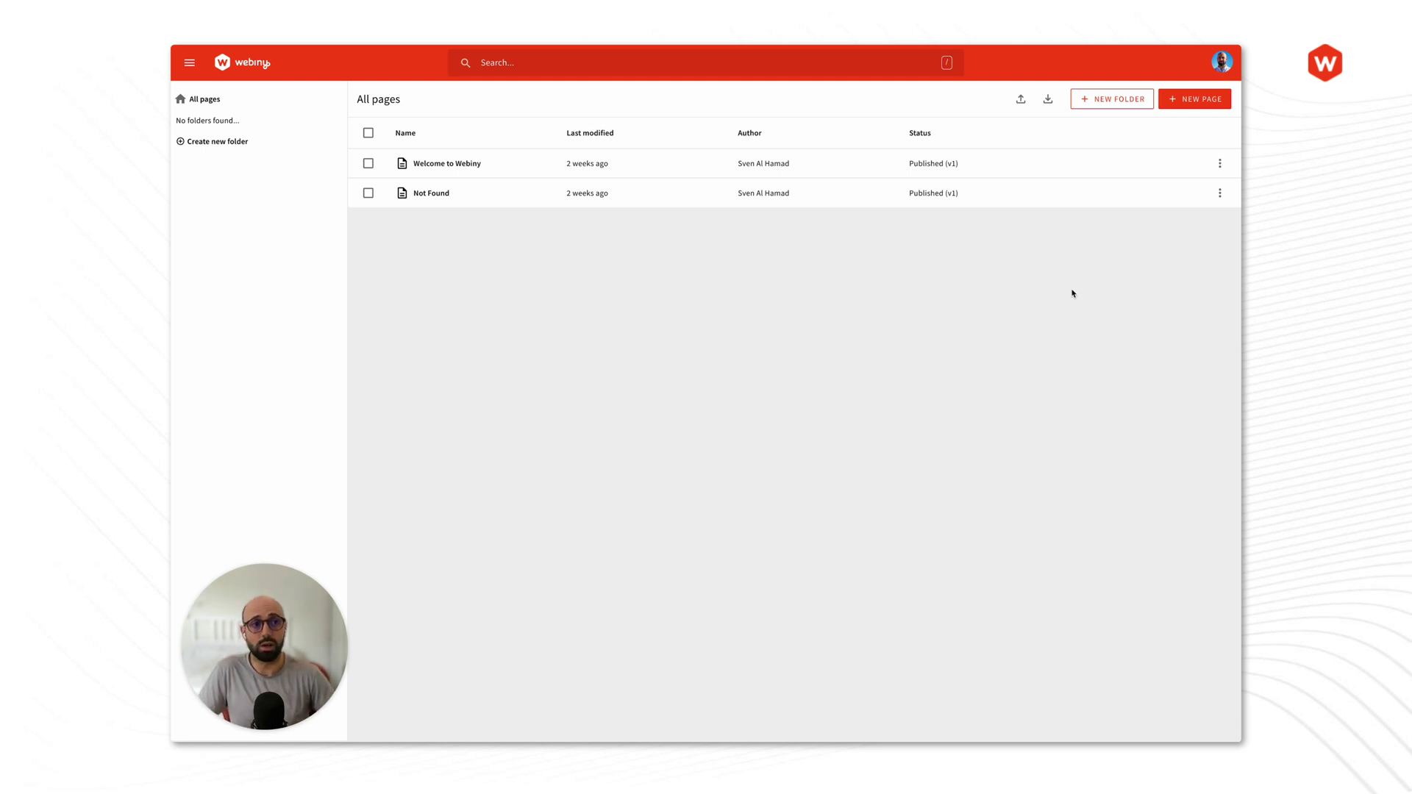
Step: Create a new page from the blank page template
click(1215, 102)
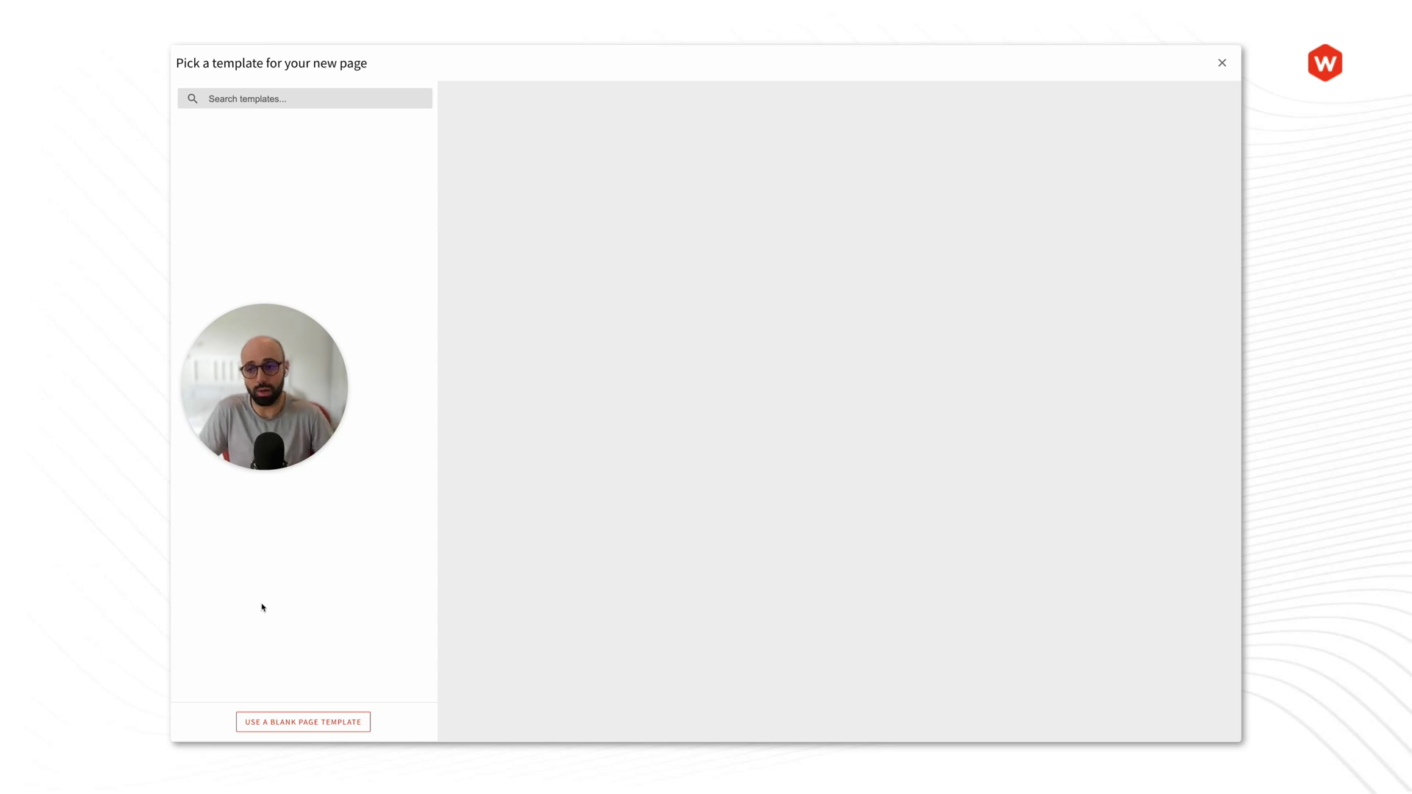
click(315, 720)
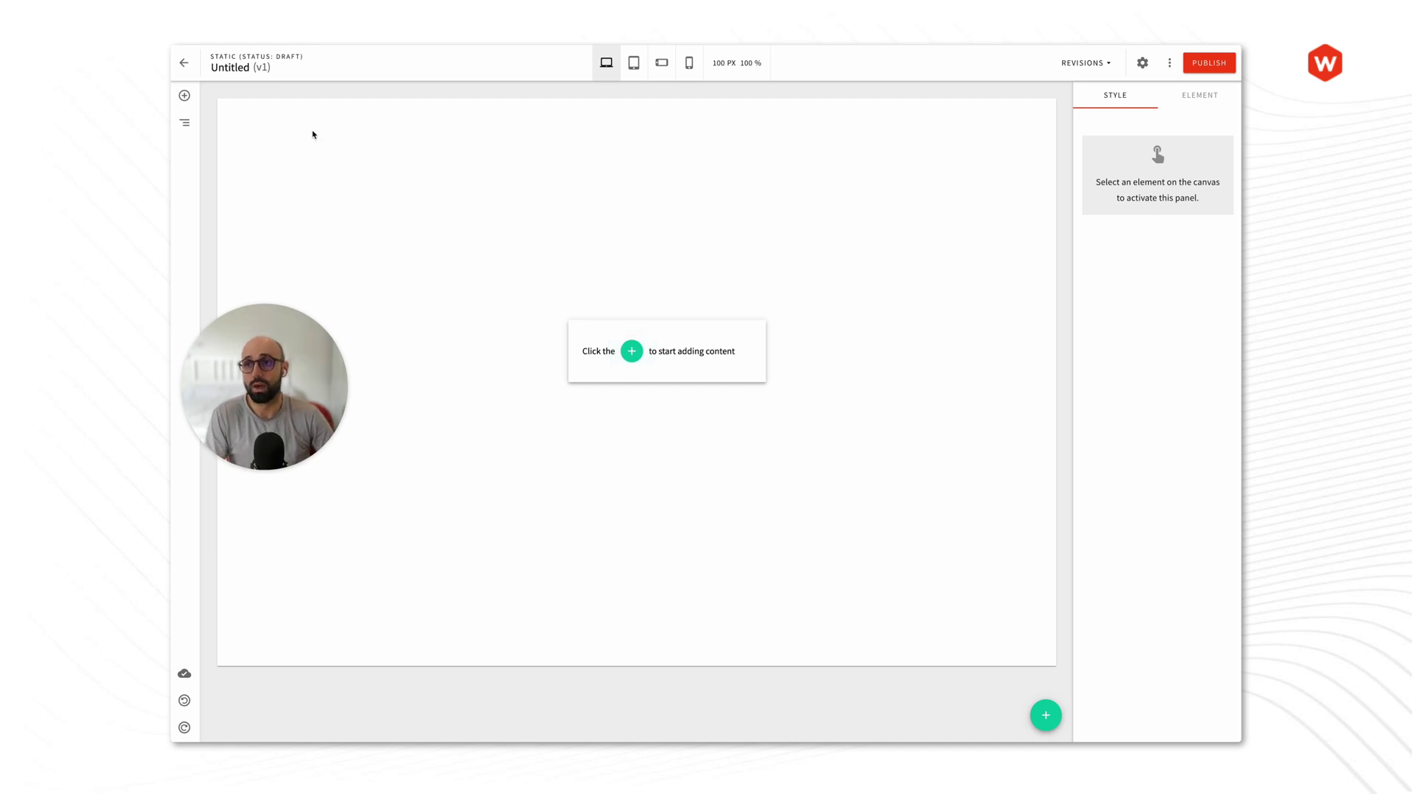
click(213, 56)
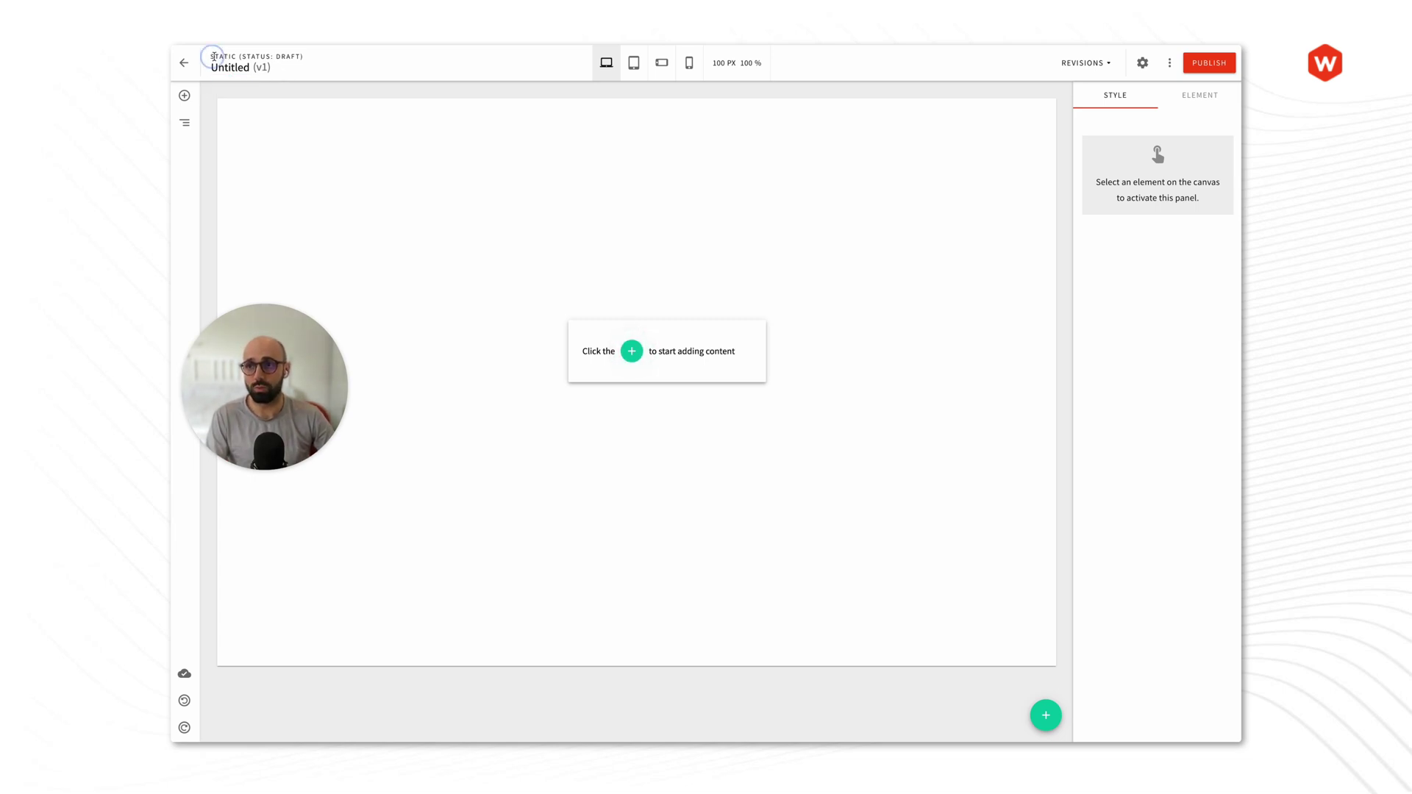
drag(213, 56, 235, 57)
click(233, 58)
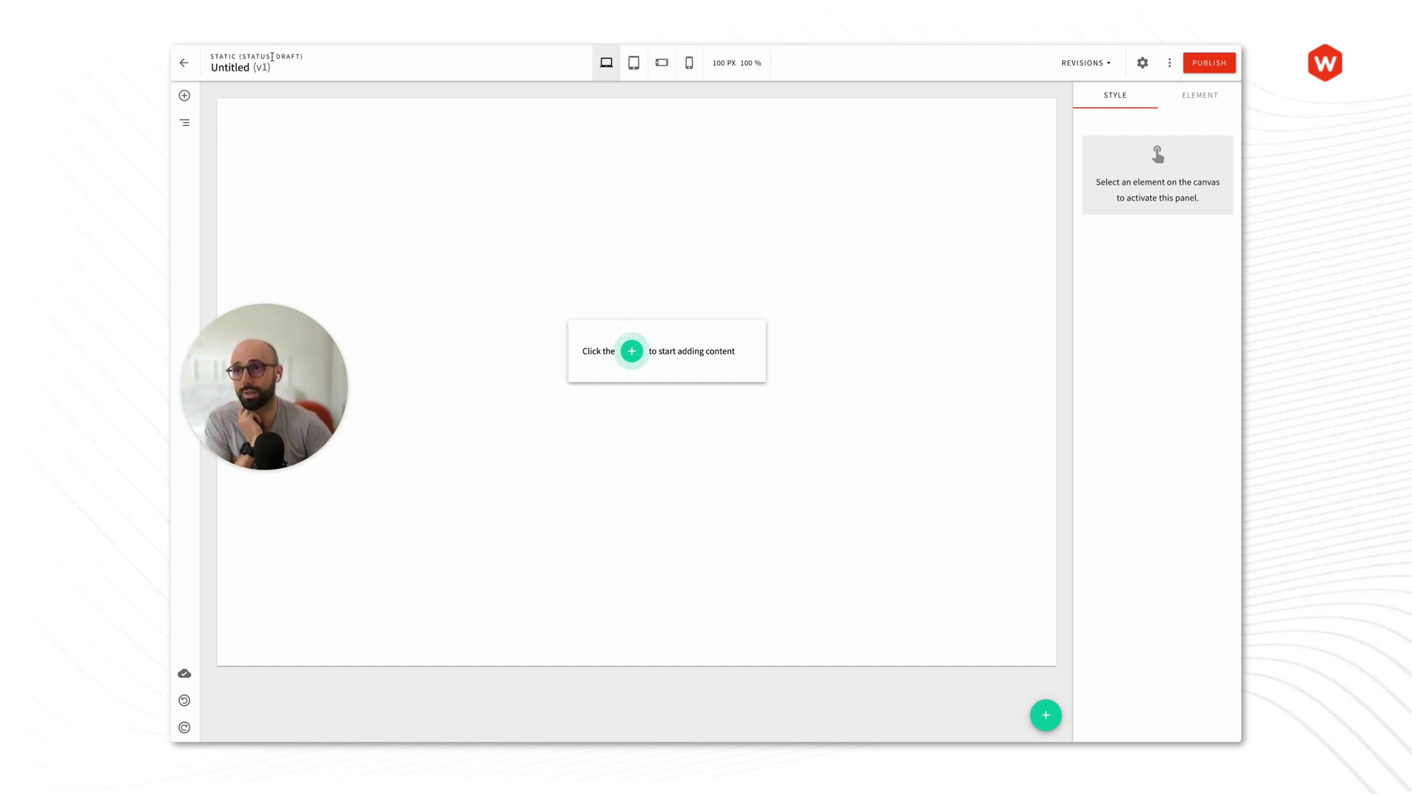
drag(243, 56, 308, 54)
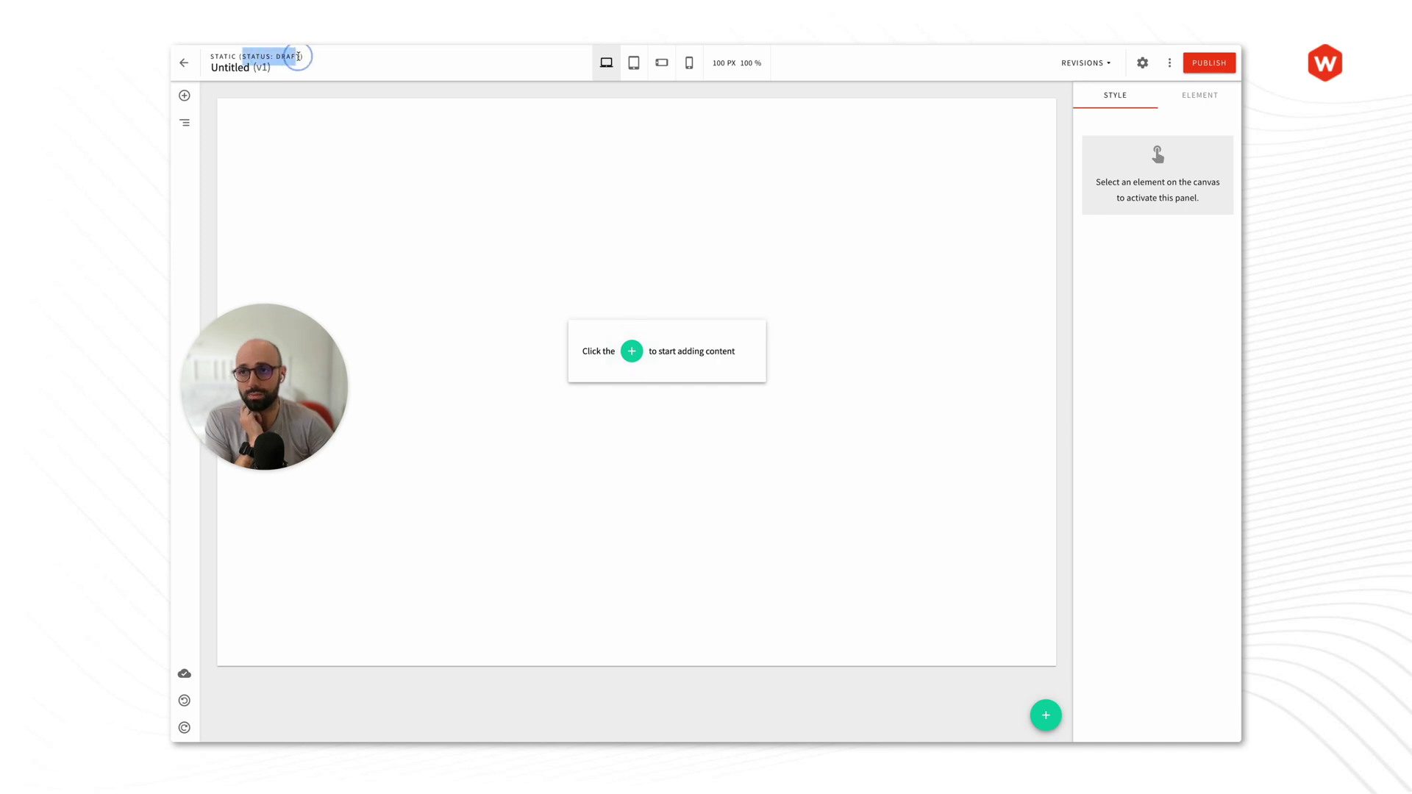
click(312, 62)
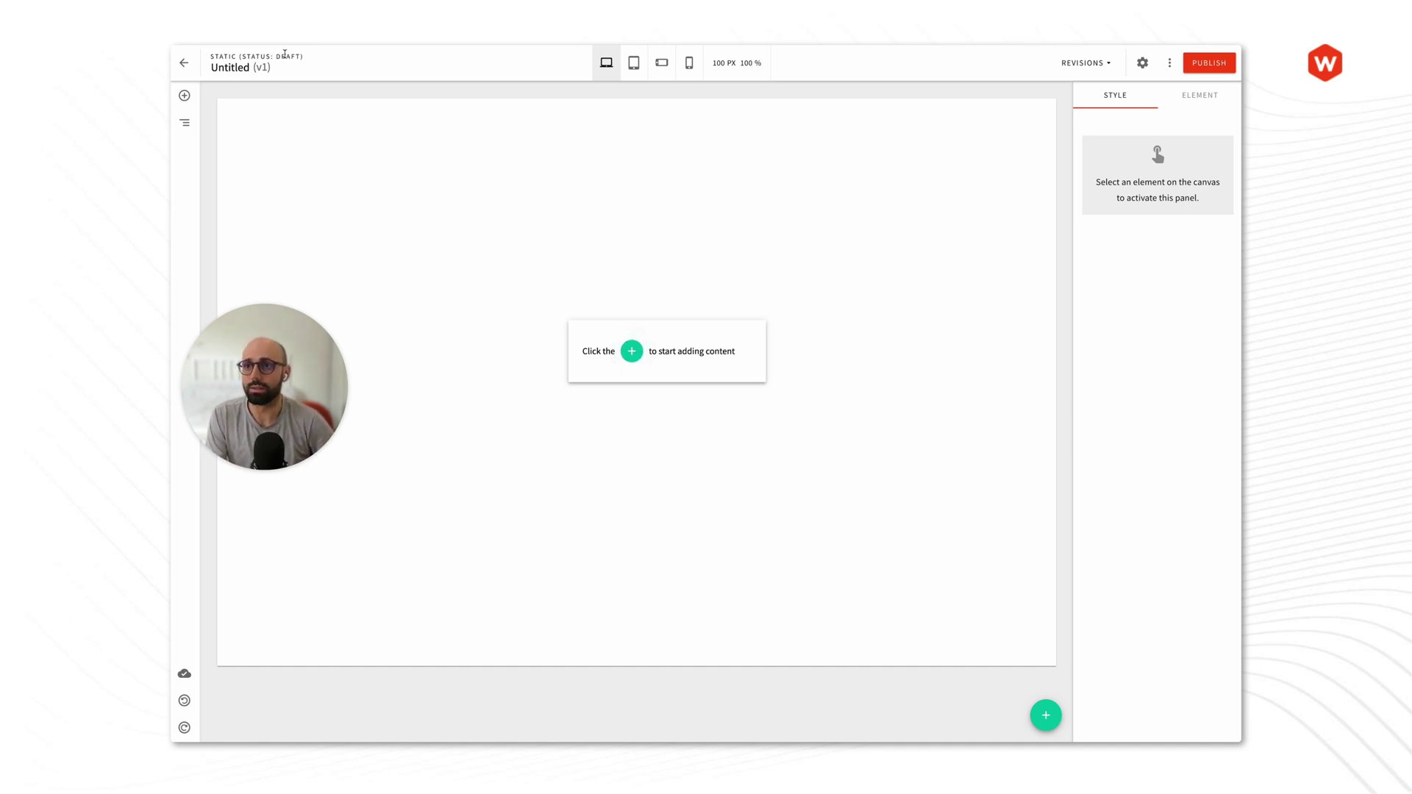
Step: Rename the untitled page as "Demo page"
click(235, 67)
double_click(234, 64)
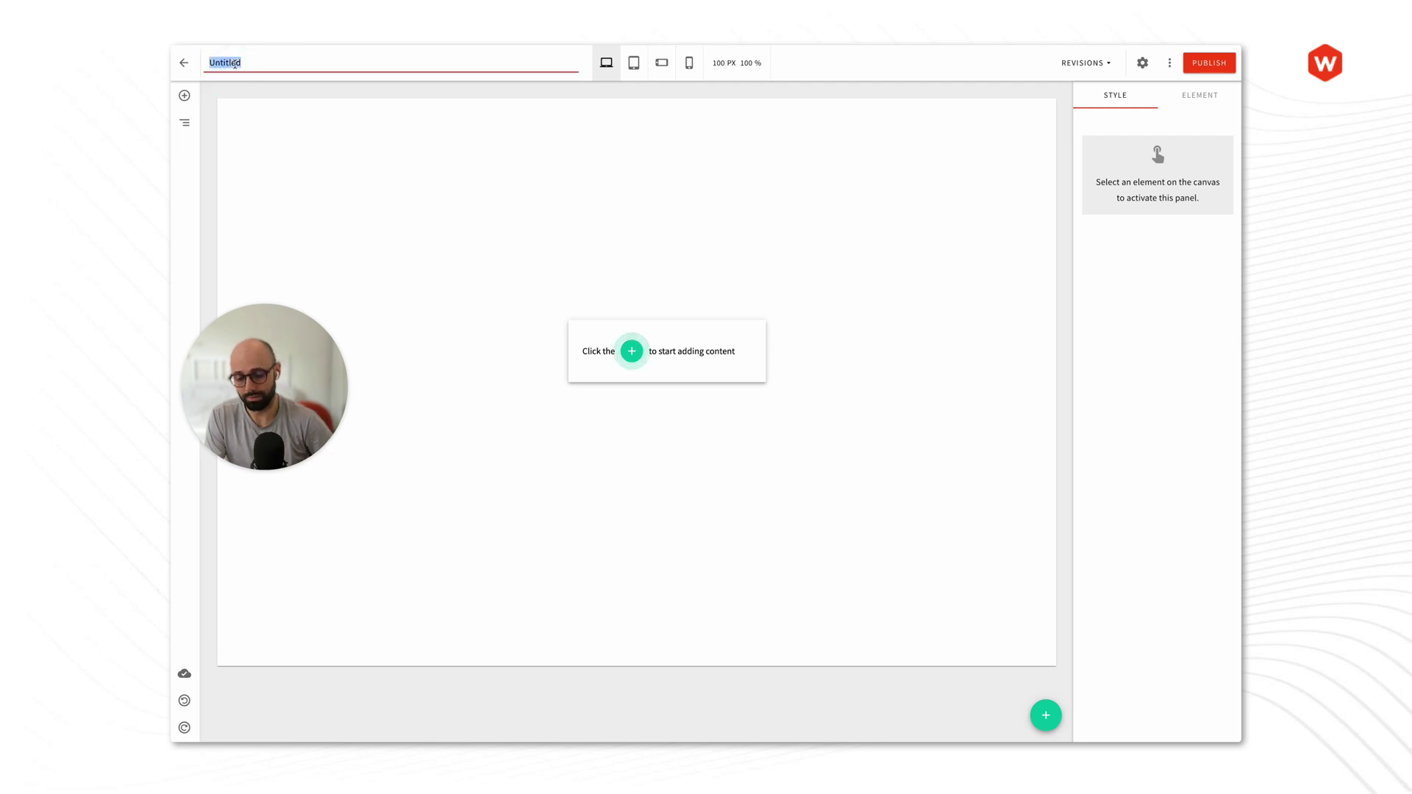
text(Demo pa)
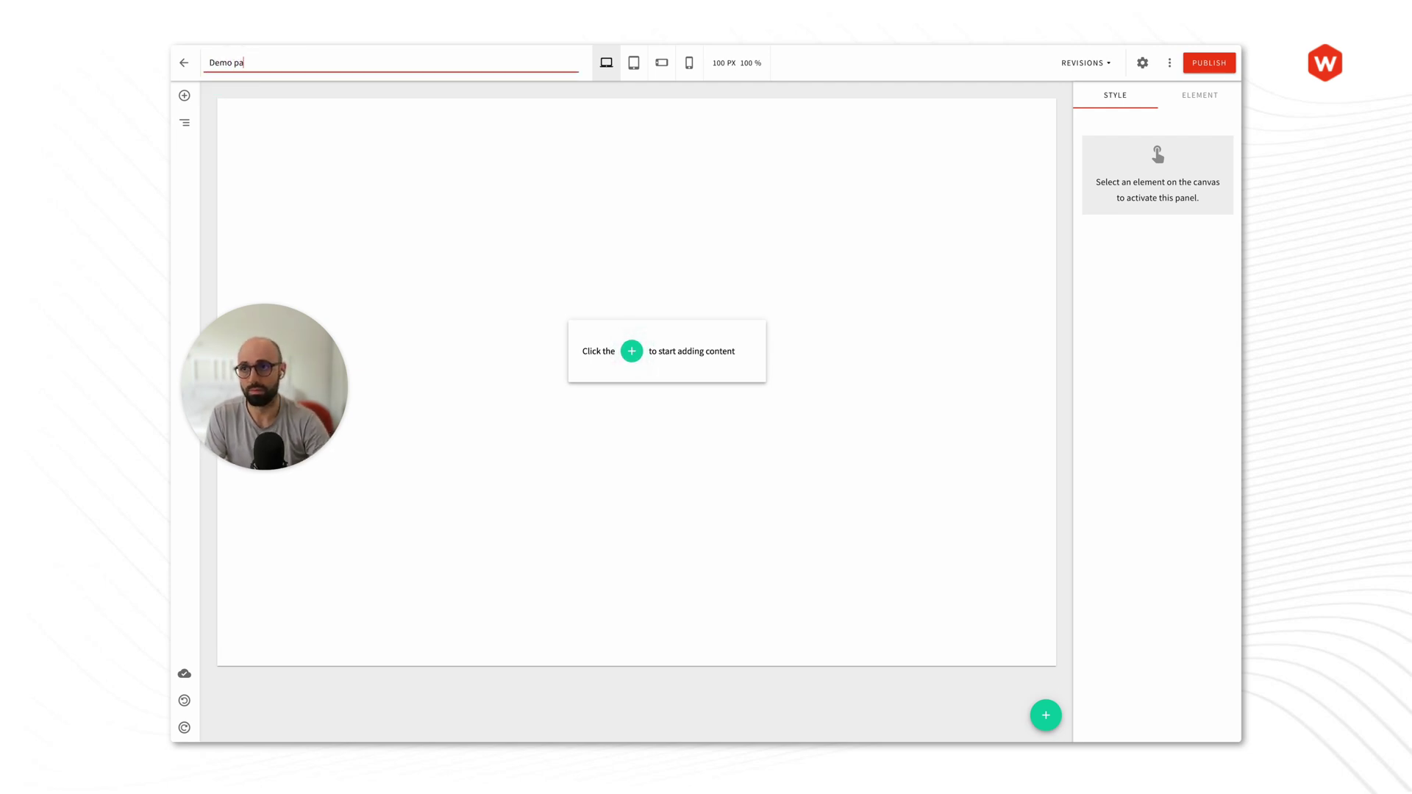
text(ge)
key(Return)
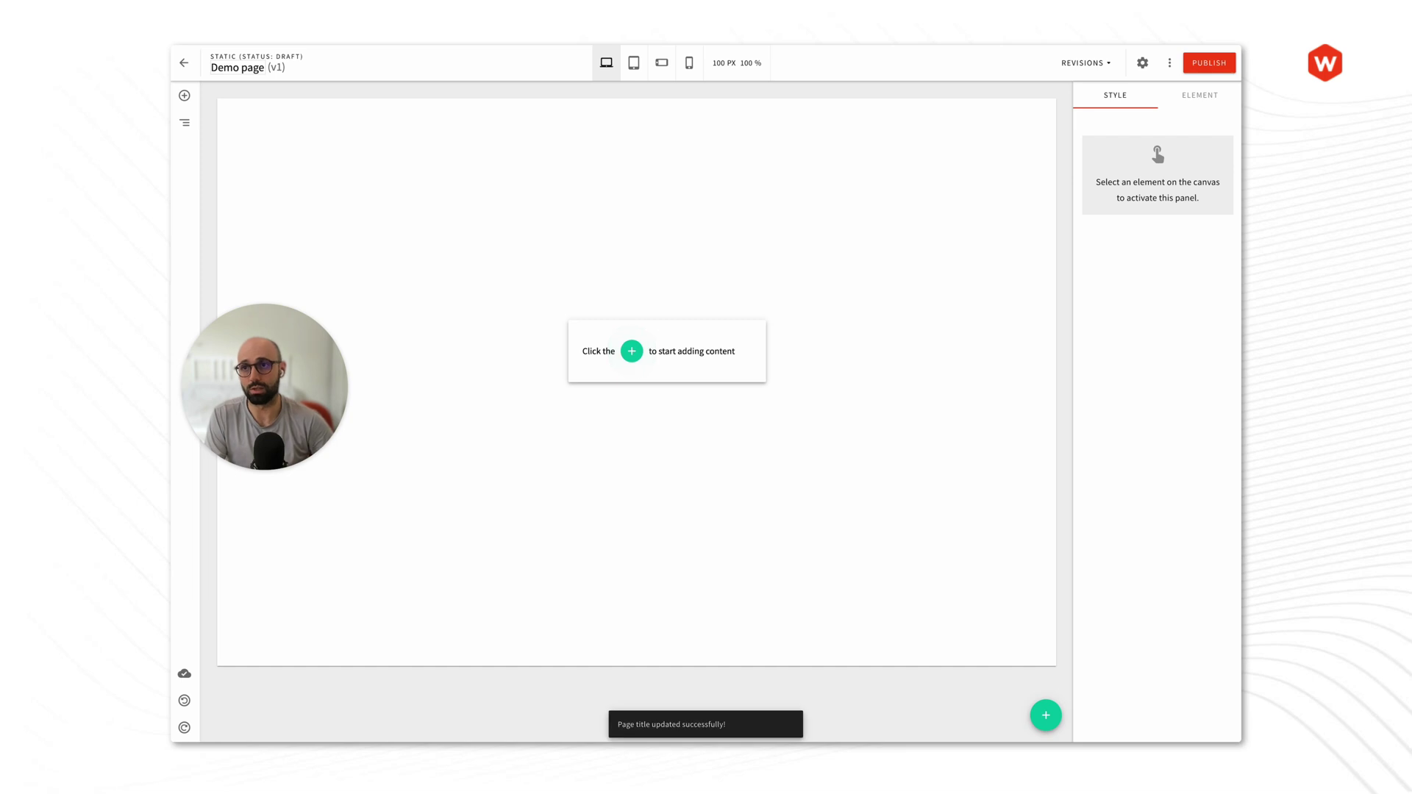
click(278, 68)
click(282, 69)
click(279, 71)
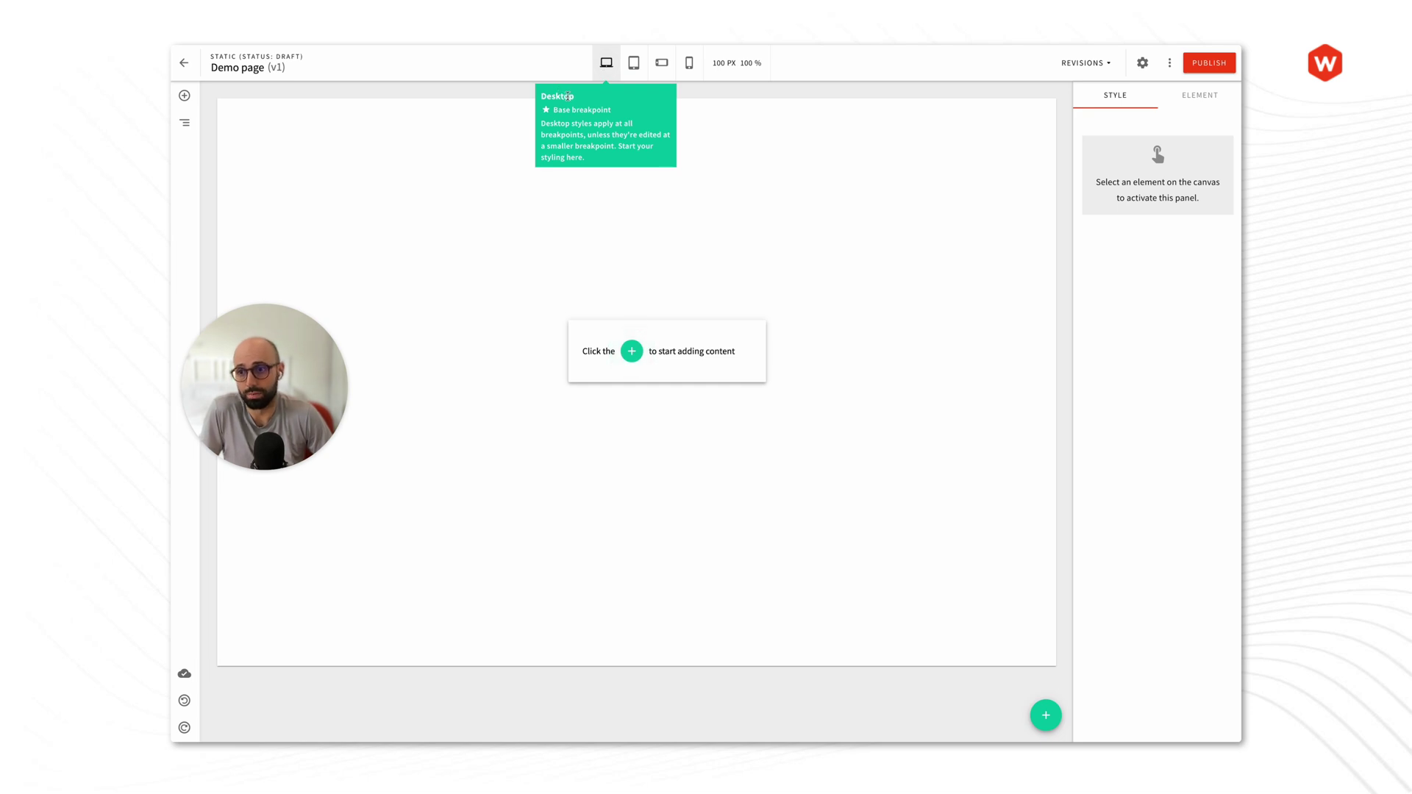
Step: View the page canvas at the tablet, mobile landscape and mobile portrait breakpoints, and return to the desktop breakpoint
click(634, 64)
click(663, 66)
click(688, 66)
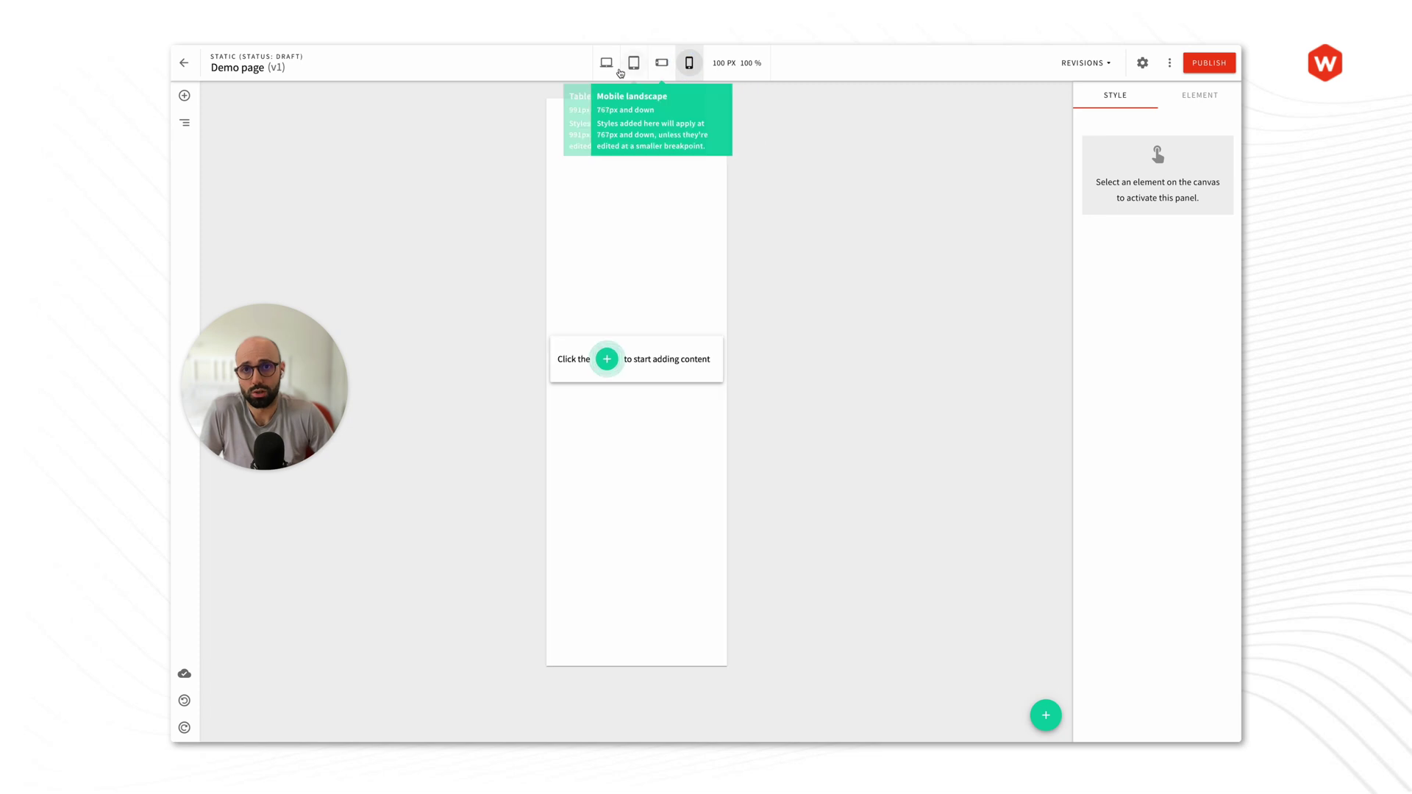
click(614, 71)
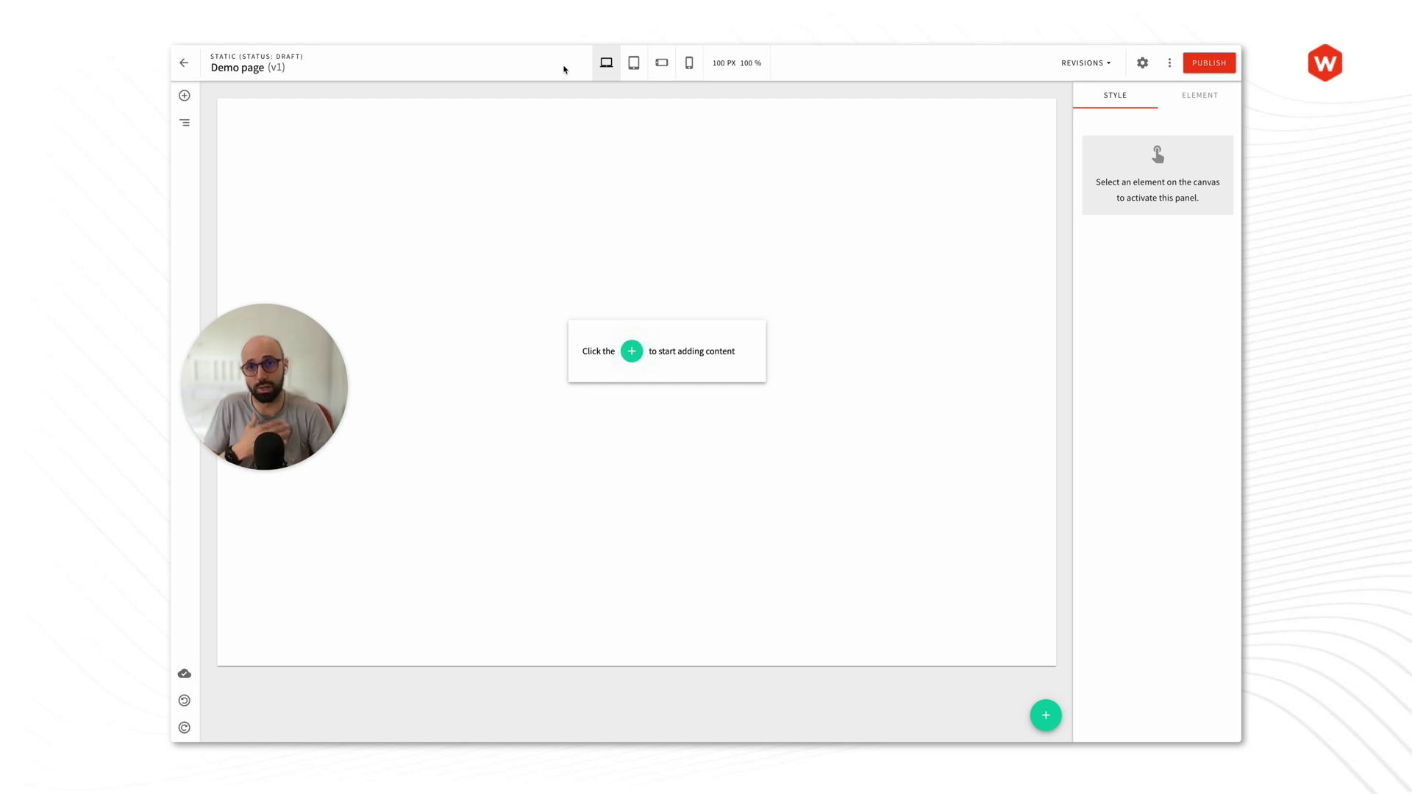
click(689, 63)
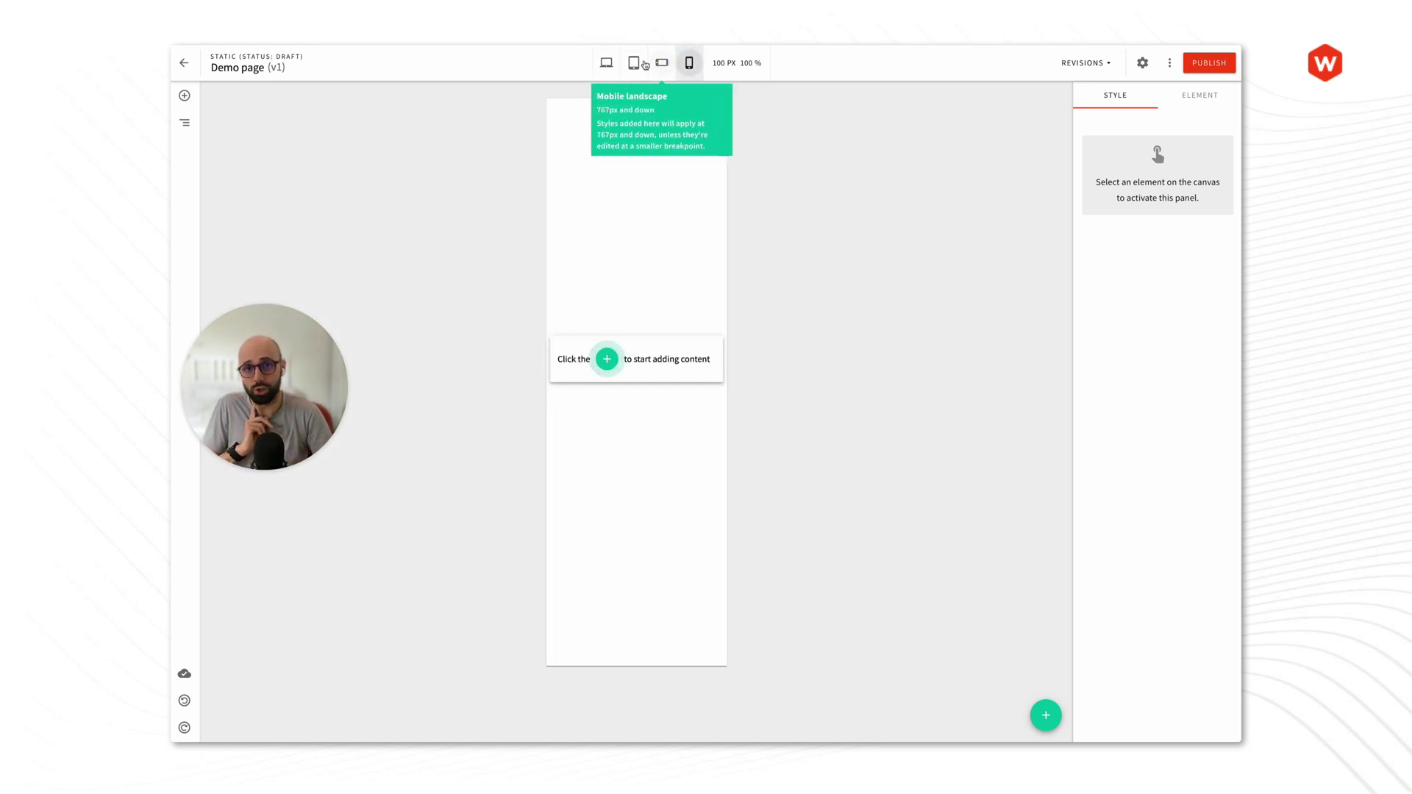
click(608, 66)
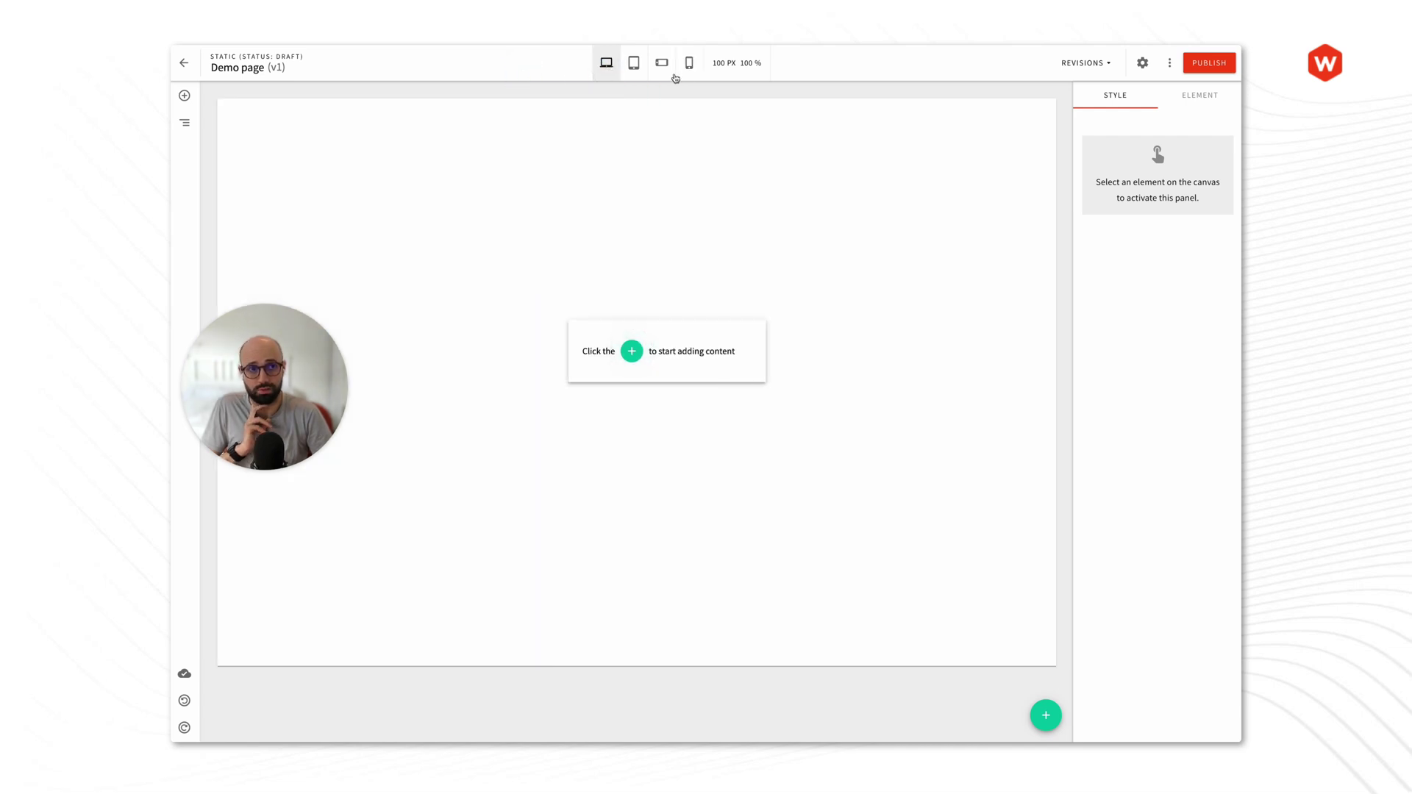
Step: Check the page's list of revisions and its additional page options, without choosing any of them
click(1094, 65)
click(1021, 61)
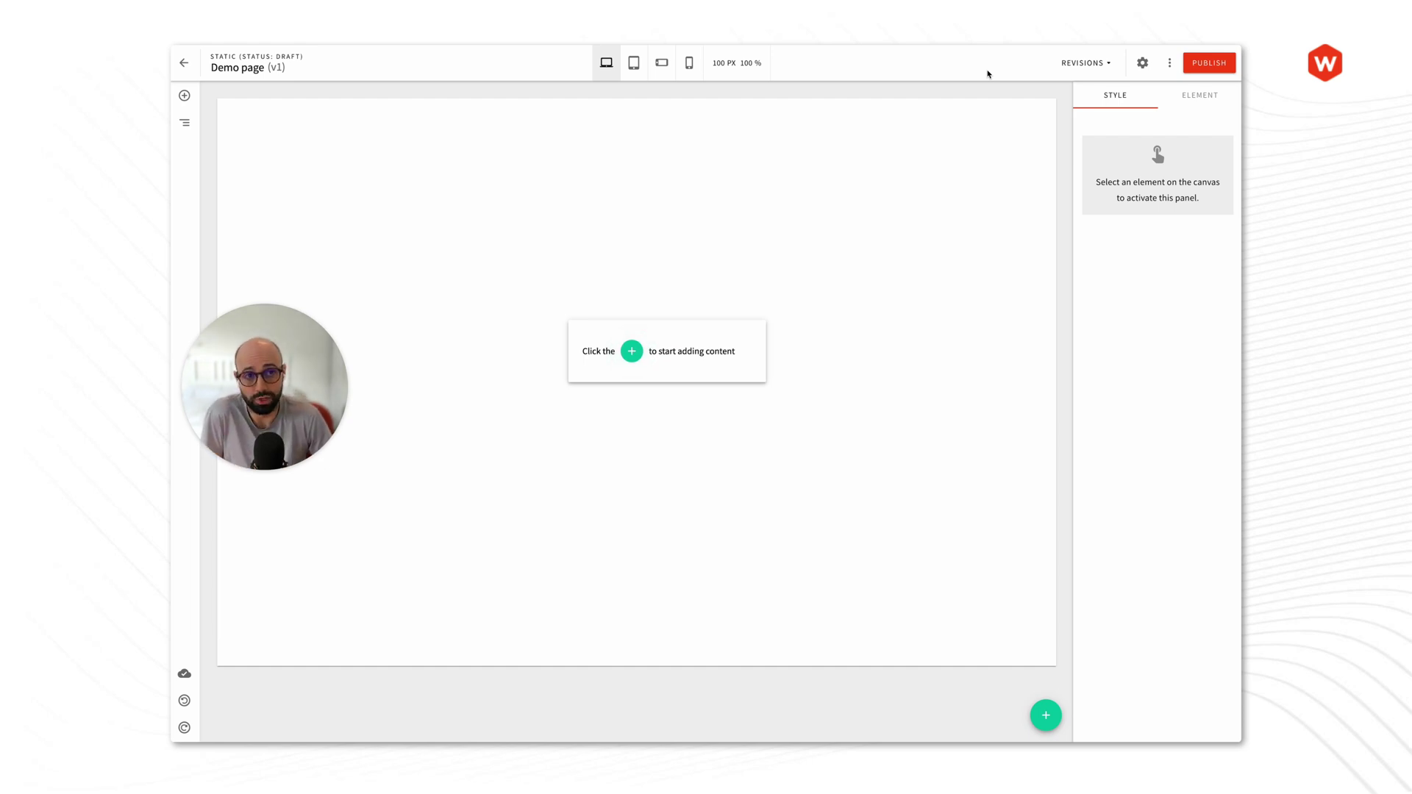
click(1074, 67)
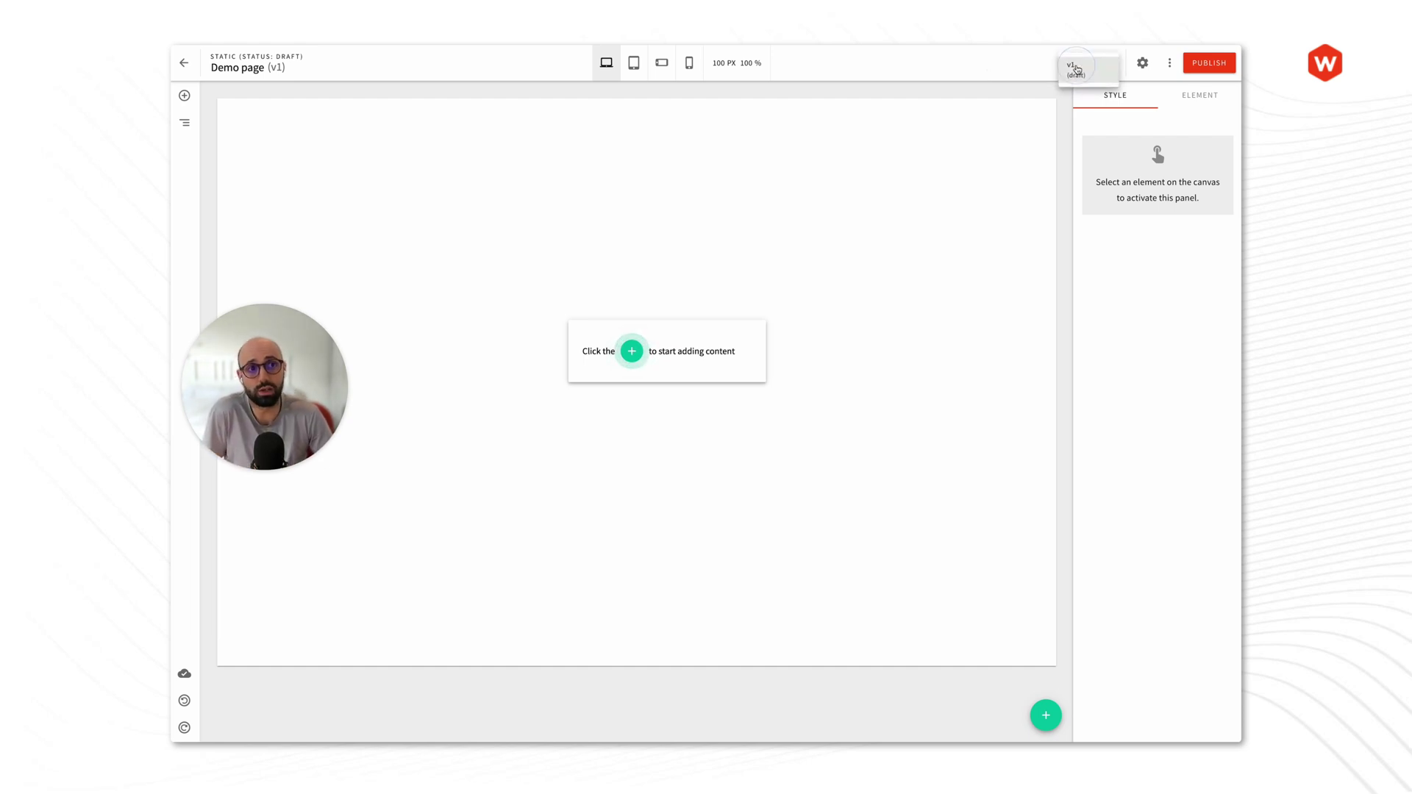
click(1030, 80)
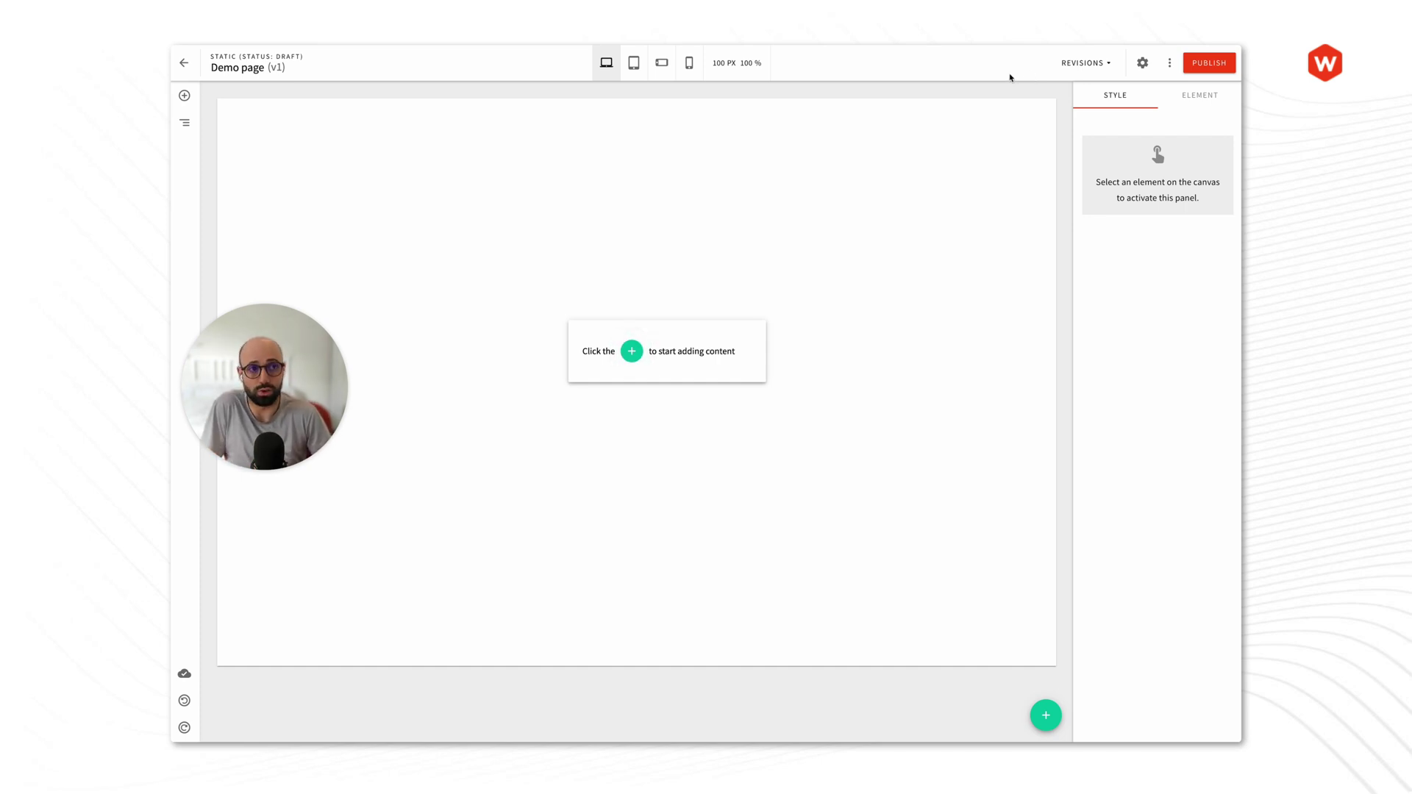
click(1169, 65)
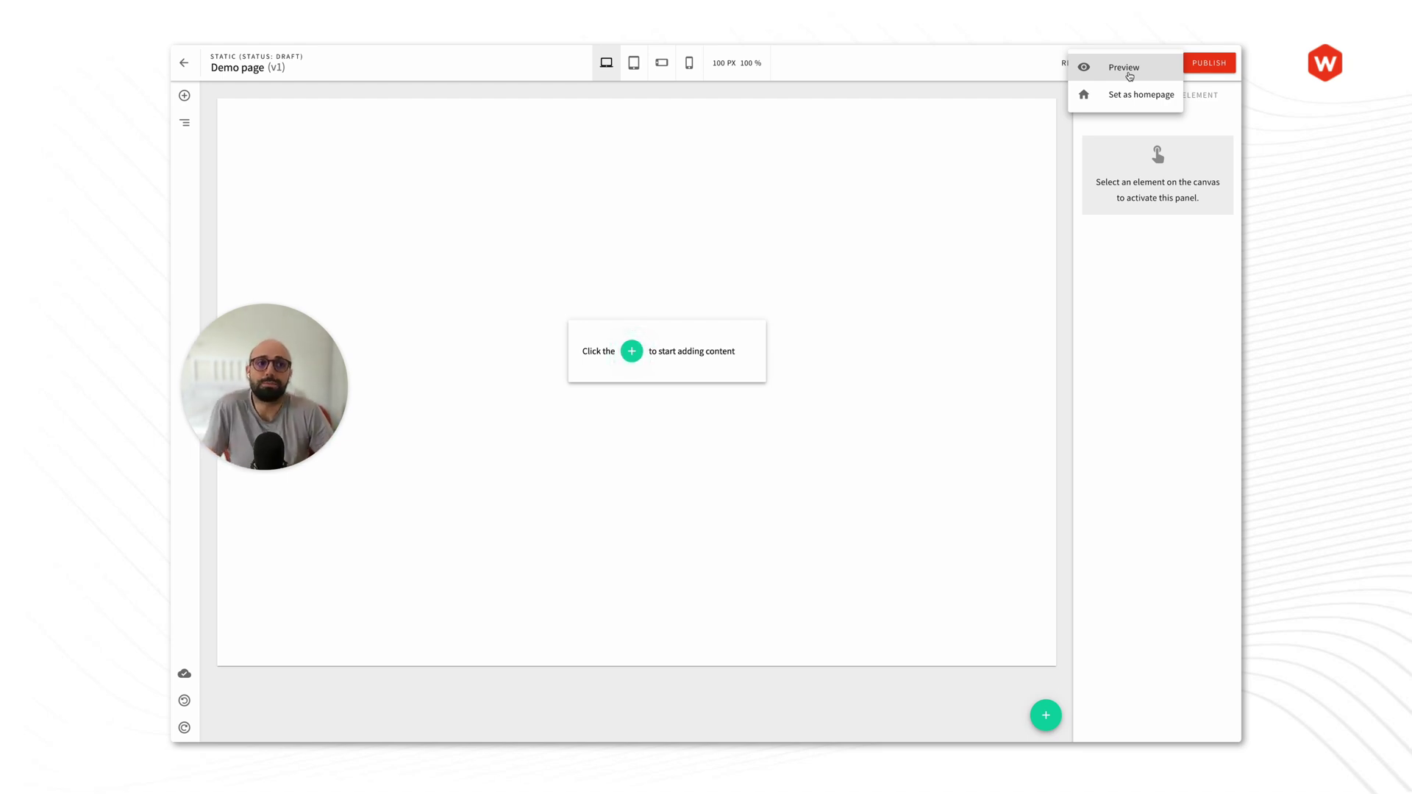
click(943, 63)
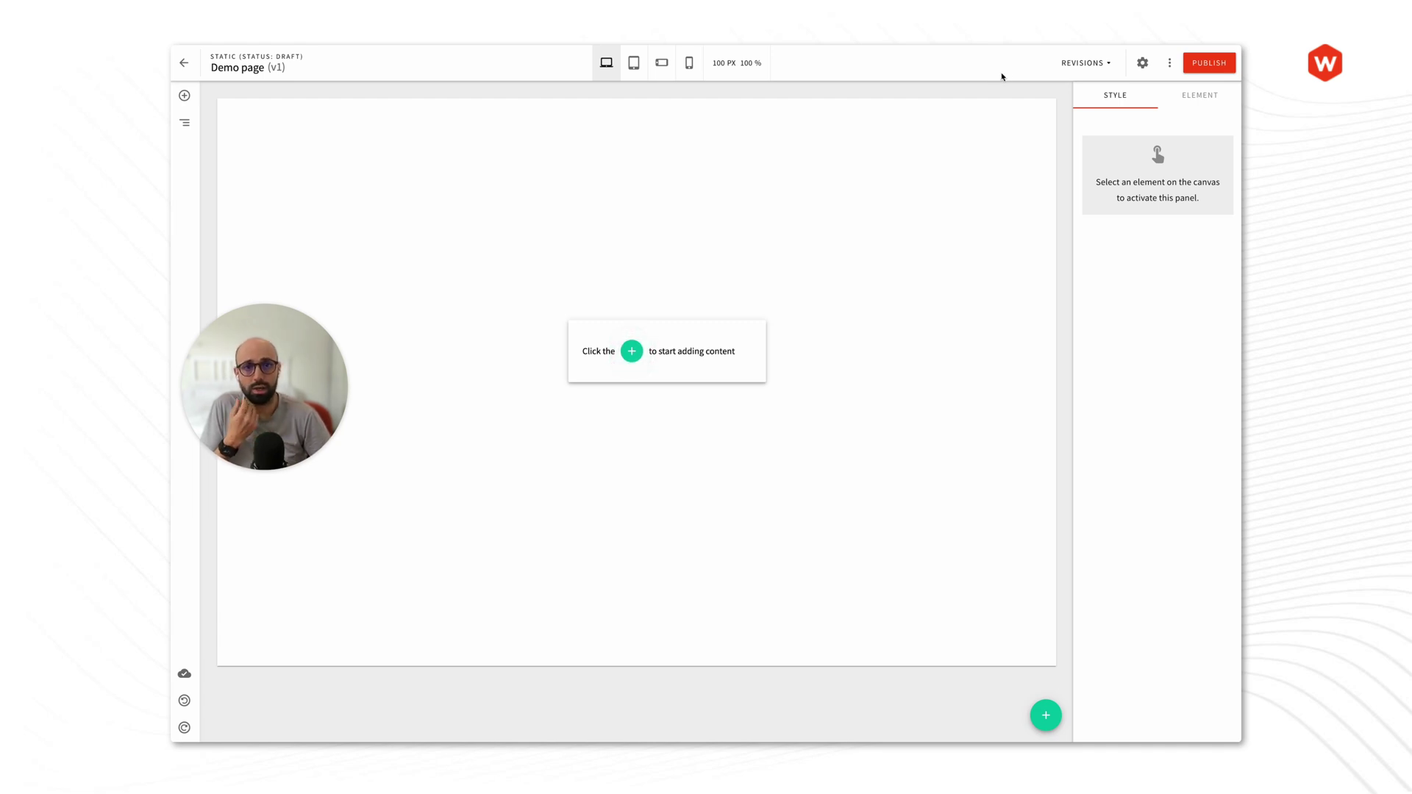
Step: Open the page settings and set the page's path to /demo-page in the general settings
click(1138, 67)
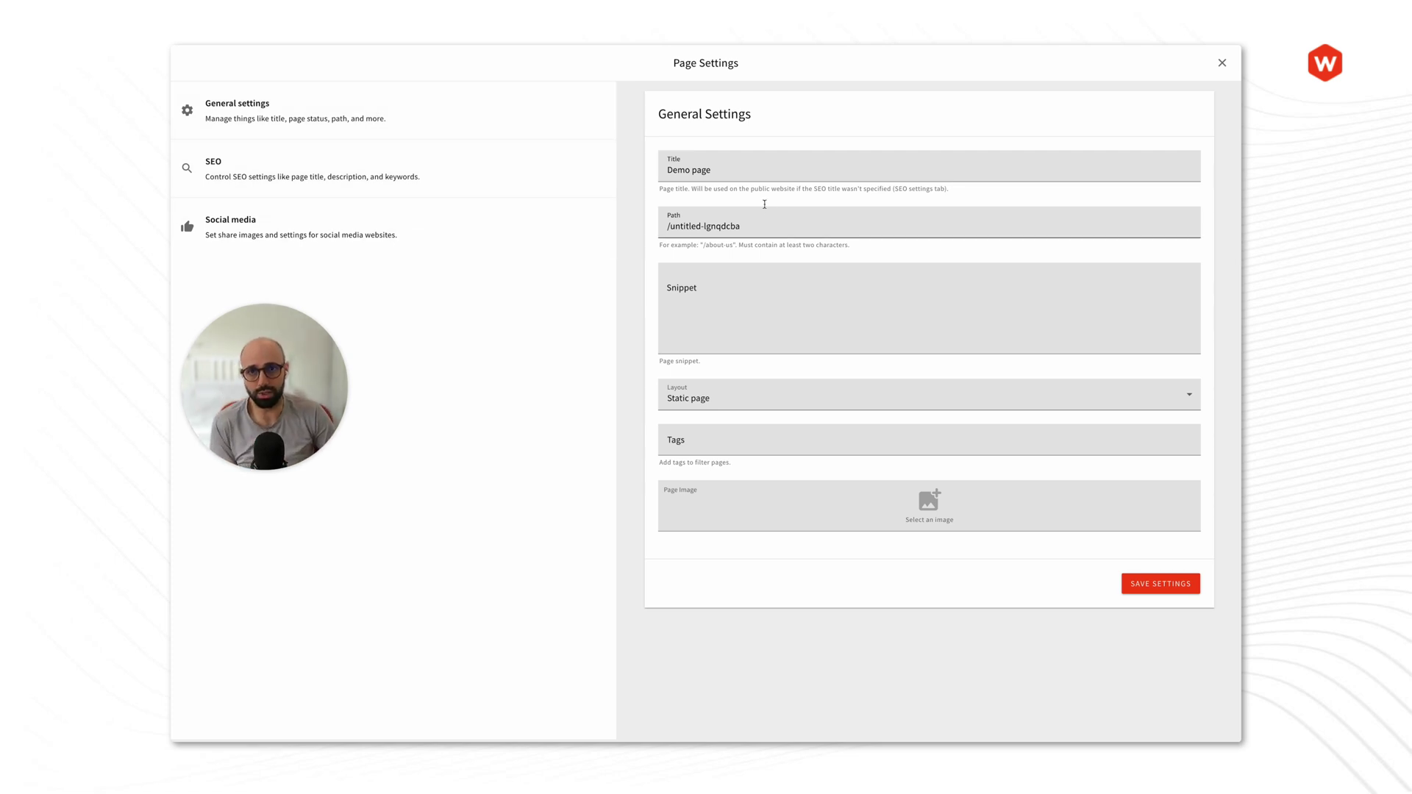
drag(661, 113, 775, 125)
click(774, 124)
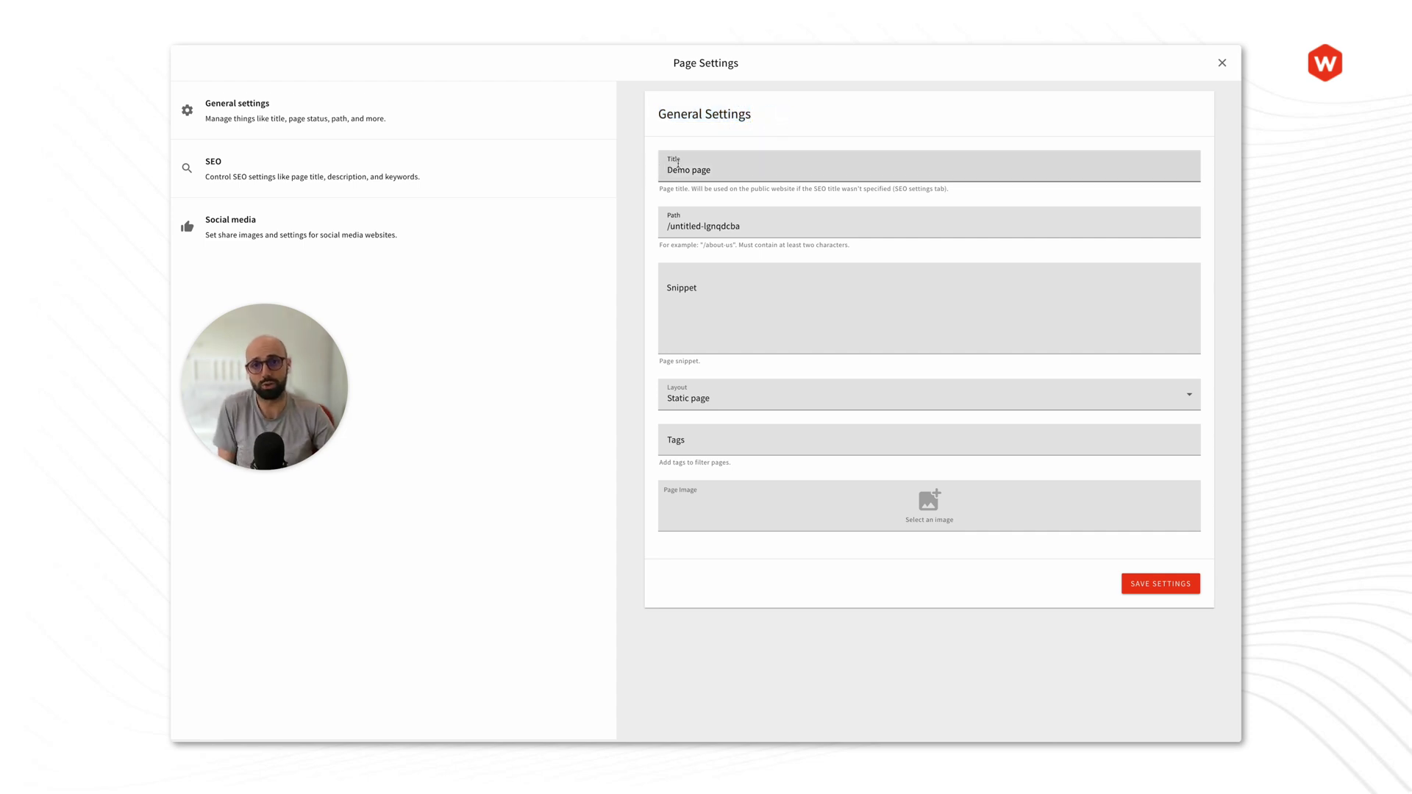
double_click(688, 227)
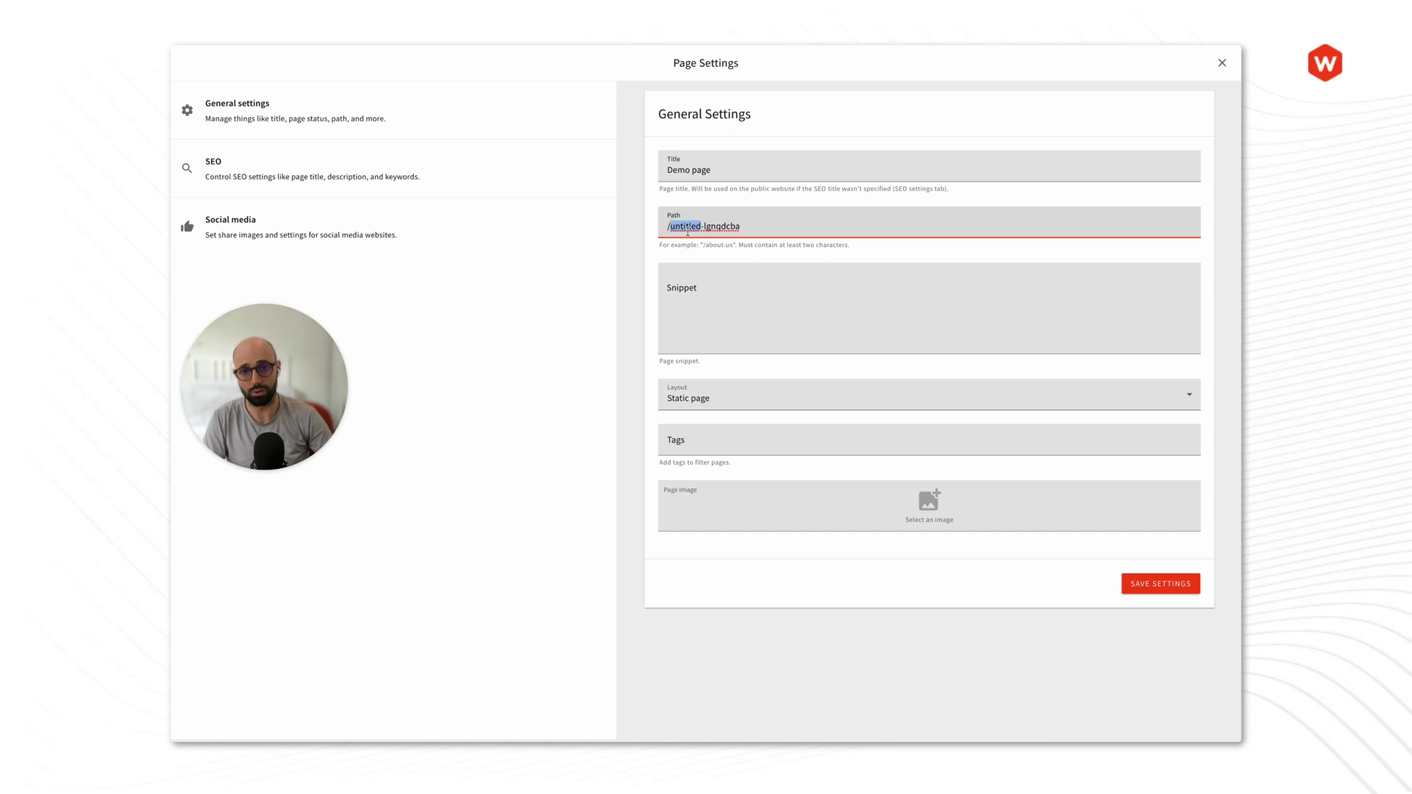
key(shift+End)
text(demo-pa)
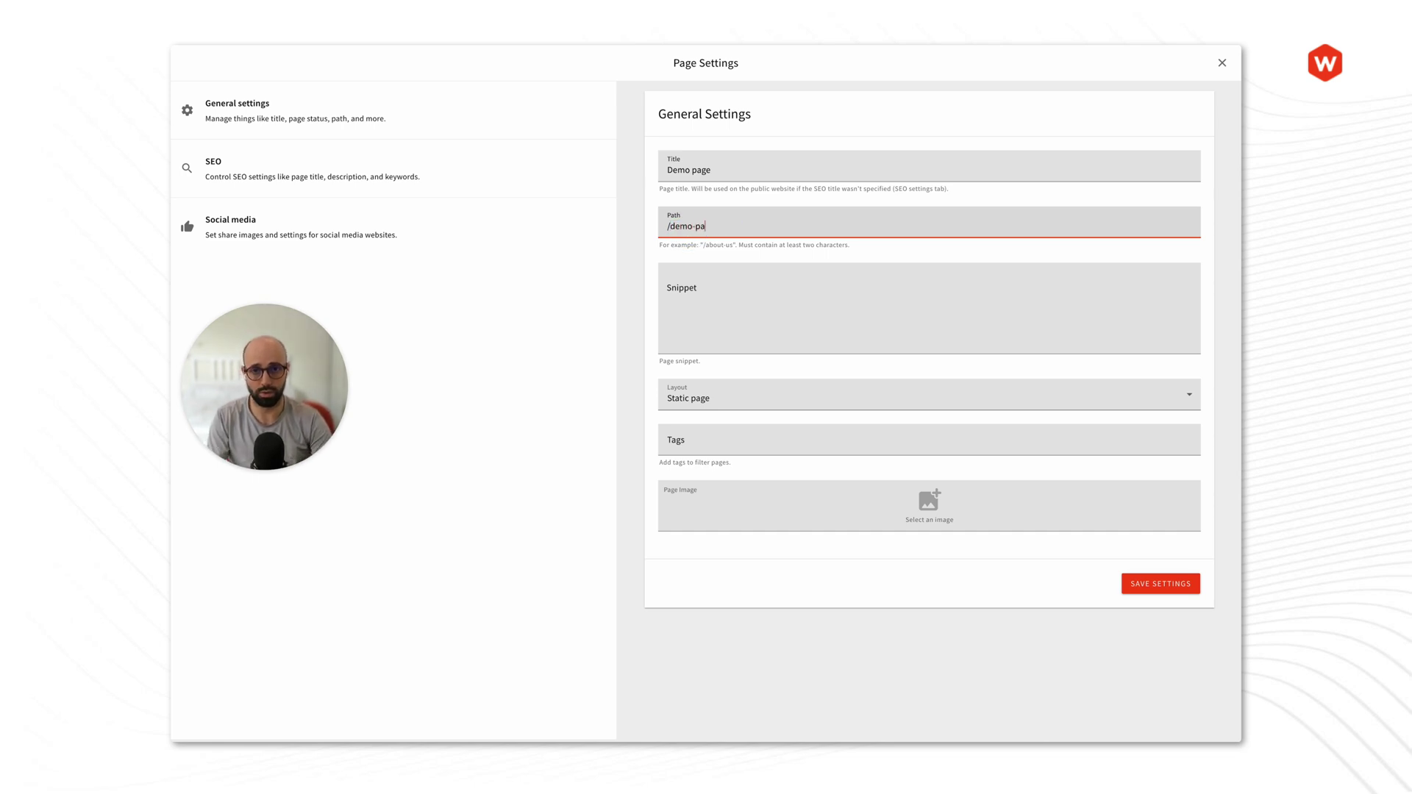
text(tge)
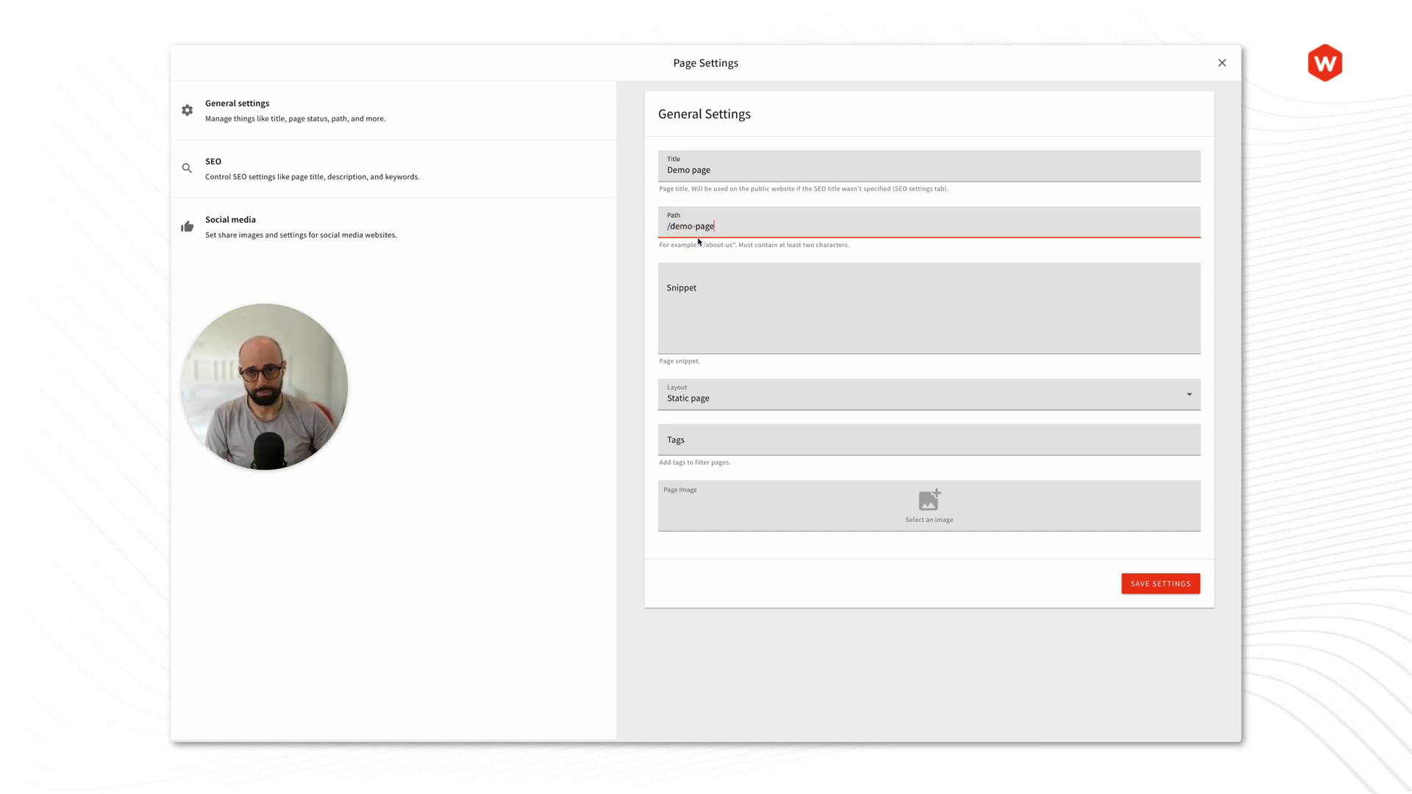
click(738, 249)
drag(667, 229, 765, 229)
click(765, 244)
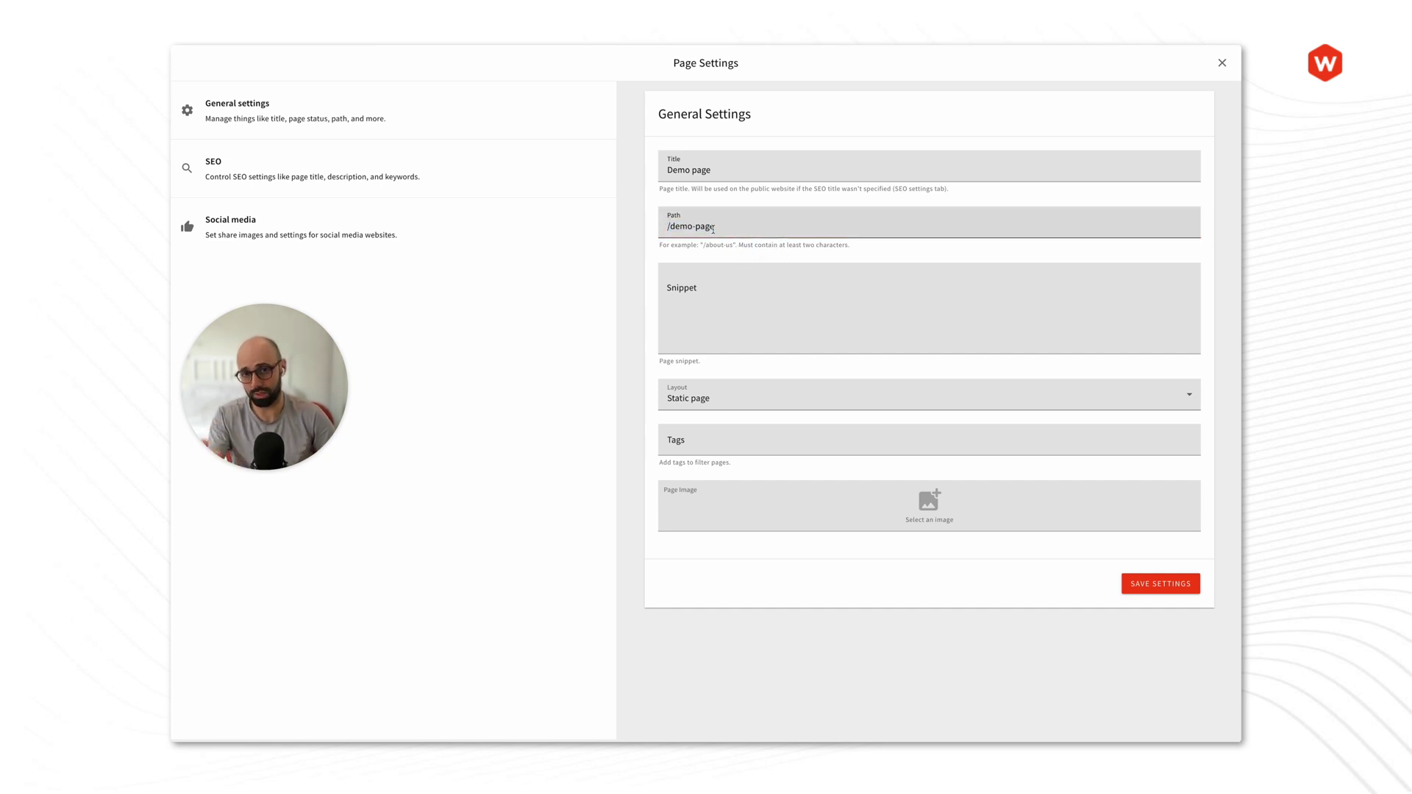
Step: Examine the snippet field and the available layout choices in the page's general settings
click(765, 304)
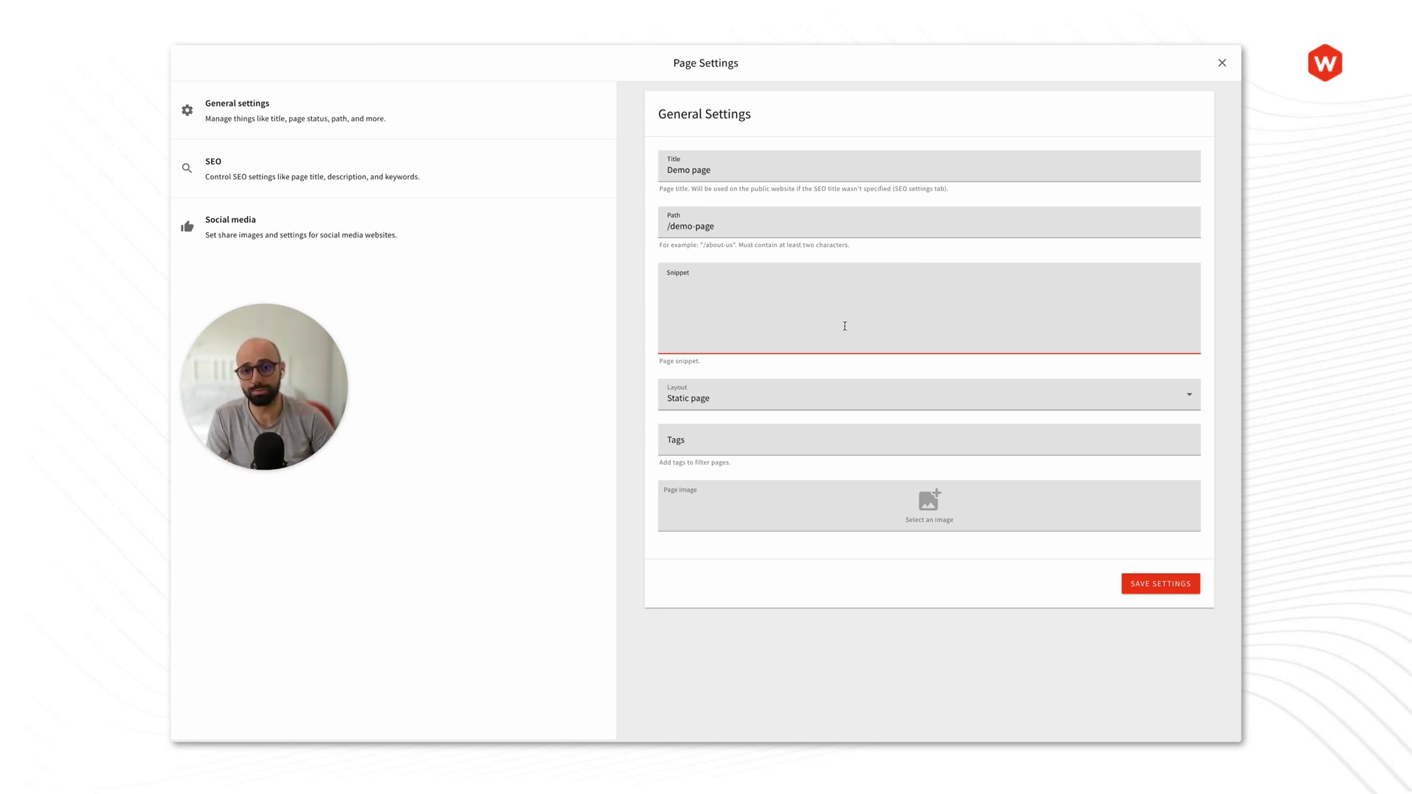
click(761, 403)
click(770, 377)
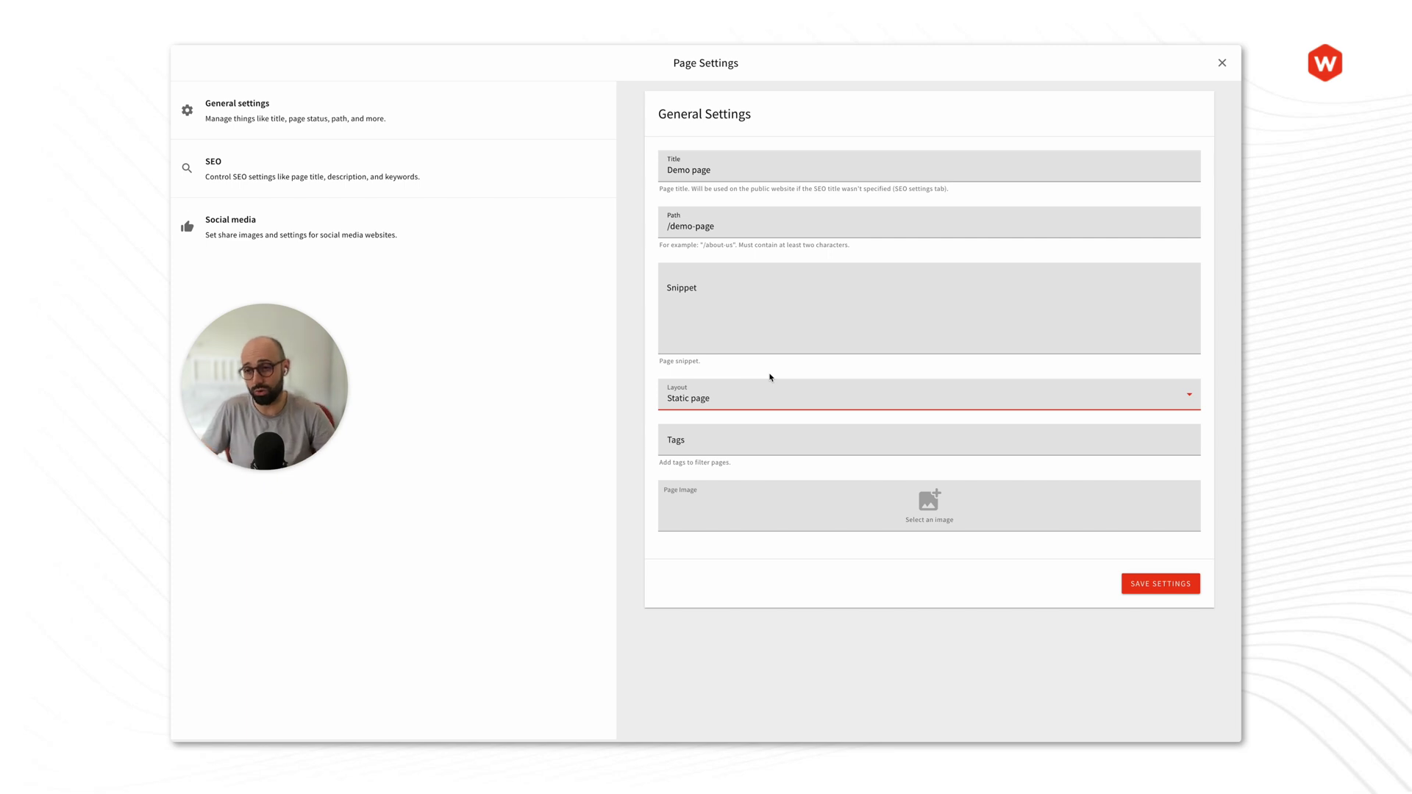
click(770, 377)
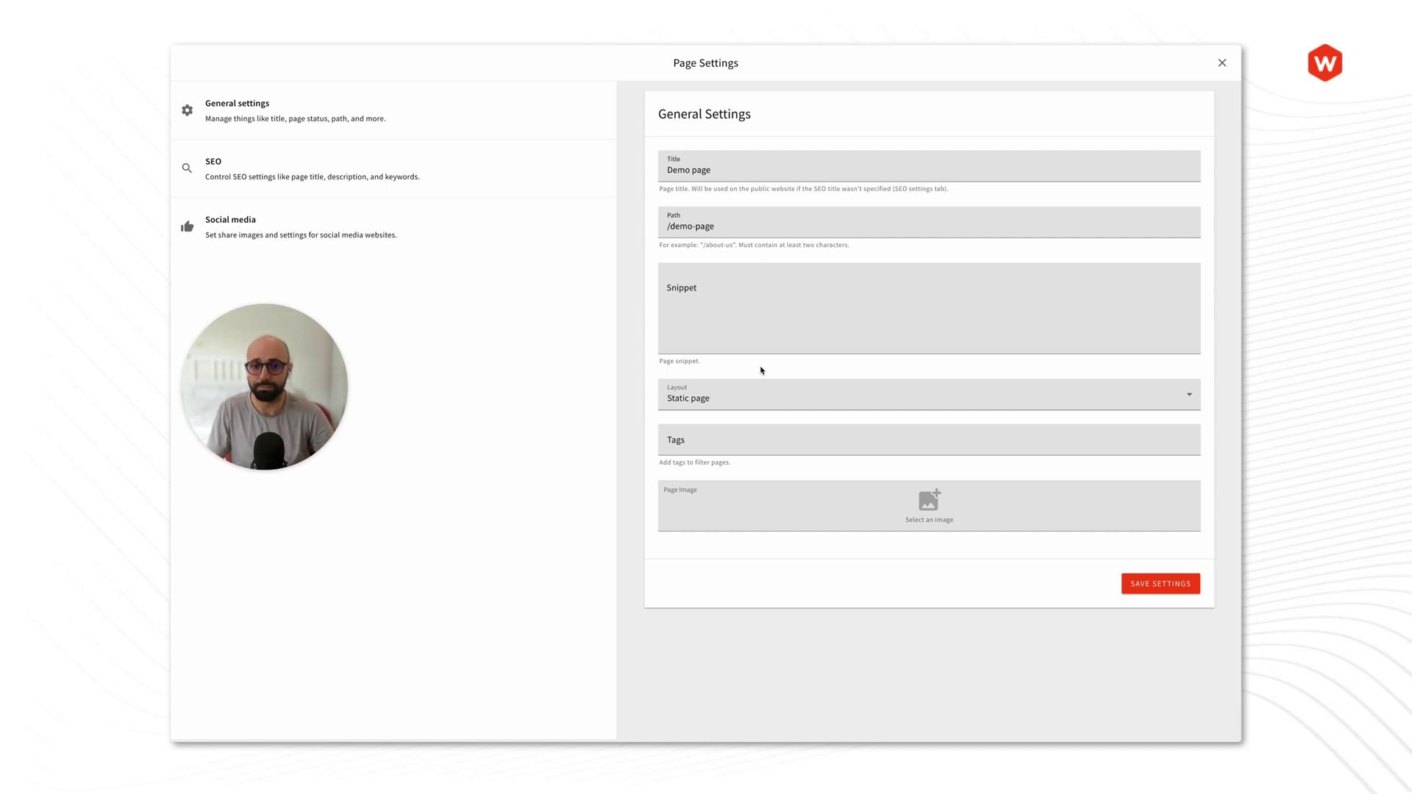
Step: Try adding the tag "demo" to the page and remove the tag again
click(681, 440)
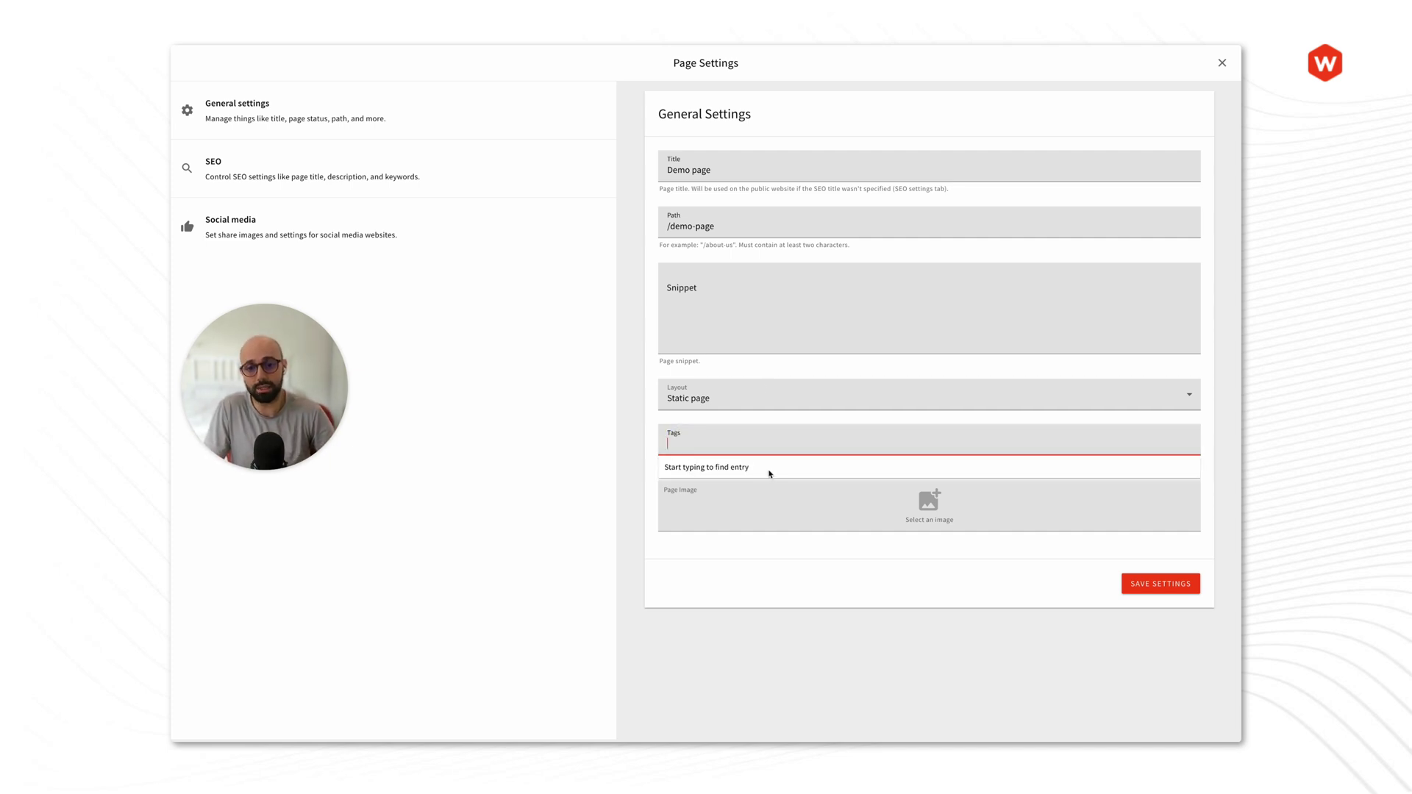
click(648, 433)
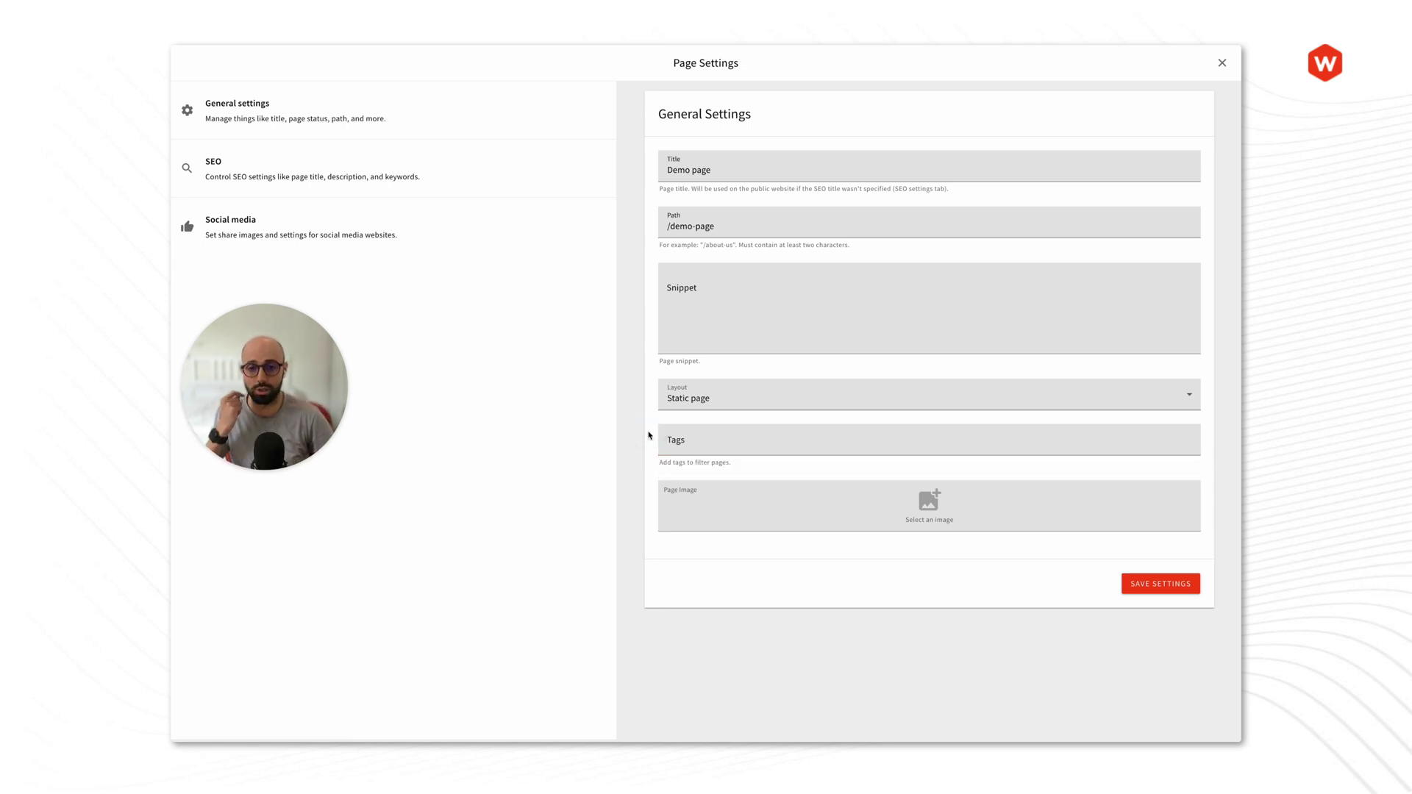
click(731, 447)
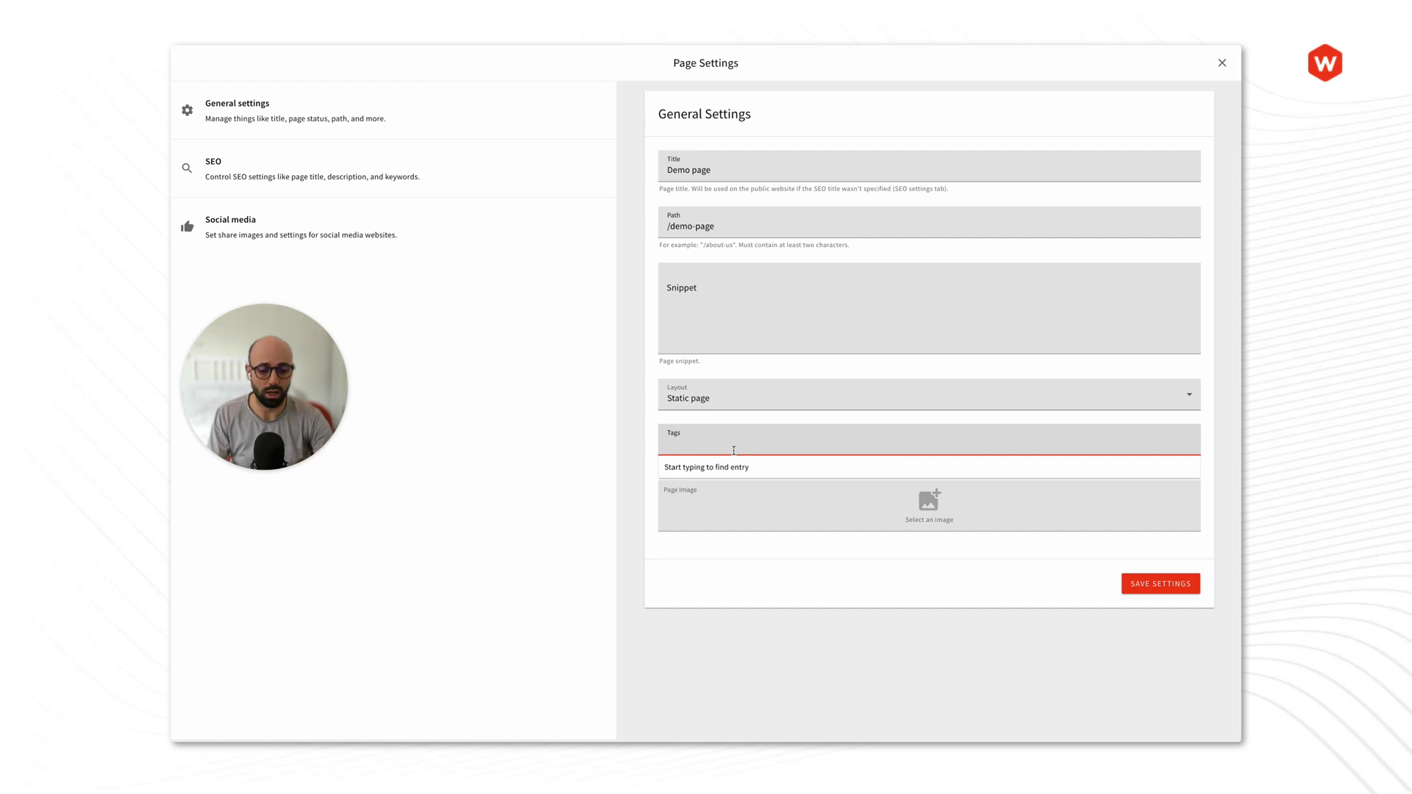
text(demo)
click(754, 475)
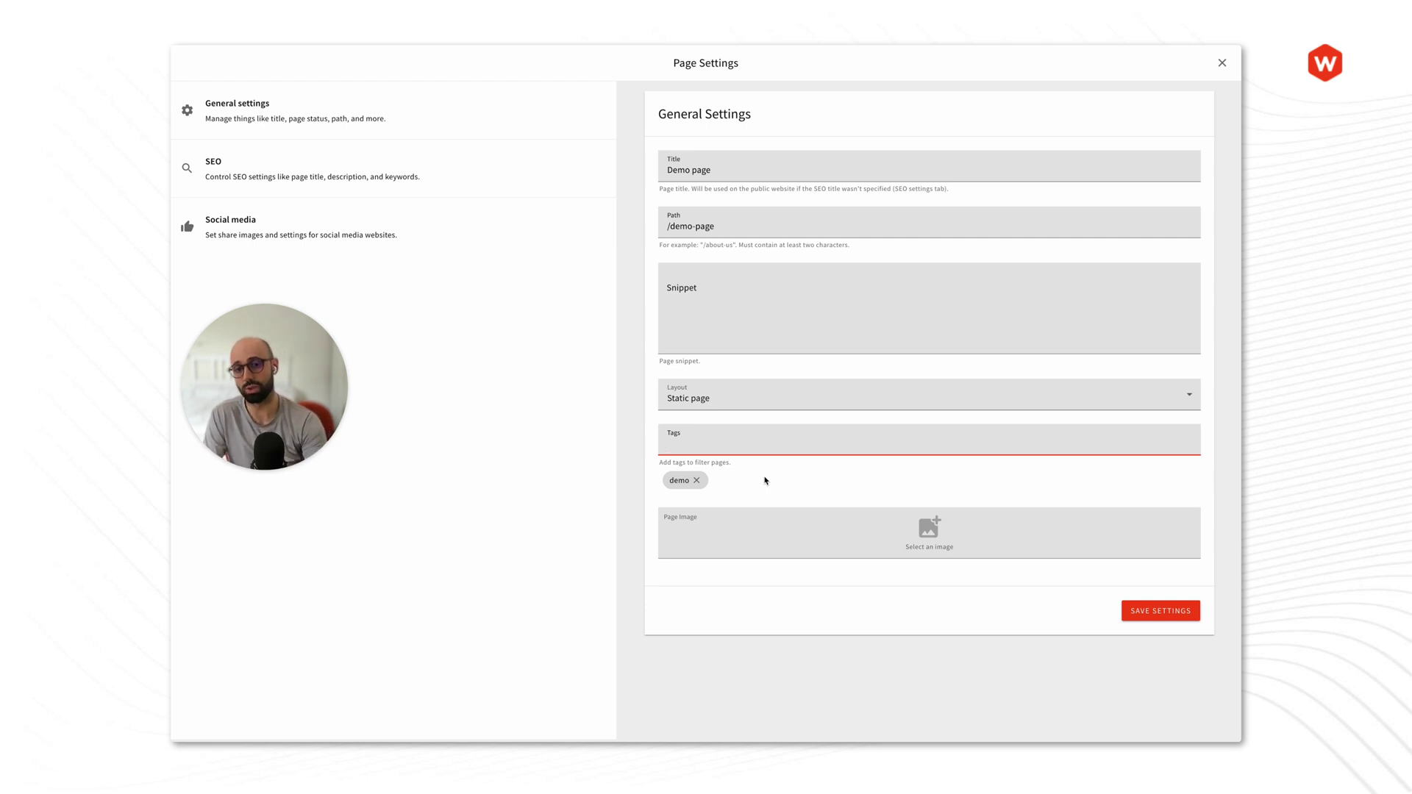
click(696, 480)
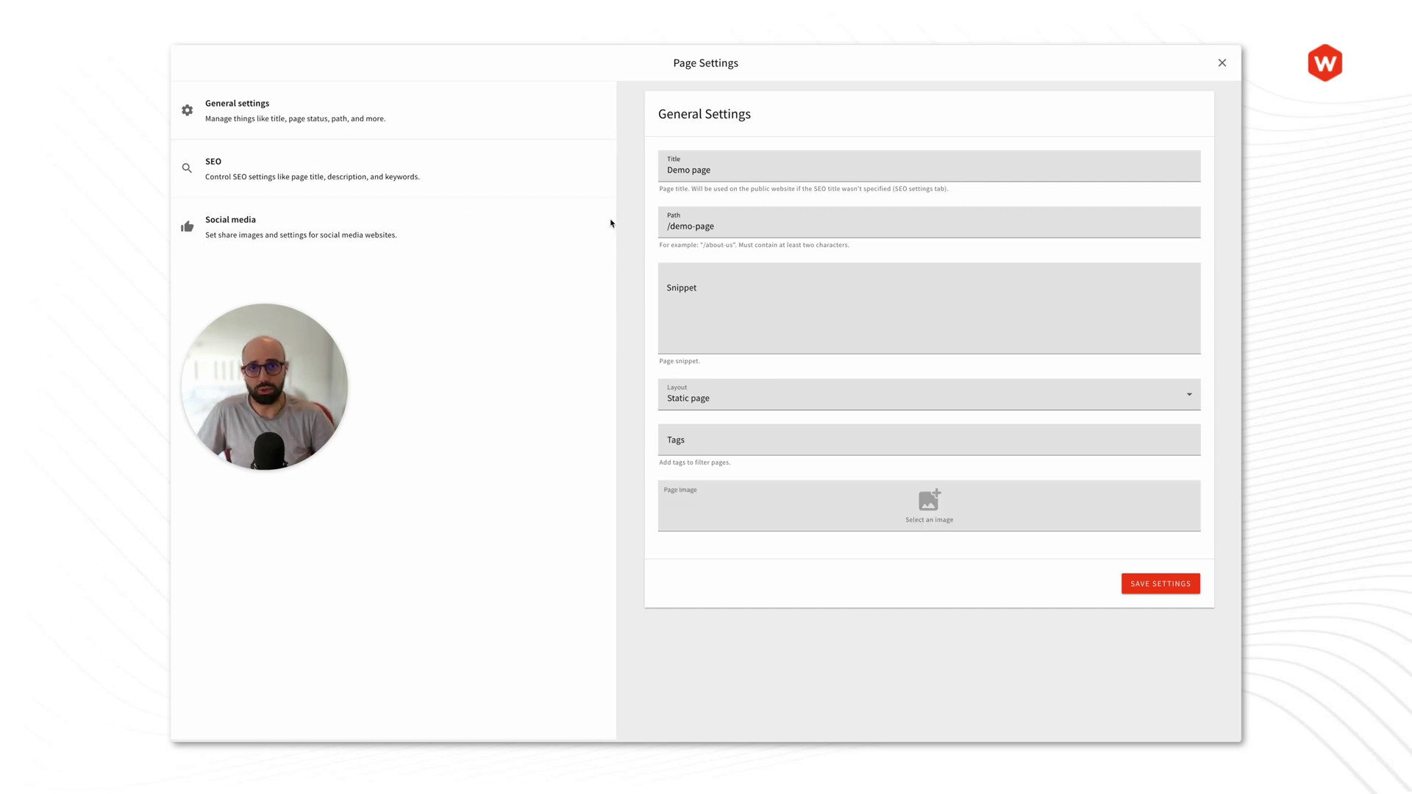
Step: Open the page's SEO settings and examine the title and description fields
click(356, 165)
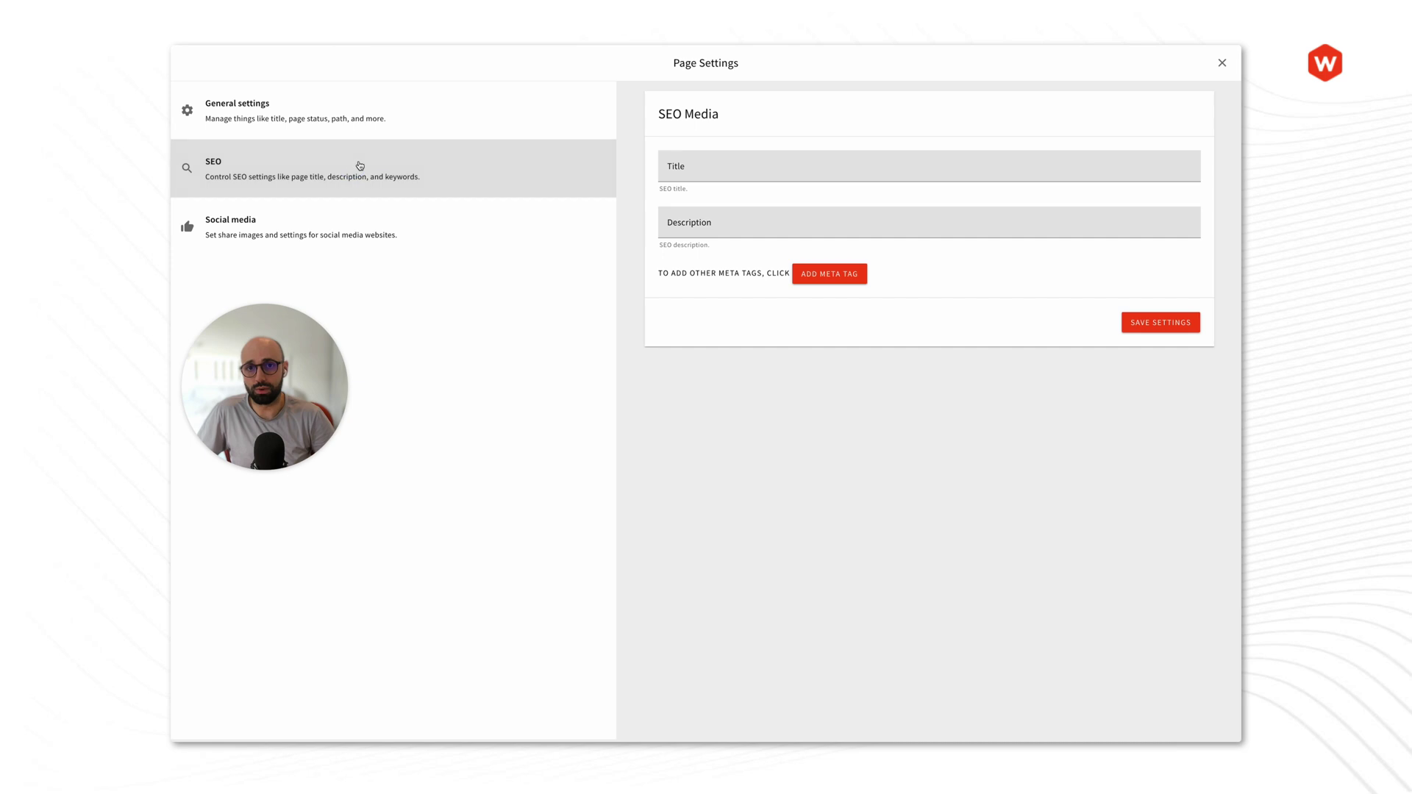
click(732, 172)
click(713, 226)
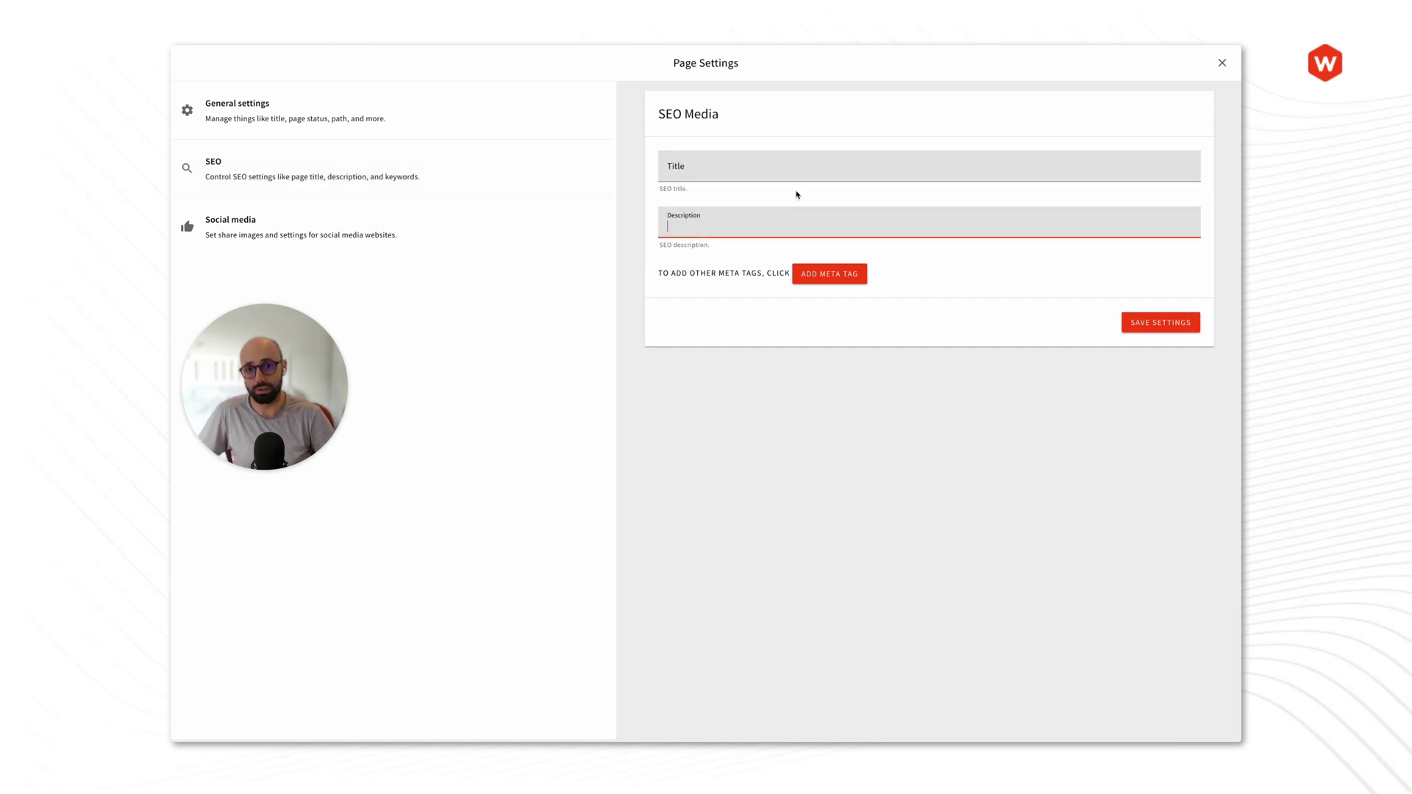
Step: Return to the page's general settings and examine the title field and its note about the SEO title
click(796, 192)
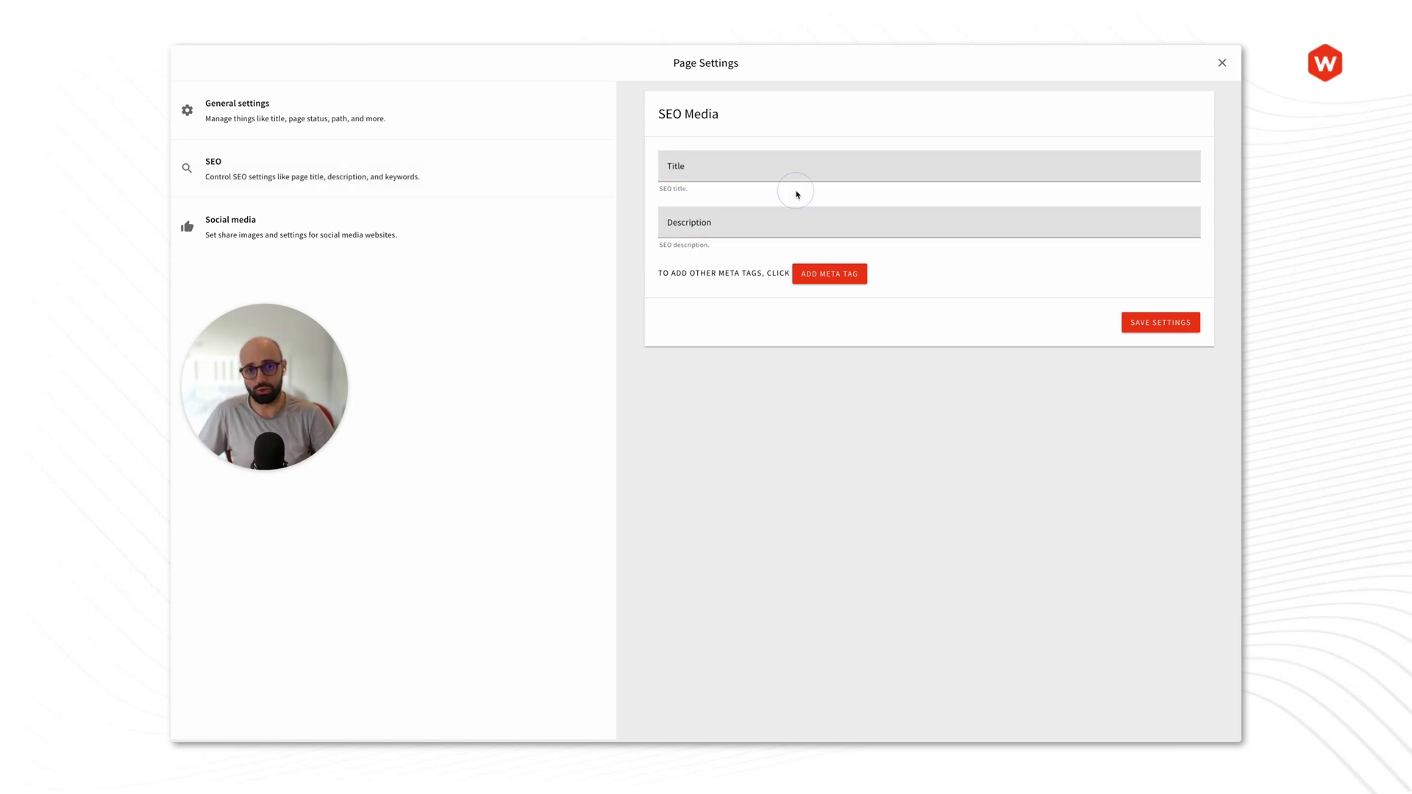
click(264, 122)
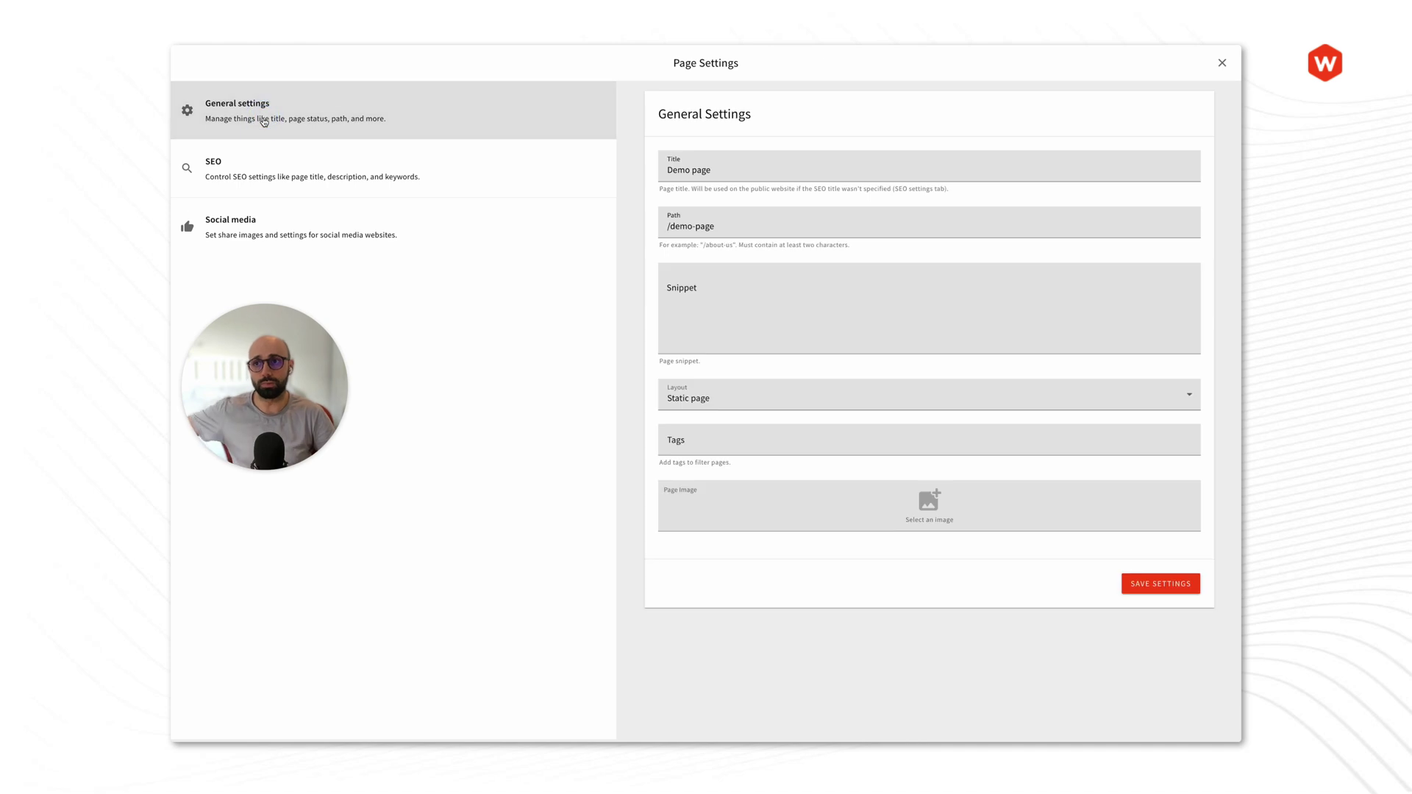
double_click(683, 171)
click(683, 170)
click(730, 204)
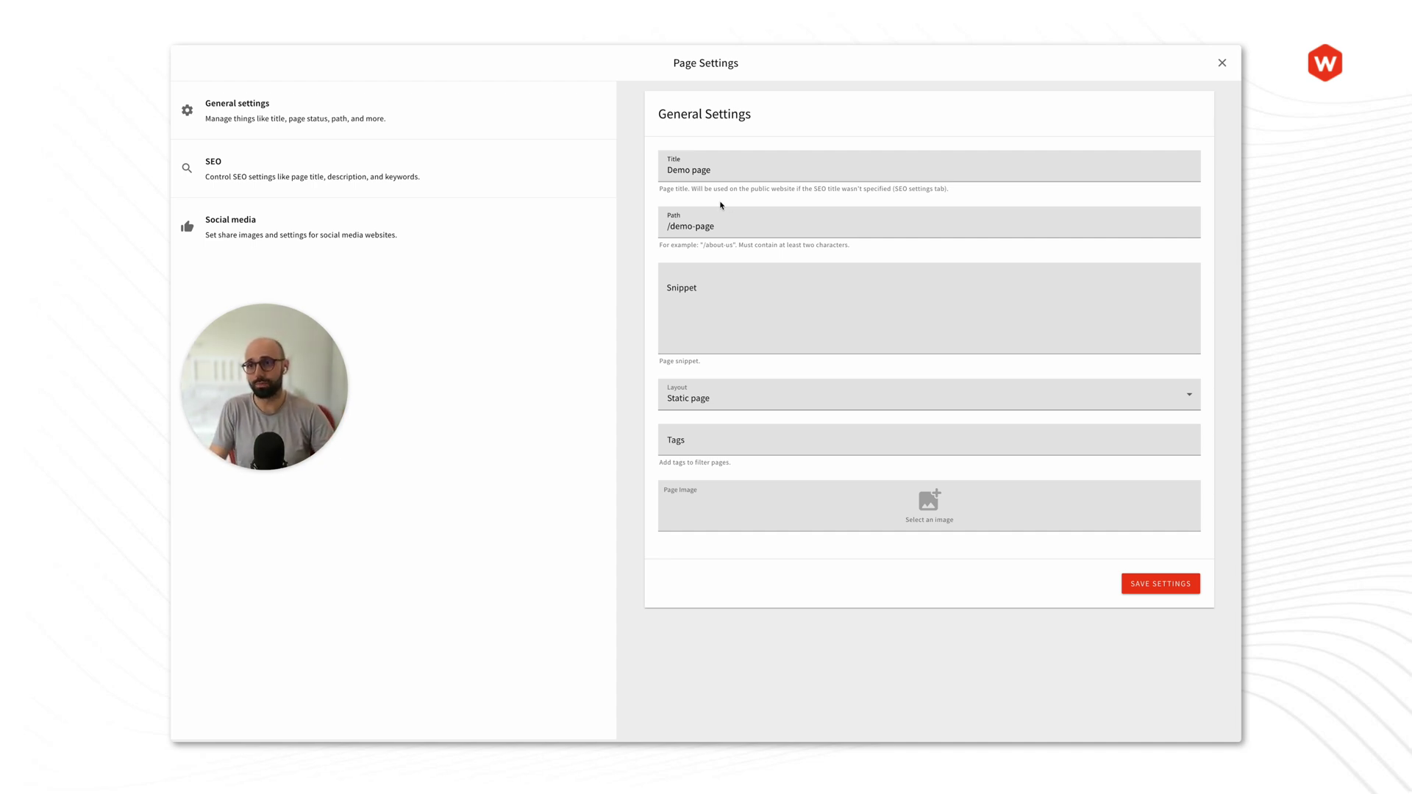
Step: Compare the SEO title and description fields with the page title in the general settings, ending in the SEO settings
click(375, 183)
click(713, 165)
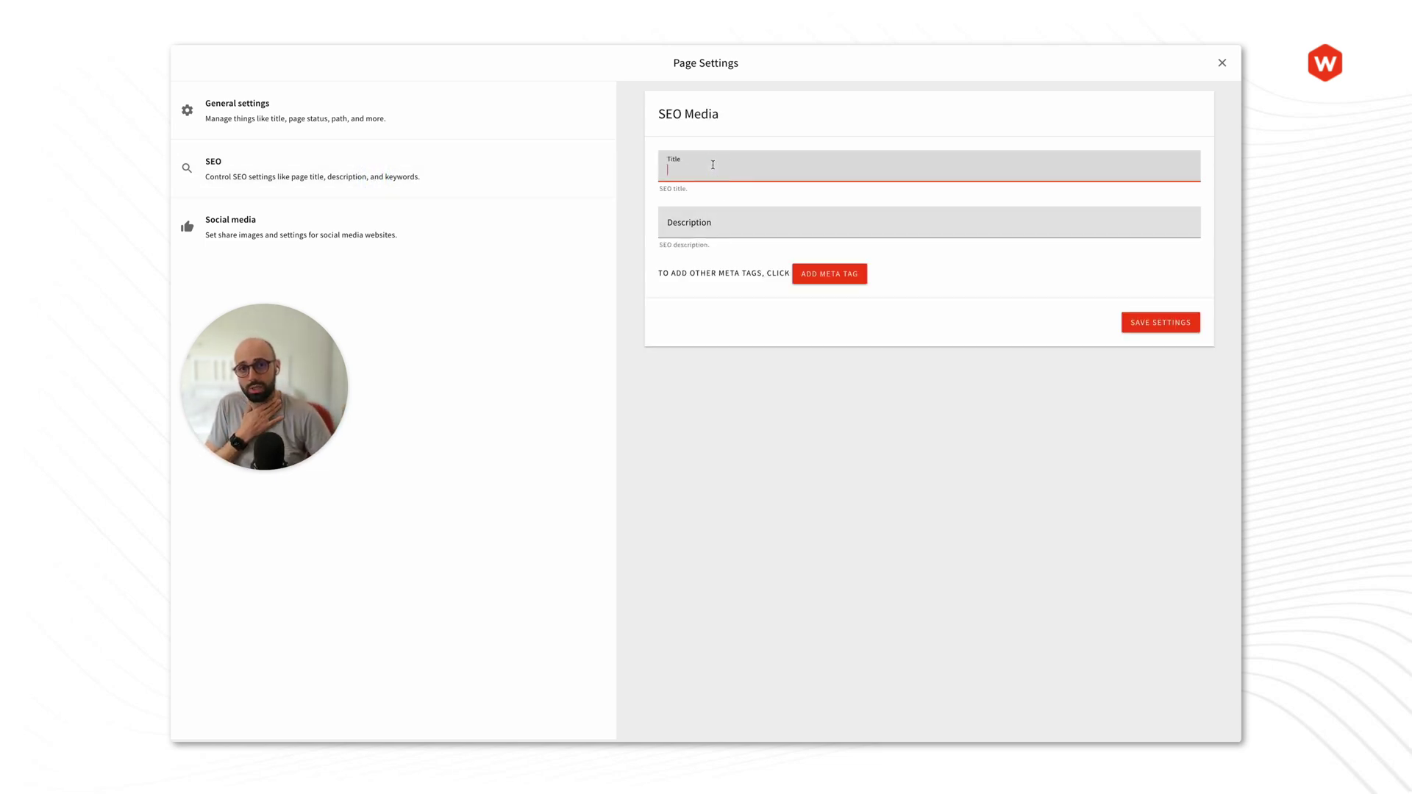
click(700, 214)
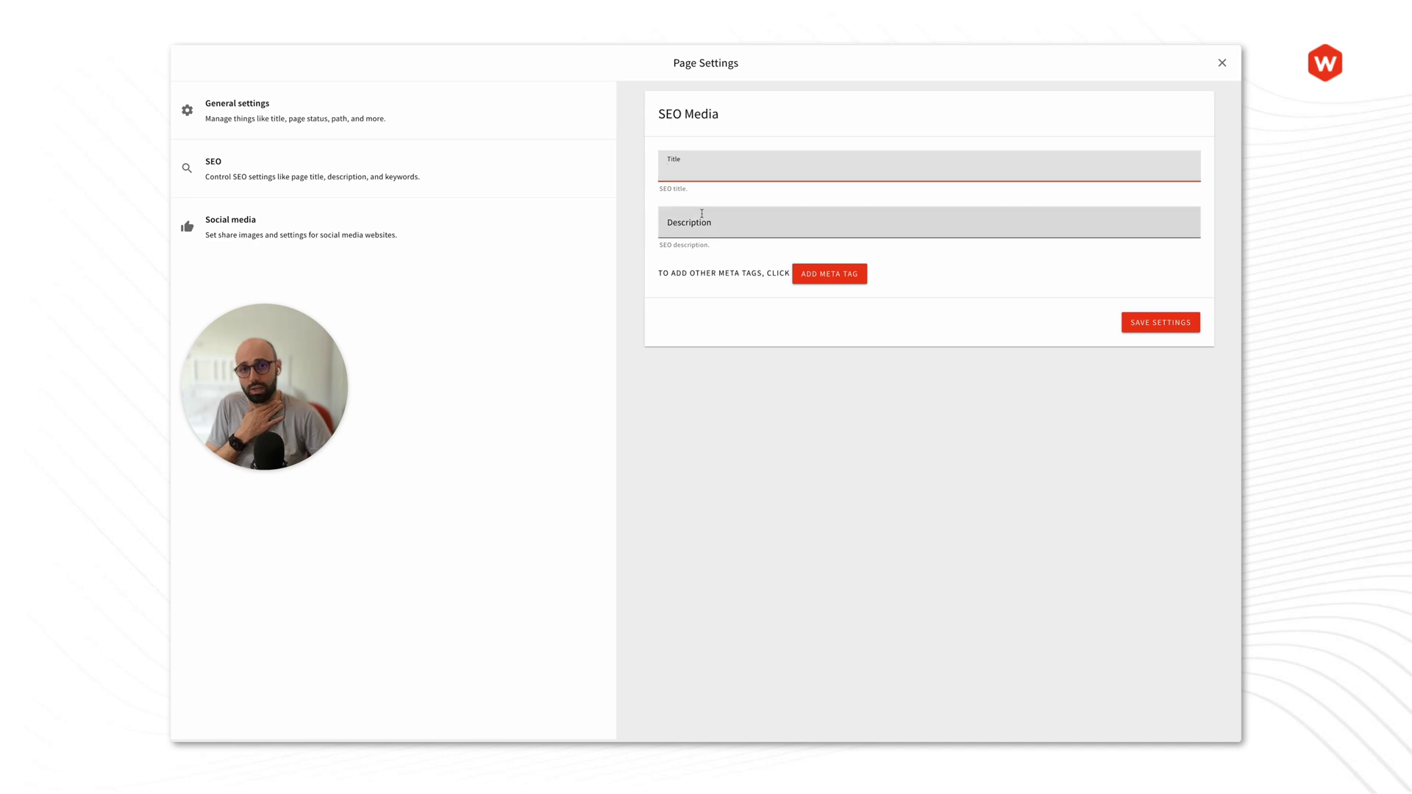
click(710, 168)
click(739, 195)
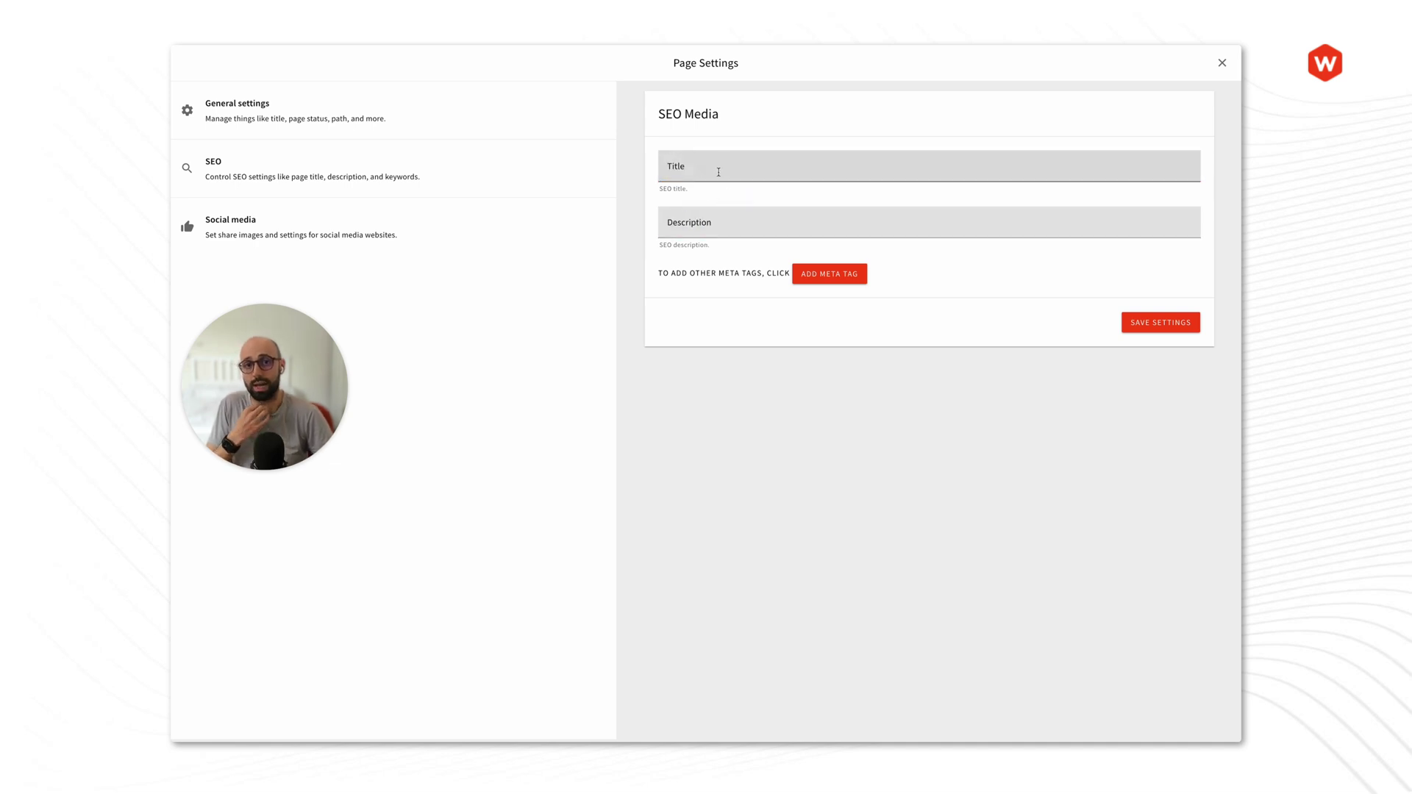
click(341, 119)
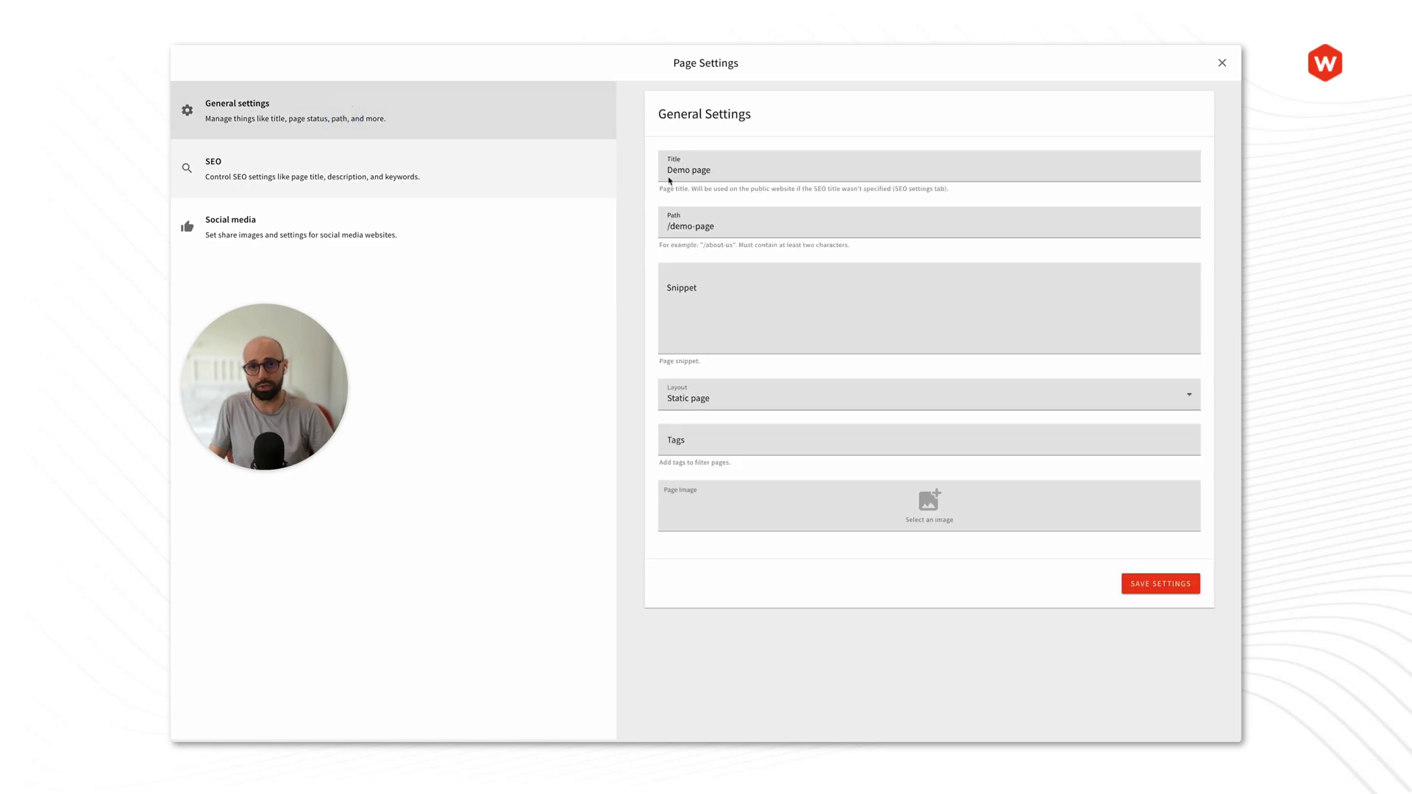
click(381, 188)
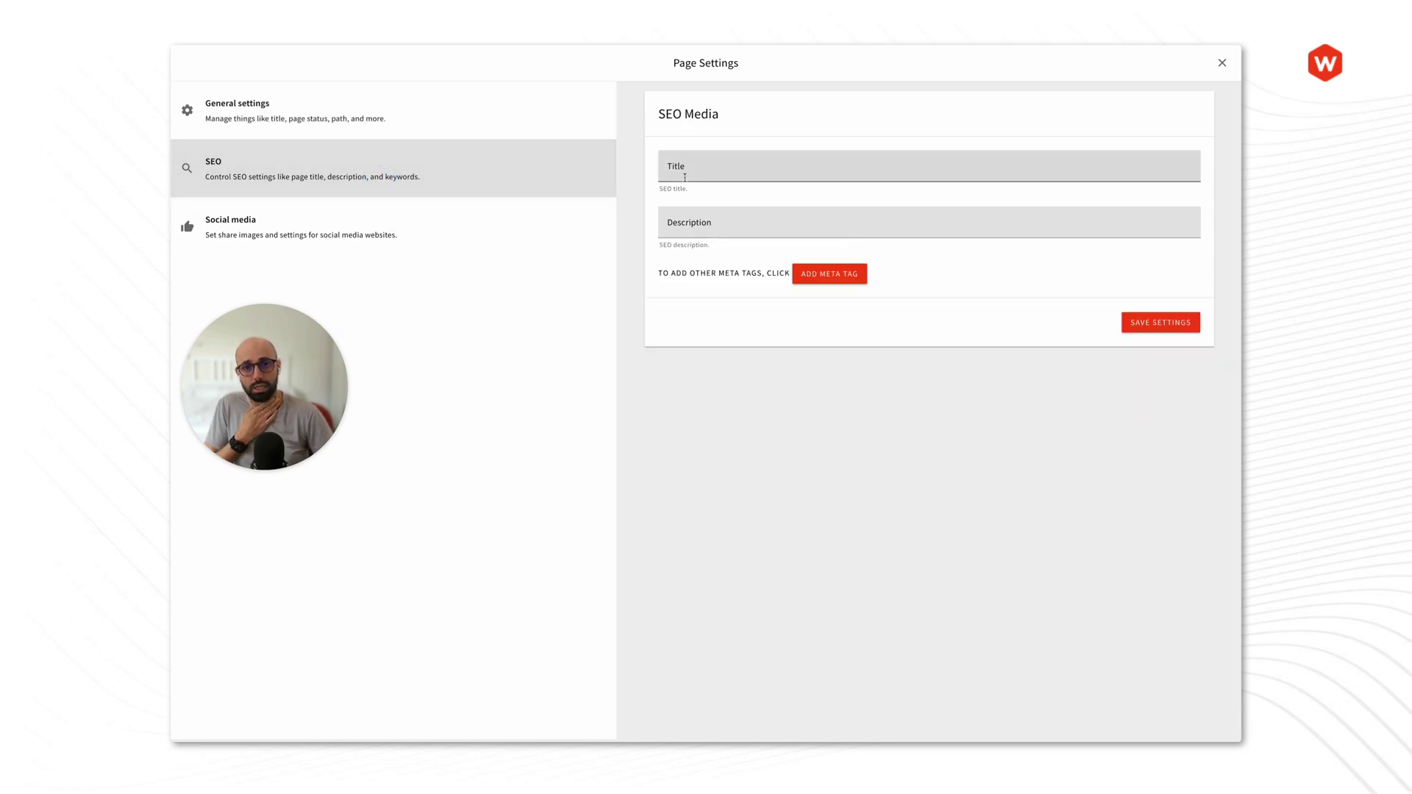
Step: Try adding three empty meta tag rows to the SEO settings and examine their name and content fields
click(844, 279)
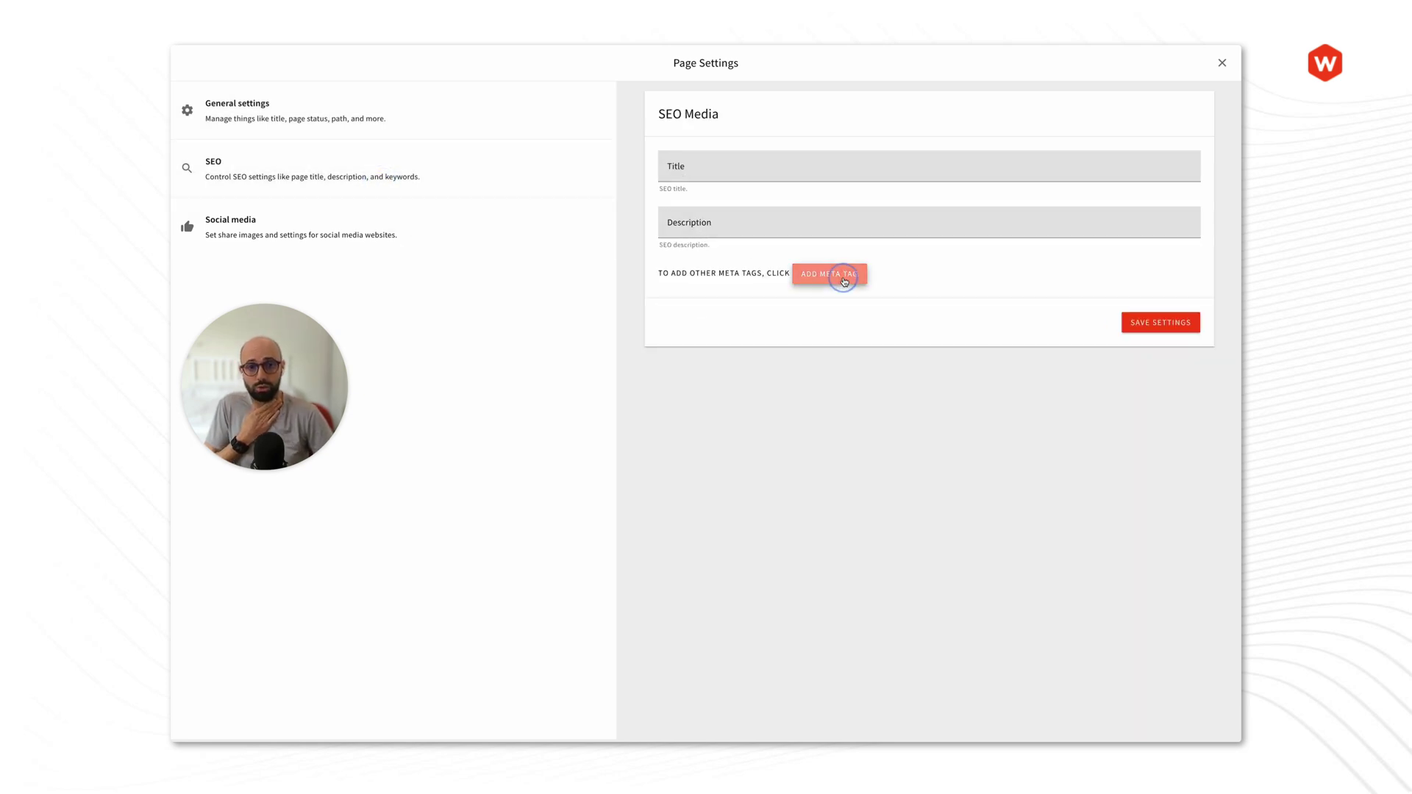
click(690, 301)
click(870, 300)
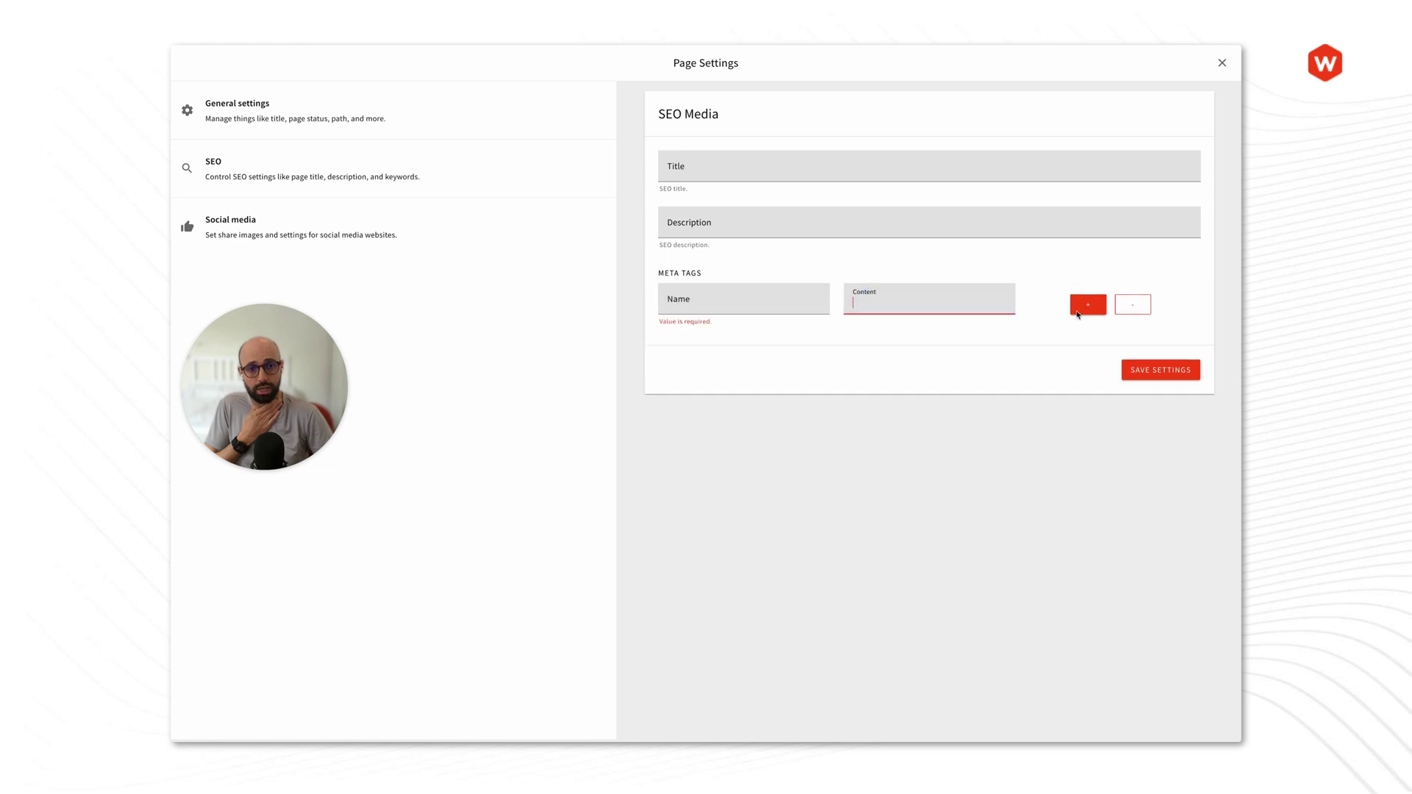
click(1087, 305)
click(735, 346)
click(892, 344)
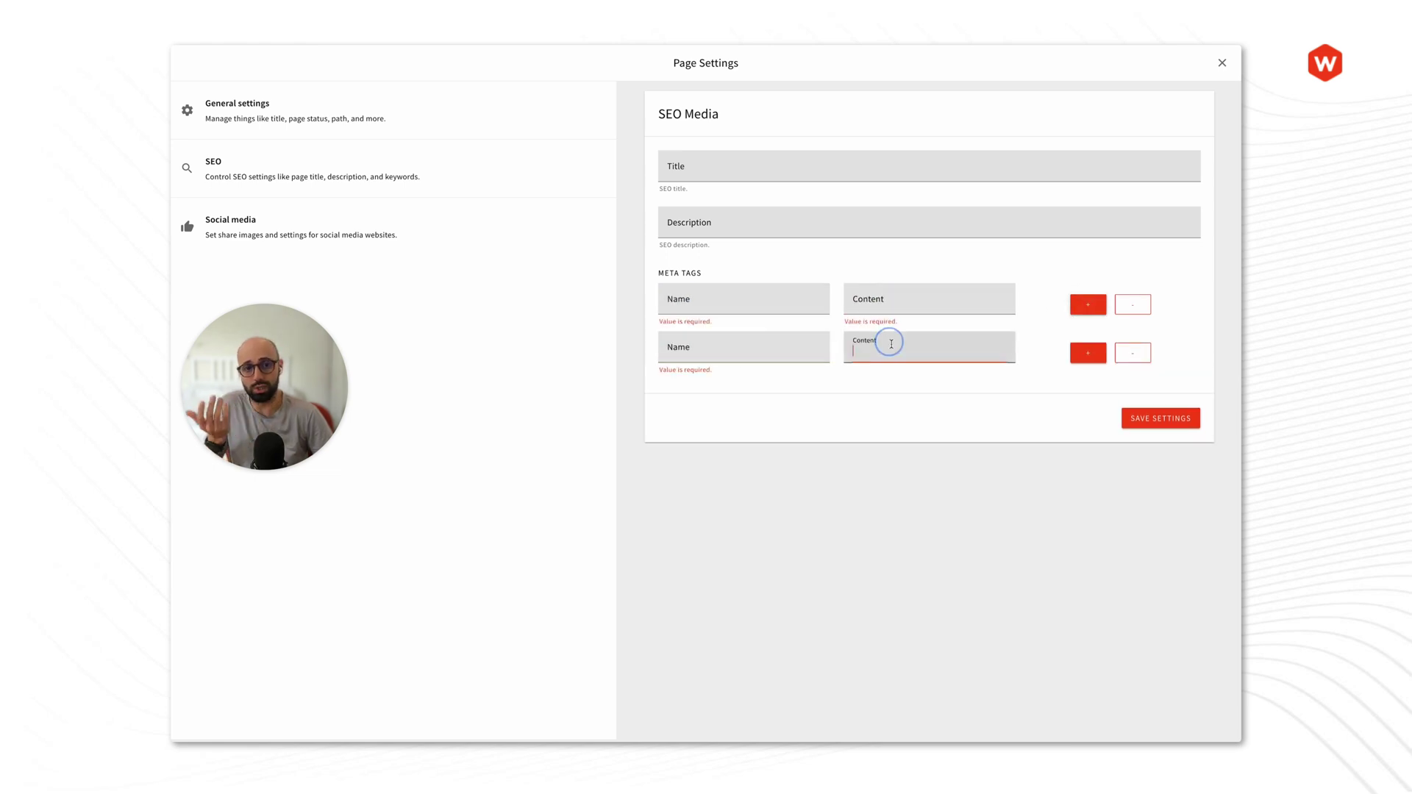
click(842, 401)
click(737, 349)
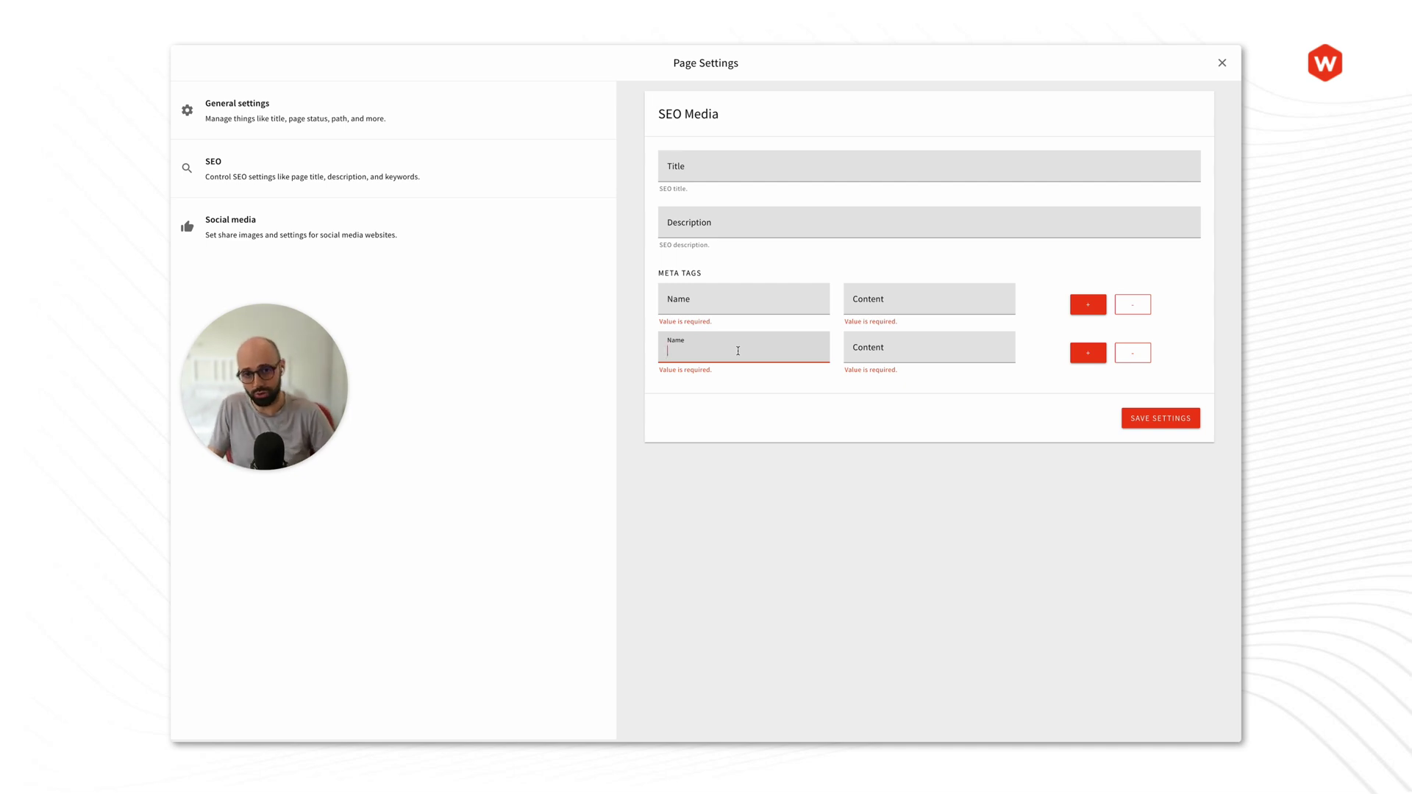
click(743, 274)
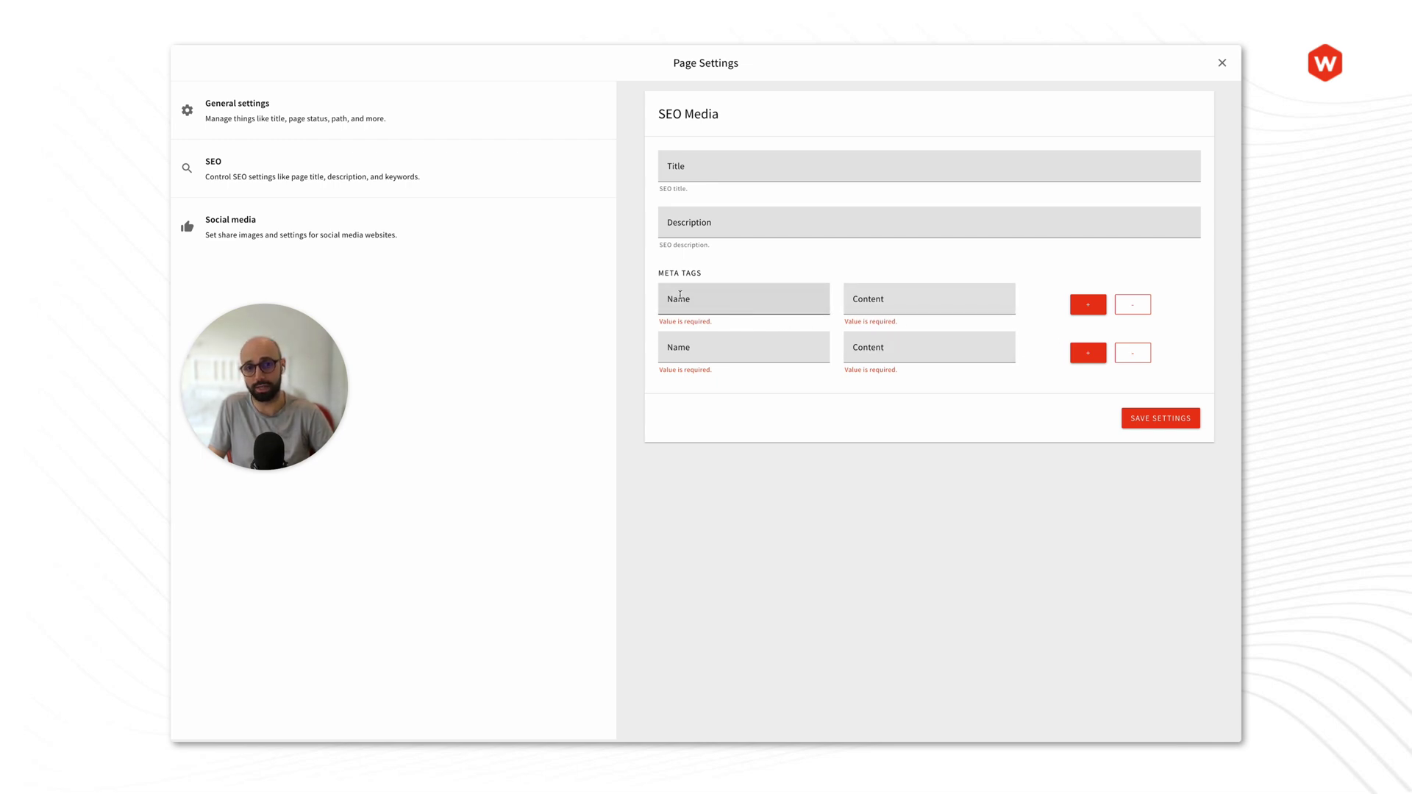
click(1087, 353)
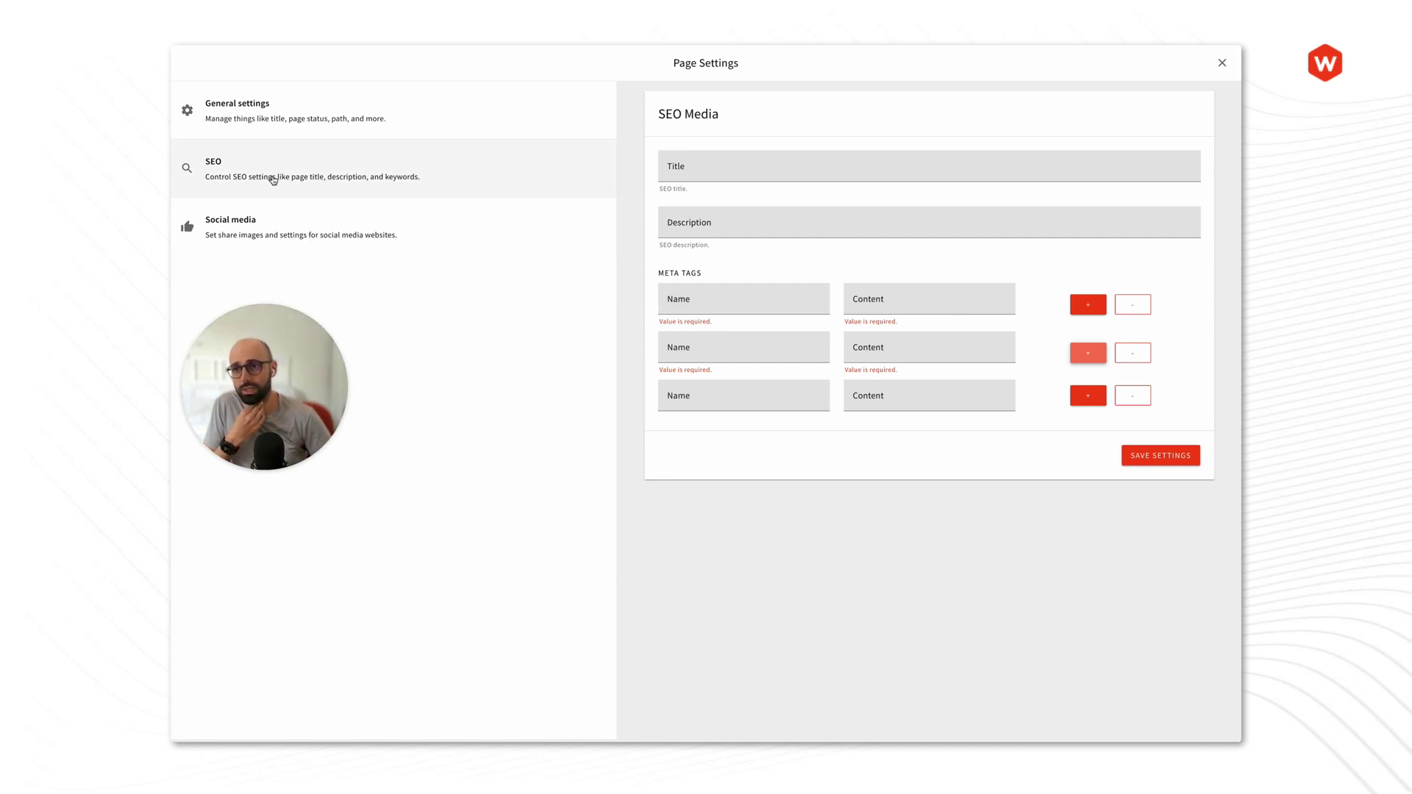
Step: Open the social media settings and try adding three empty meta tag rows with property and content fields
click(296, 218)
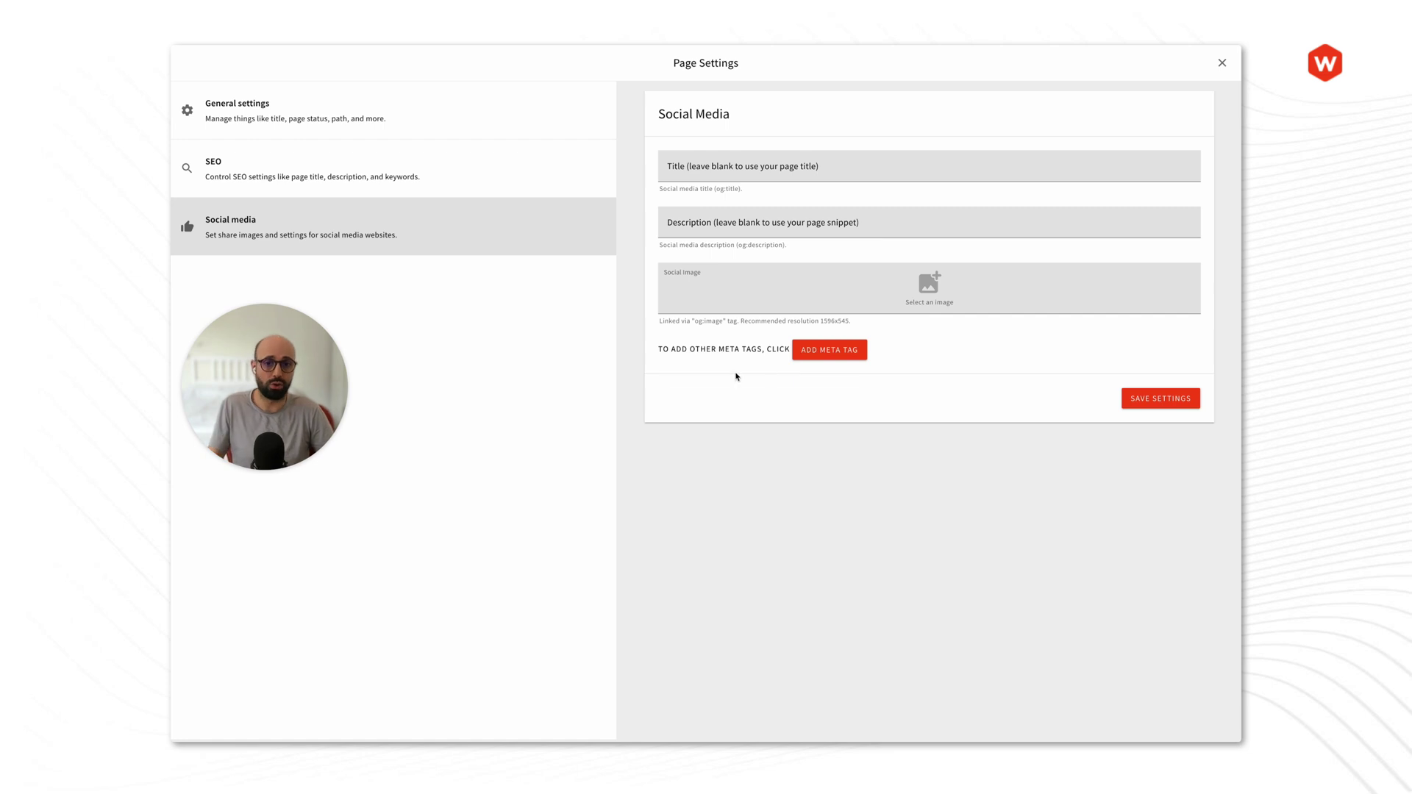
double_click(698, 321)
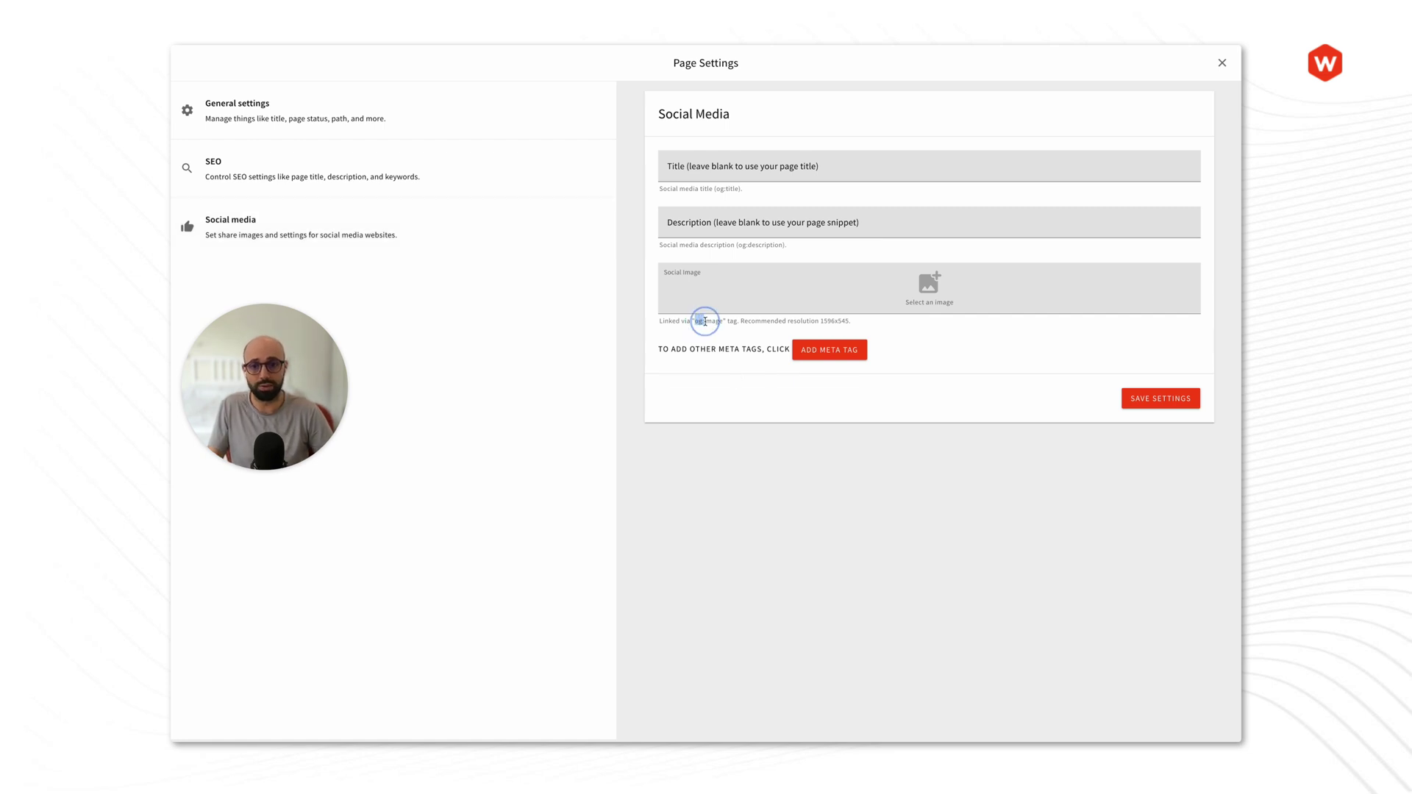
click(816, 350)
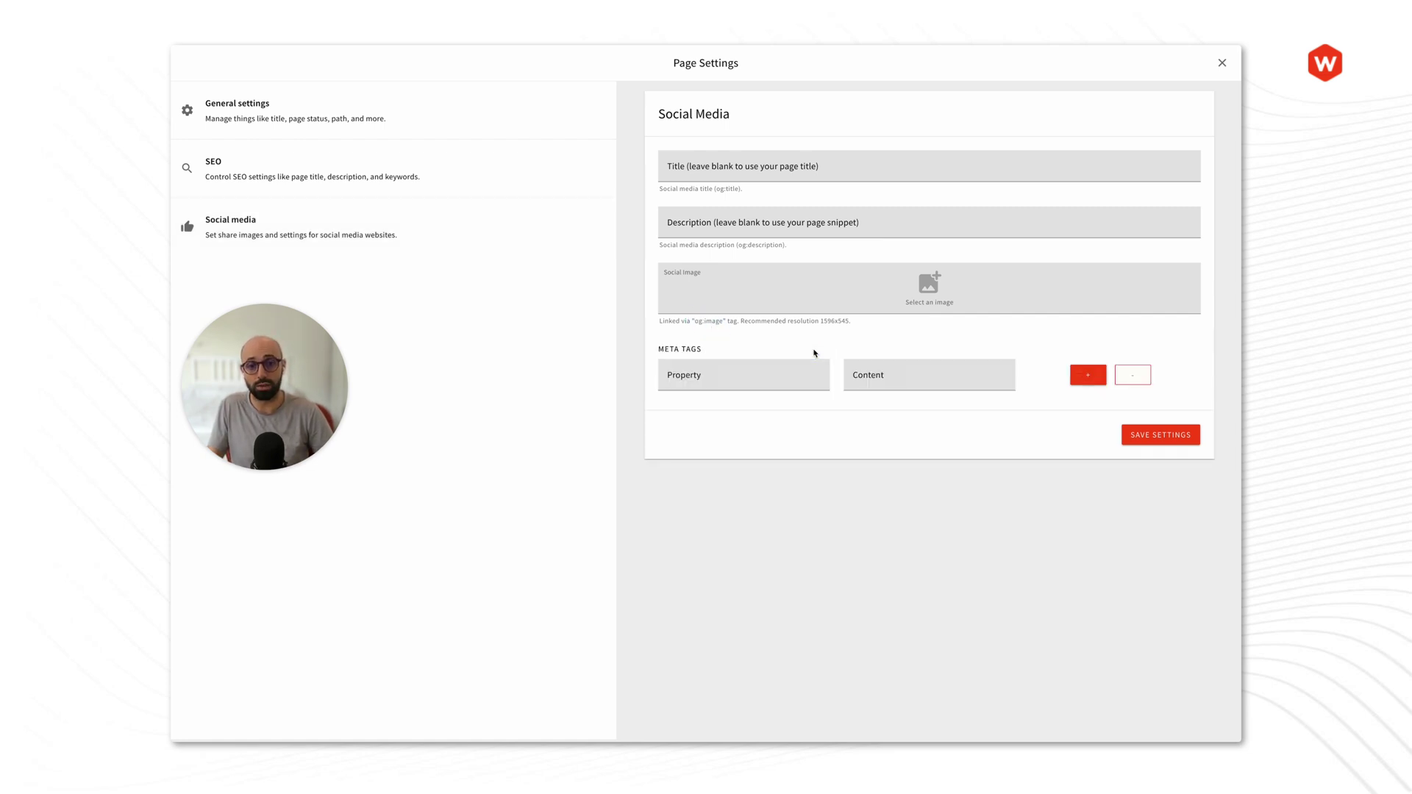
click(735, 369)
click(958, 375)
click(1088, 376)
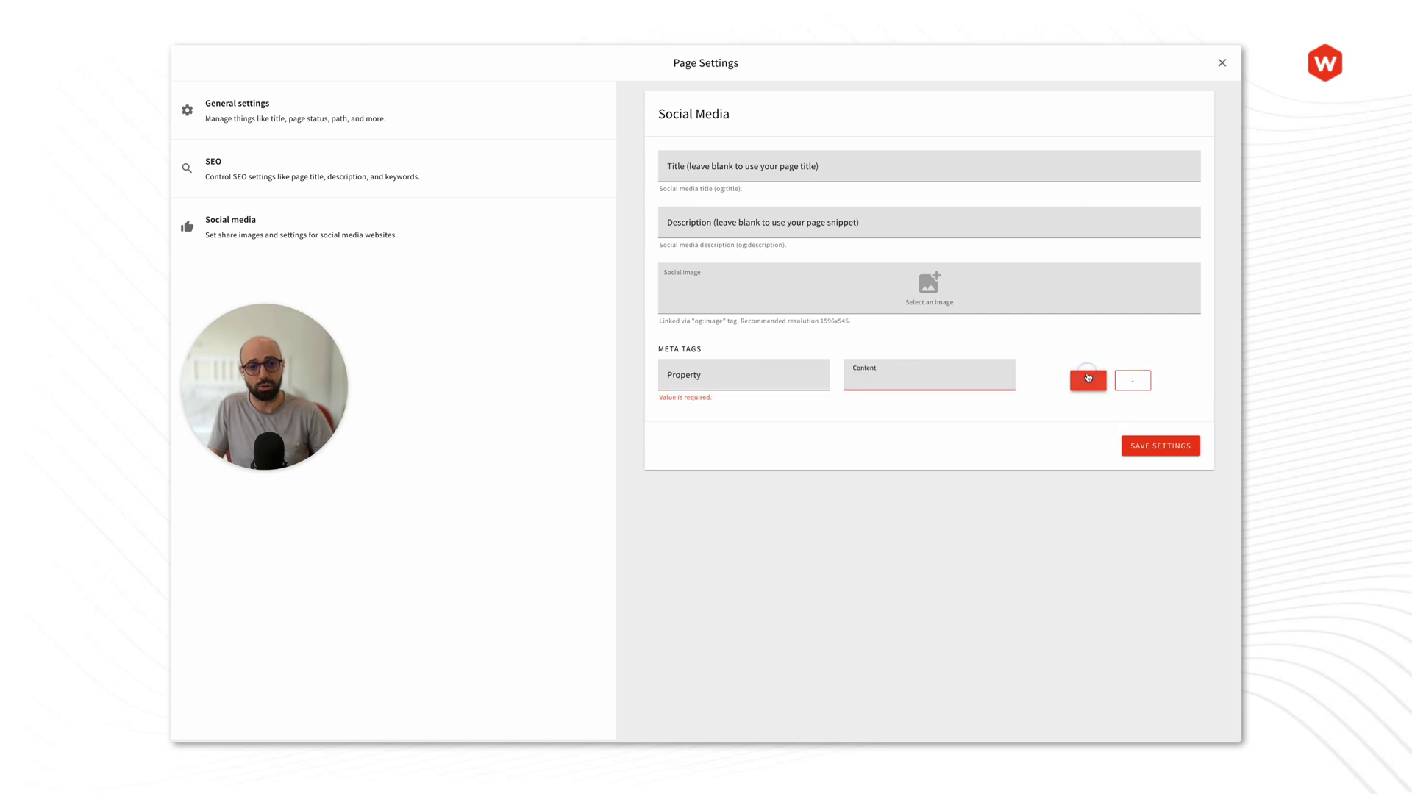
click(1087, 423)
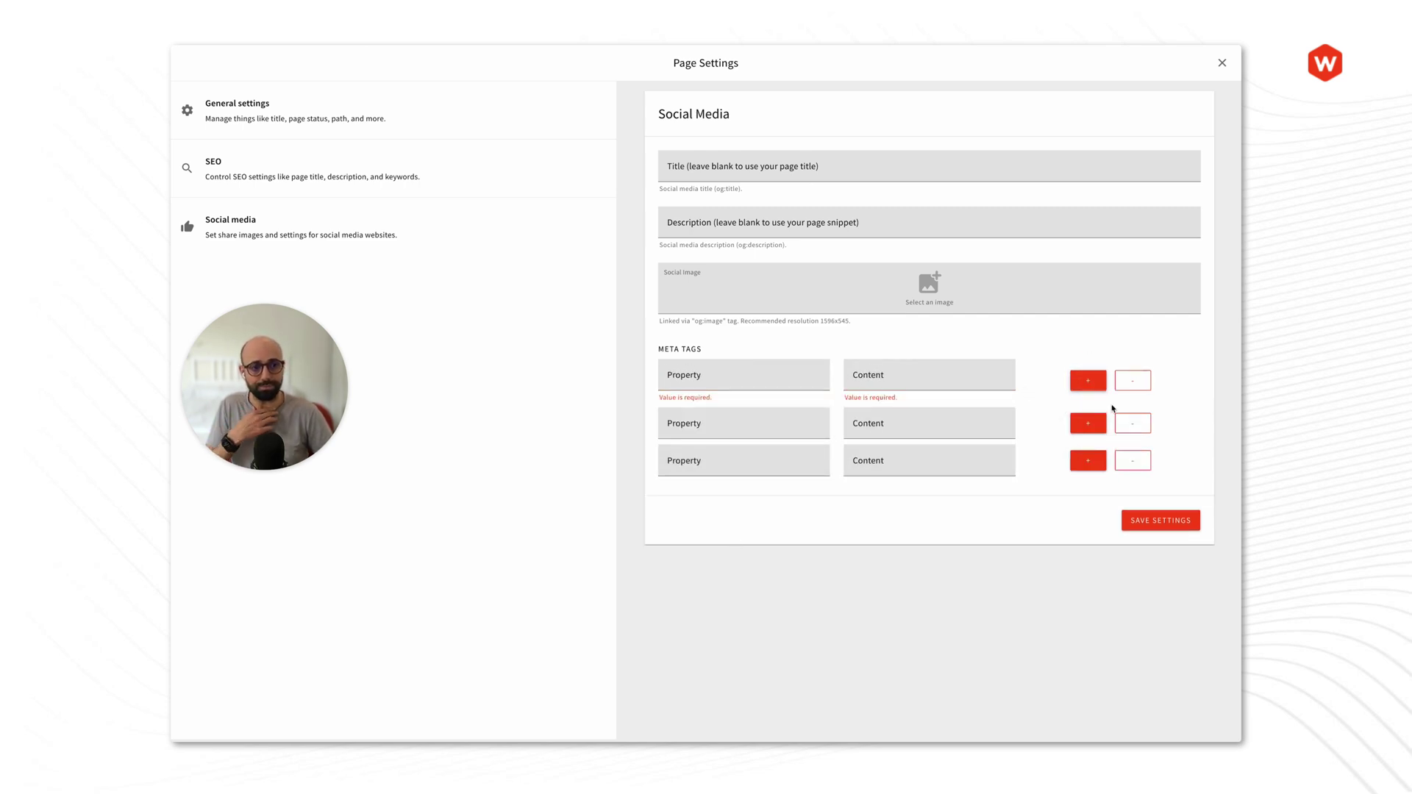
Step: Return to the general settings and close the page settings without saving
click(544, 114)
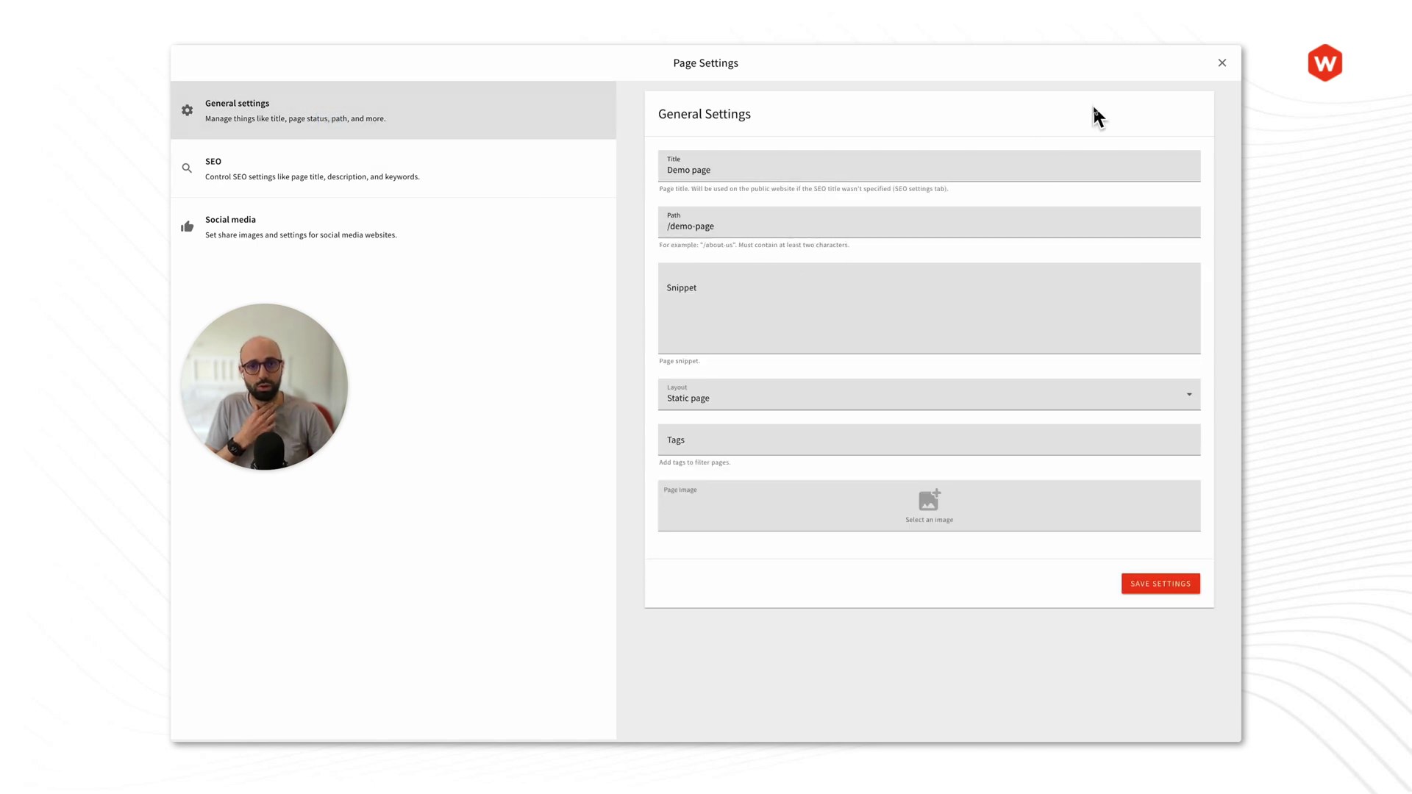
click(1224, 64)
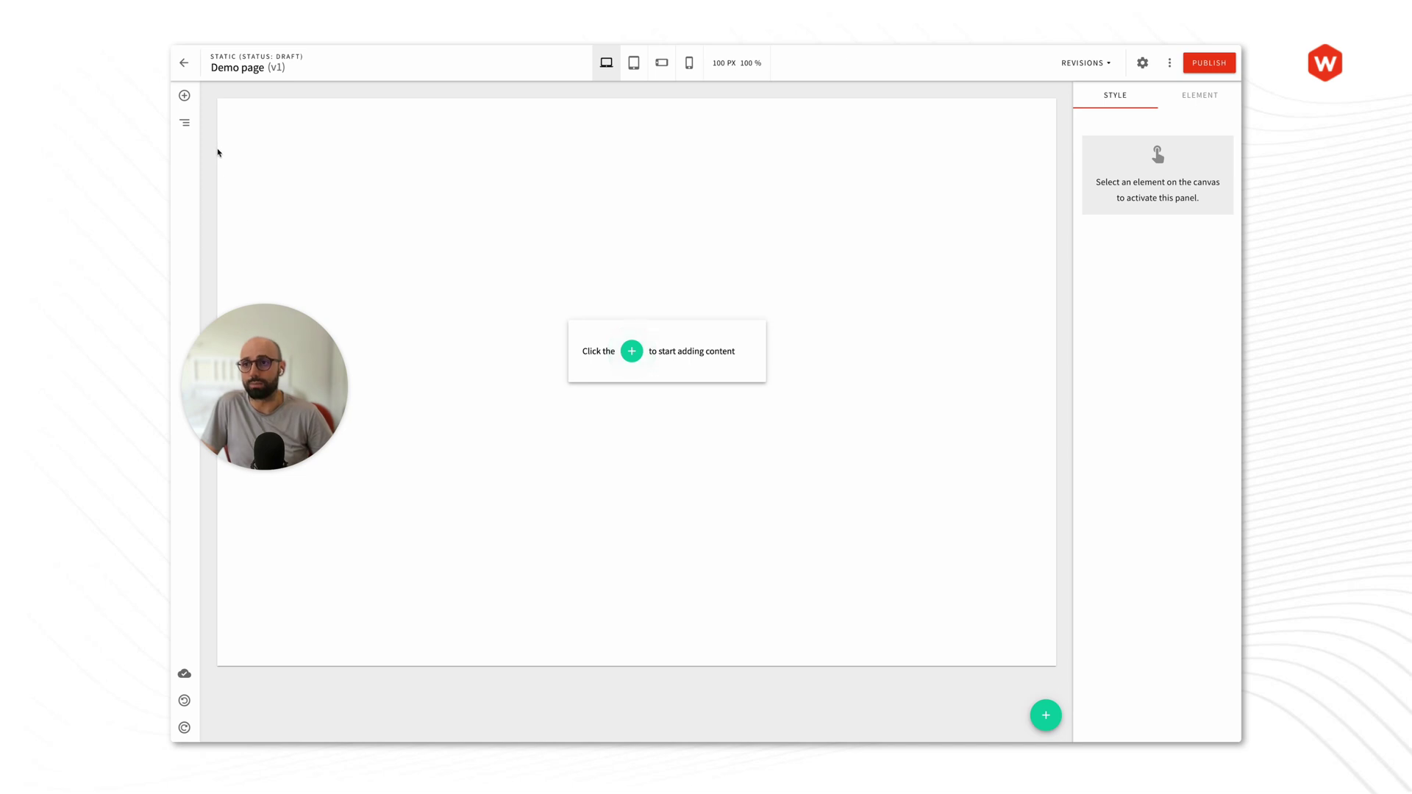
drag(265, 312, 1084, 306)
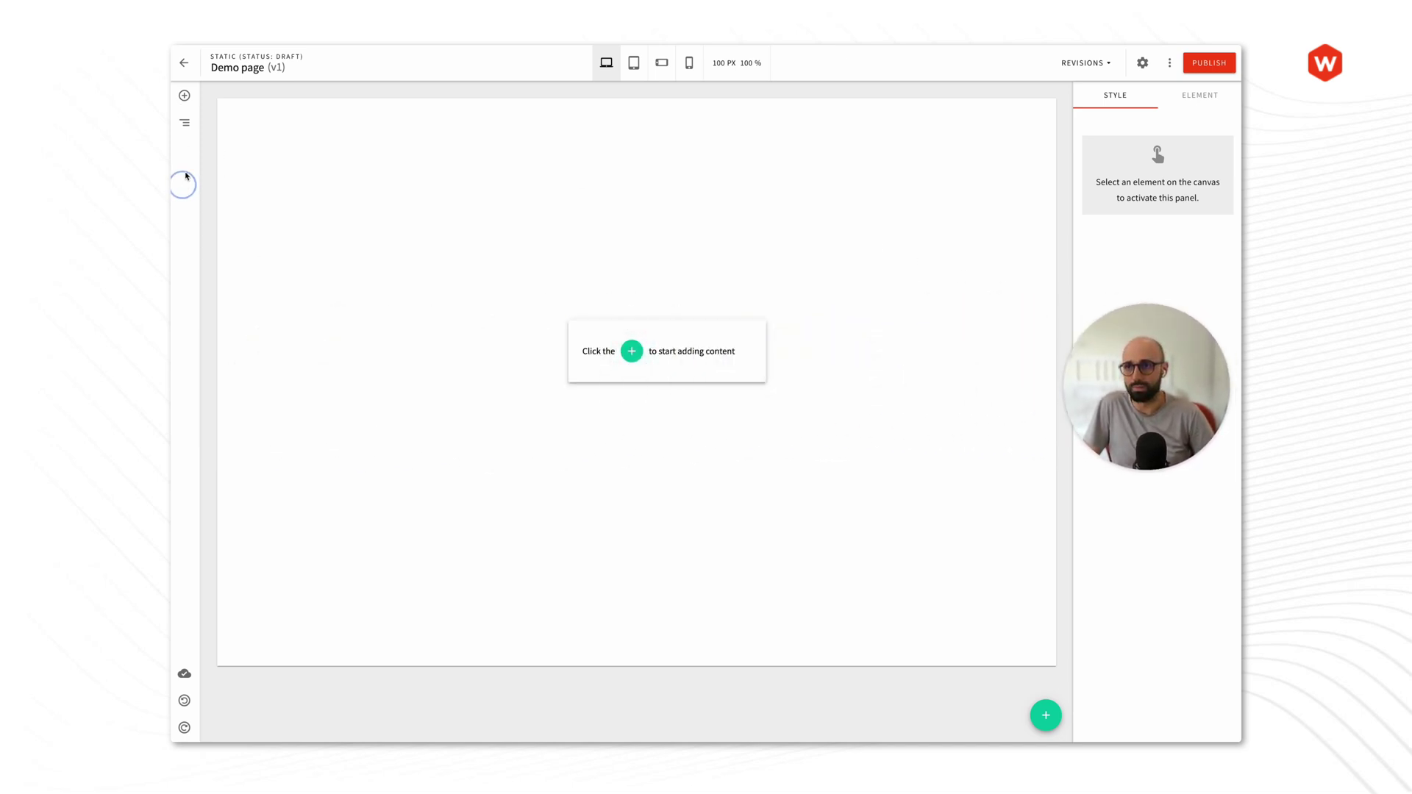
Step: Open the editor's list of page elements and examine the Basic category from heading through list of pages
click(184, 96)
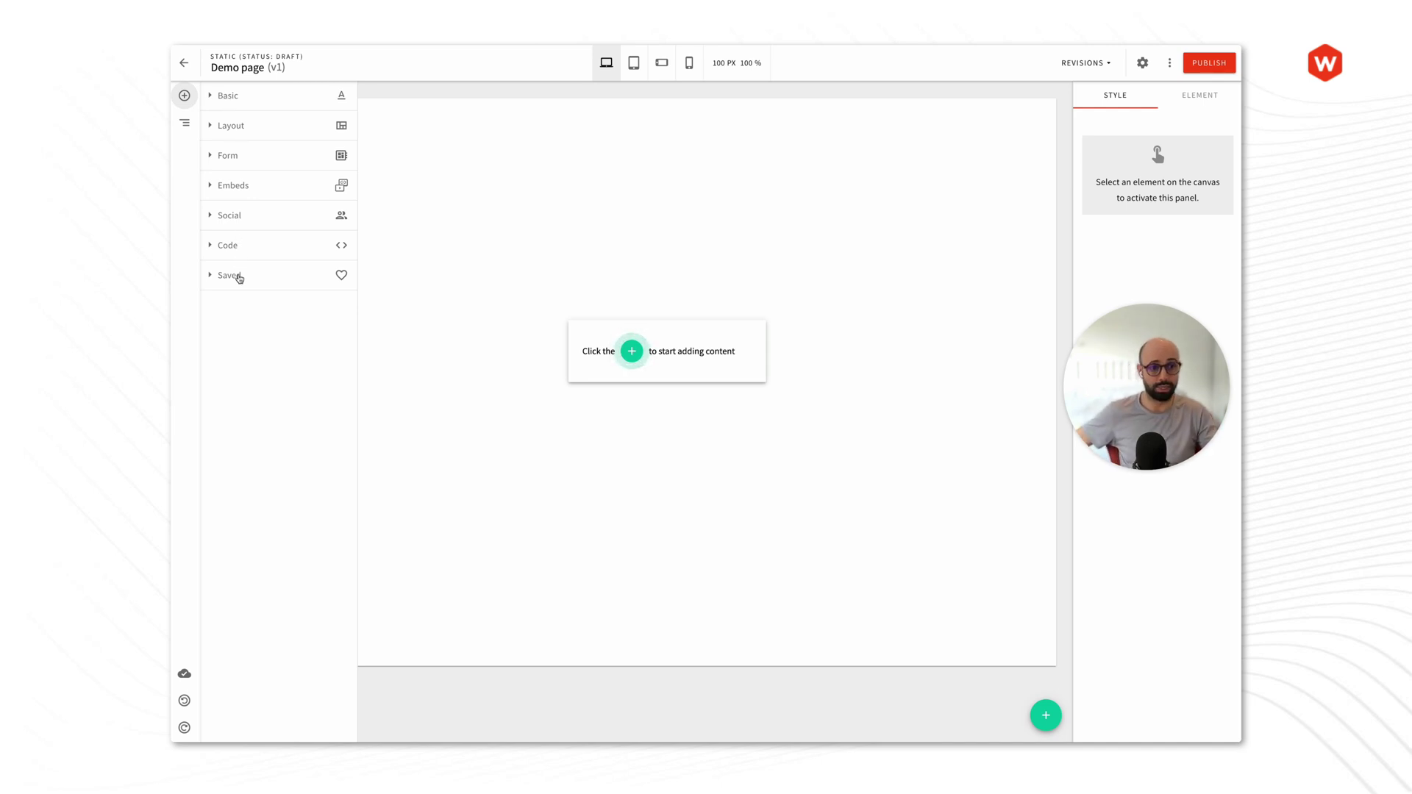
click(236, 100)
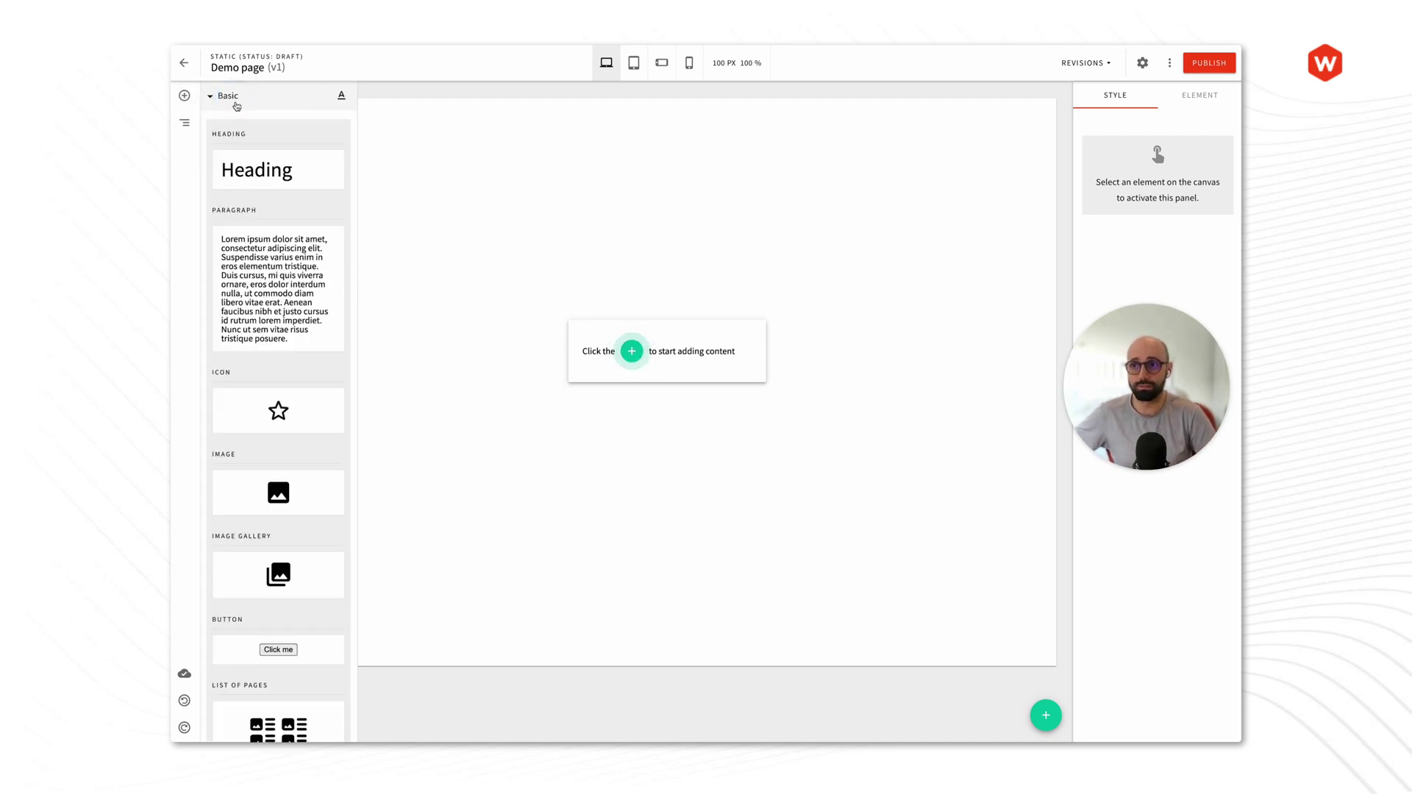
mouse_move(286, 169)
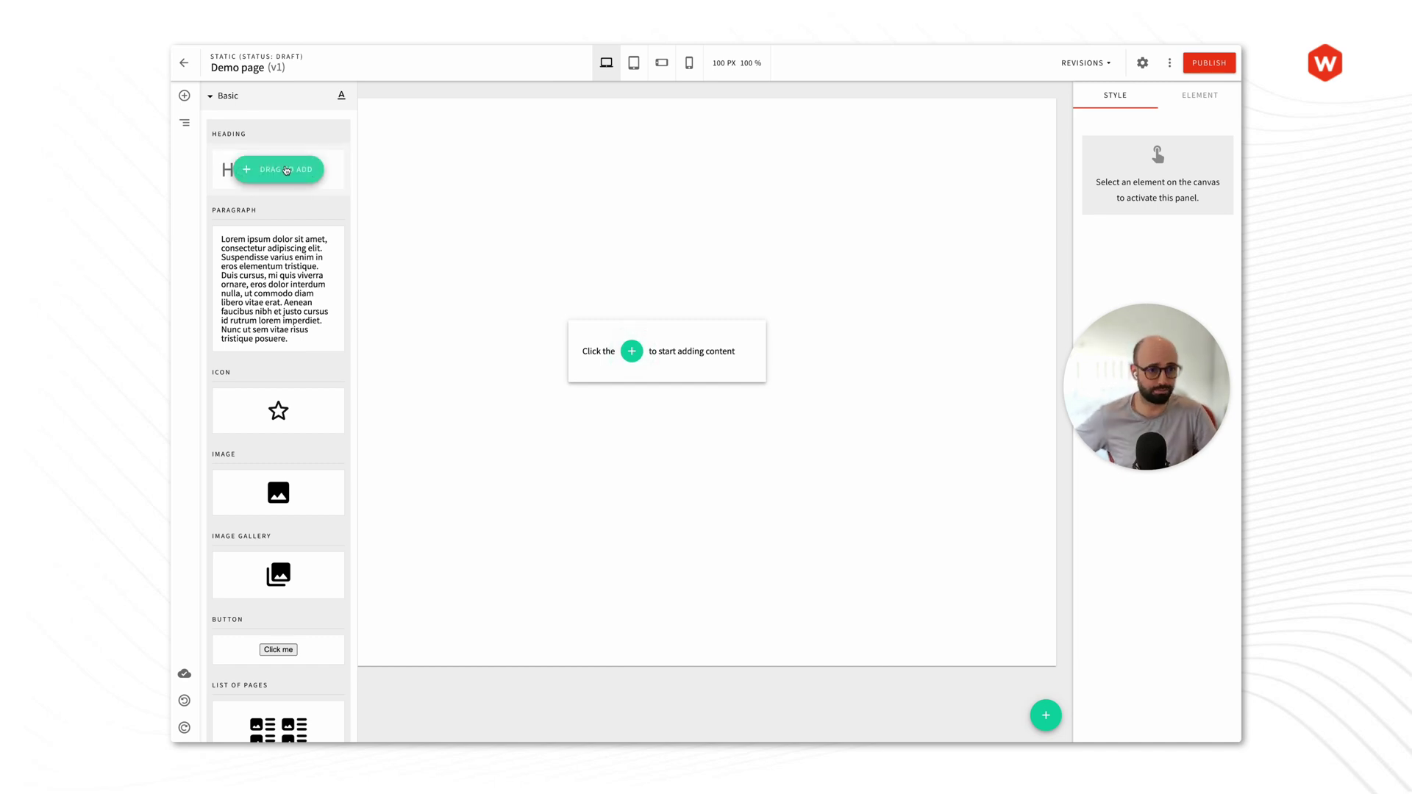
mouse_move(269, 285)
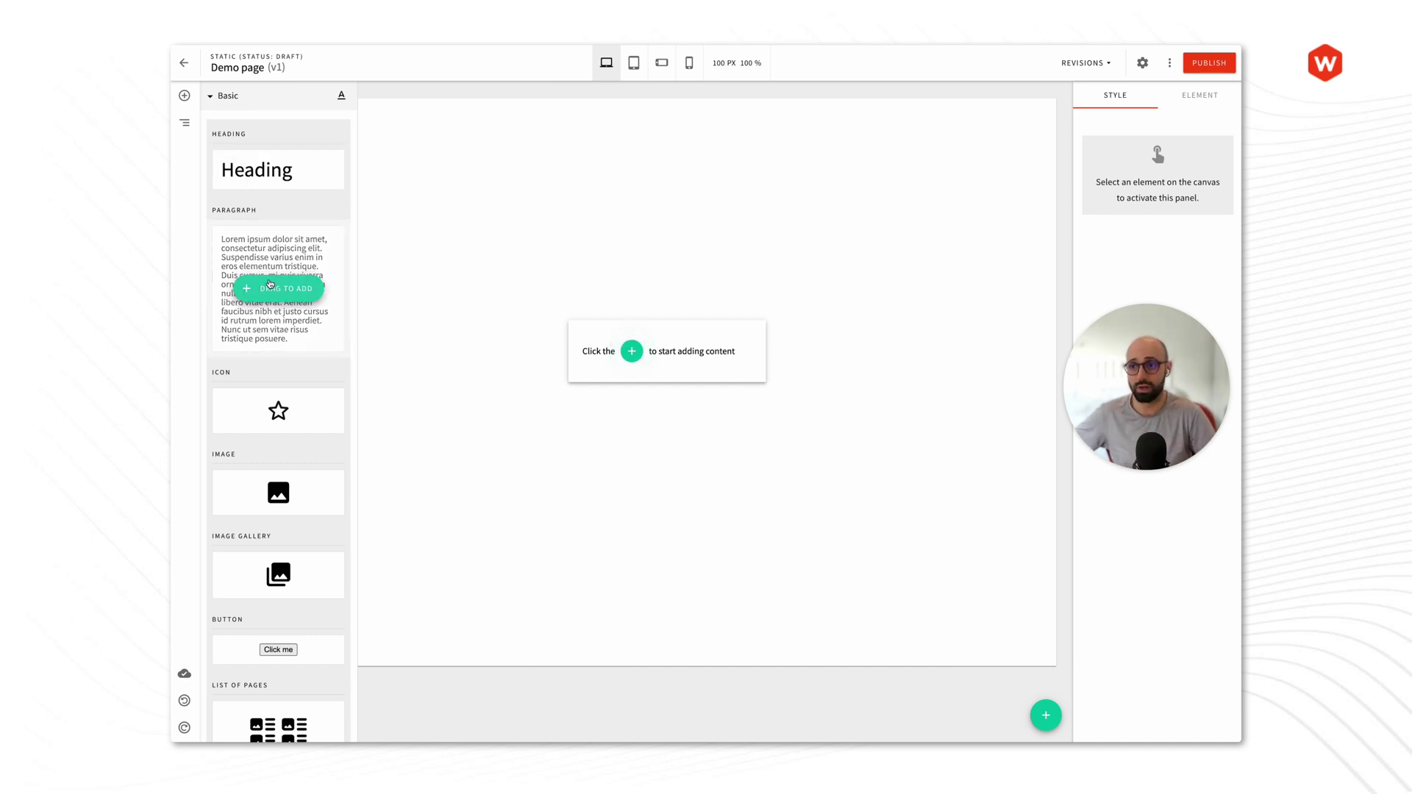
scroll(269, 285, down, 3)
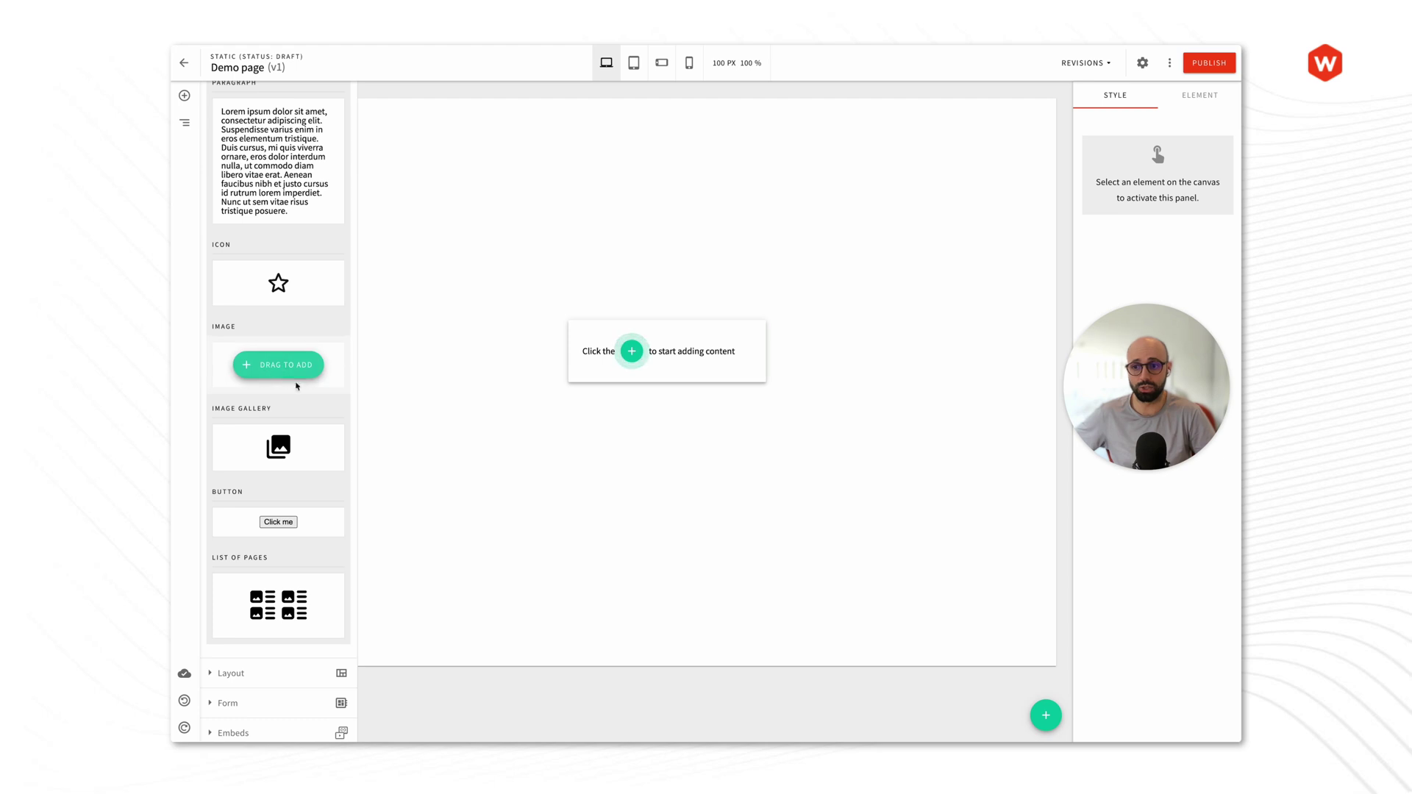
scroll(294, 404, down, 2)
mouse_move(316, 430)
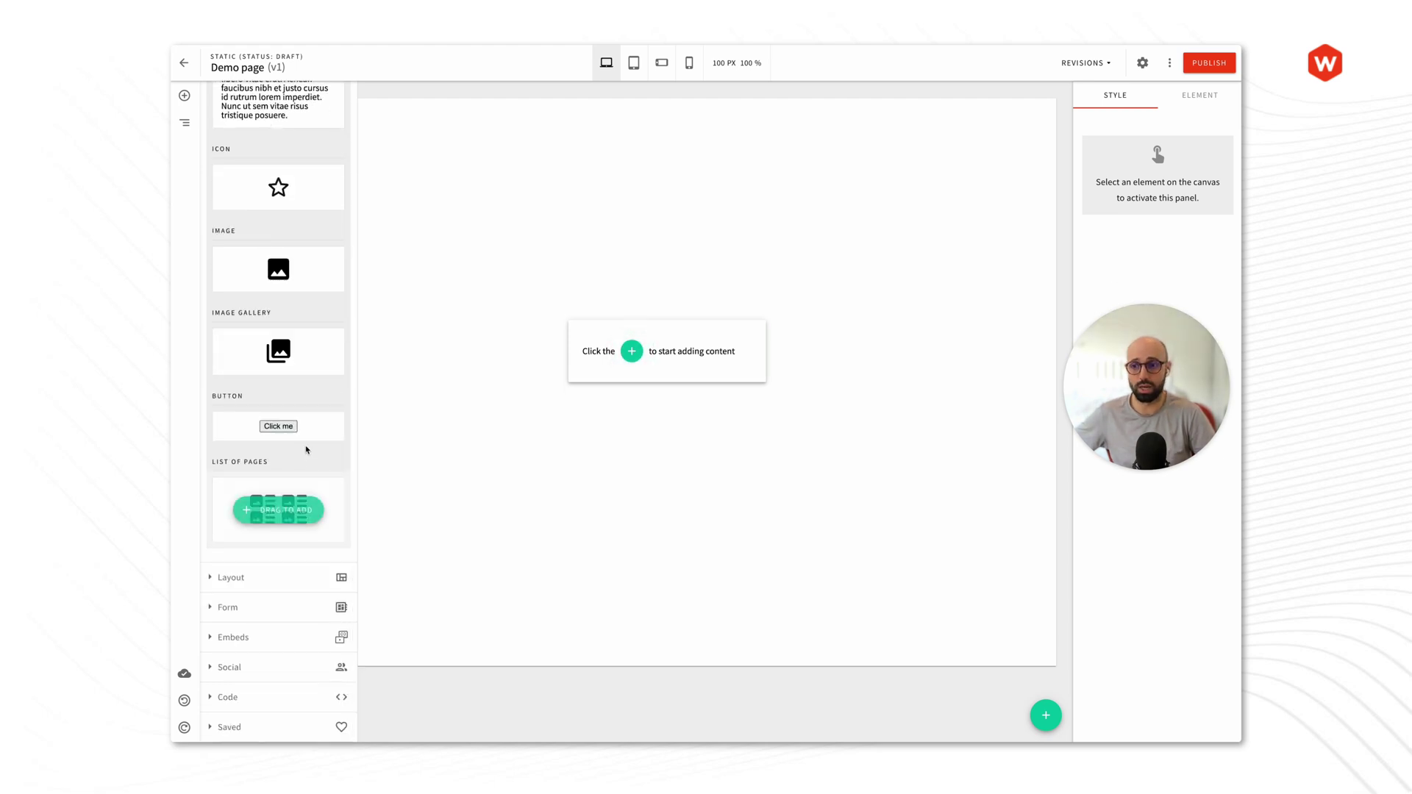
mouse_move(324, 352)
scroll(324, 351, up, 5)
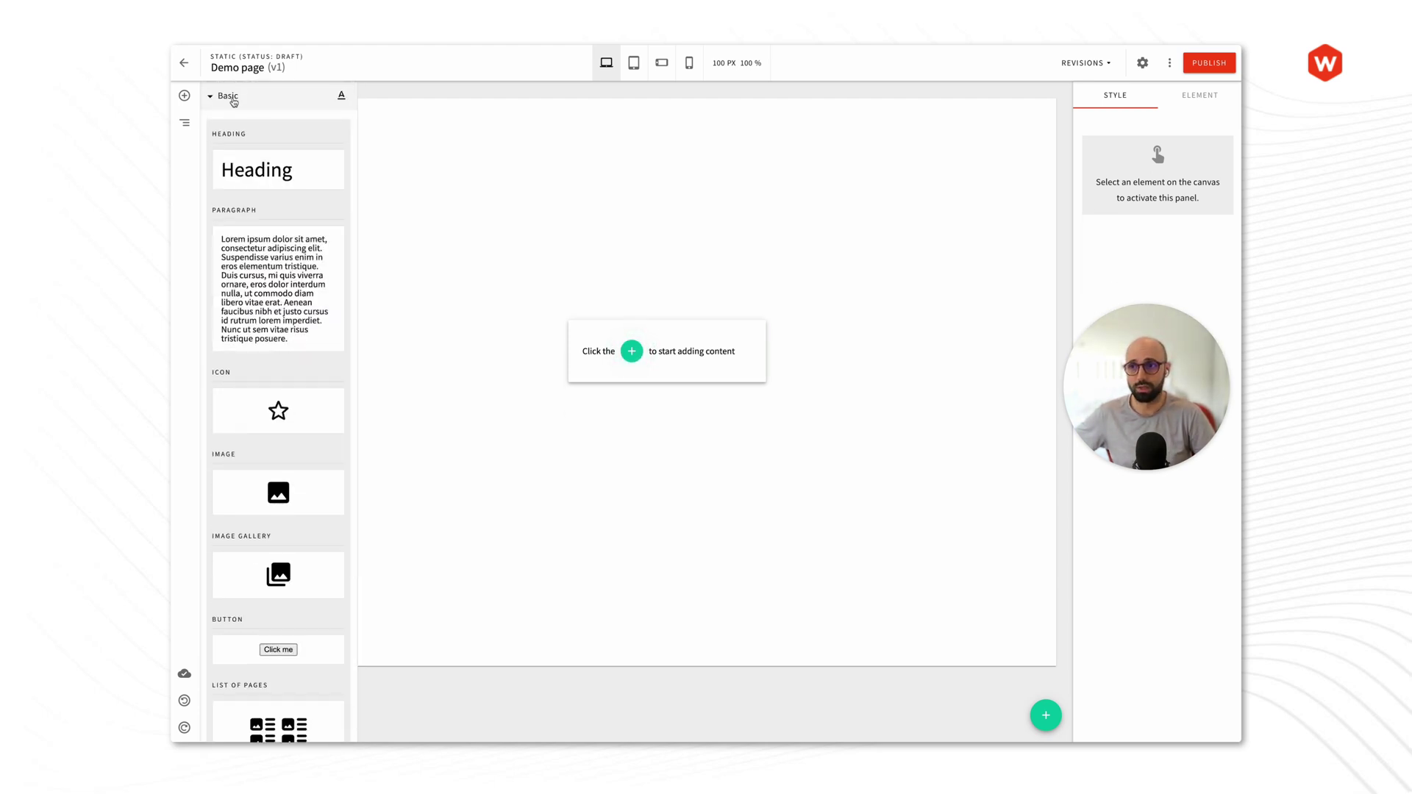
click(230, 94)
Step: Examine the grid element in the Layout category and the form element in the Form category
click(246, 128)
mouse_move(290, 213)
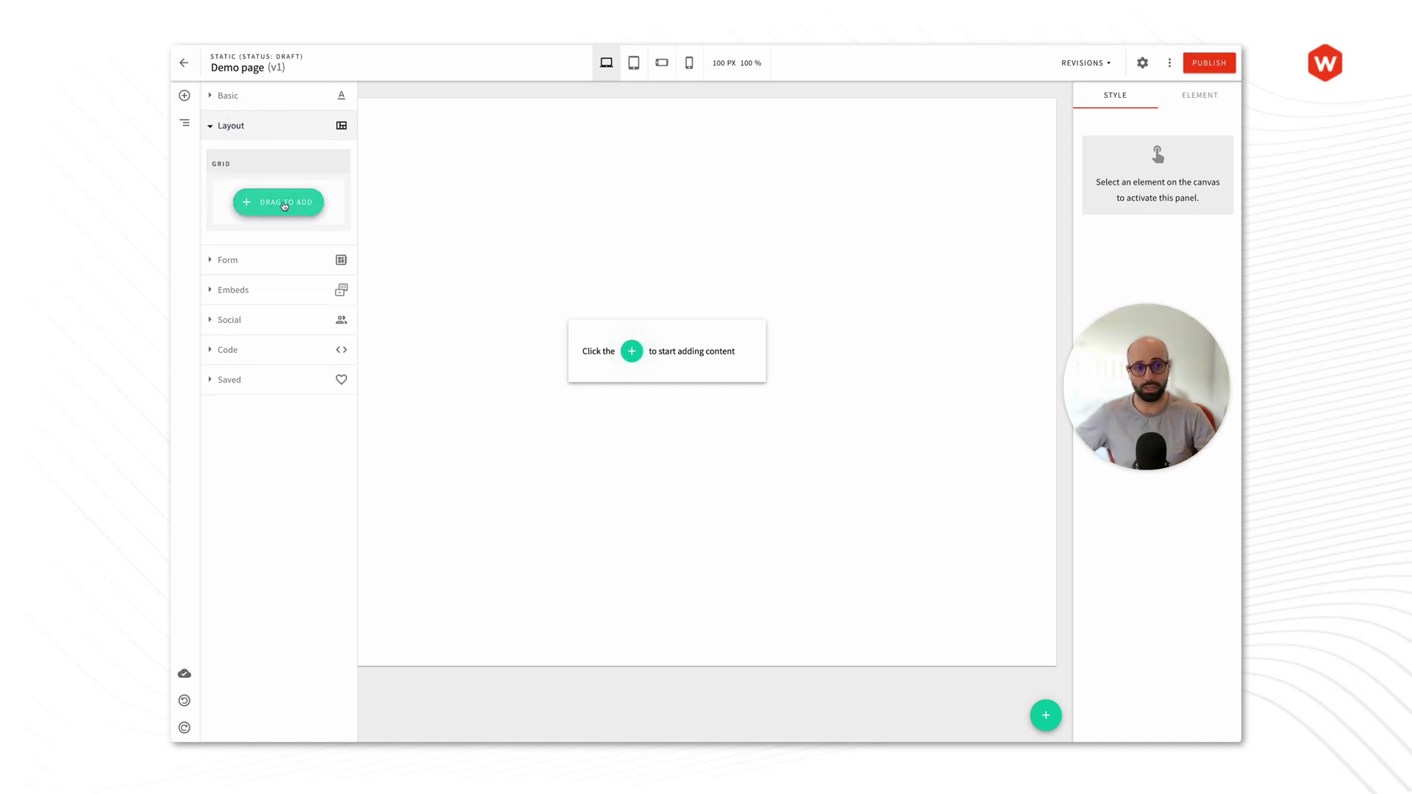
click(280, 127)
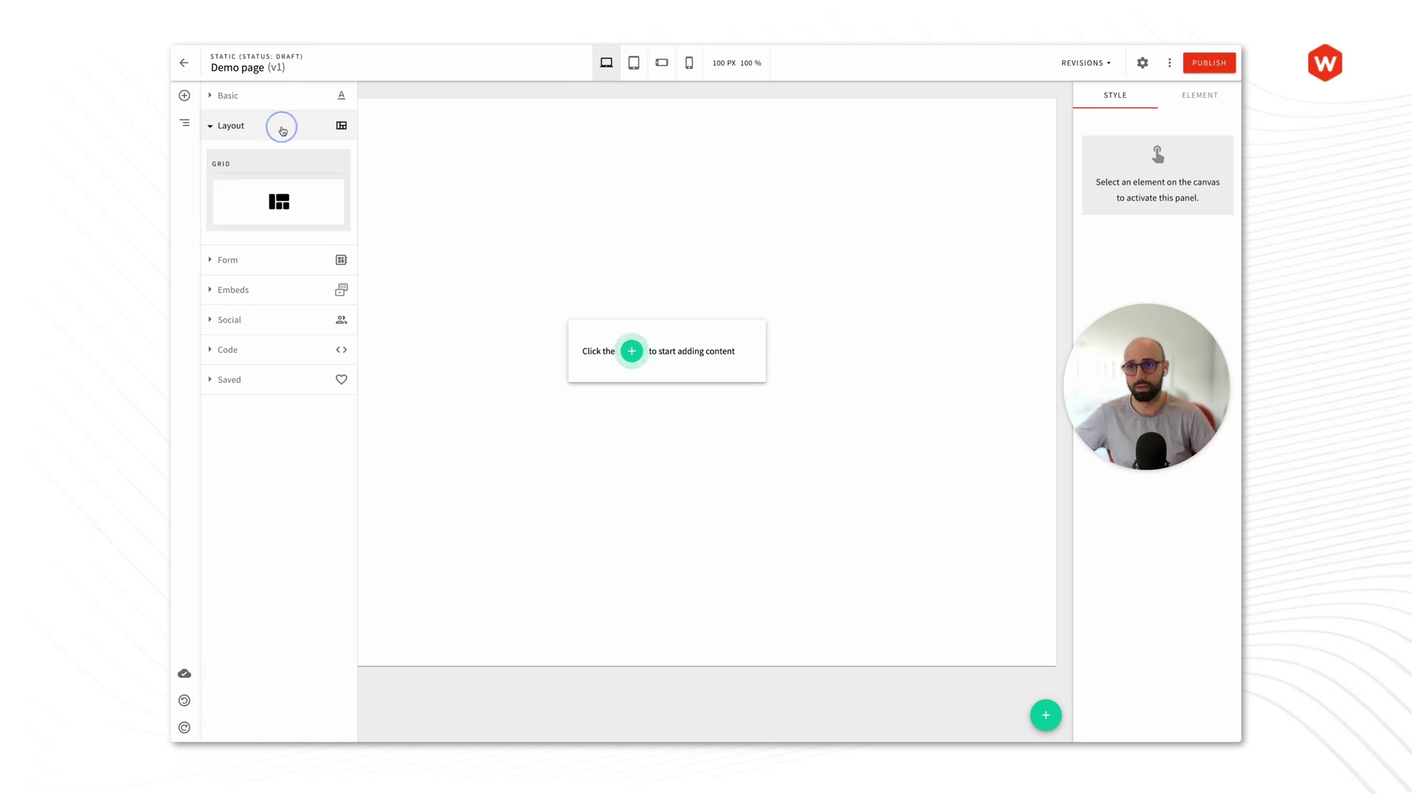
click(252, 160)
mouse_move(281, 241)
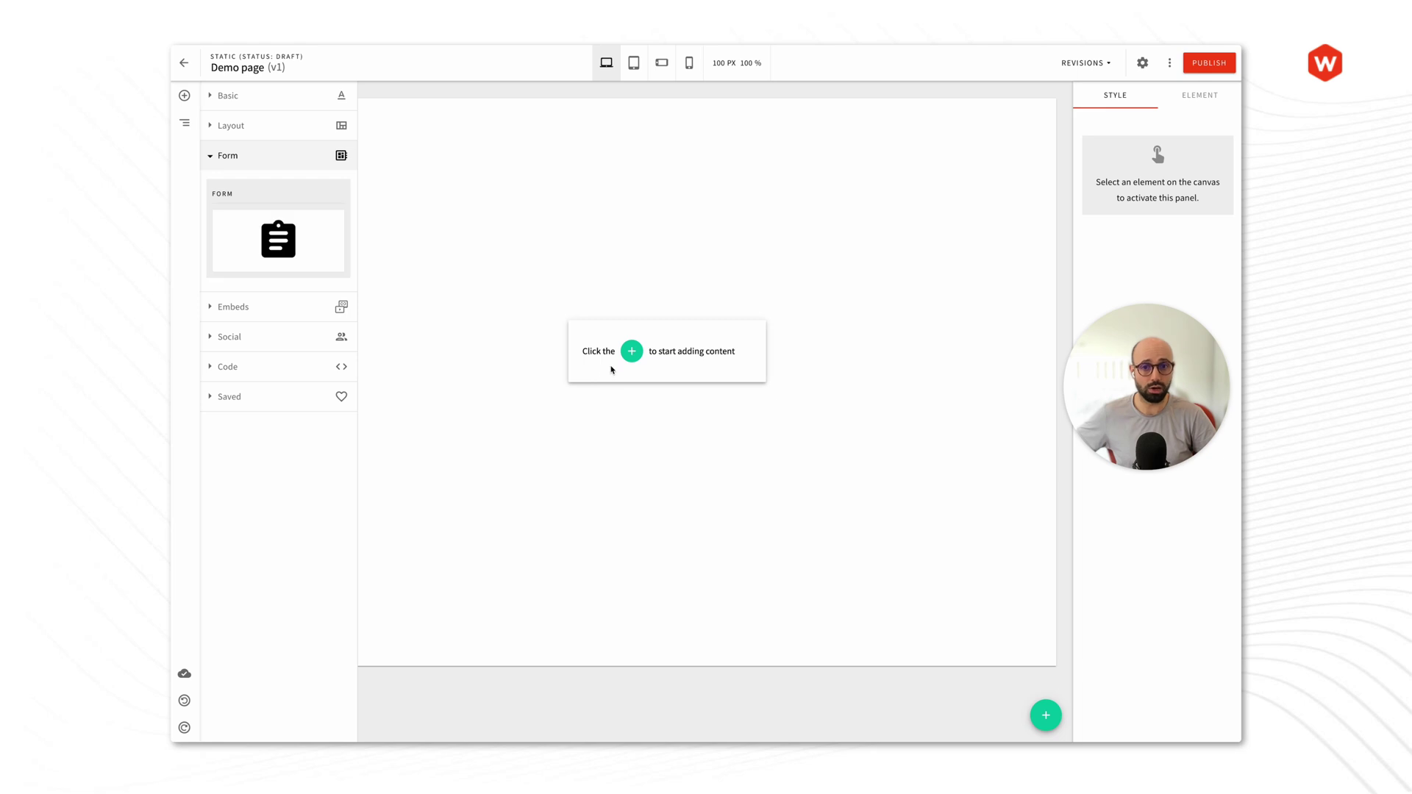
click(268, 166)
Step: Examine the elements in the Embeds, Social, Code and Saved categories
click(257, 183)
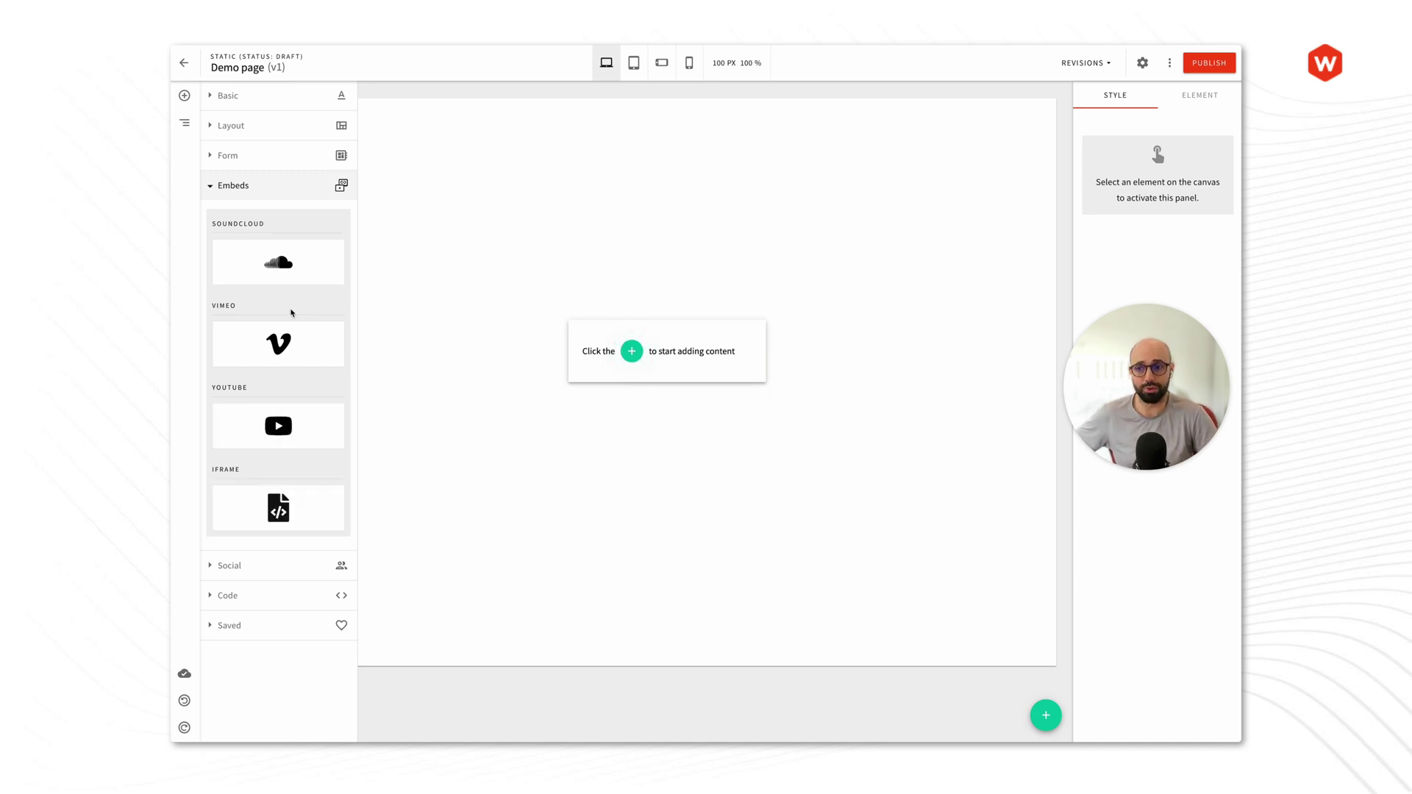
click(239, 190)
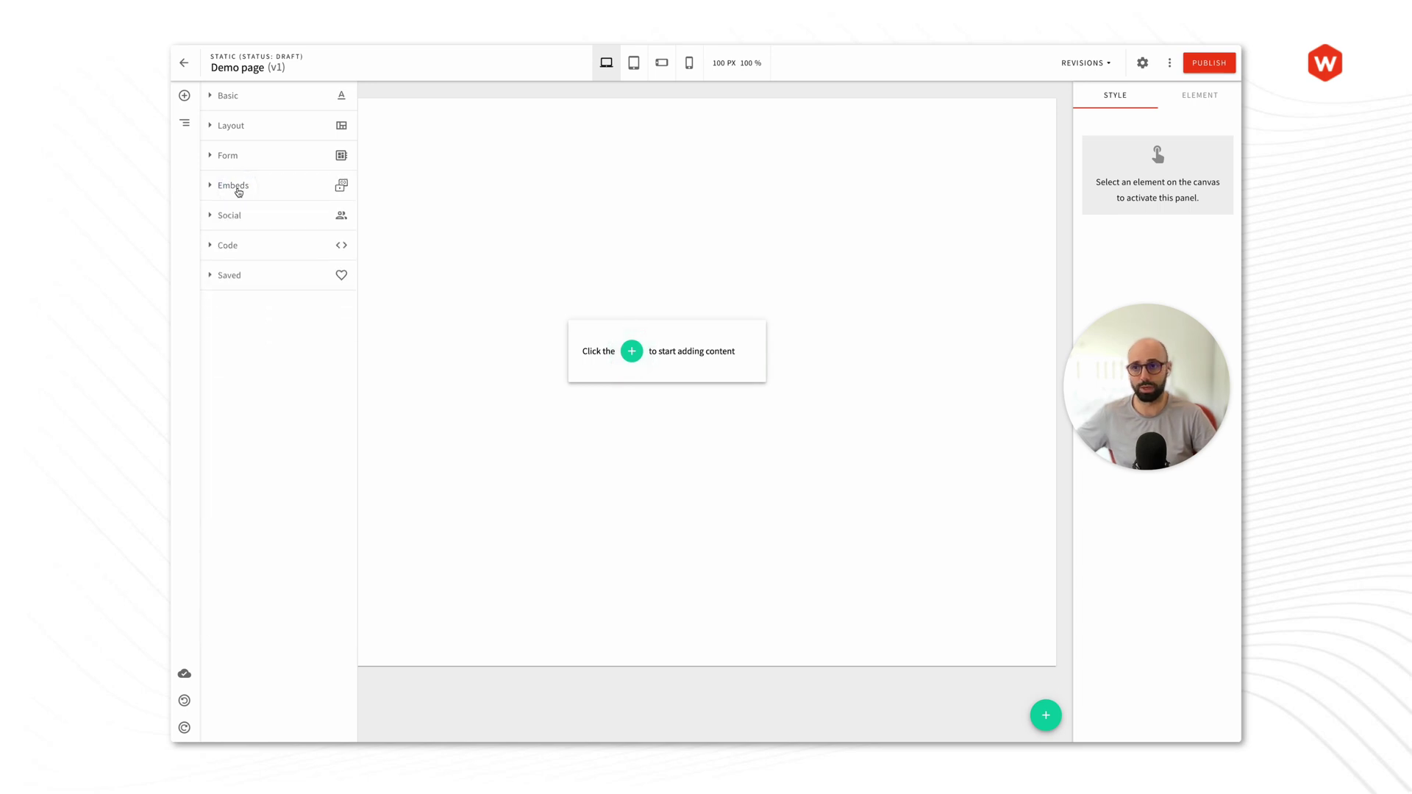
click(242, 214)
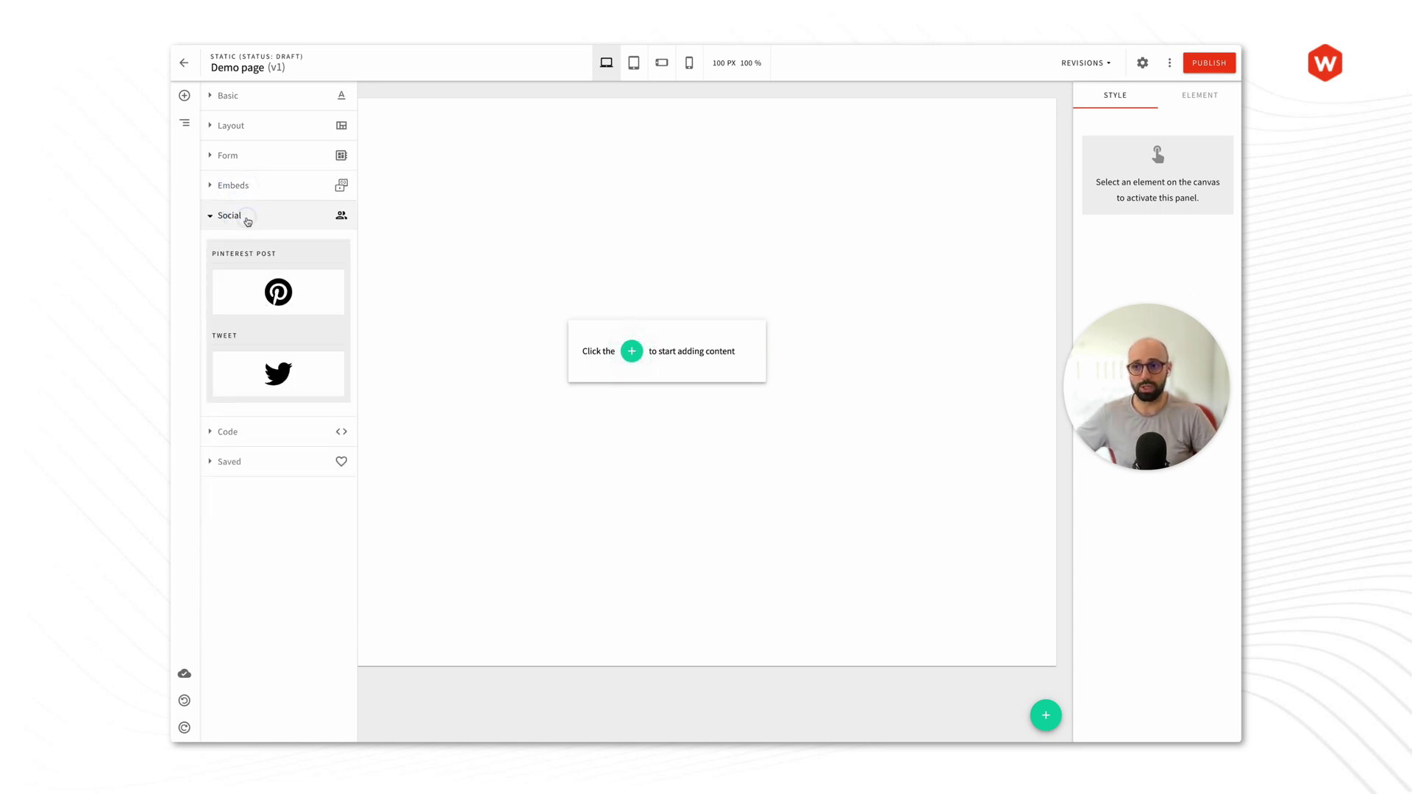
click(246, 221)
click(236, 246)
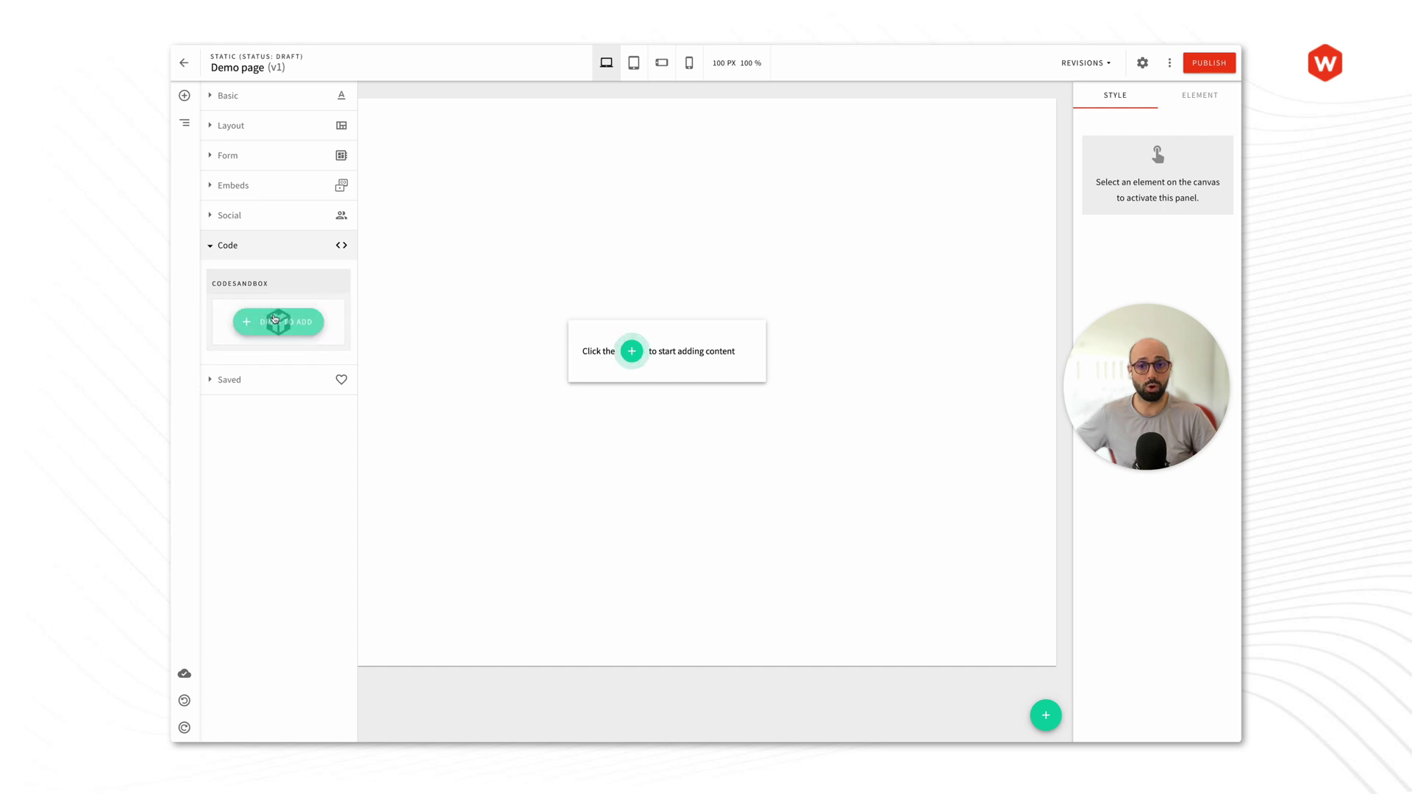
click(223, 246)
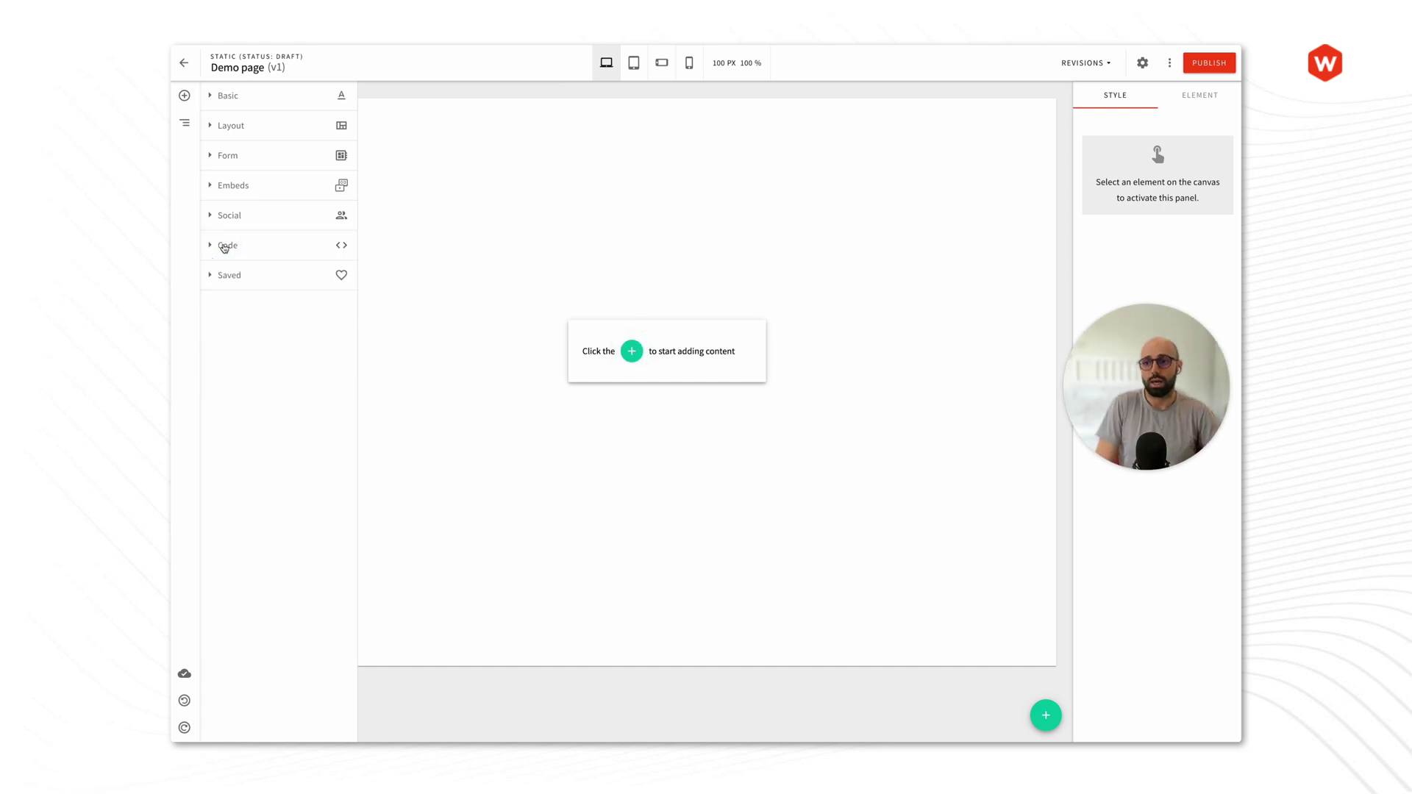
click(268, 278)
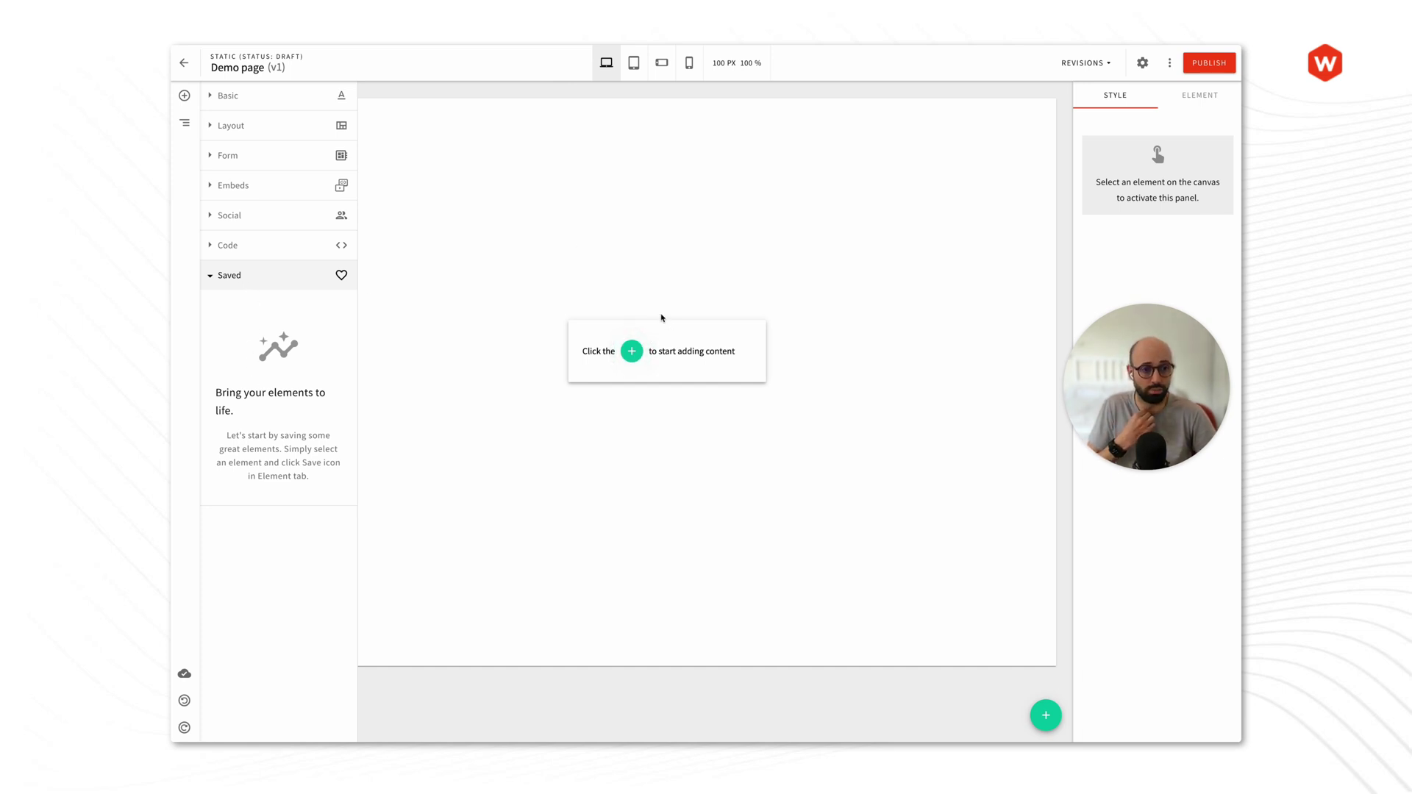
click(263, 274)
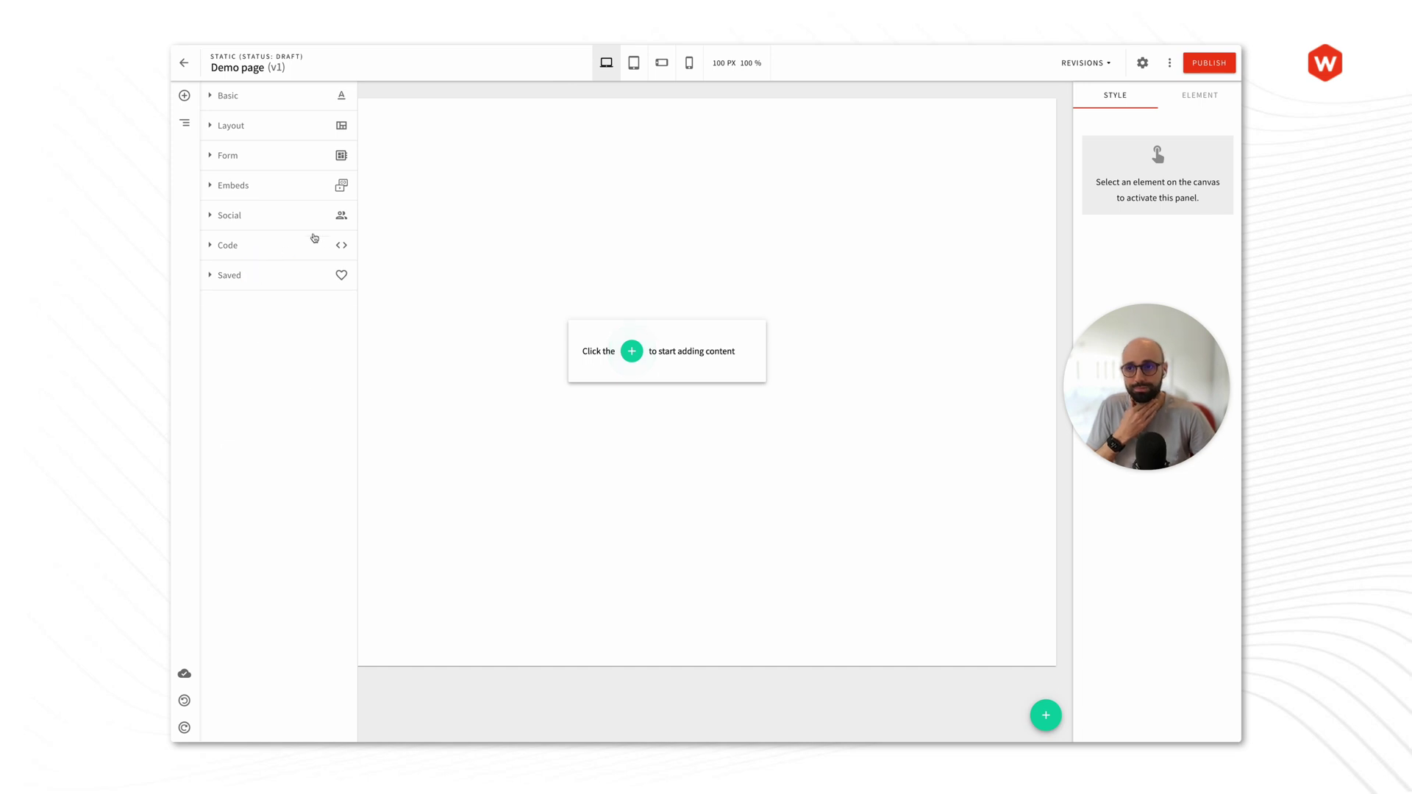
Step: Close the element list, view the page's Navigator and close it again
click(184, 95)
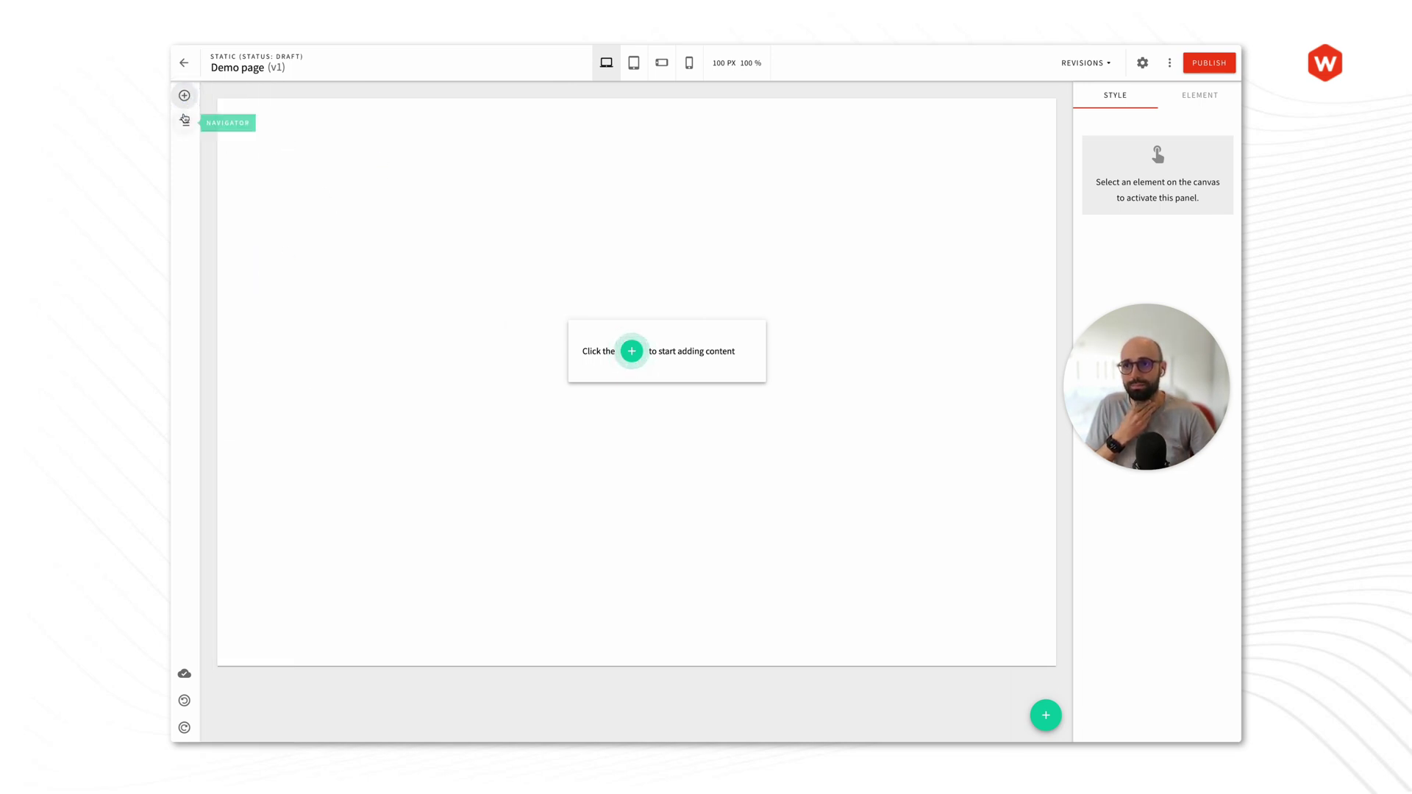
click(186, 127)
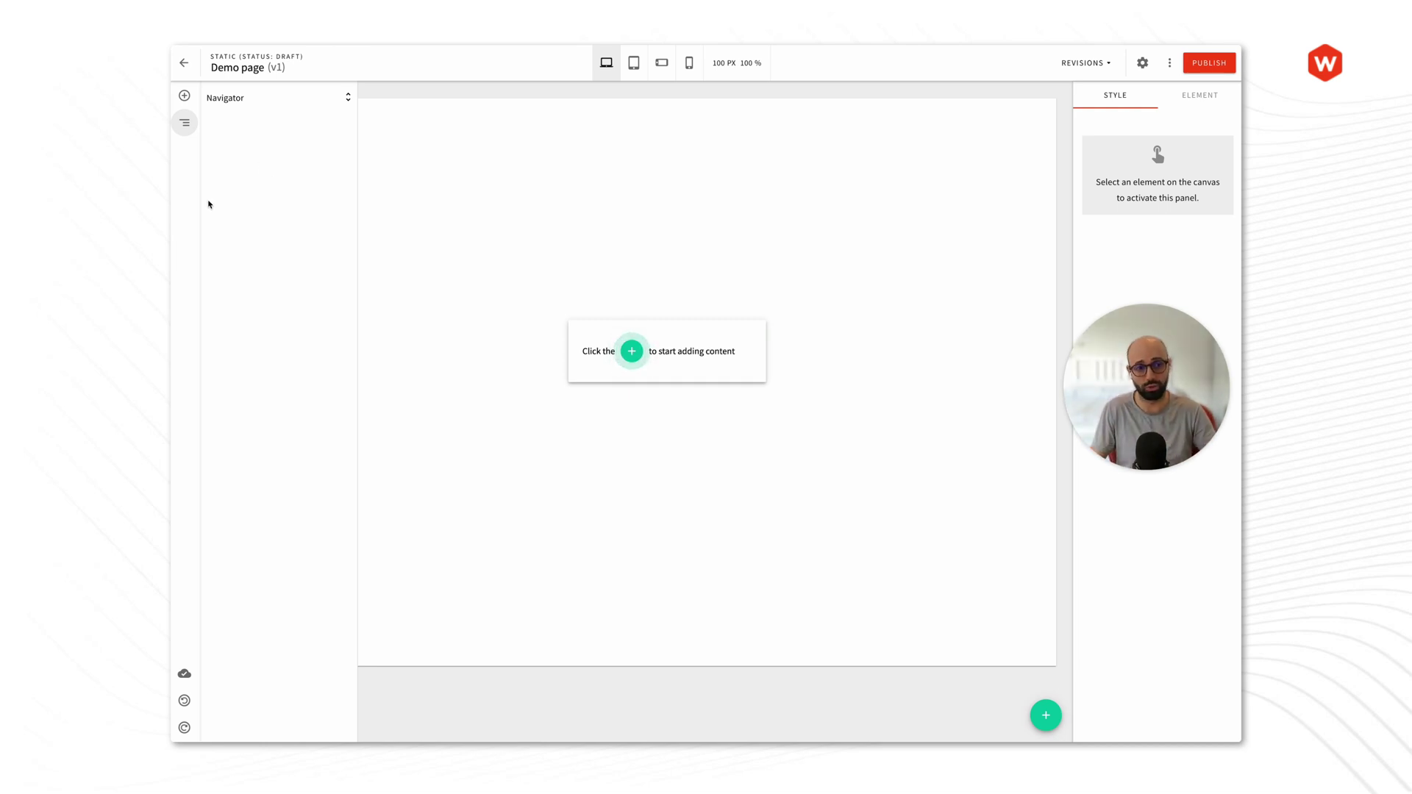
click(185, 123)
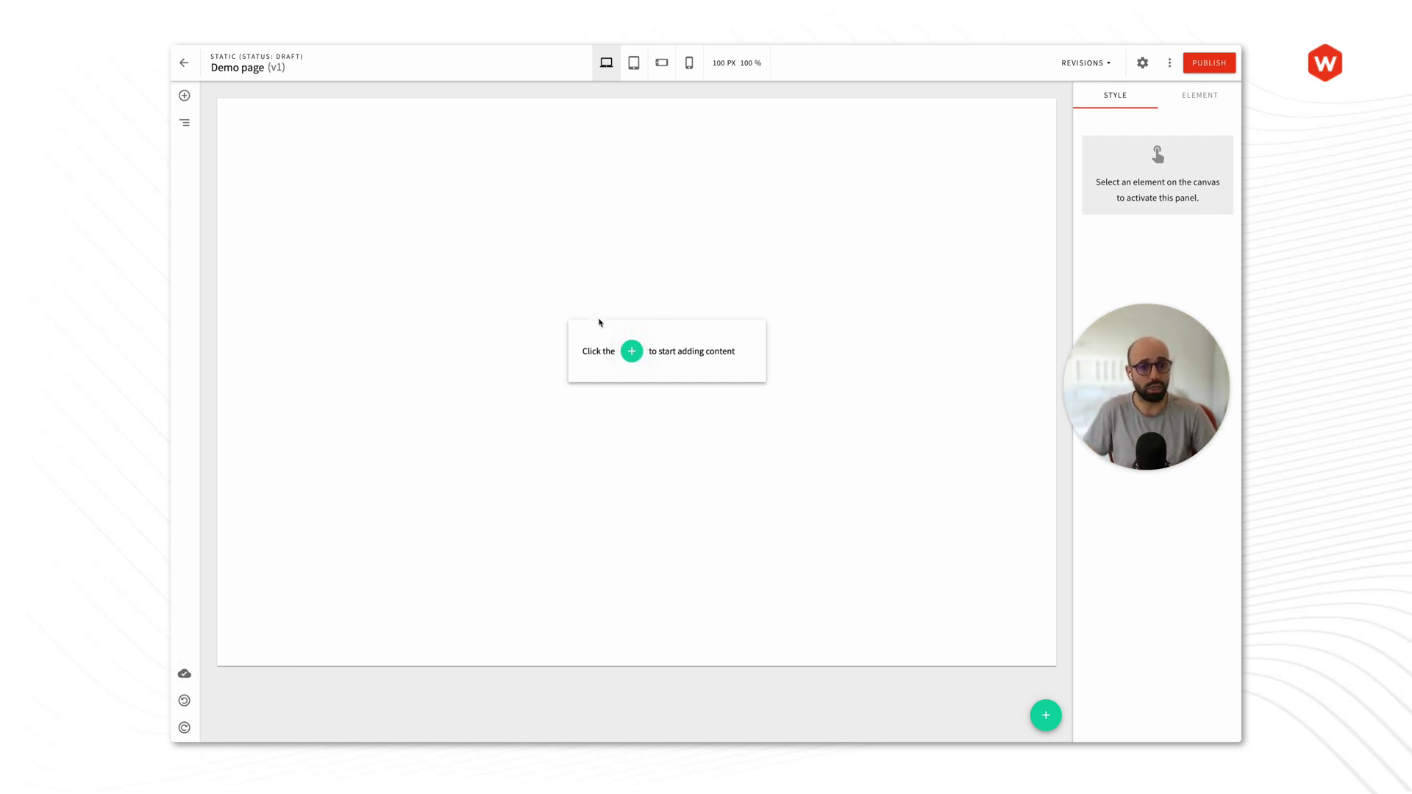
mouse_move(185, 675)
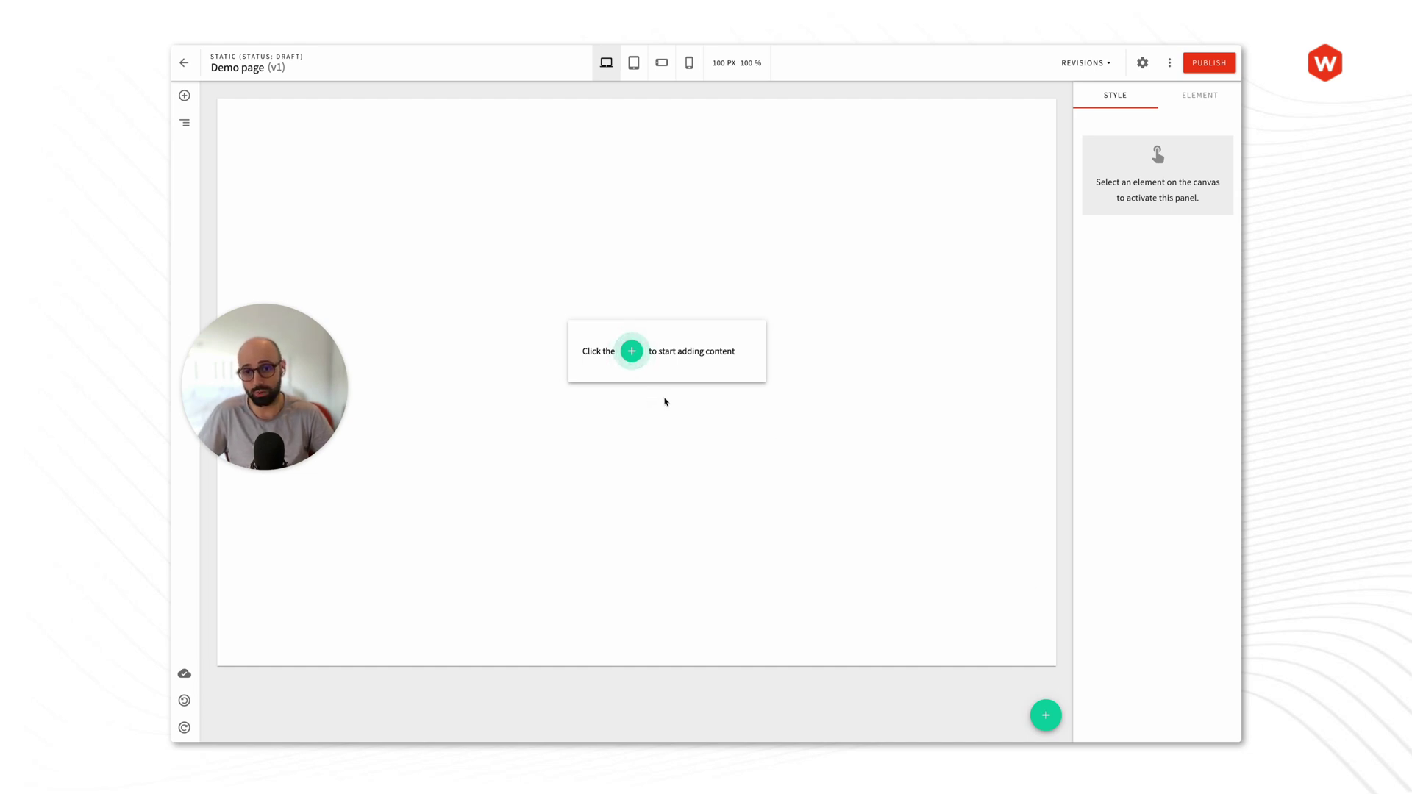
Step: Add an empty block to the page from the list of all blocks
click(631, 354)
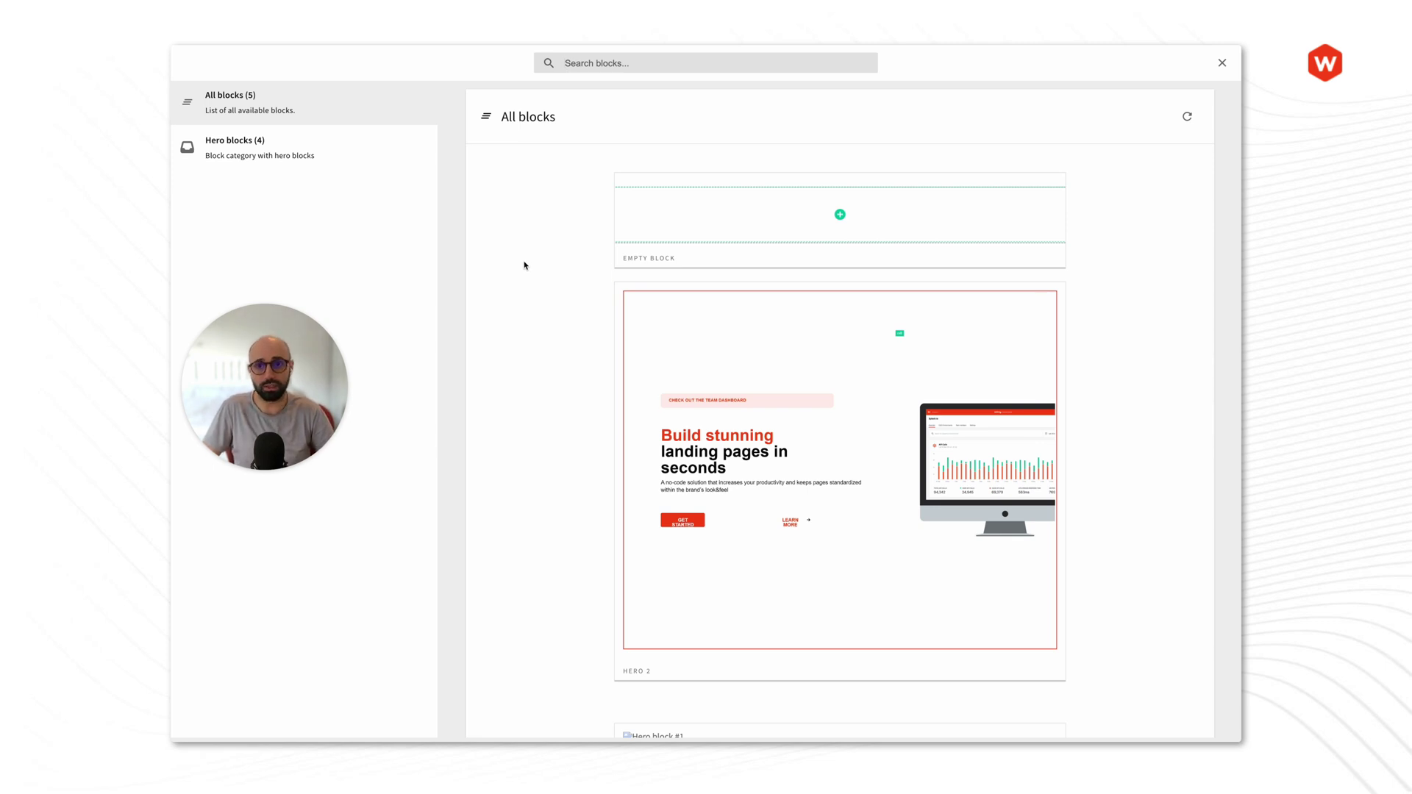
mouse_move(645, 242)
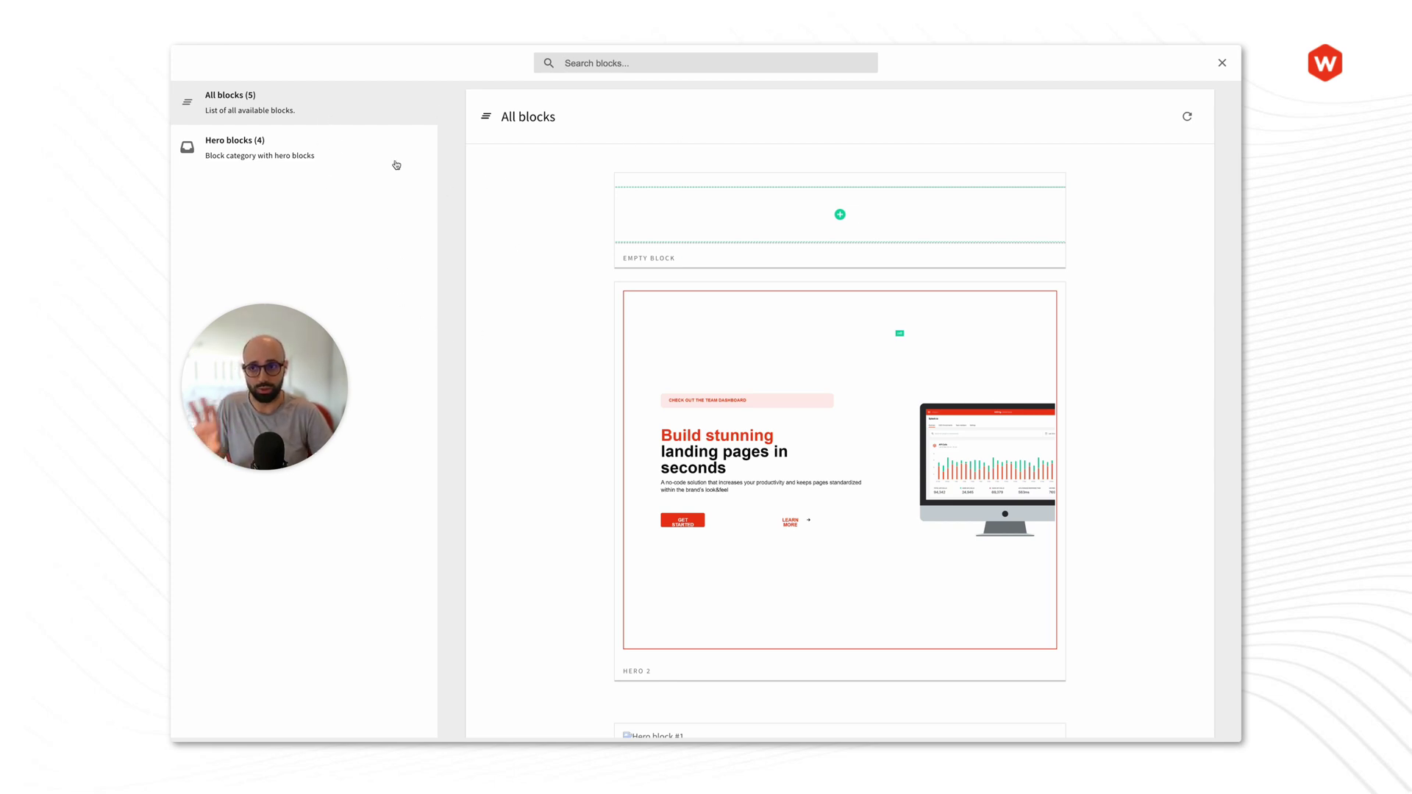
mouse_move(868, 229)
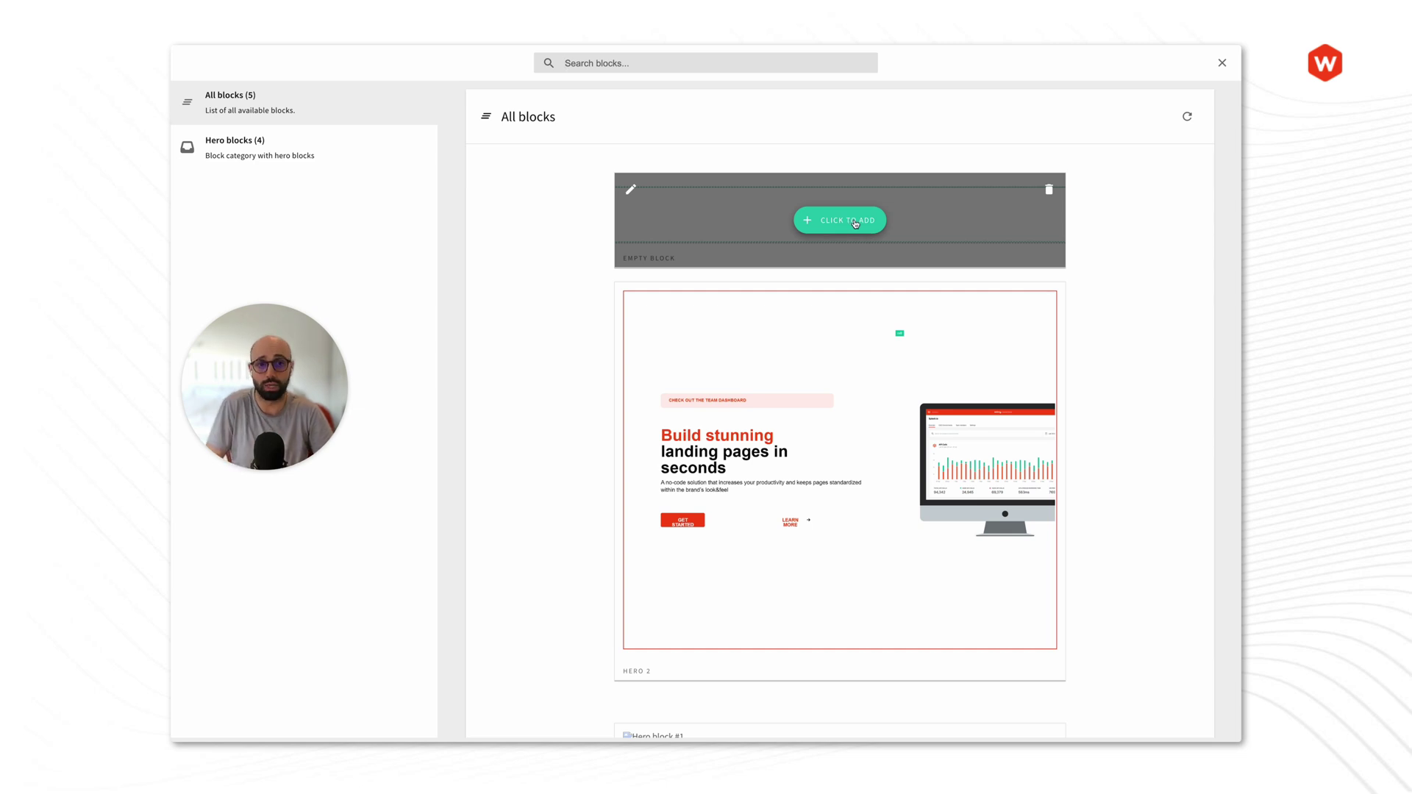
click(855, 222)
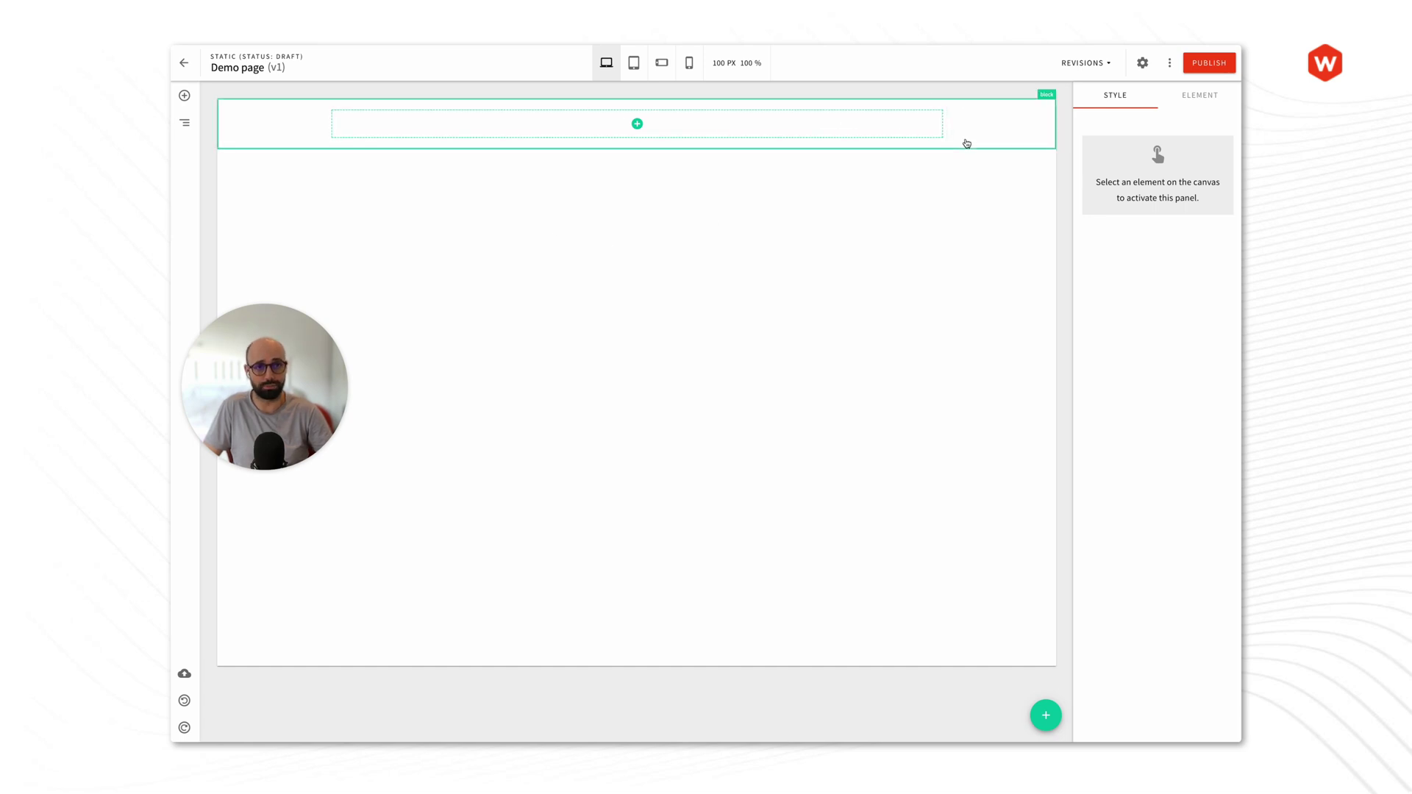
Step: Expand the block and its grid in the Navigator to examine the nested structure down to the cell
click(186, 125)
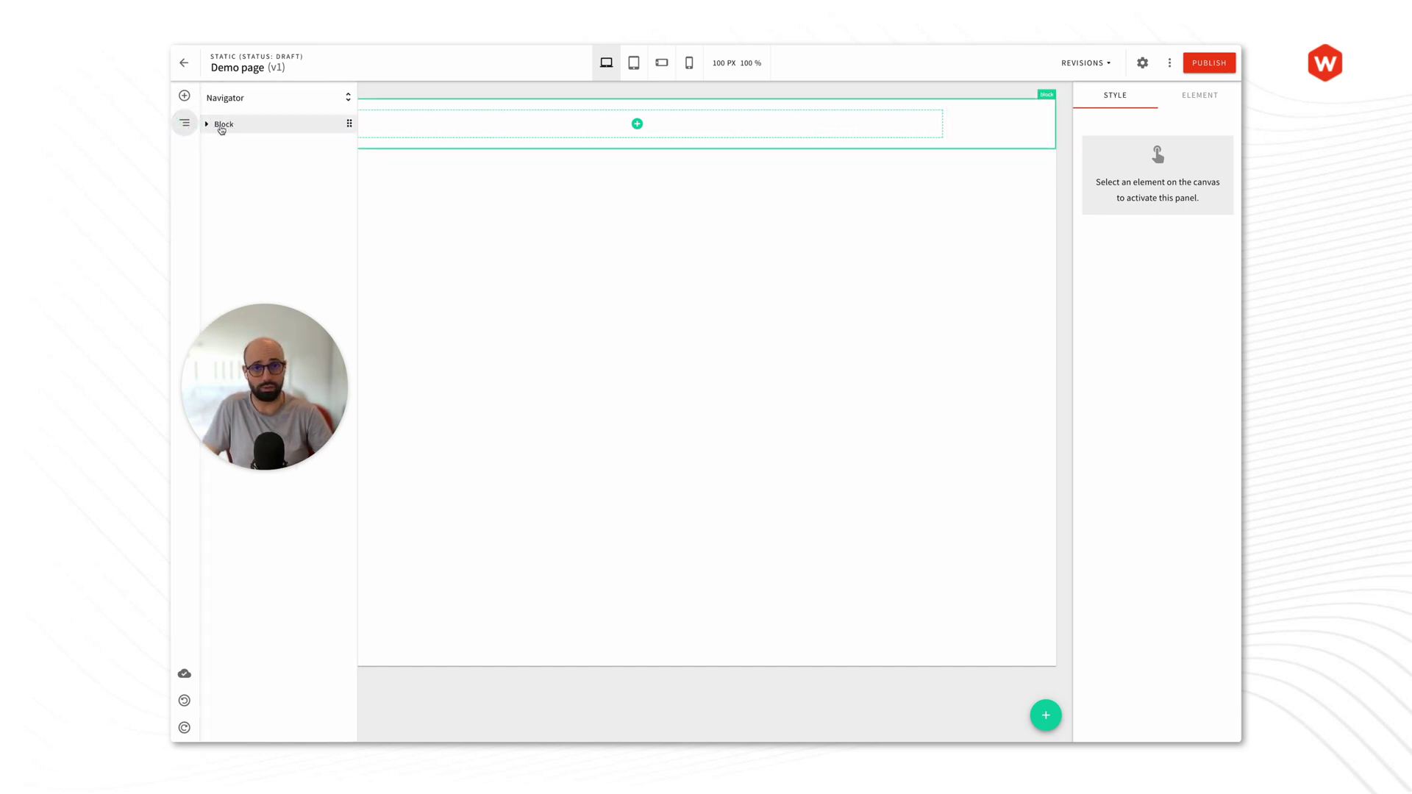
click(207, 124)
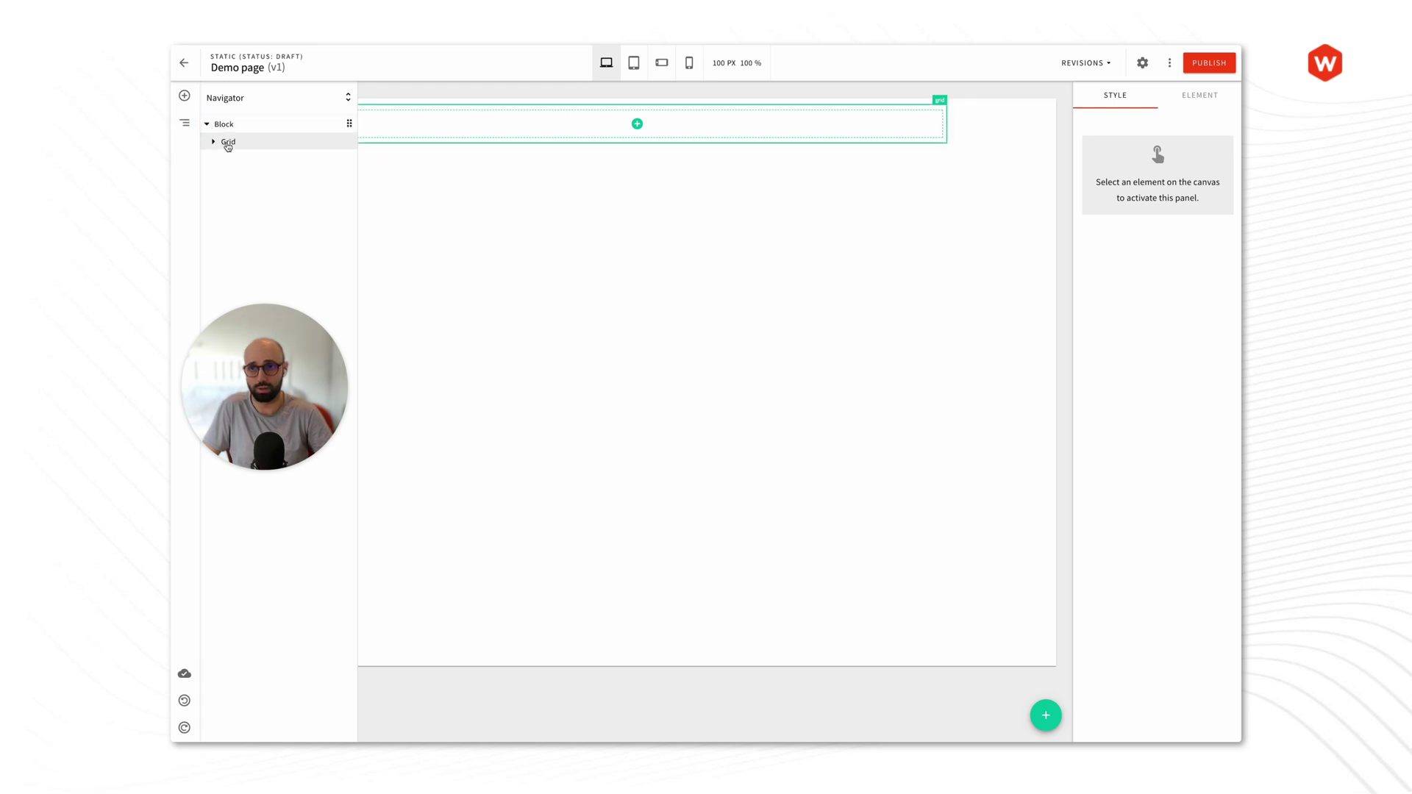
click(213, 142)
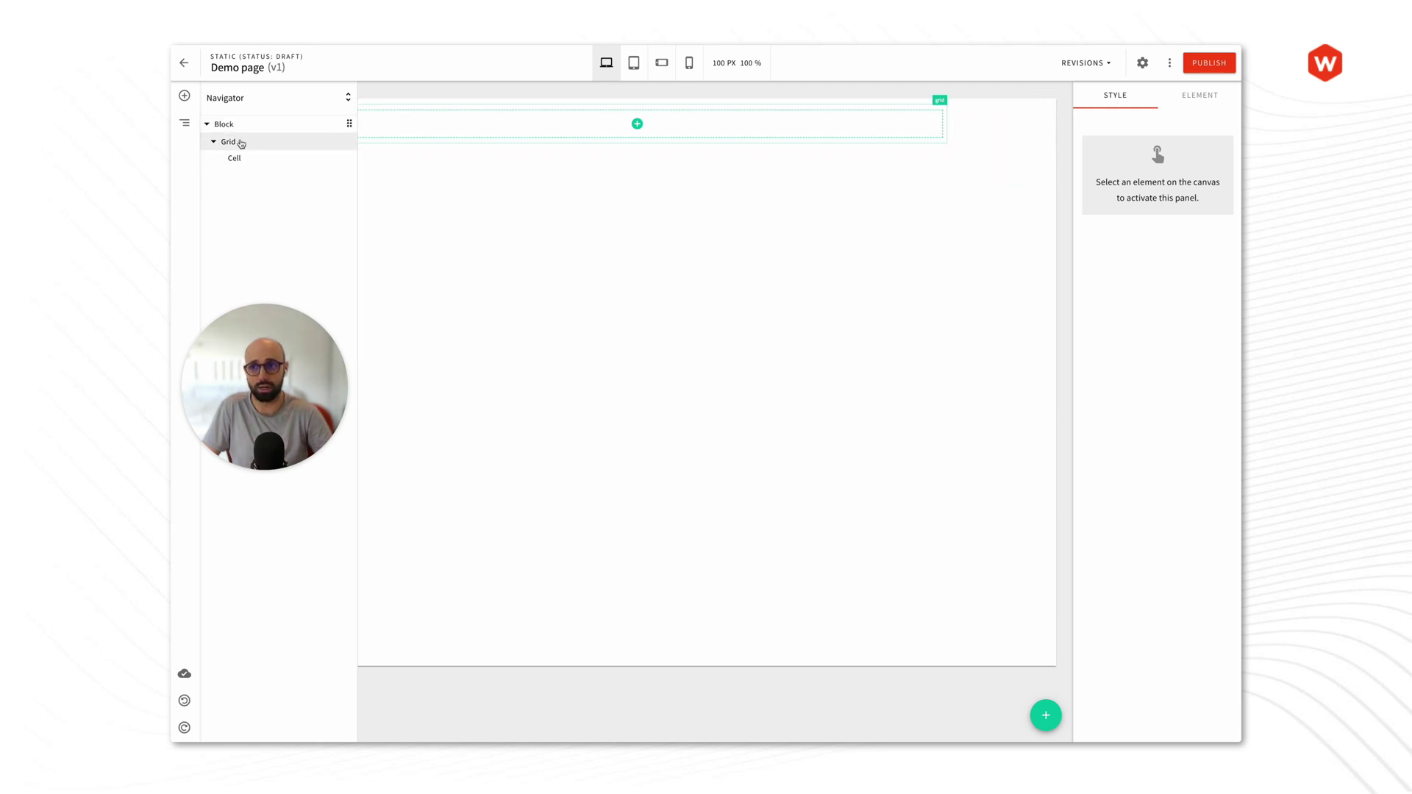
click(186, 124)
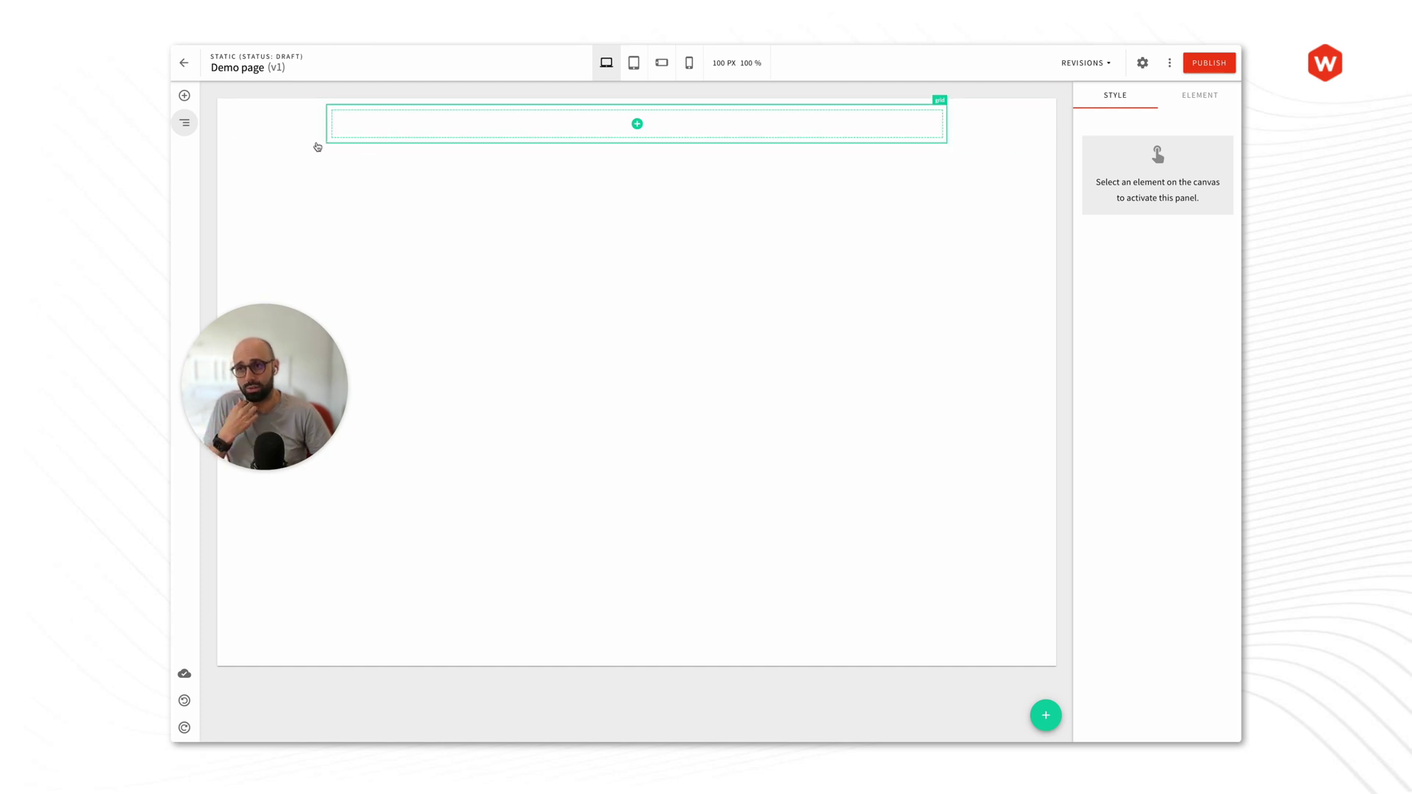
Step: Reopen the Navigator, select the cell, the grid and the block in turn, and close it
click(185, 123)
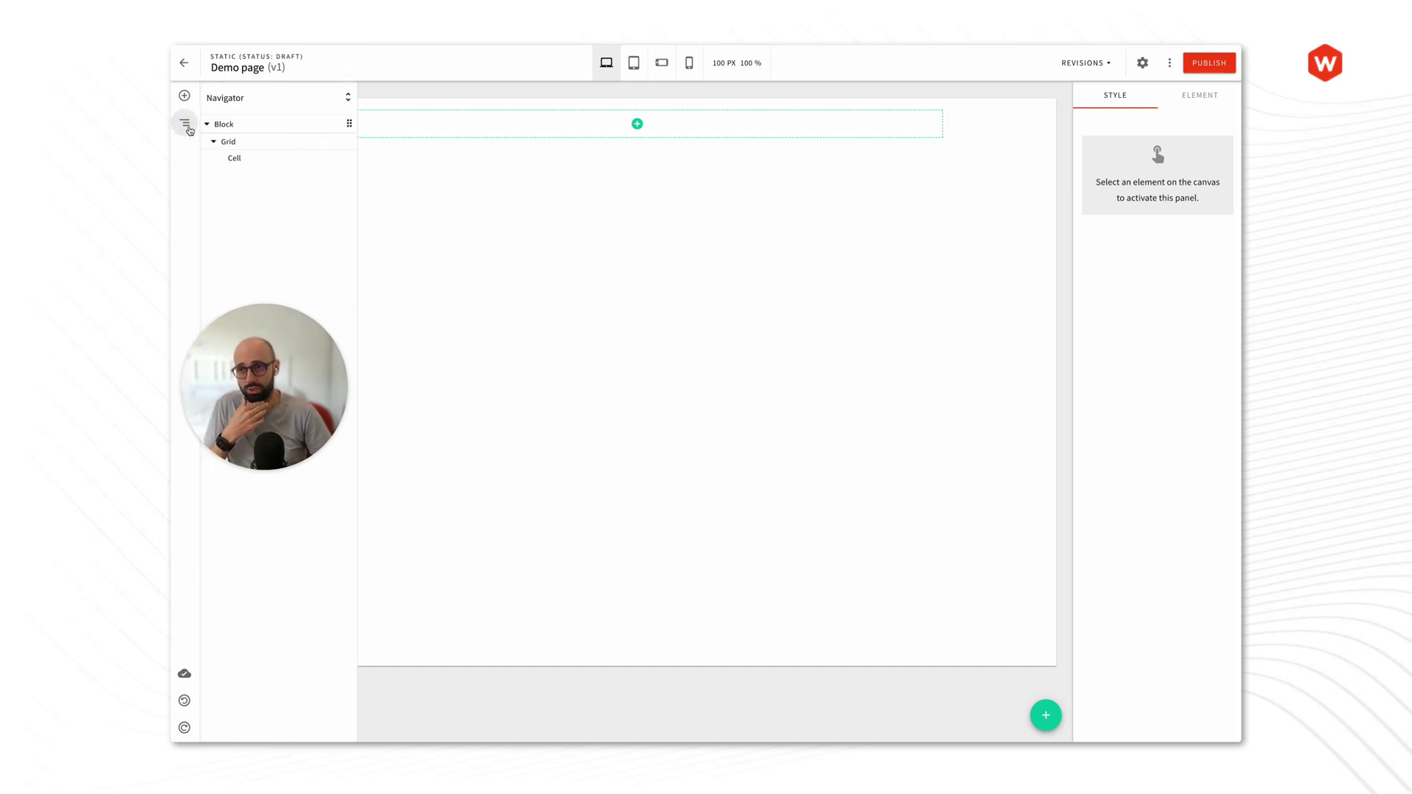
click(238, 147)
click(235, 157)
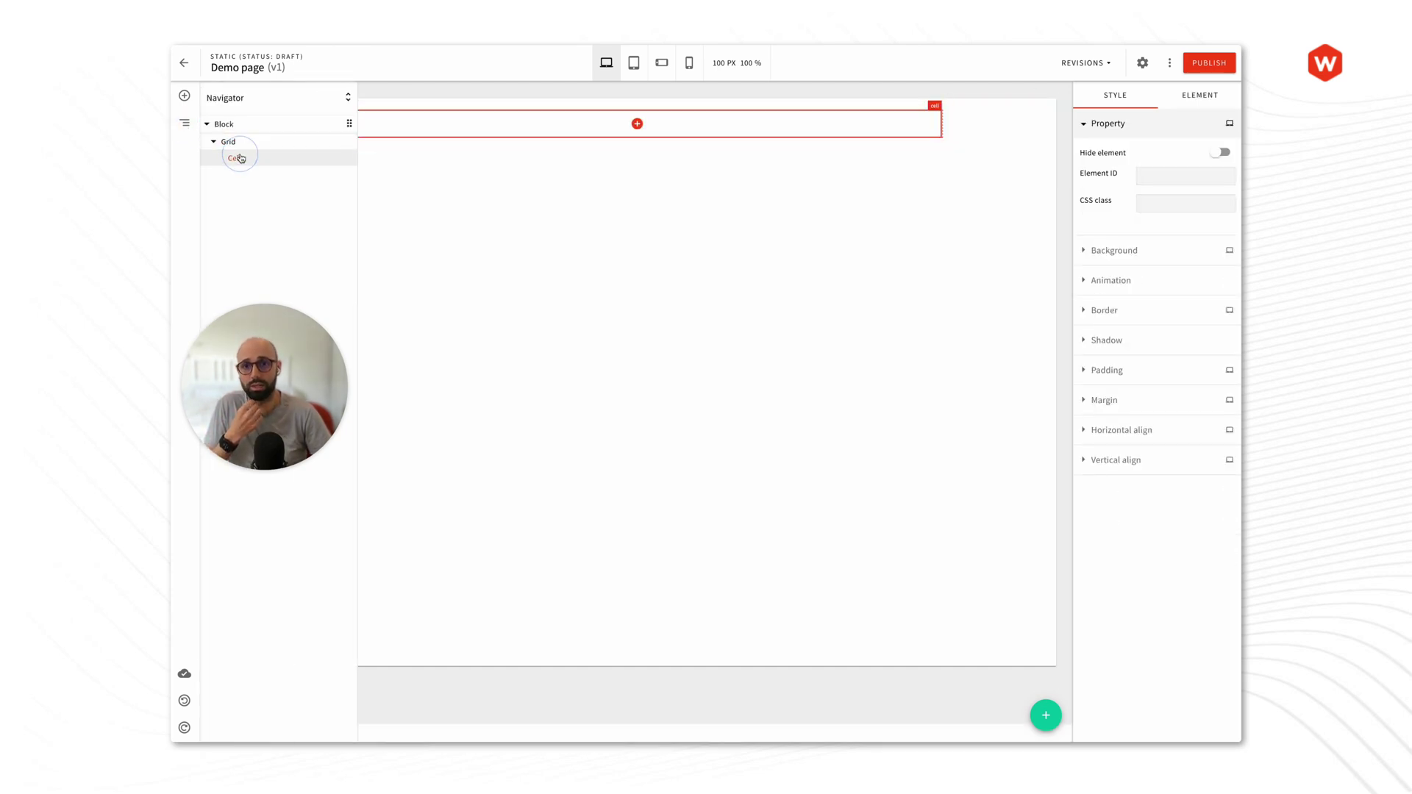
click(242, 142)
click(230, 125)
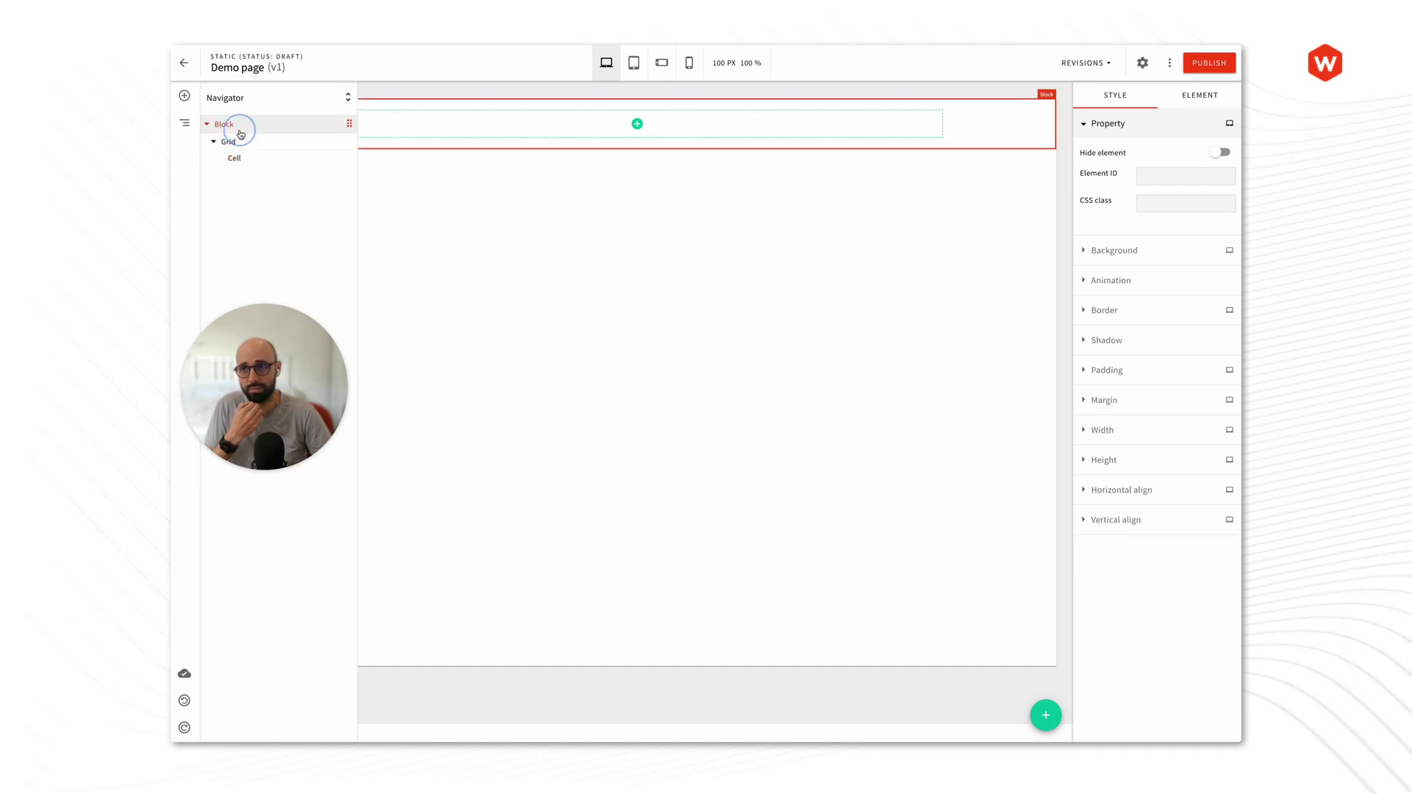
click(184, 123)
Step: Select the cell on the canvas, switch to its parent grid and block through the breadcrumbs, and reselect the cell
click(695, 125)
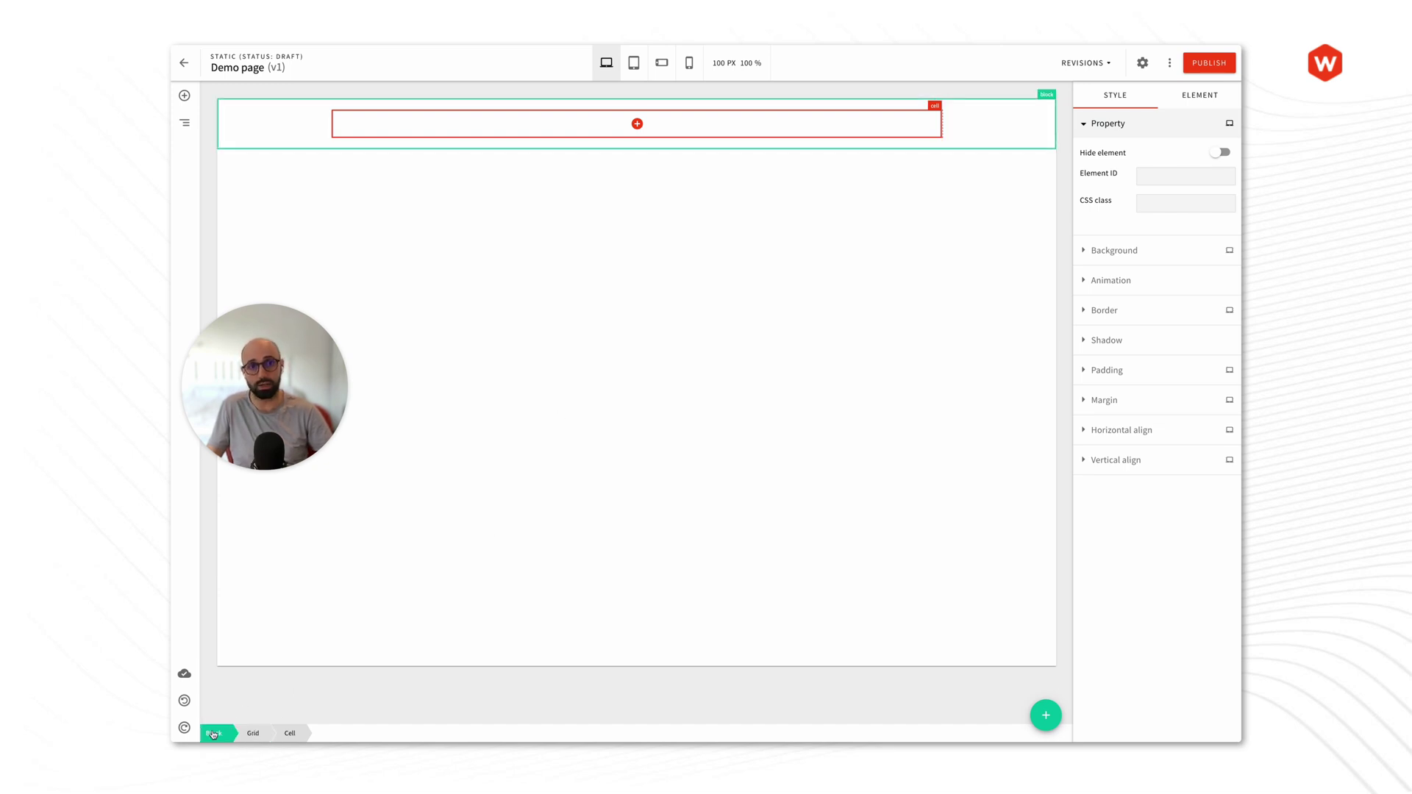
click(263, 736)
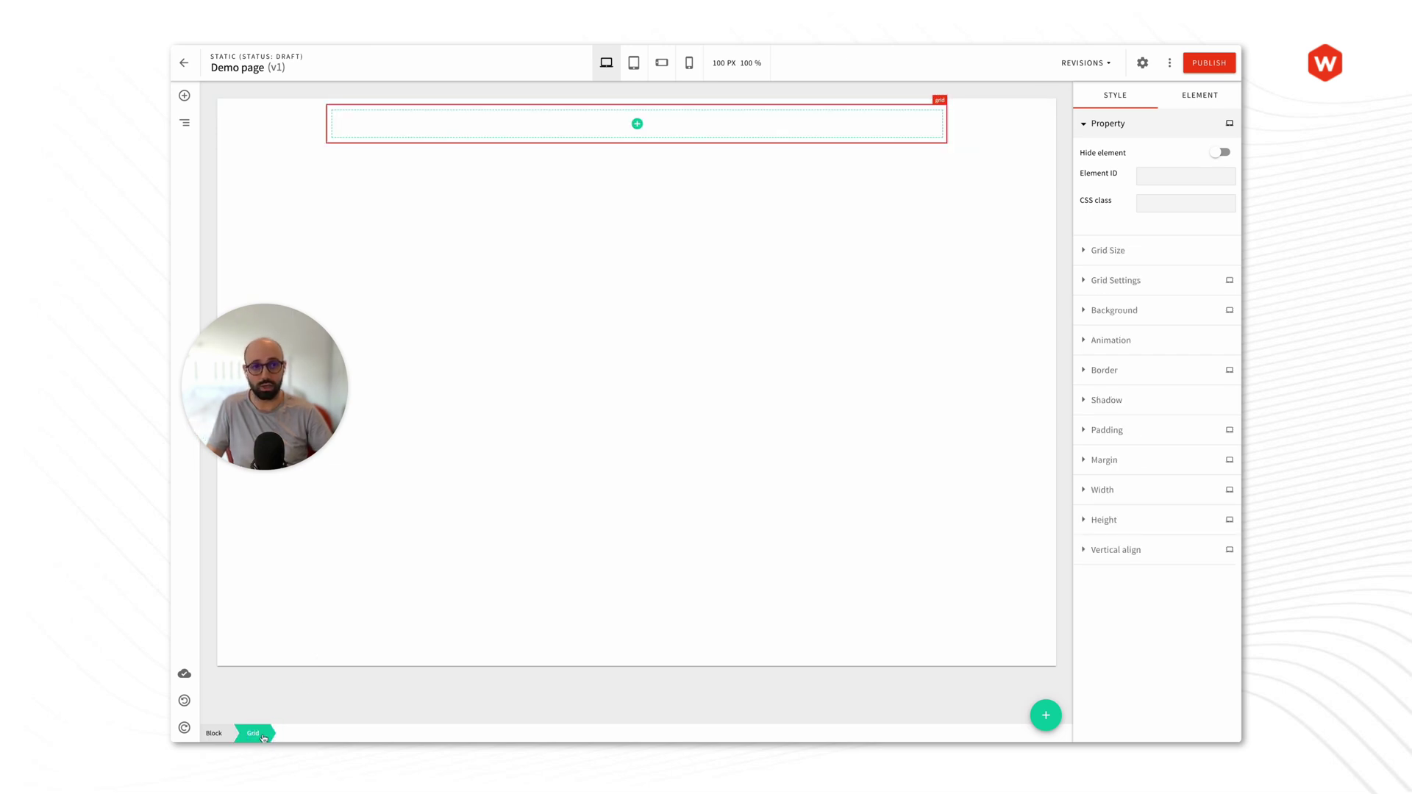
click(214, 734)
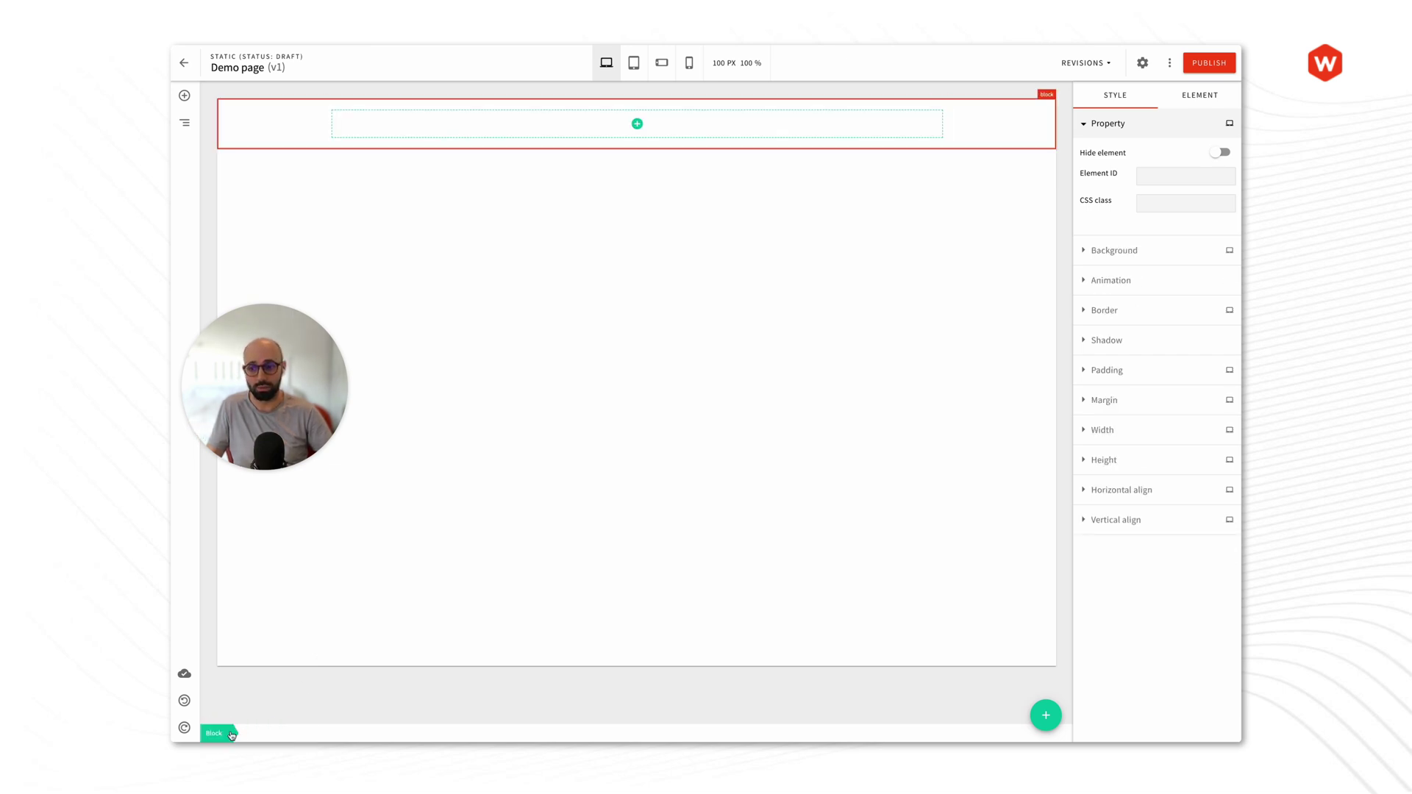
click(737, 134)
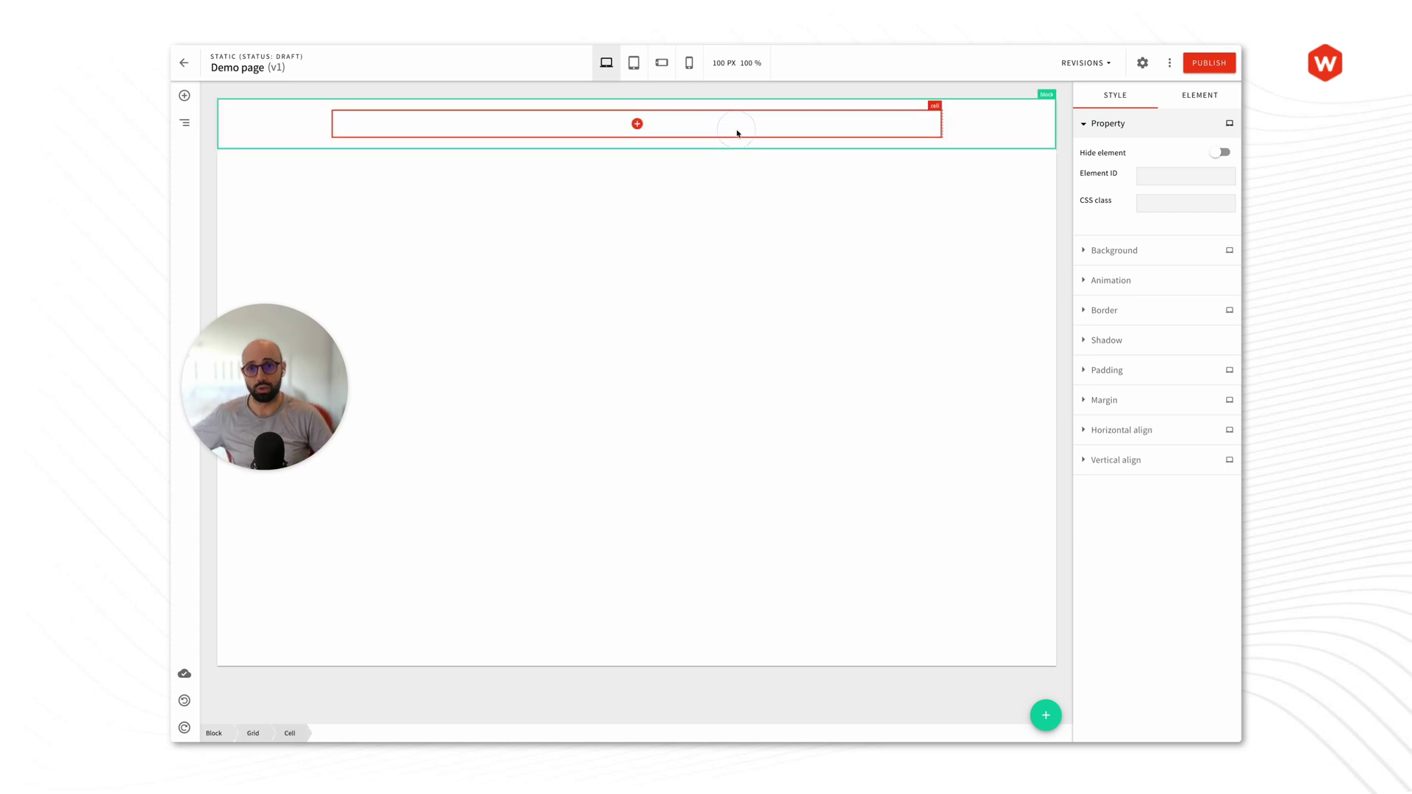
Step: Open the element list from the empty cell's add option, close it and select the cell again
click(637, 124)
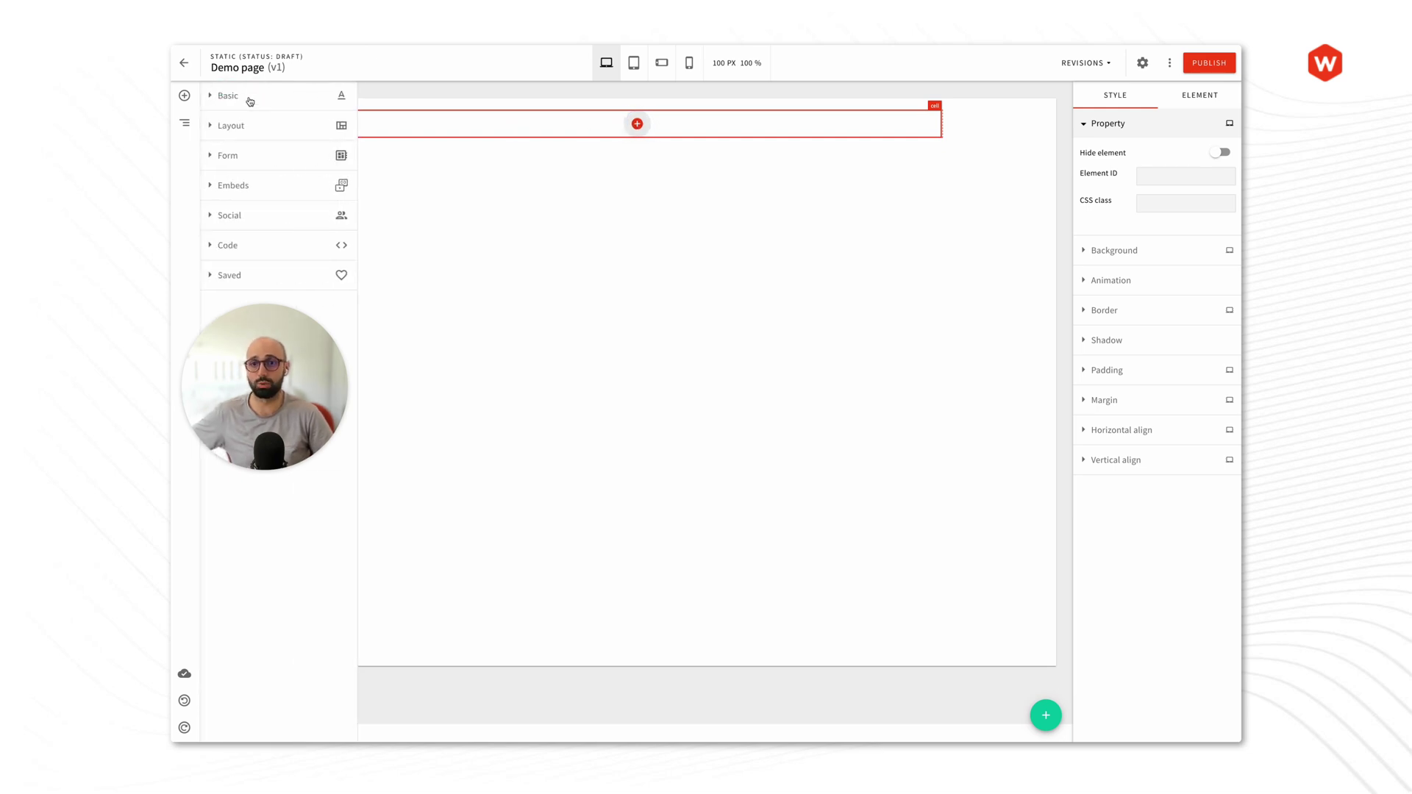
click(183, 98)
click(632, 184)
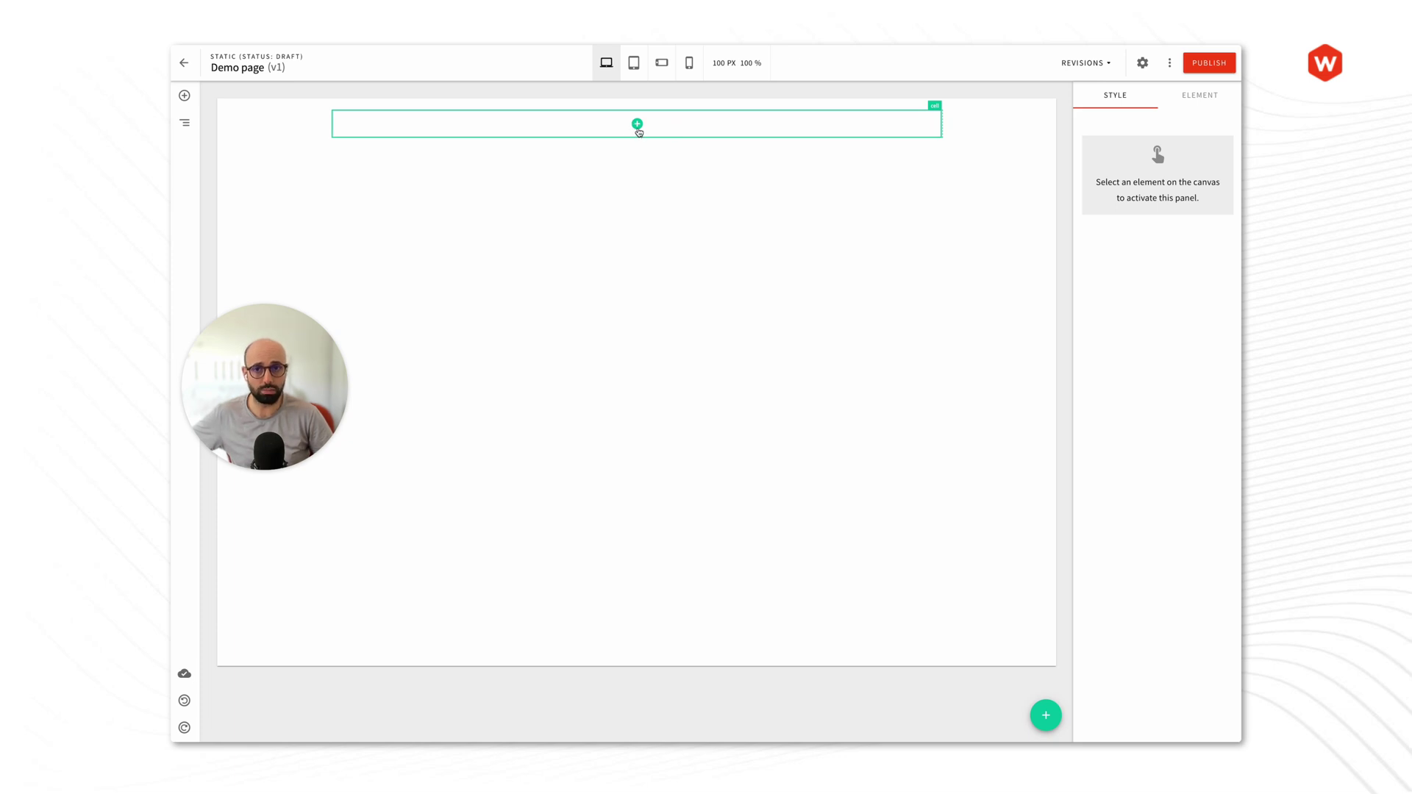
click(711, 134)
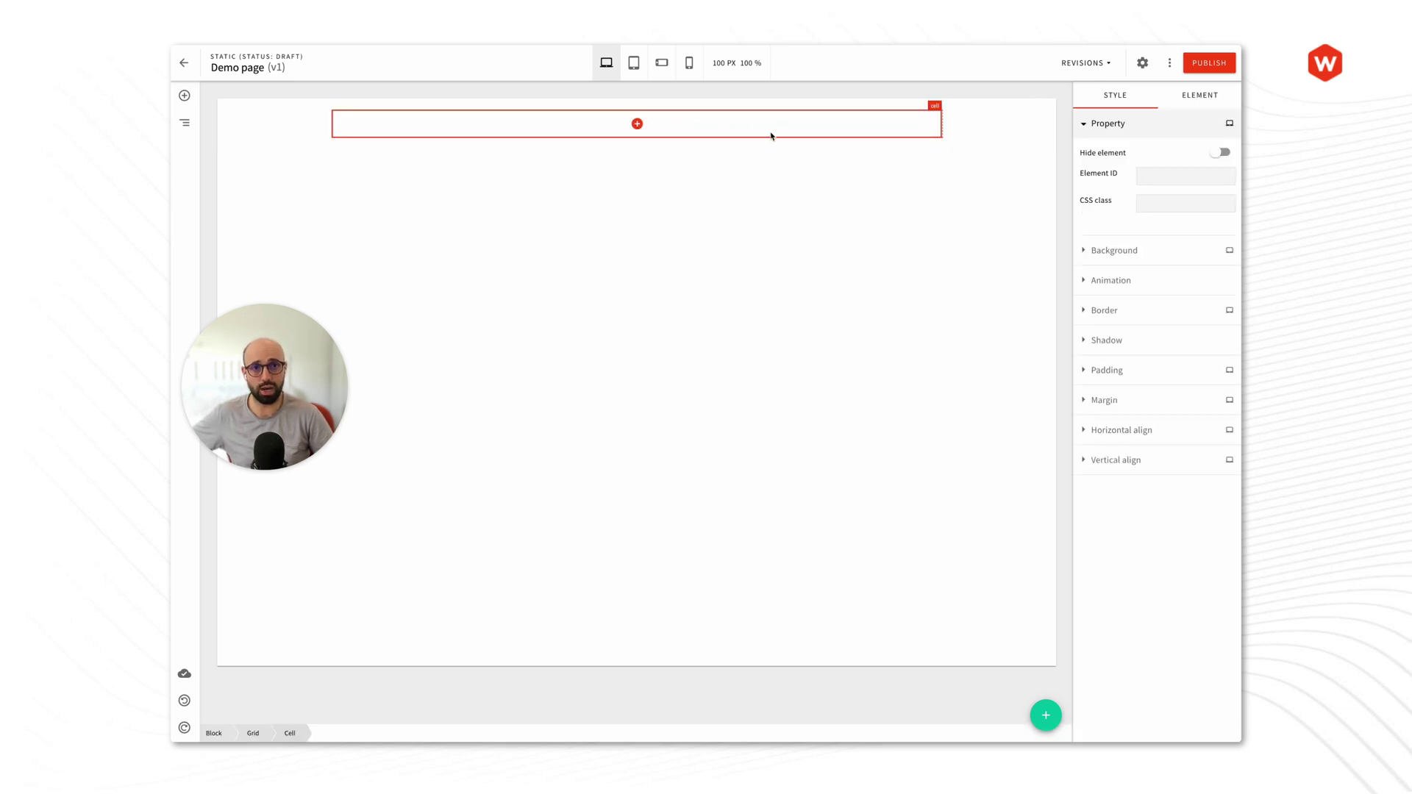
Step: Add a Heading element from the Basic category to the empty grid cell
click(185, 96)
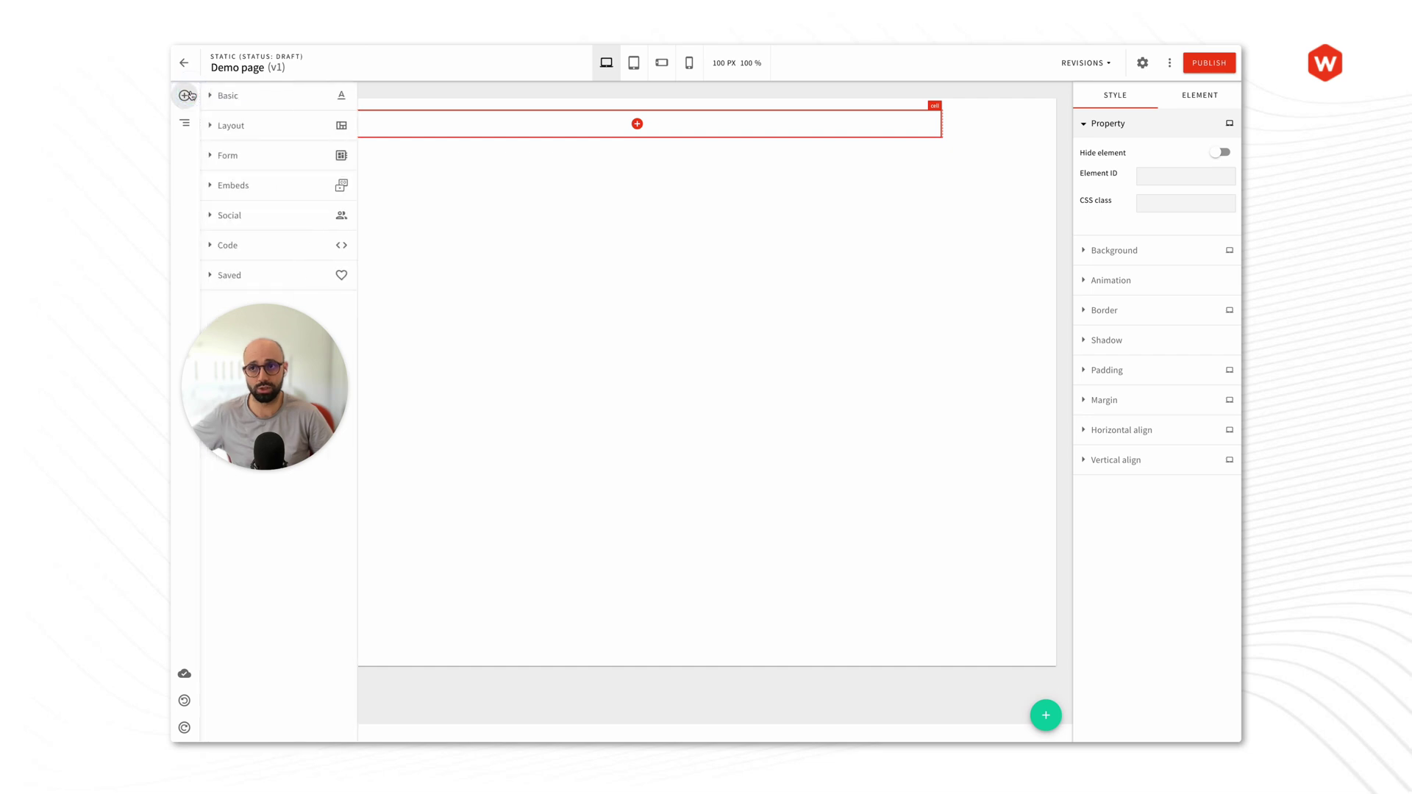
click(224, 96)
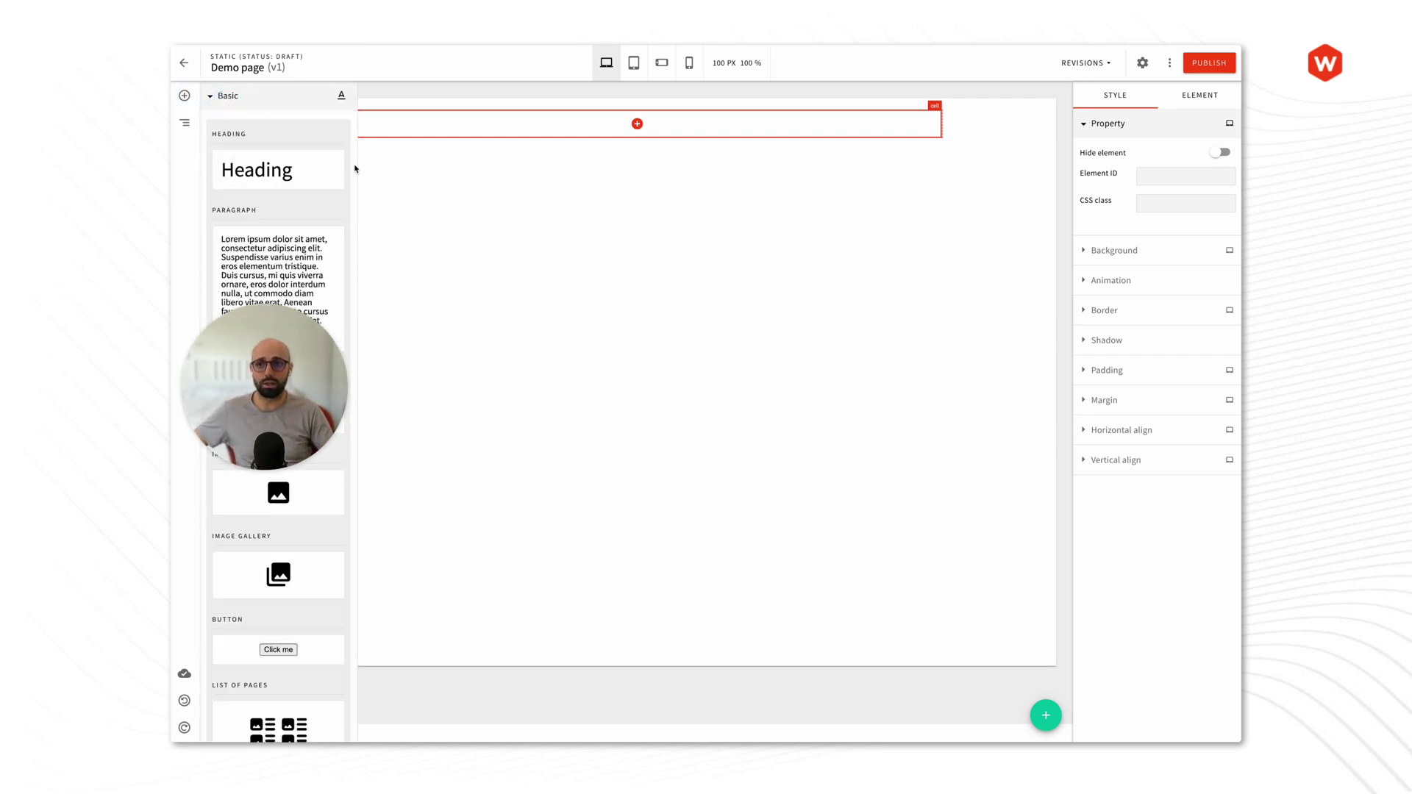
click(195, 105)
click(183, 97)
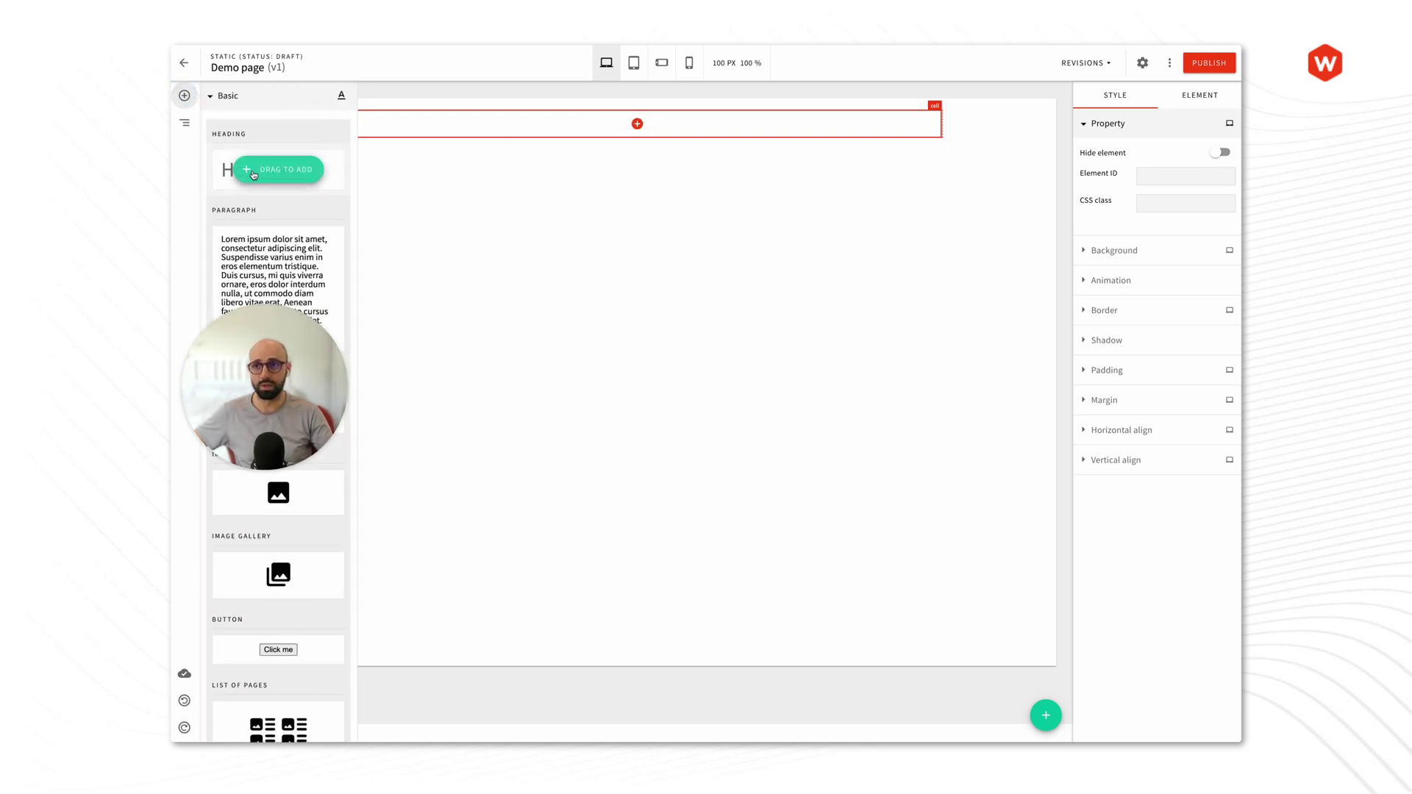
drag(269, 170, 637, 124)
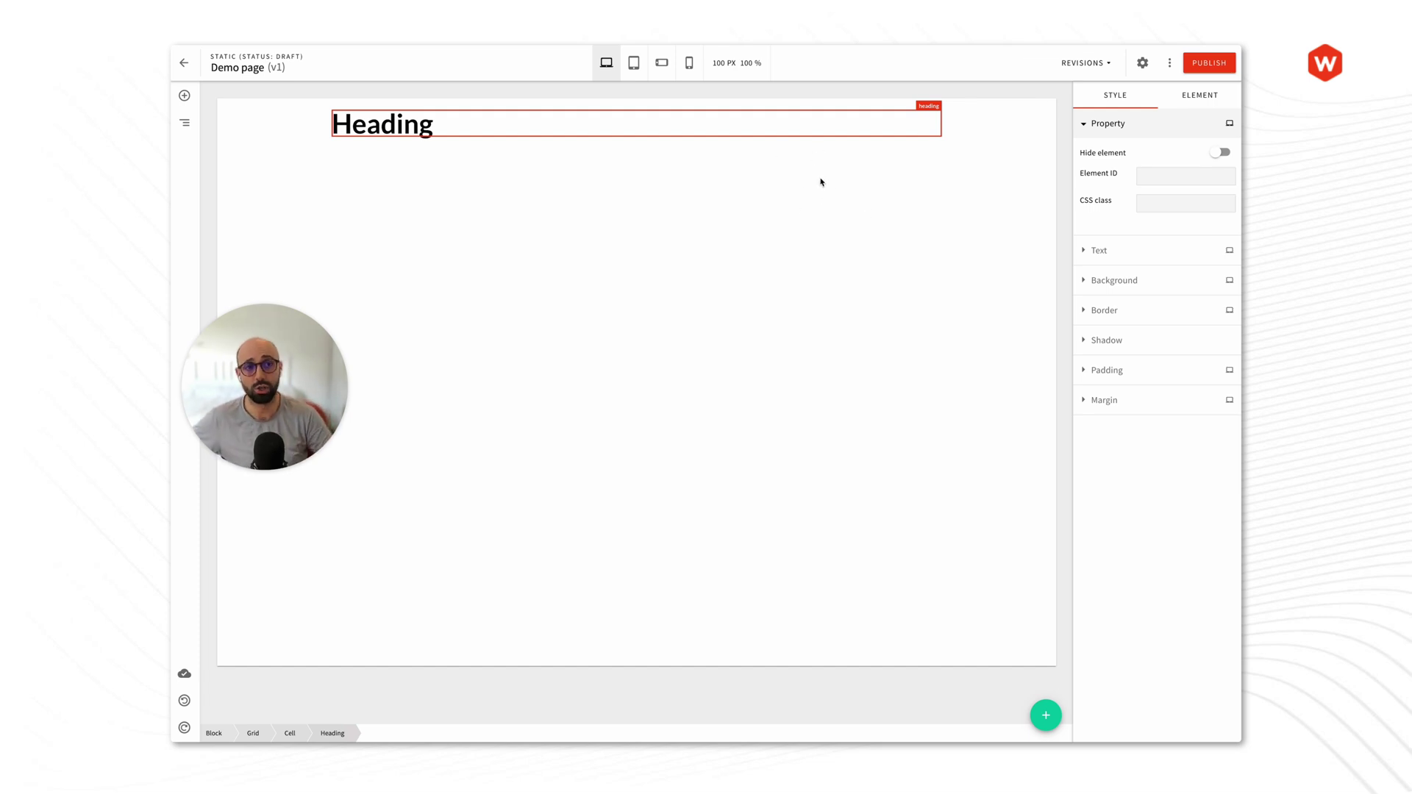
Step: View the heading's element actions and delete the heading from the cell
click(1211, 102)
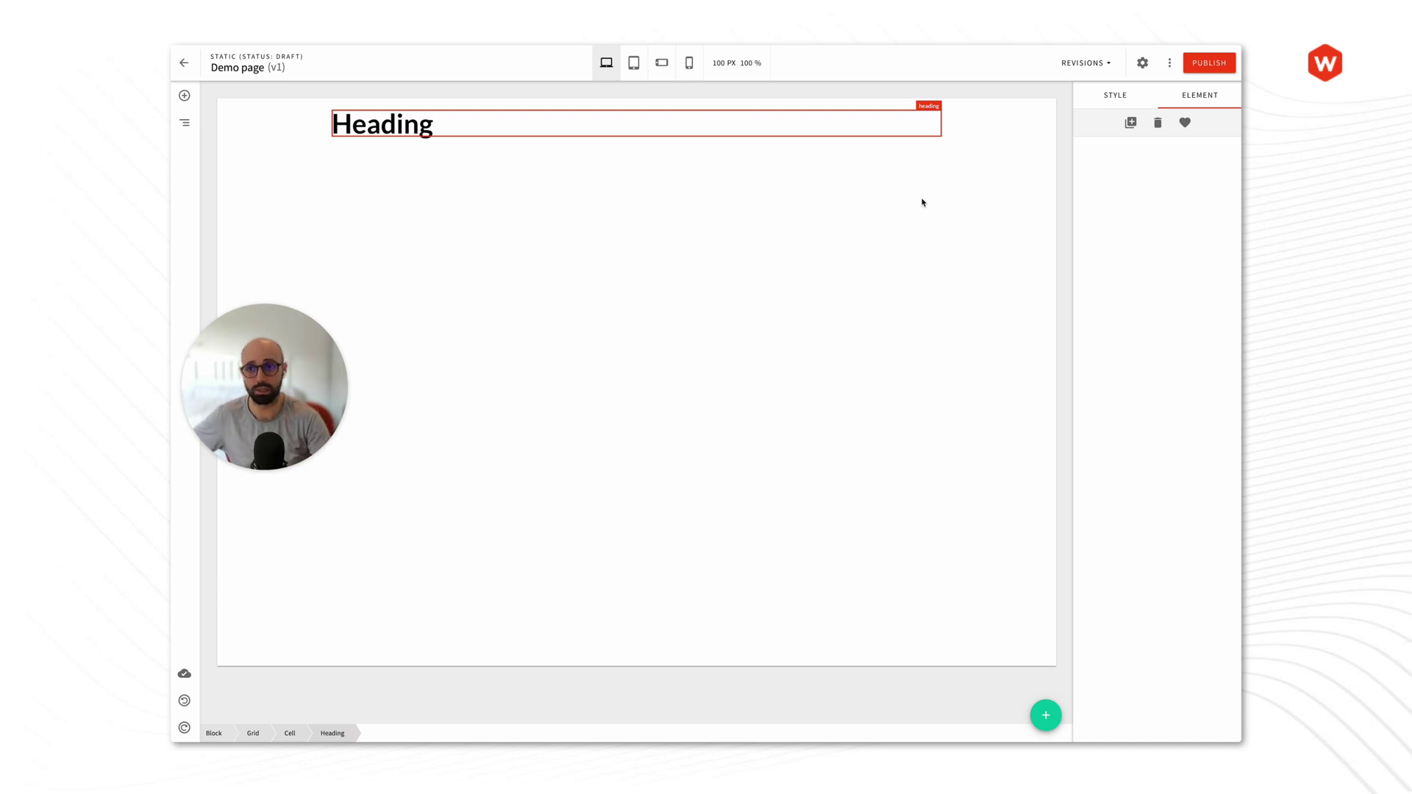
key(Delete)
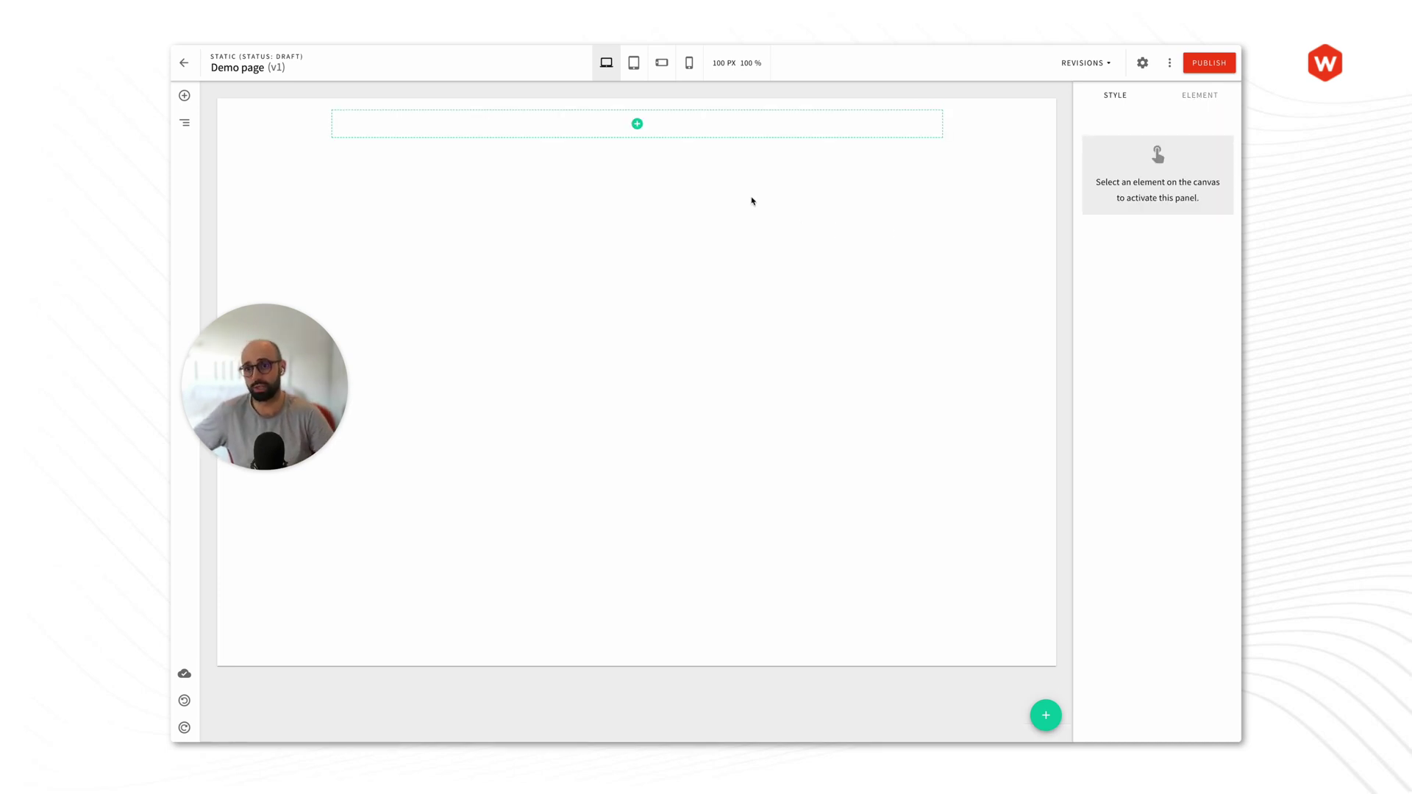
Step: Add a Heading element from the Basic category to the empty grid cell
click(638, 125)
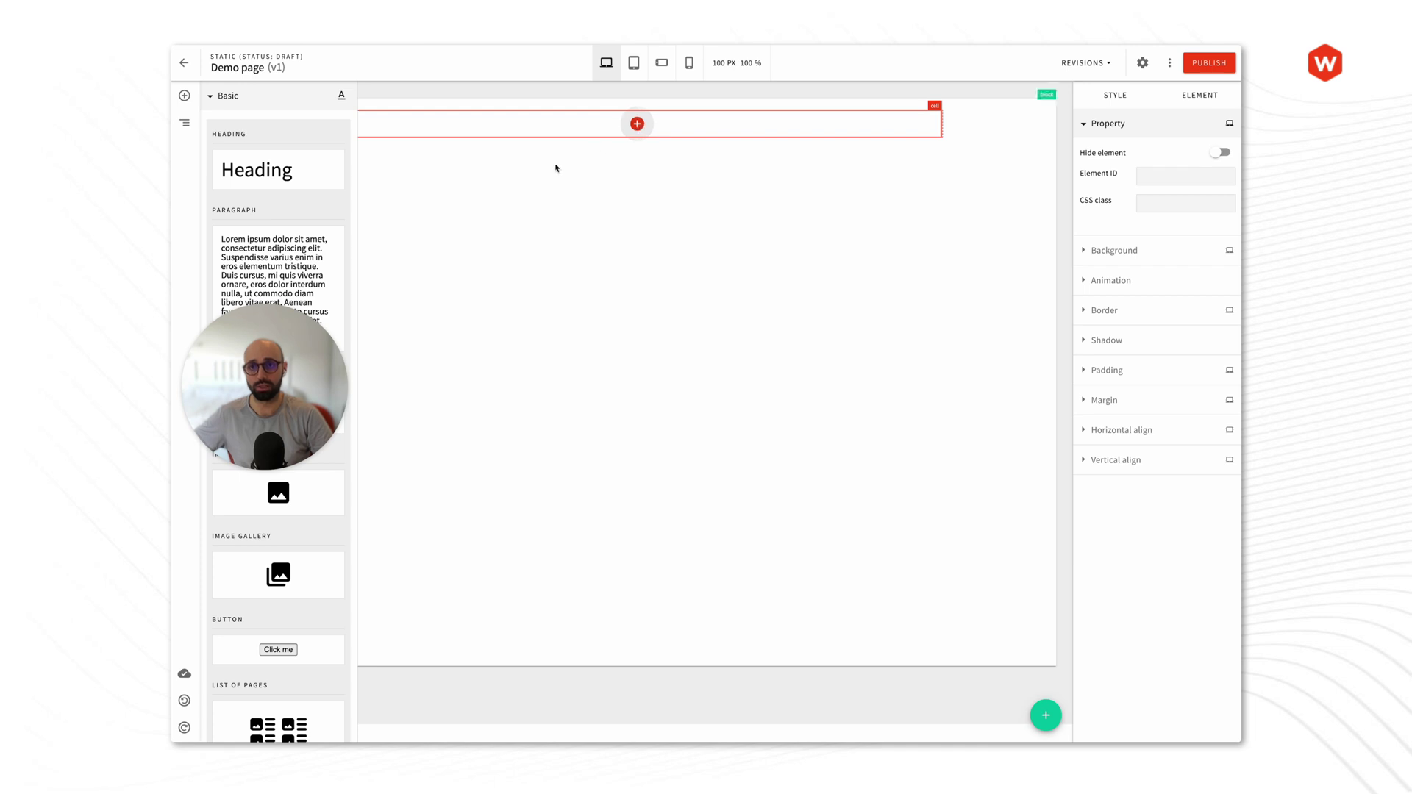
mouse_move(276, 172)
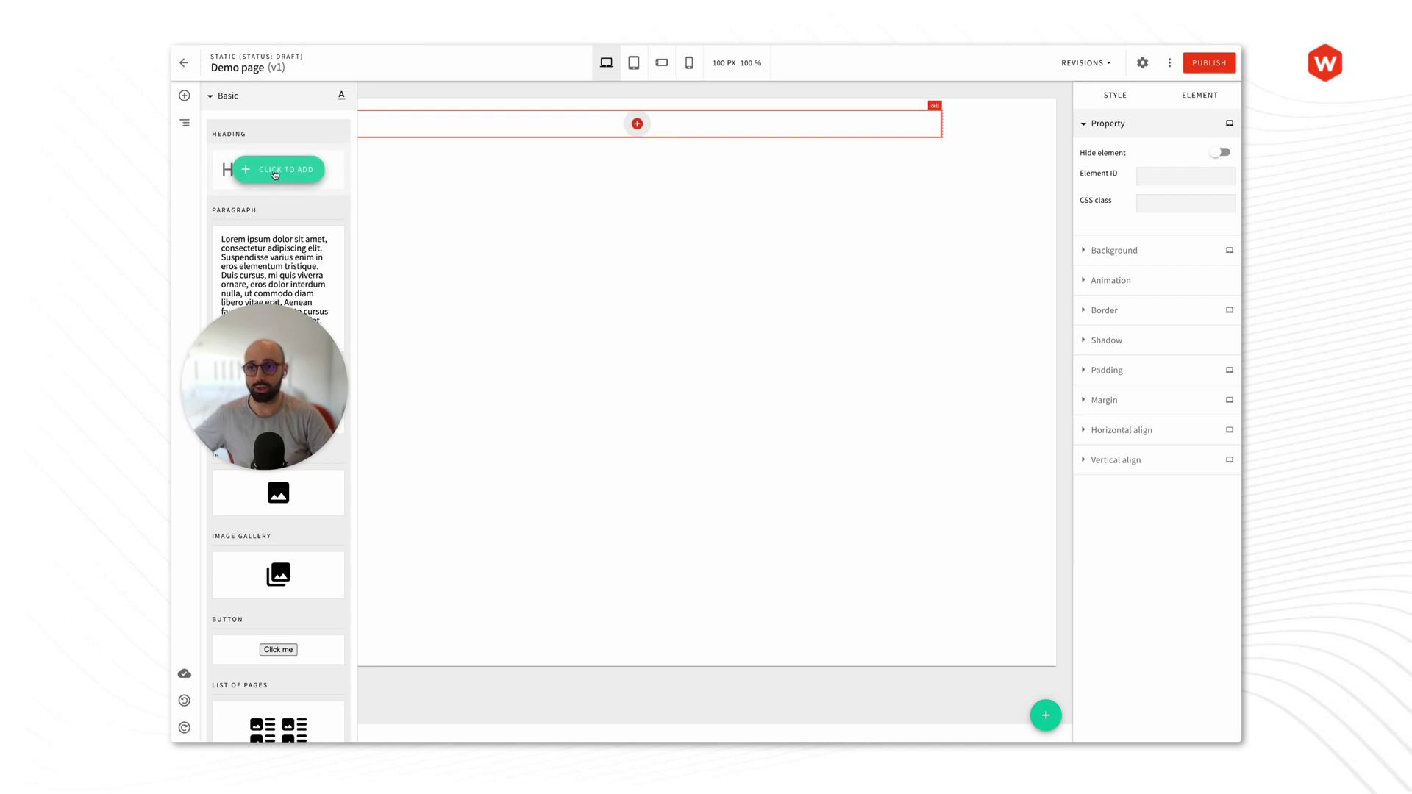
click(276, 171)
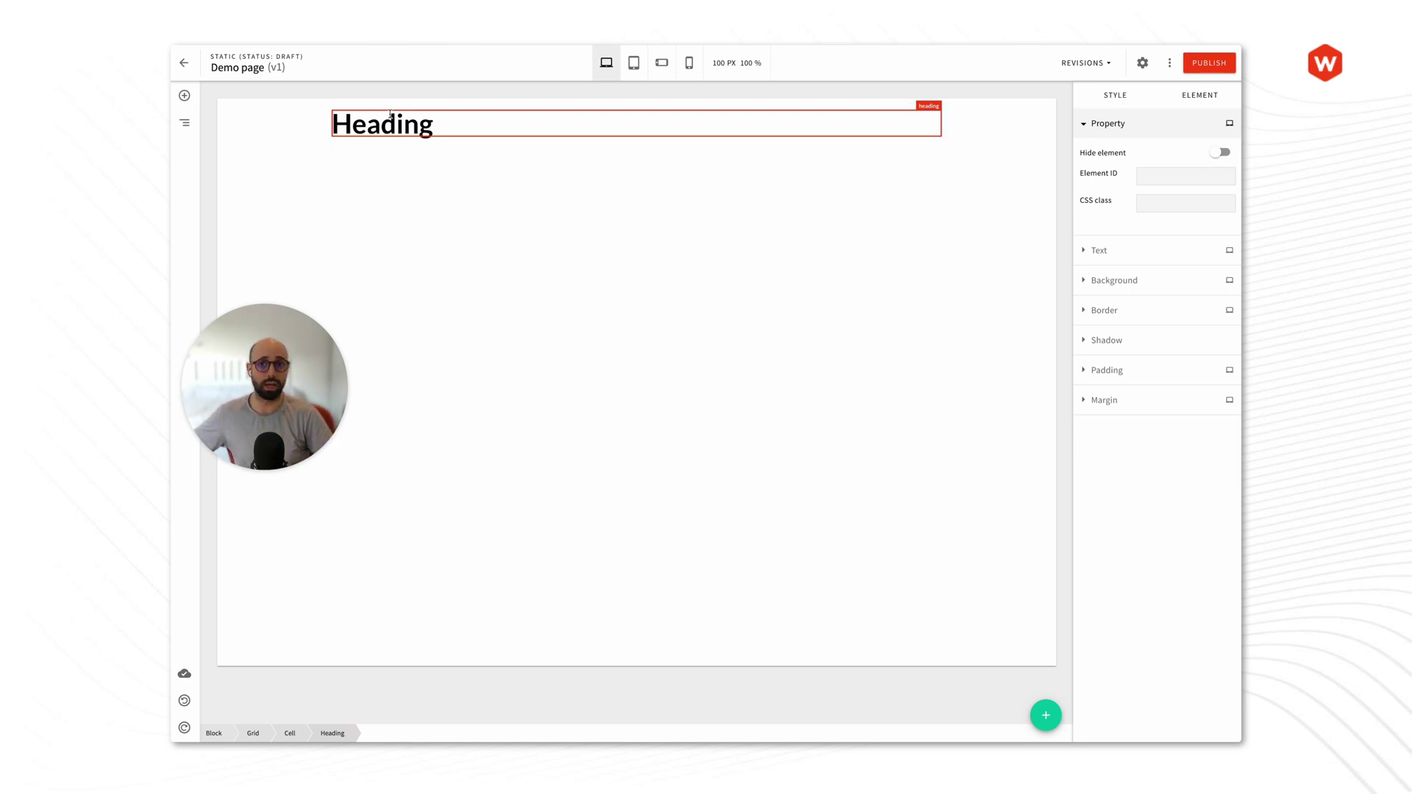
Step: Add a Paragraph element from the Basic category directly below the heading
click(185, 95)
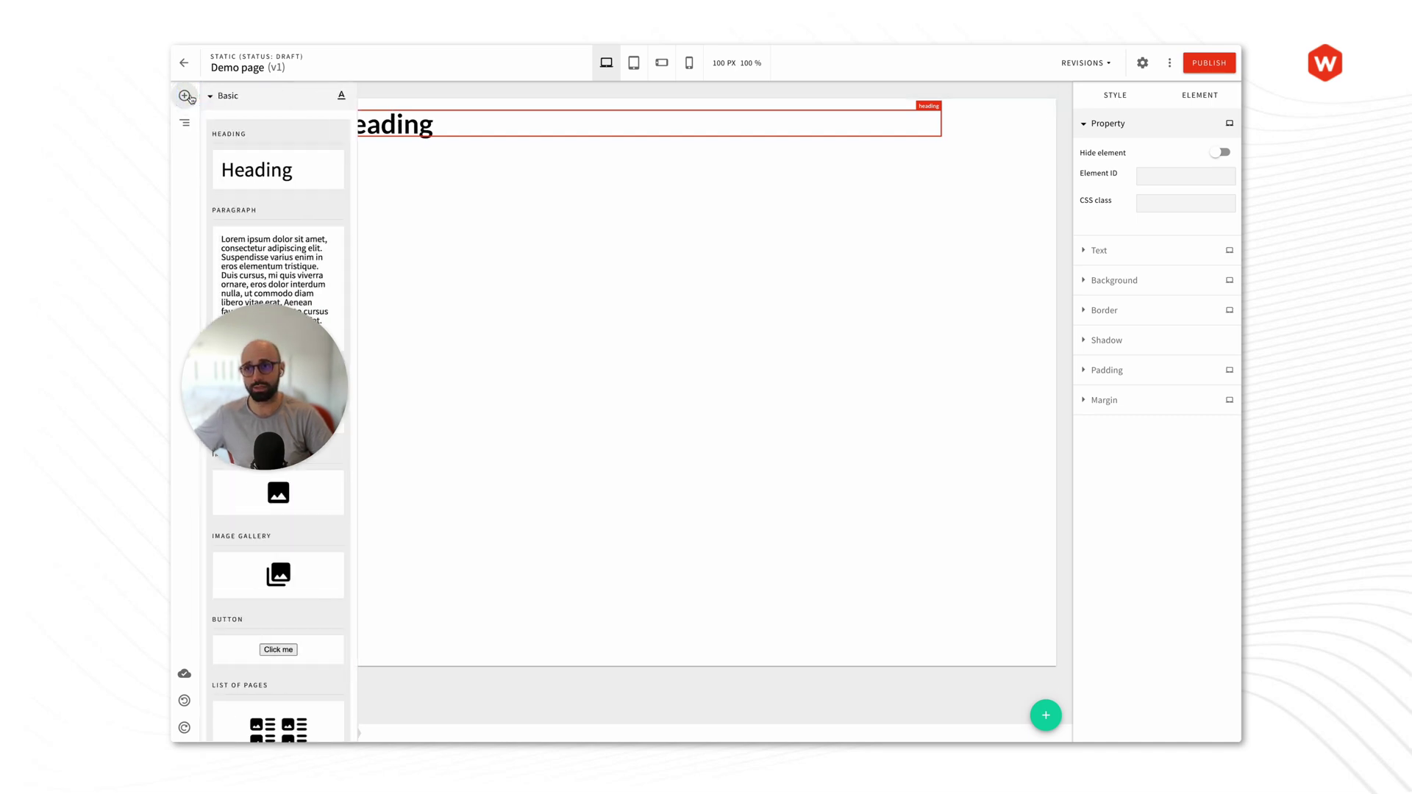
click(404, 205)
click(444, 135)
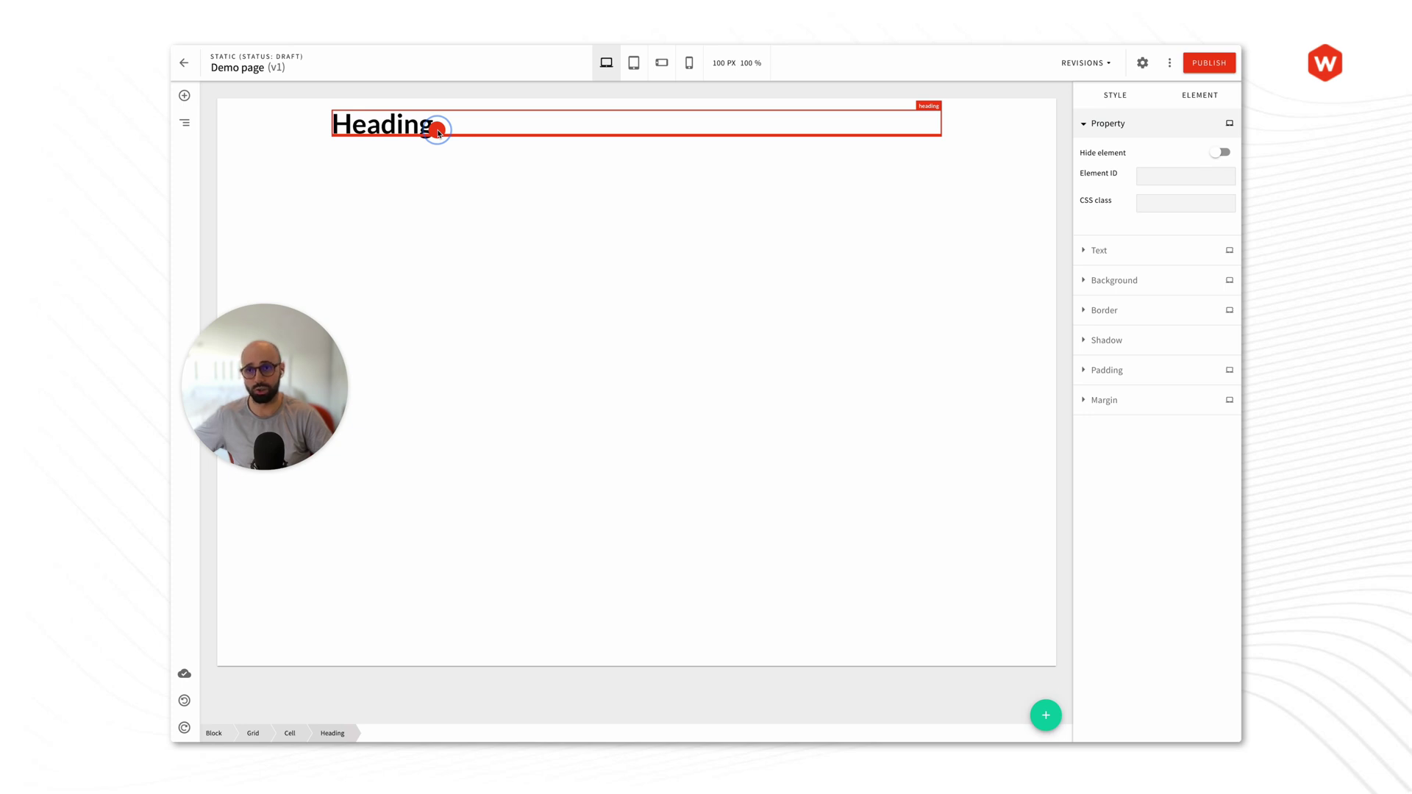
drag(439, 134, 439, 134)
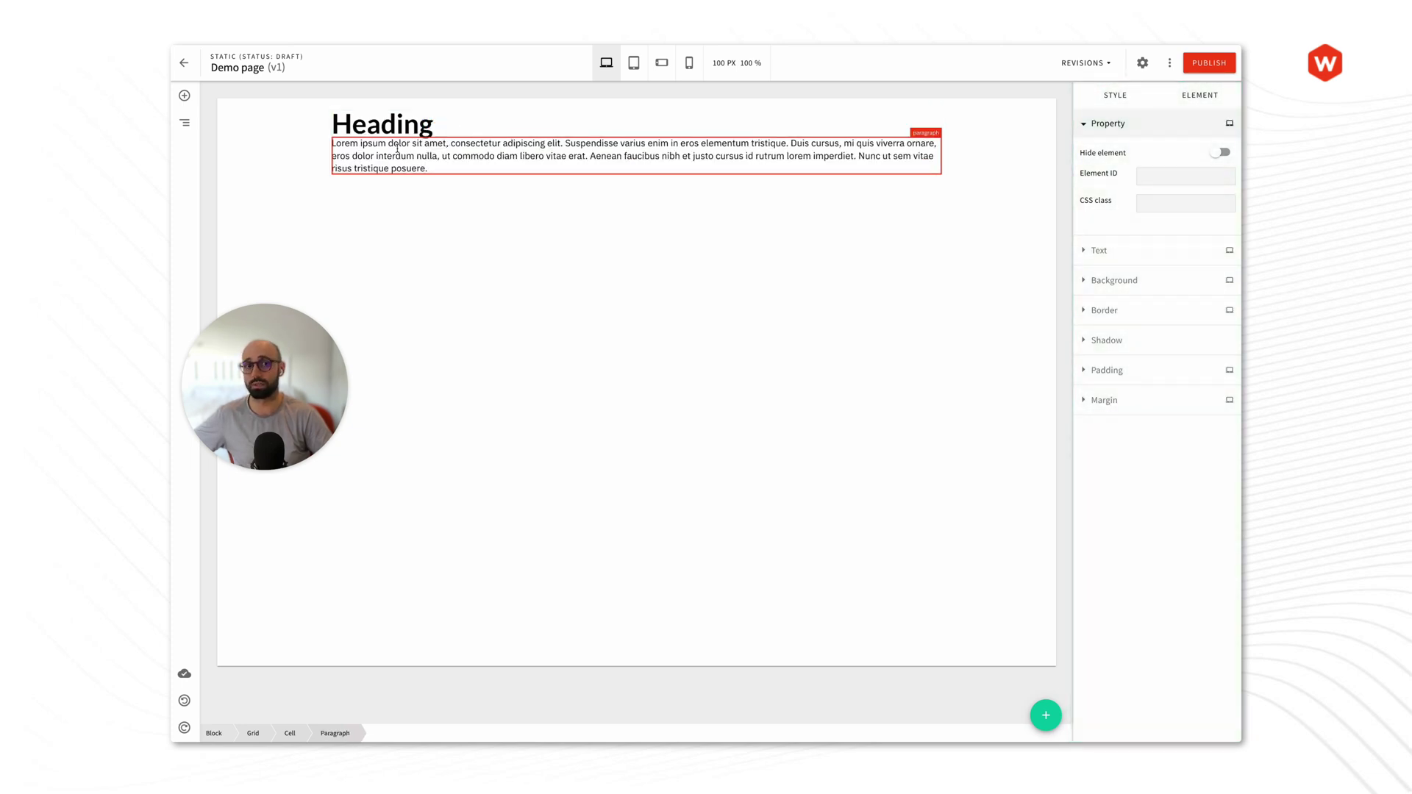
Step: Switch the selection back and forth between the heading and the paragraph on the canvas
click(566, 268)
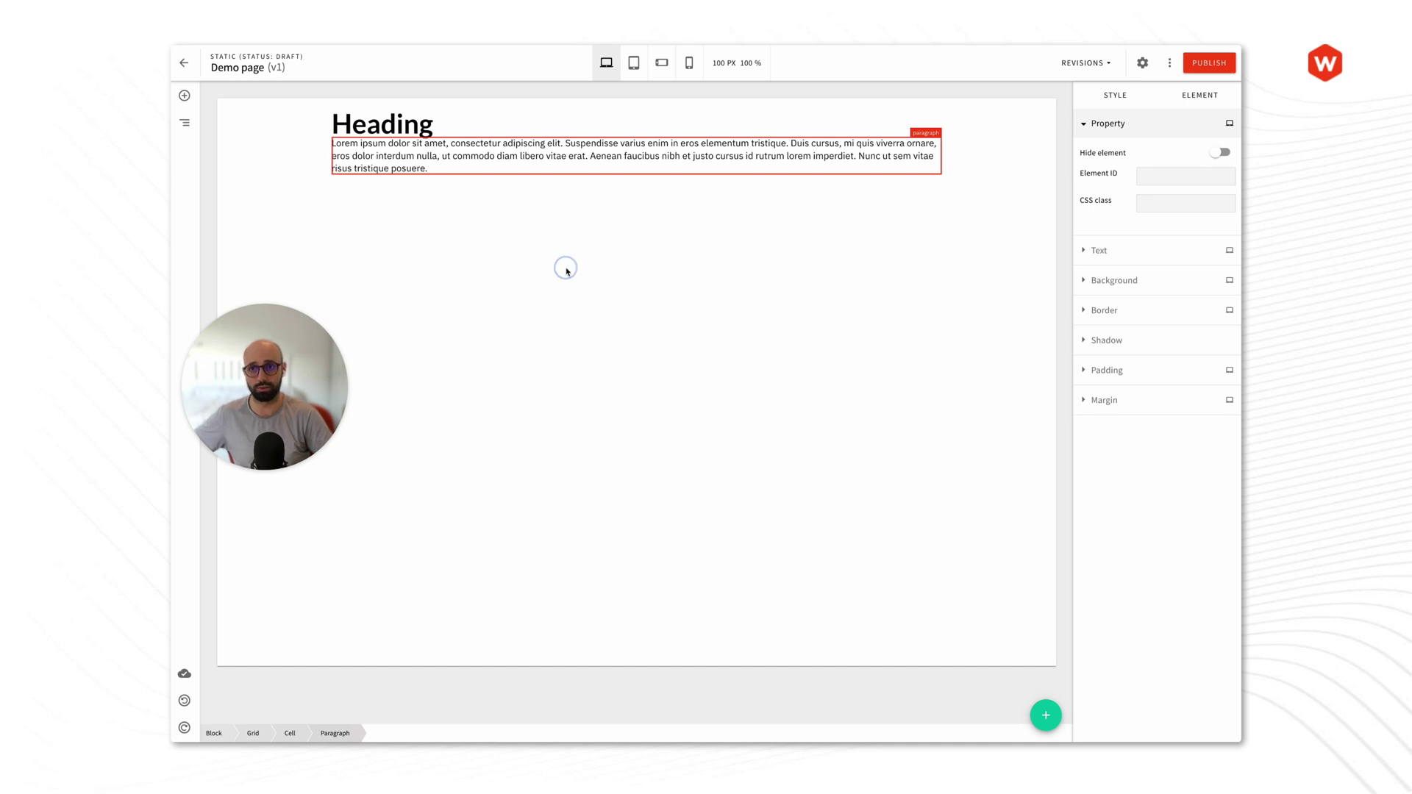
click(498, 123)
click(503, 147)
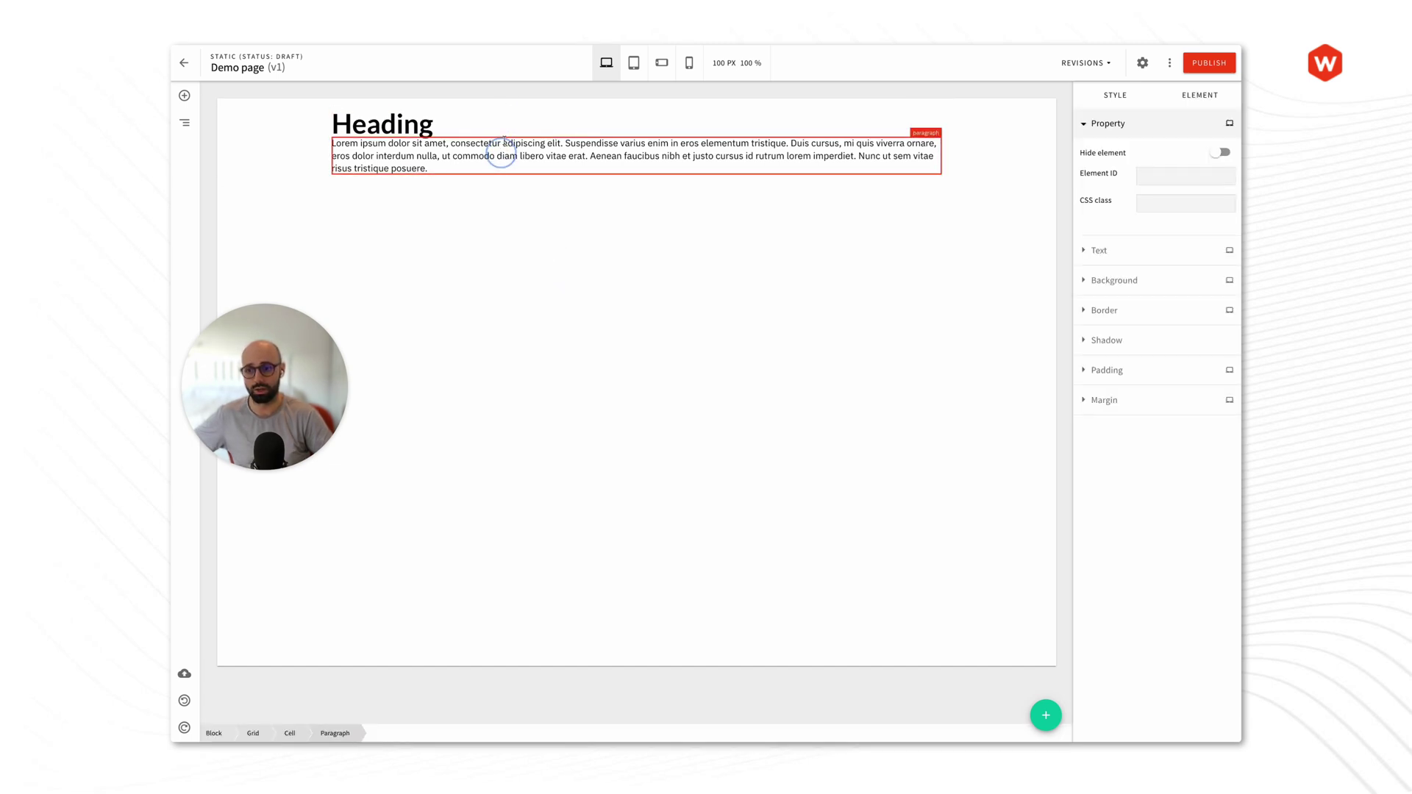
click(504, 126)
click(504, 161)
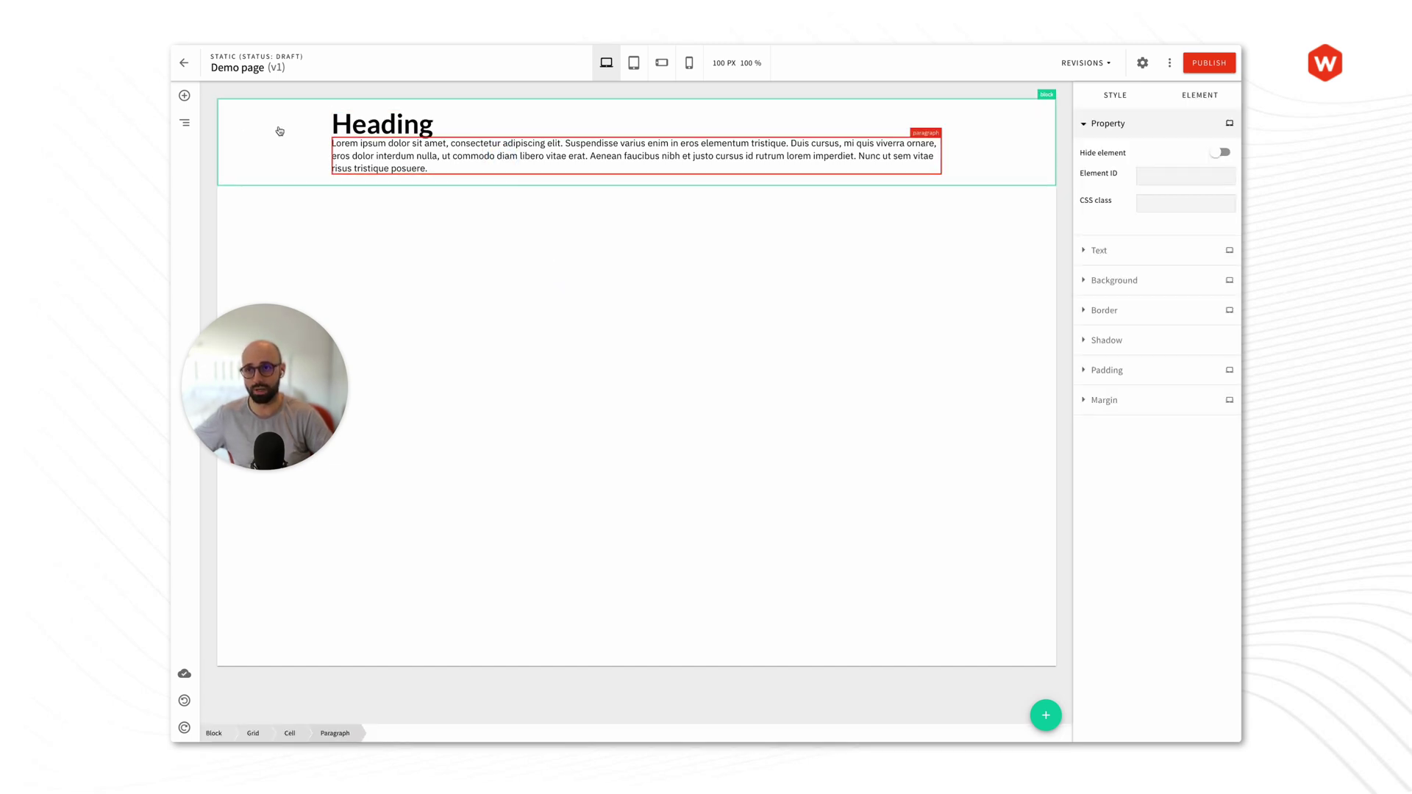
Step: View the page structure in the Navigator, collapse the block's tree and close the Navigator
click(186, 124)
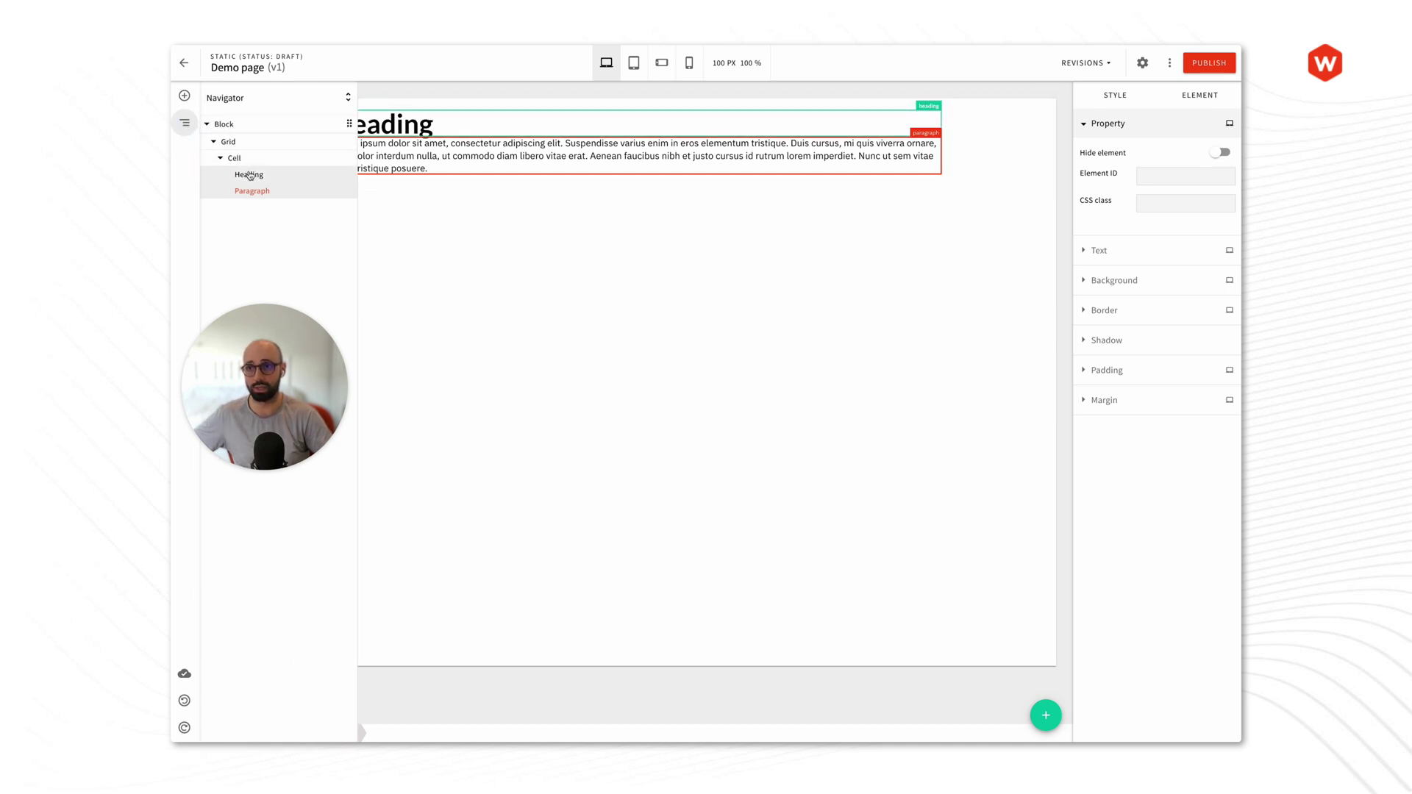
click(206, 124)
click(665, 337)
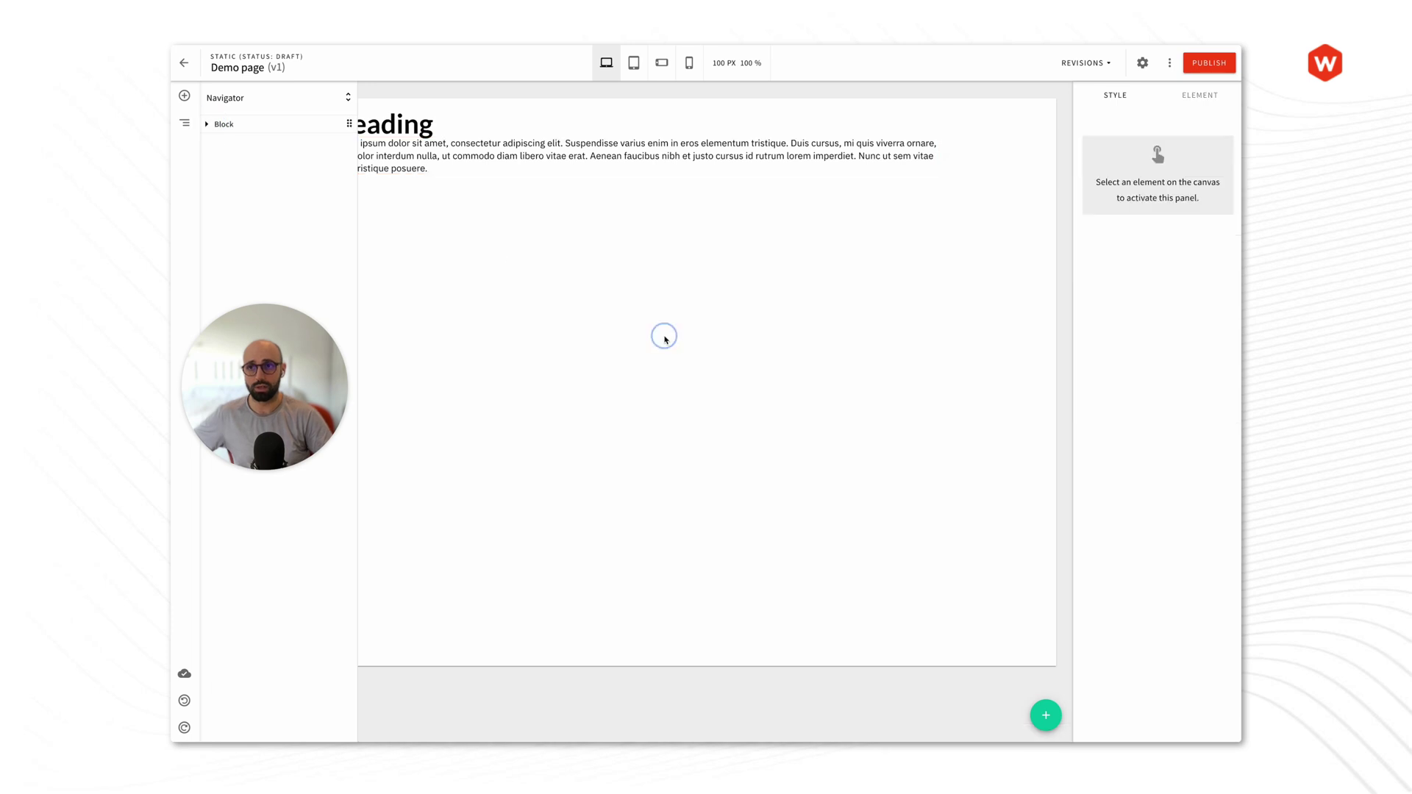
click(185, 123)
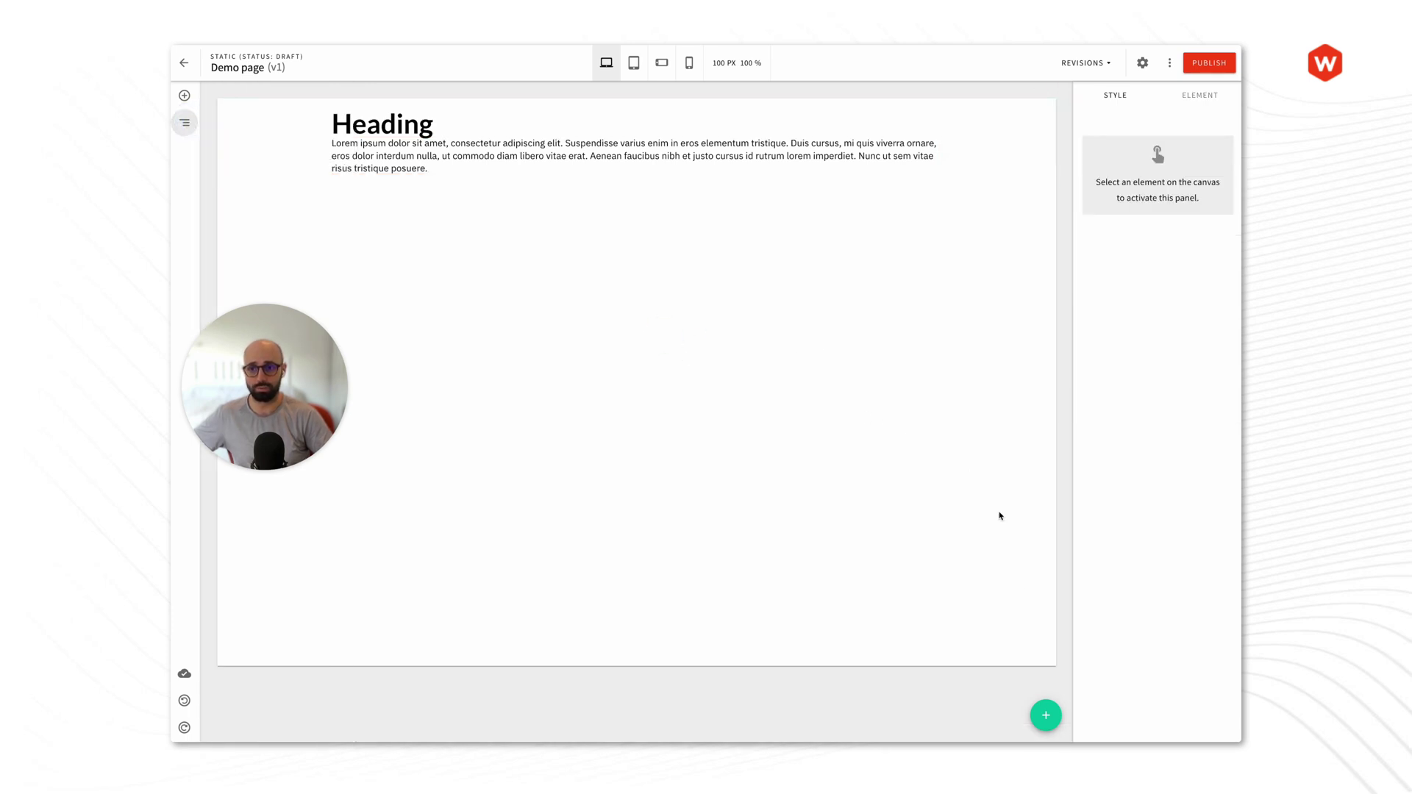
Step: Move the paragraph above the heading on the canvas and return it below the heading
click(554, 155)
drag(922, 136, 425, 117)
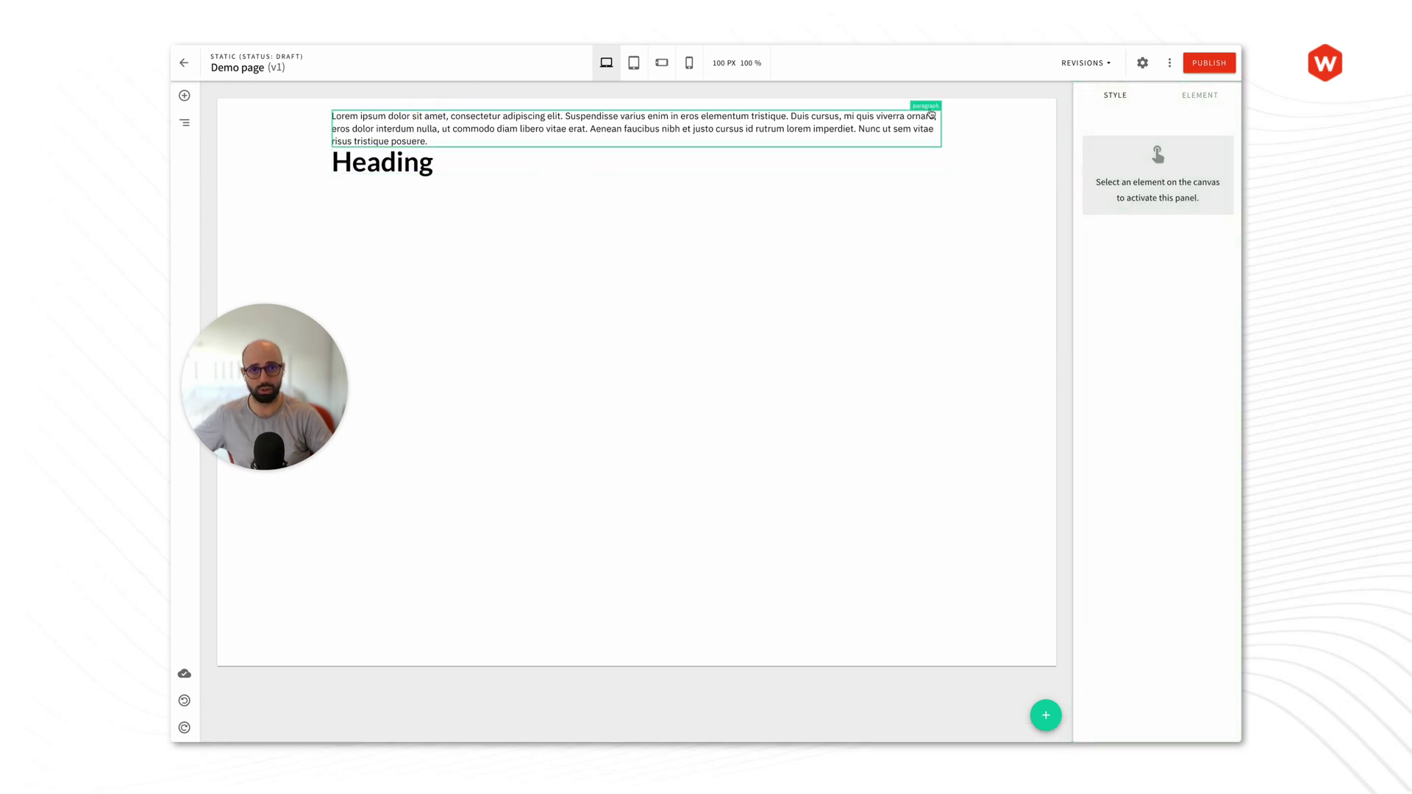
drag(928, 110, 693, 176)
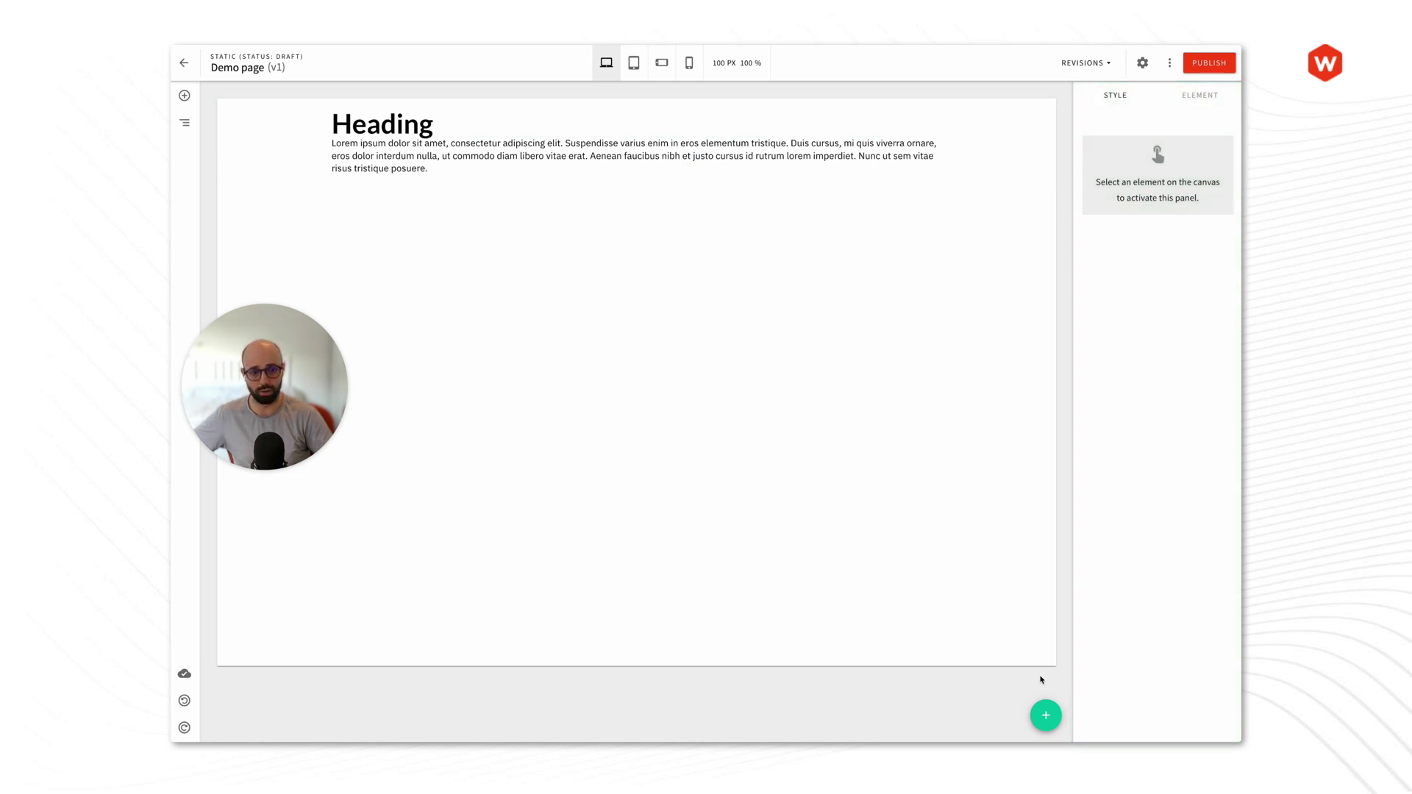
Step: Add an empty block from the block library below the existing block and select it
click(1046, 715)
mouse_move(889, 250)
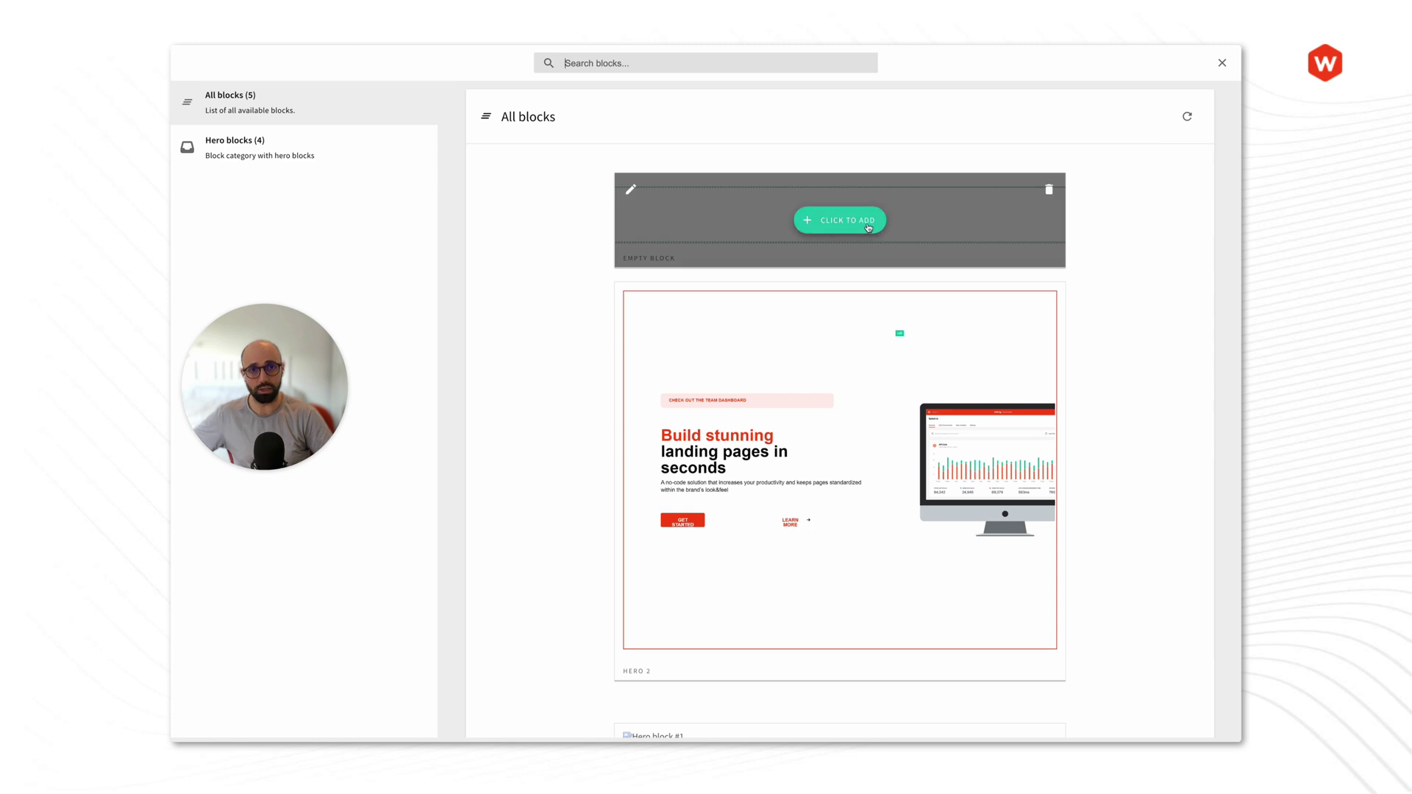
click(869, 228)
click(1002, 209)
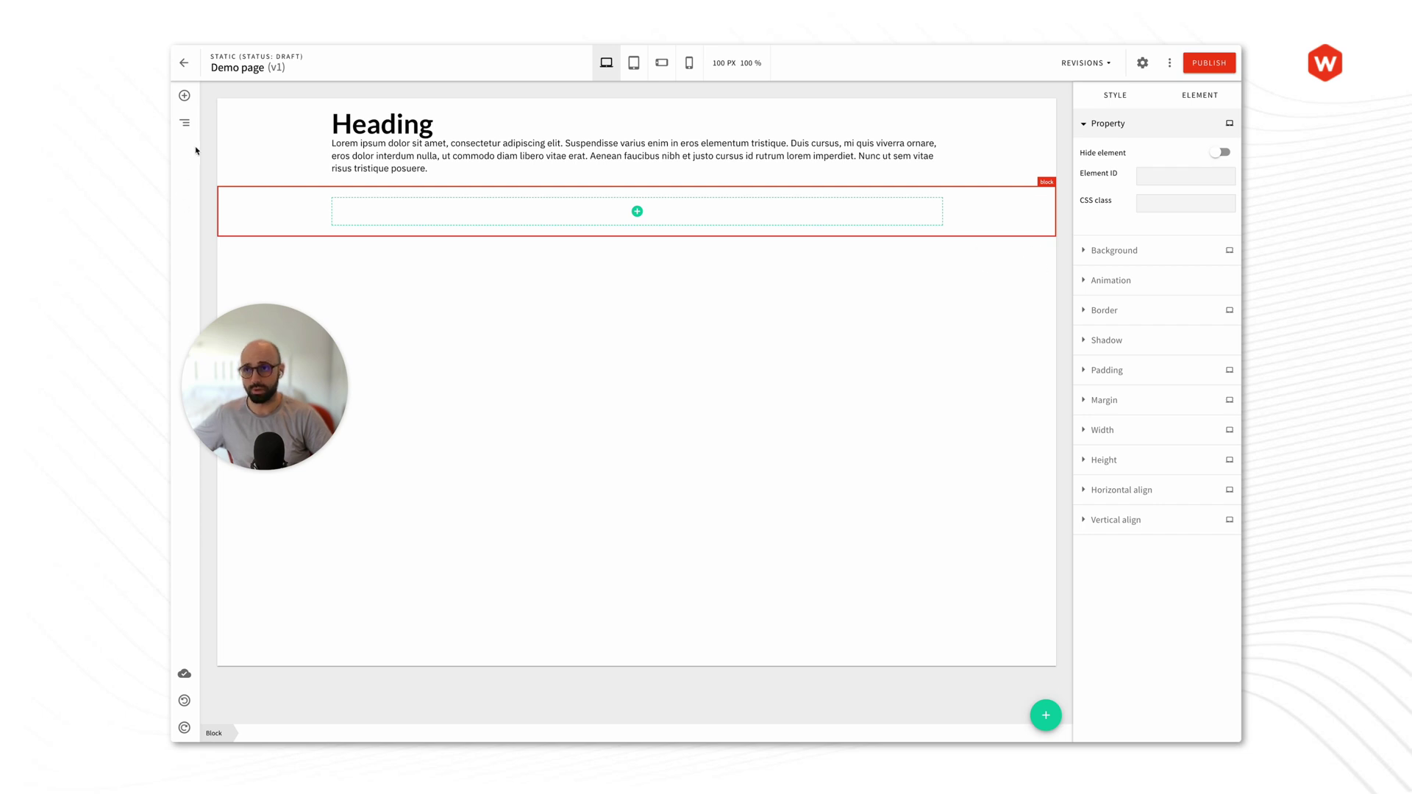
Step: Inspect the first block's contents in the Navigator and move the empty block above it
click(184, 123)
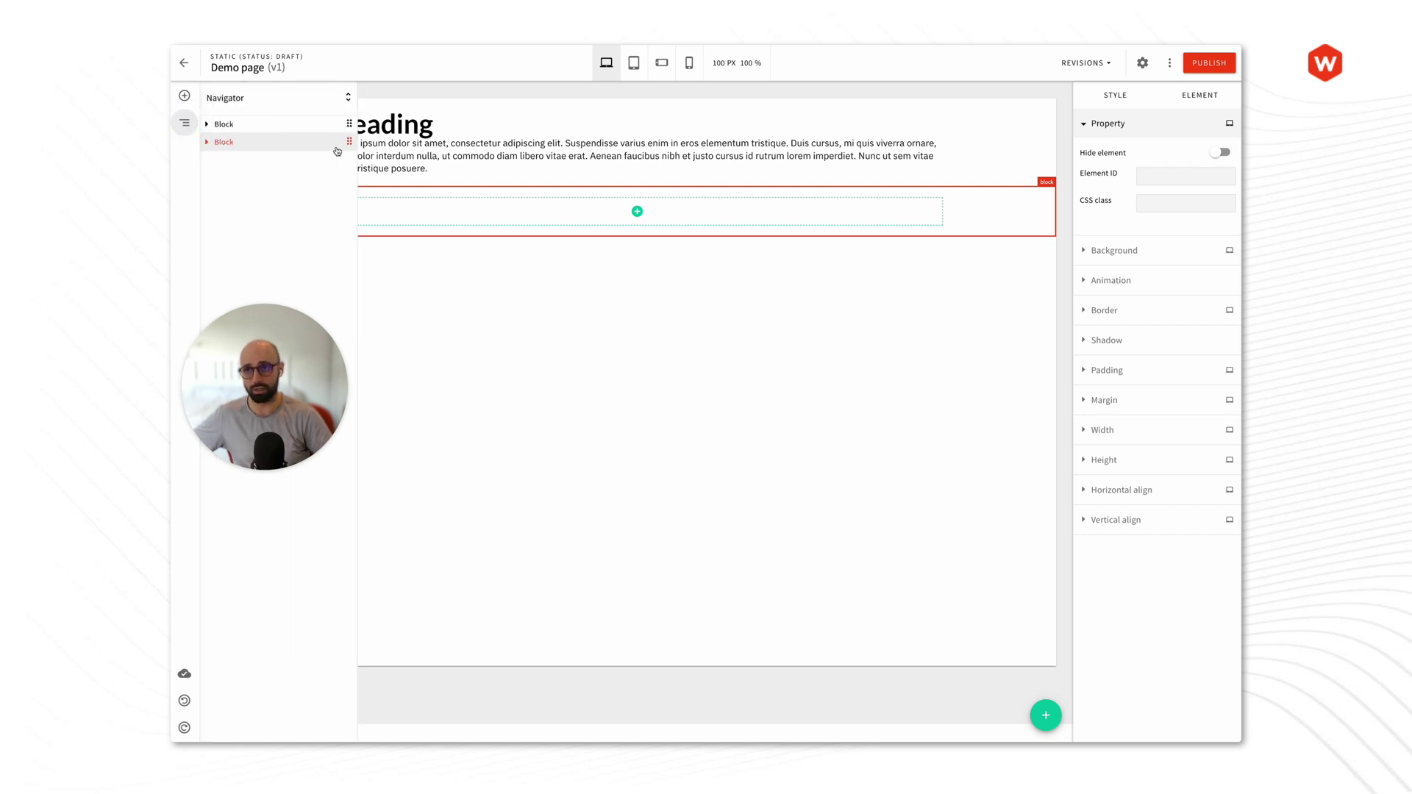
click(207, 124)
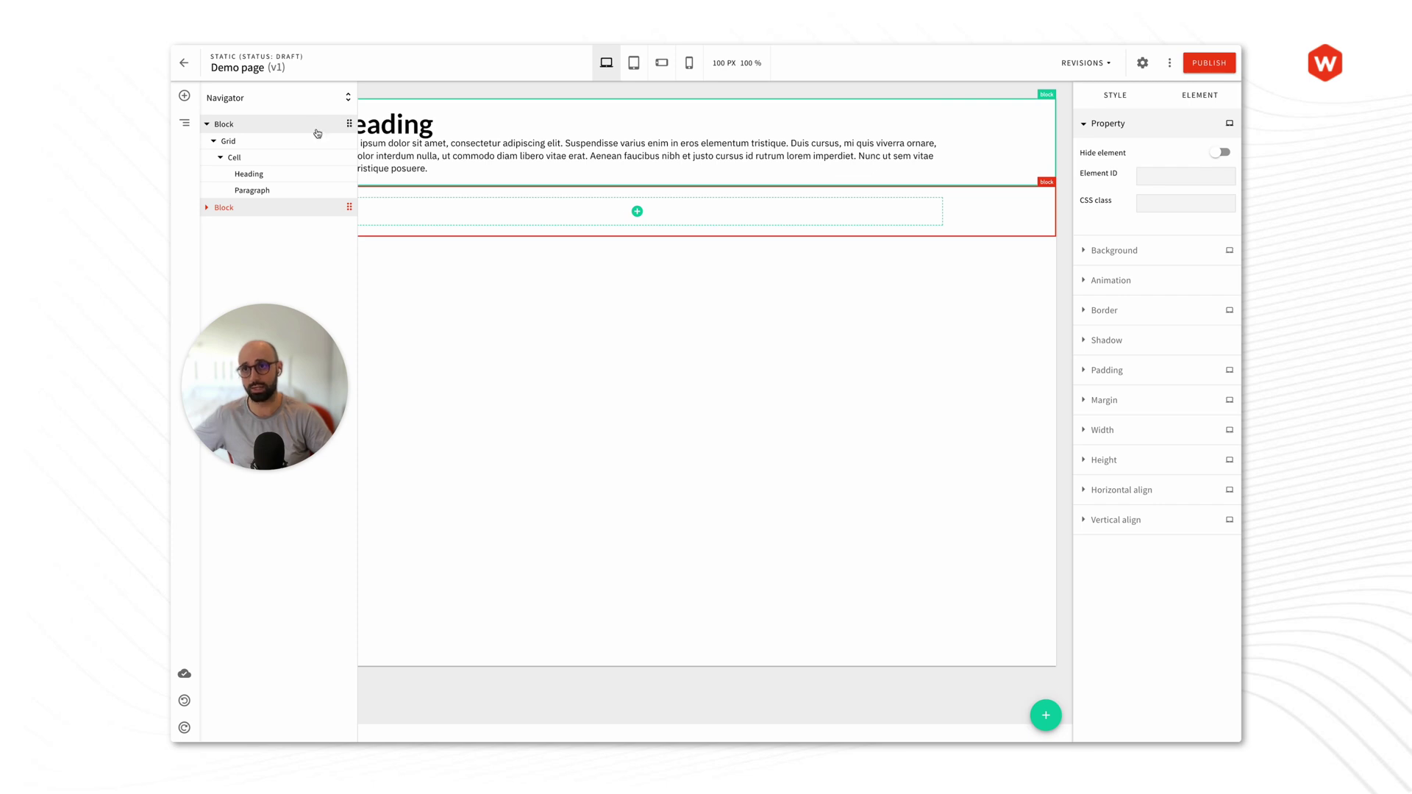
click(207, 124)
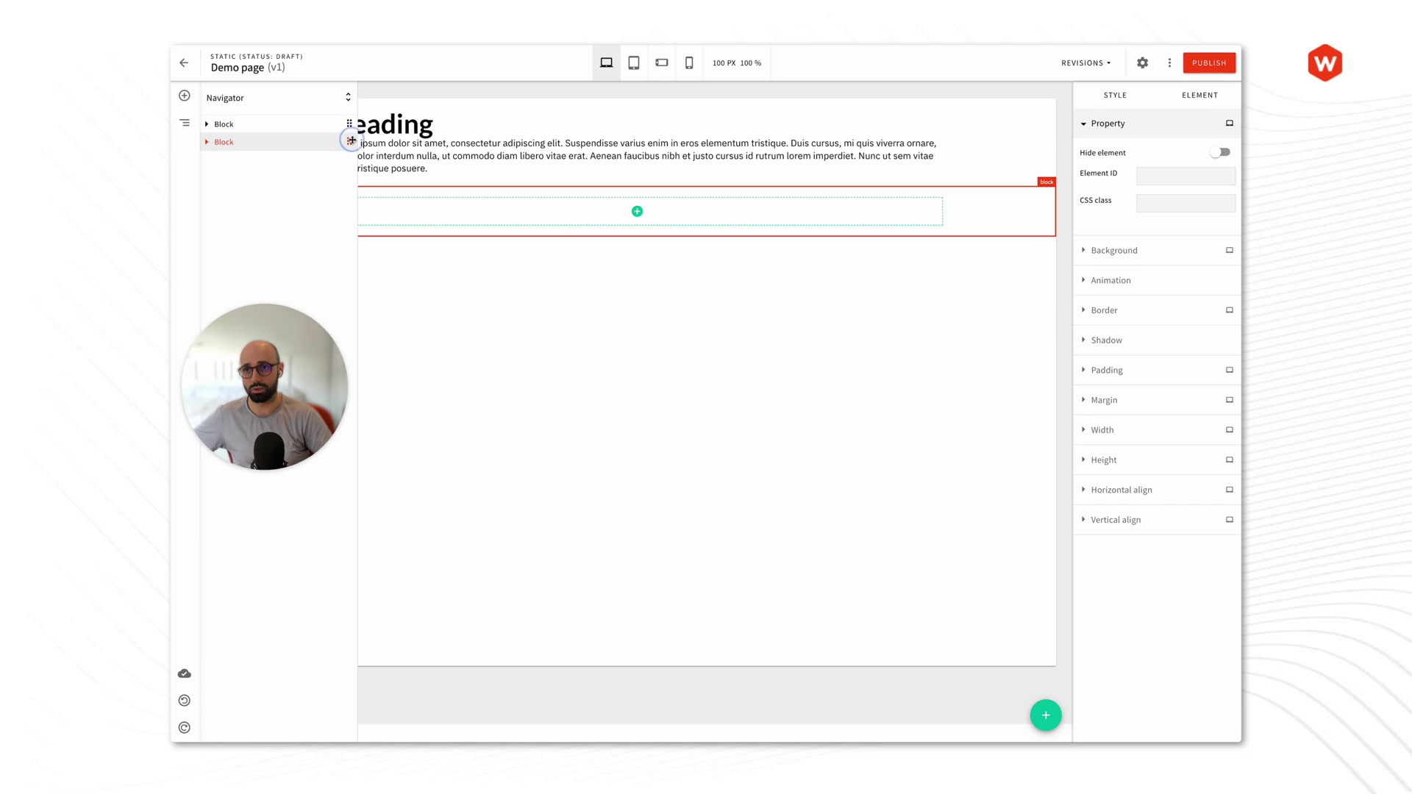
drag(346, 139, 346, 123)
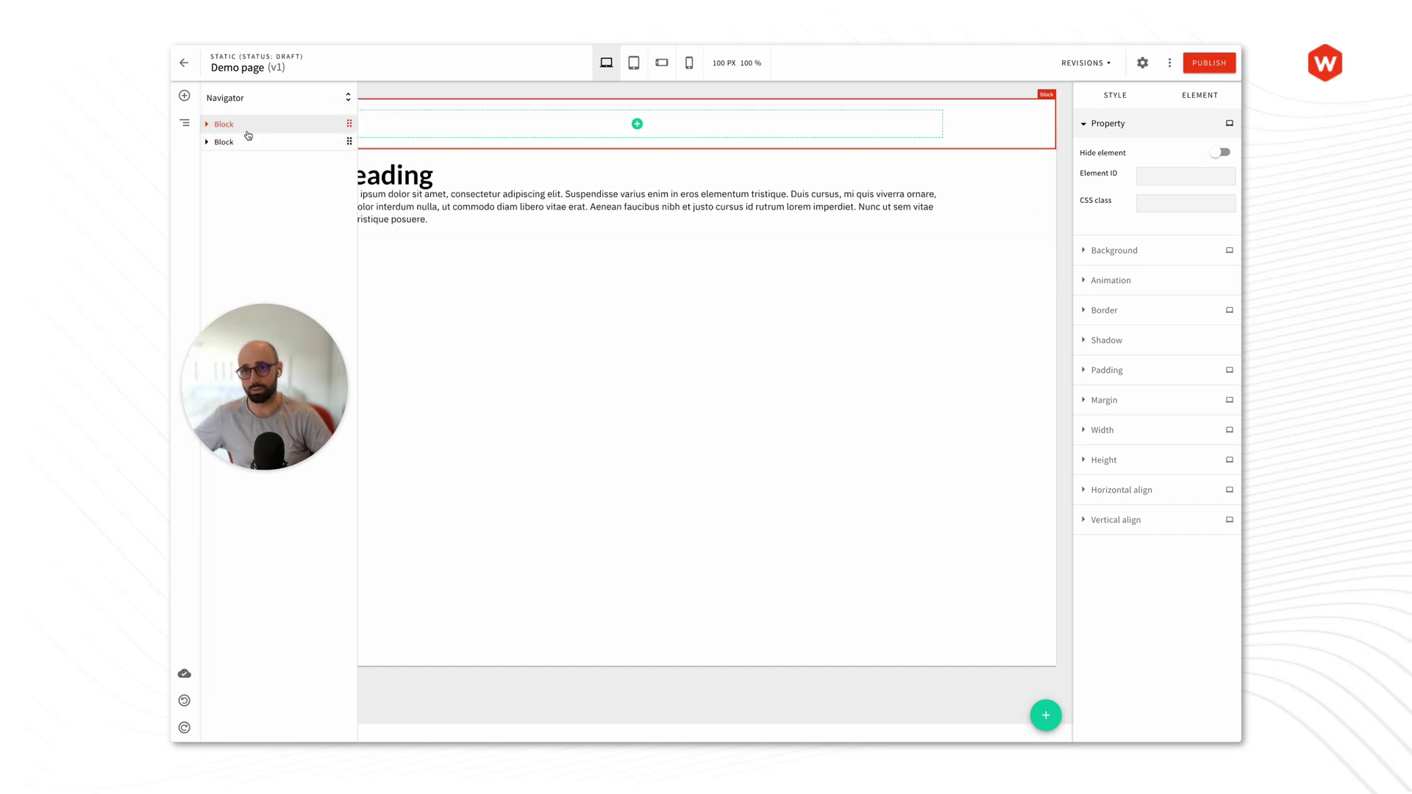
Step: Close the Navigator and delete the empty block above the heading
click(185, 123)
click(1046, 96)
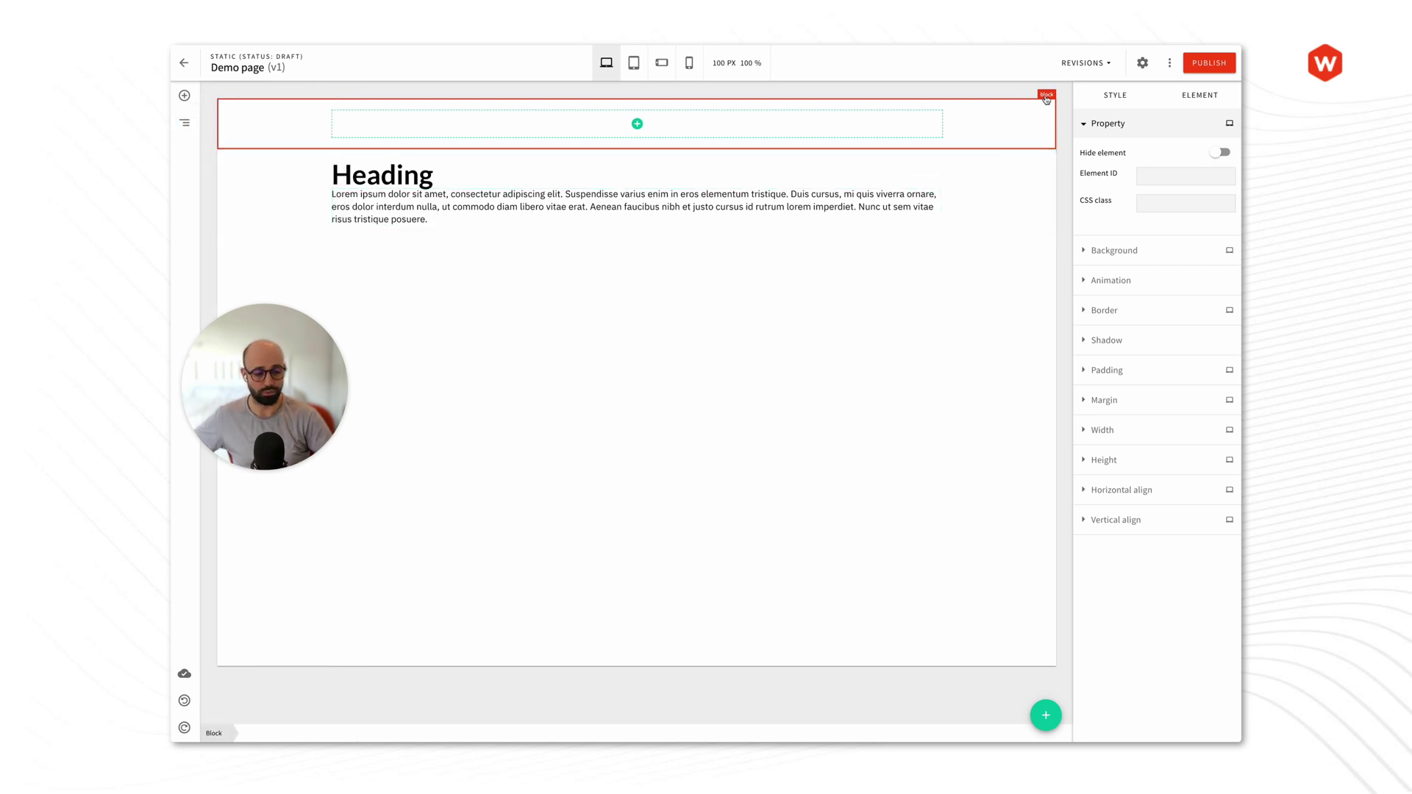
key(Delete)
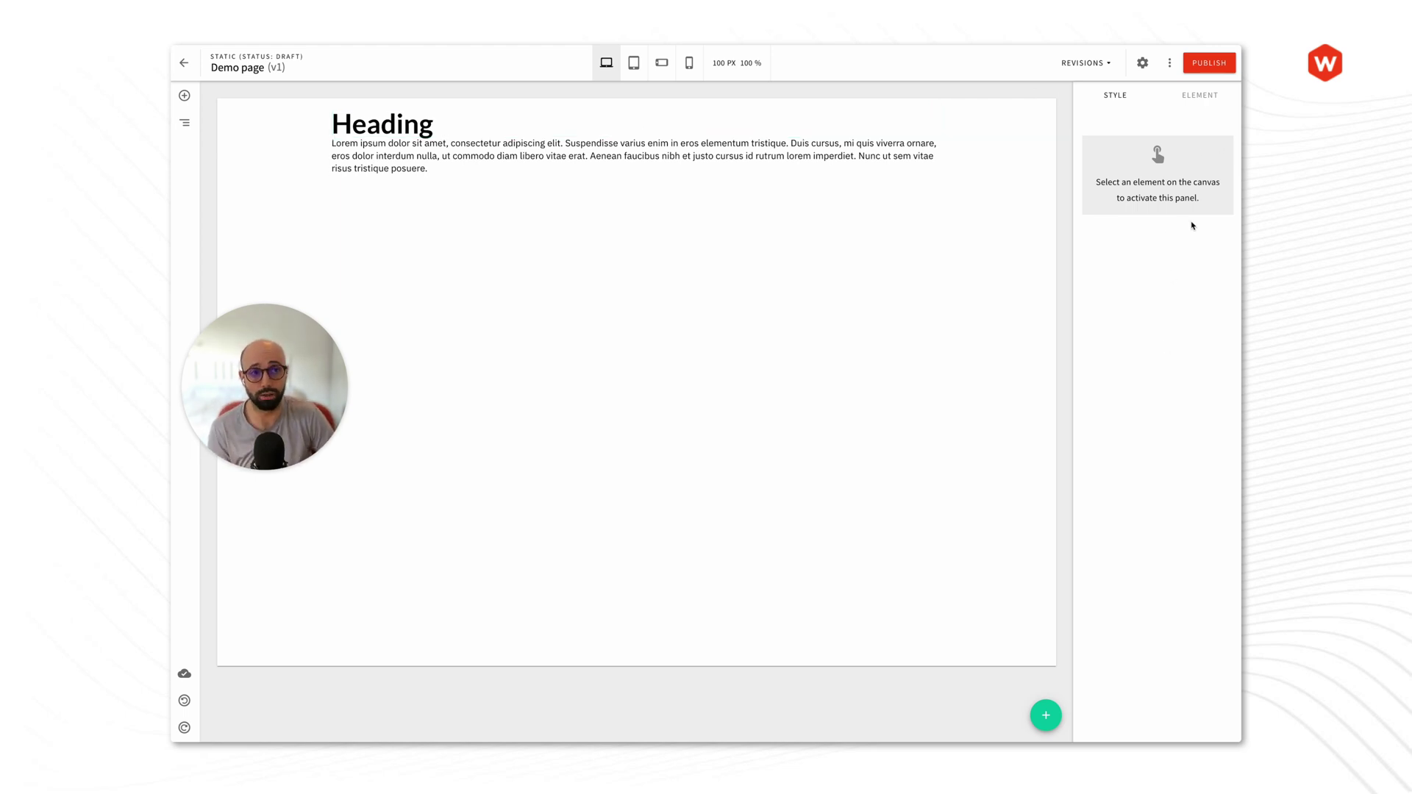
Step: Select the heading and step up through its parent cell, grid and block in the breadcrumbs
click(517, 128)
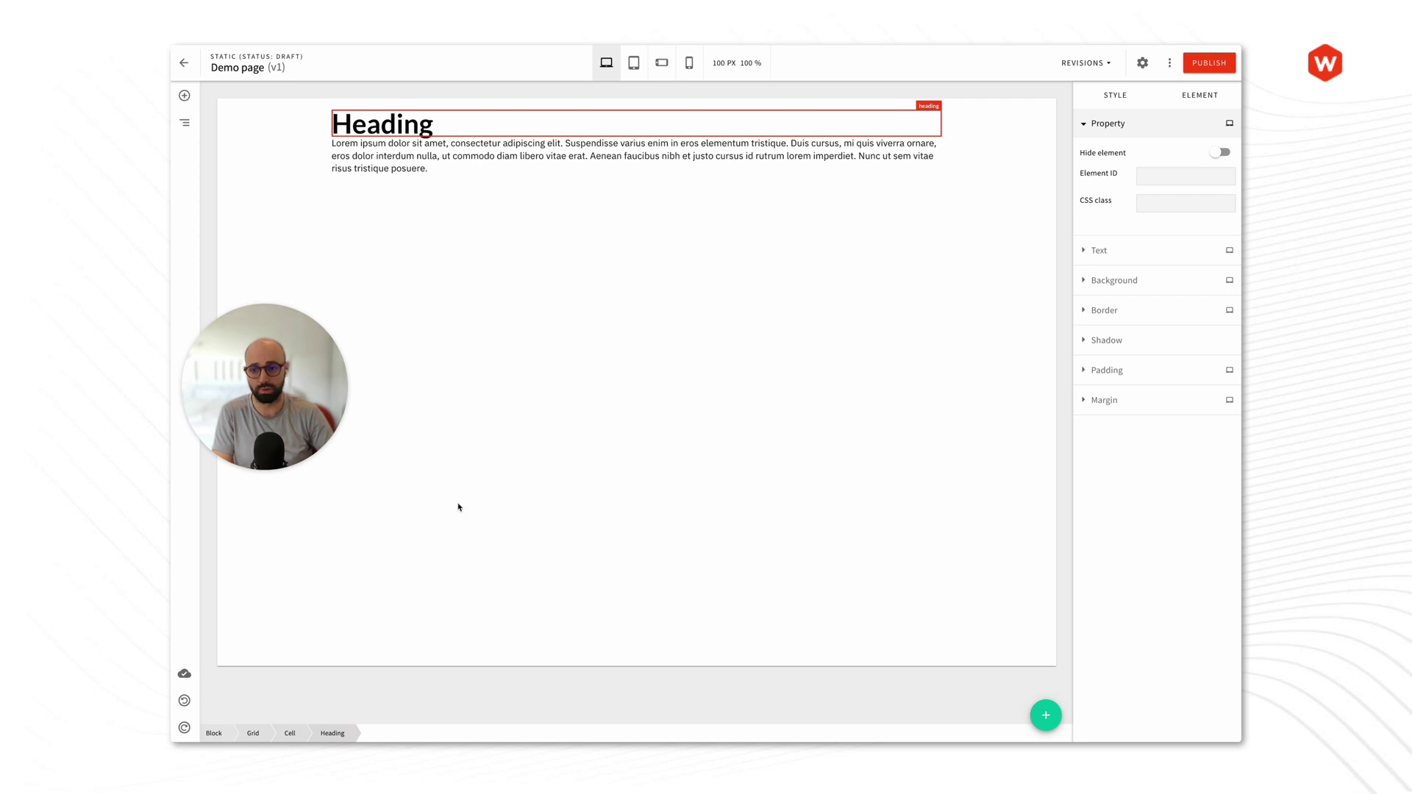
click(289, 734)
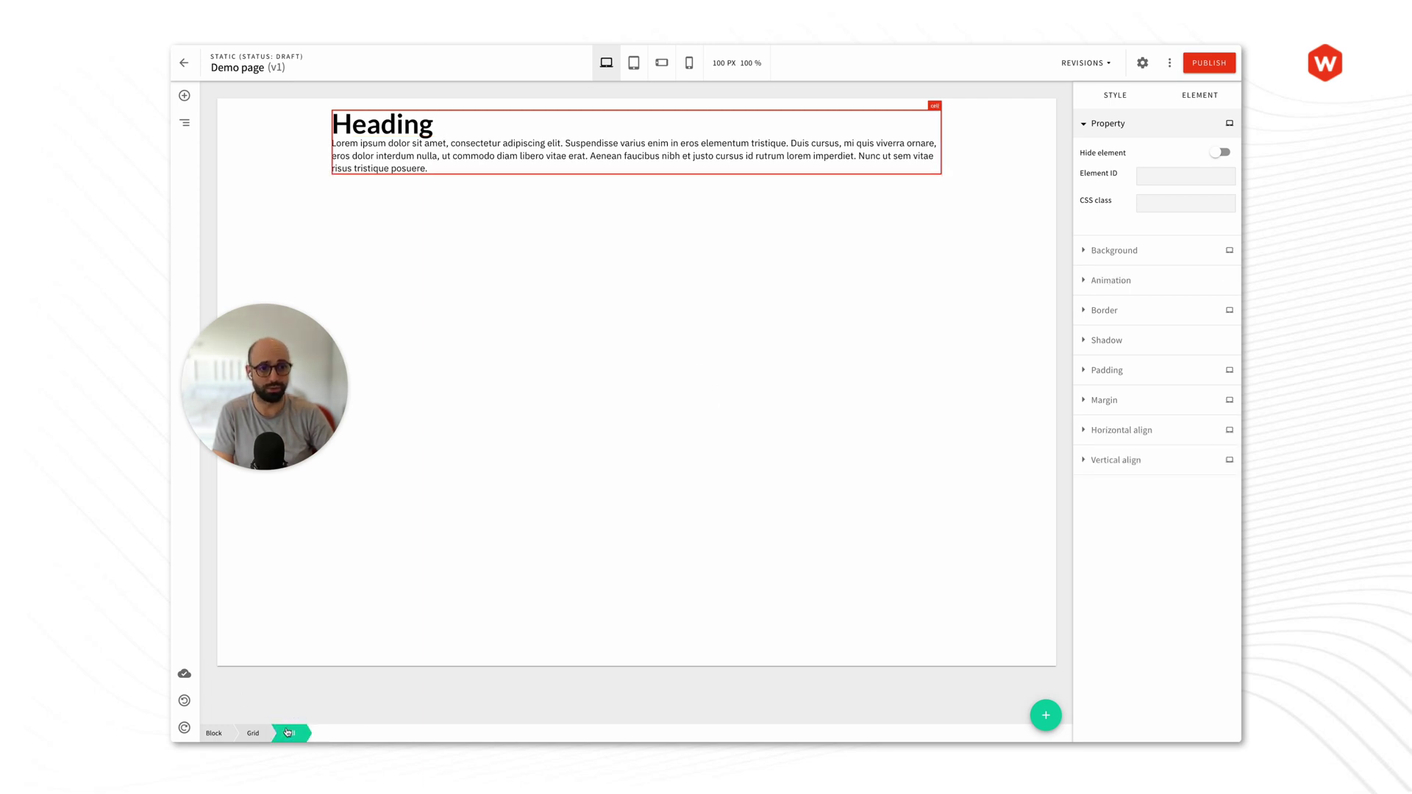
click(257, 733)
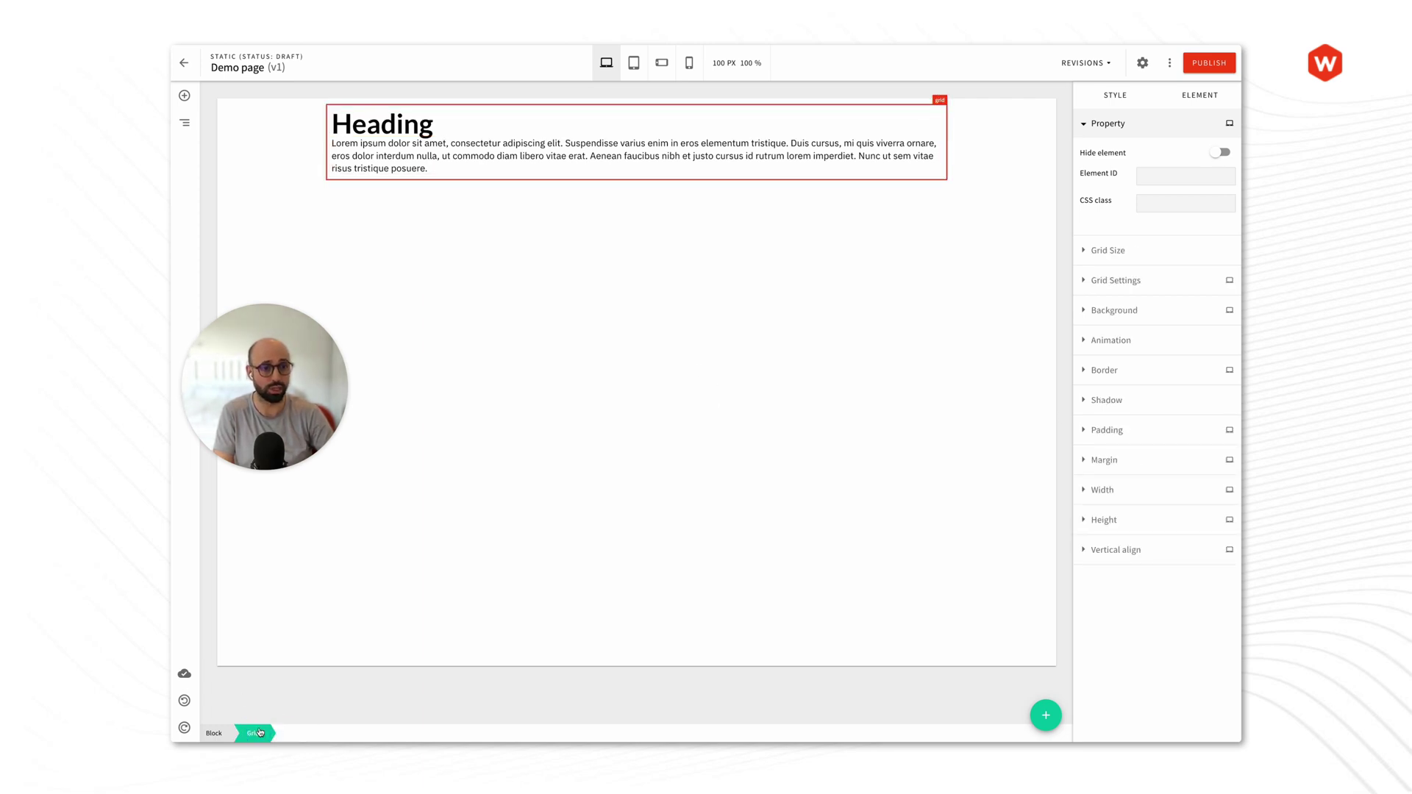
click(228, 735)
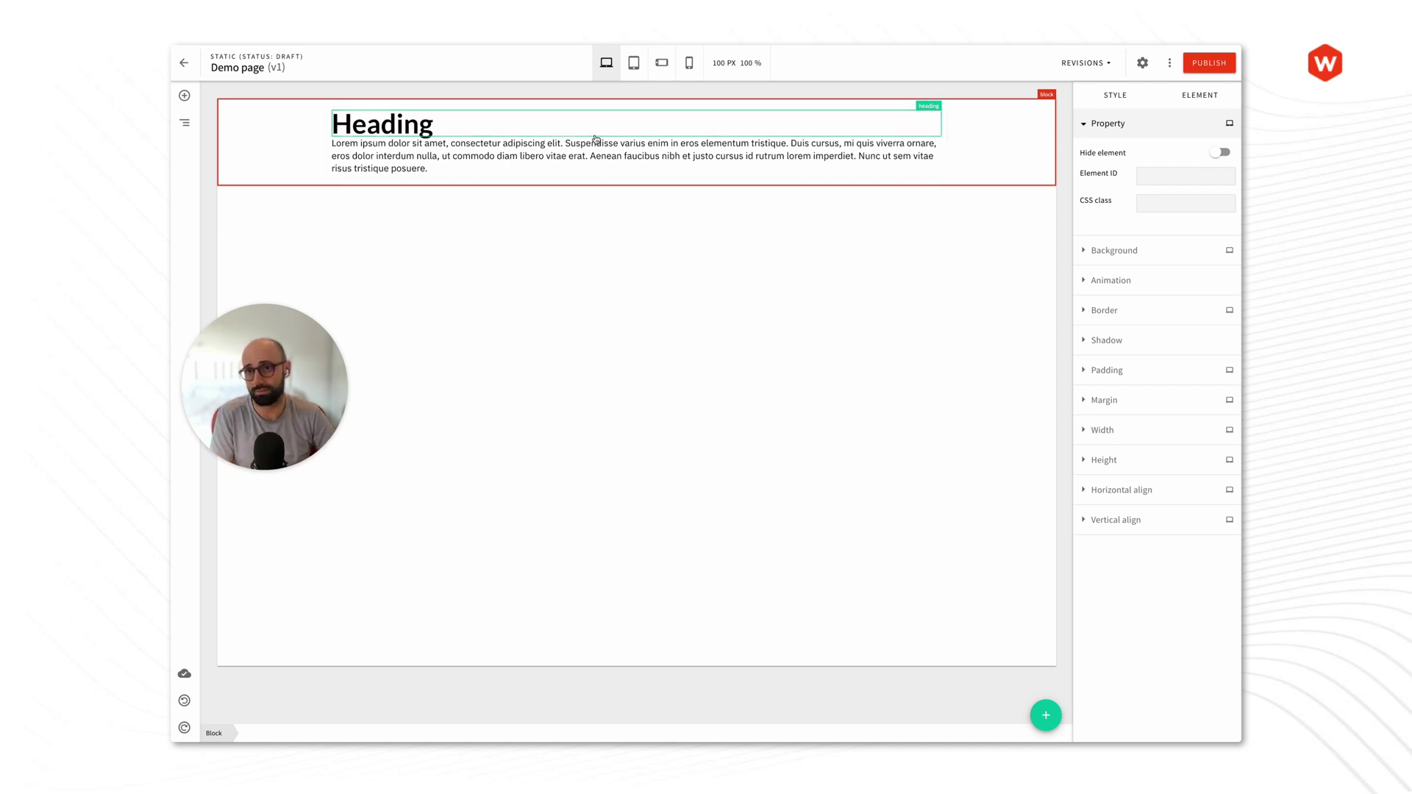
Step: Add a Button element from the Basic category below the paragraph in the same cell
click(375, 151)
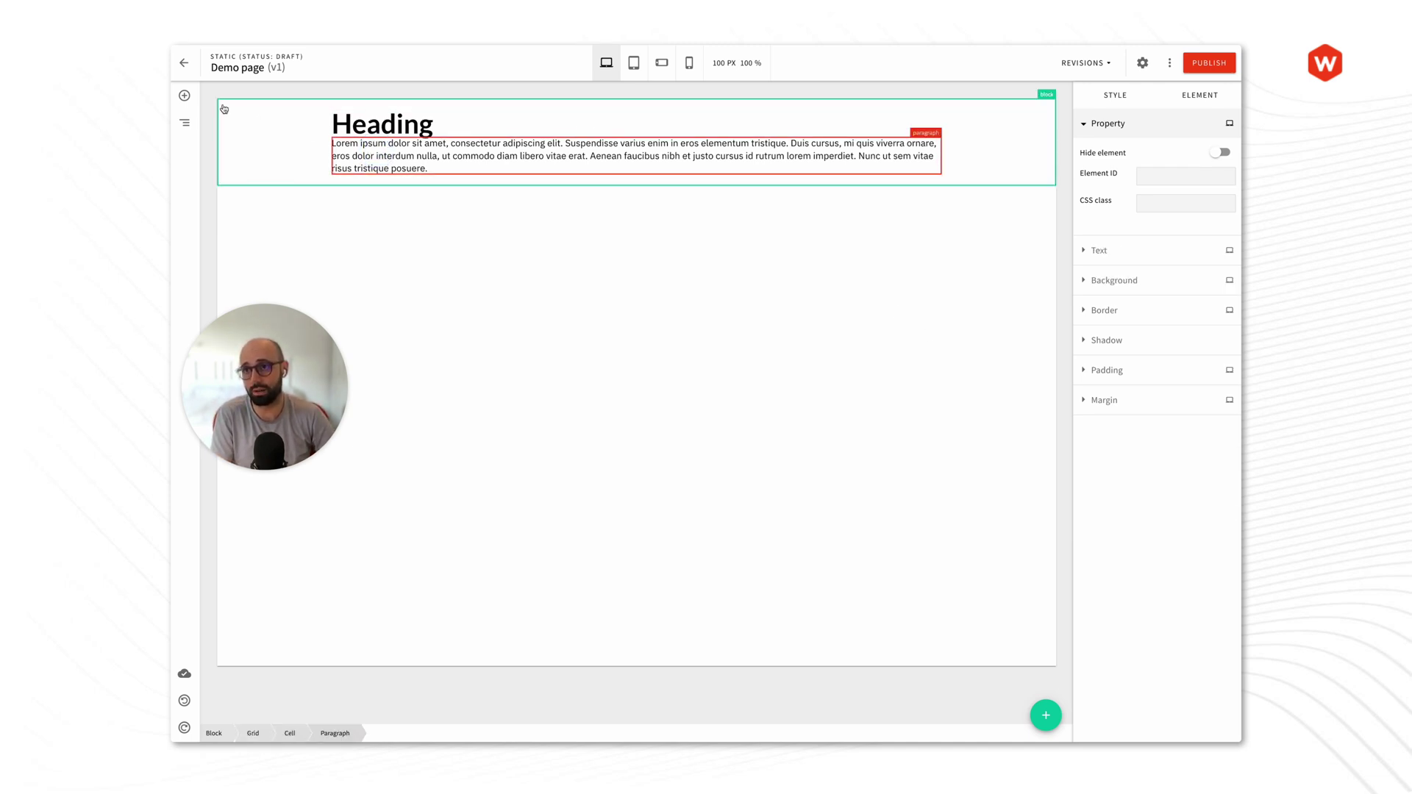
click(185, 96)
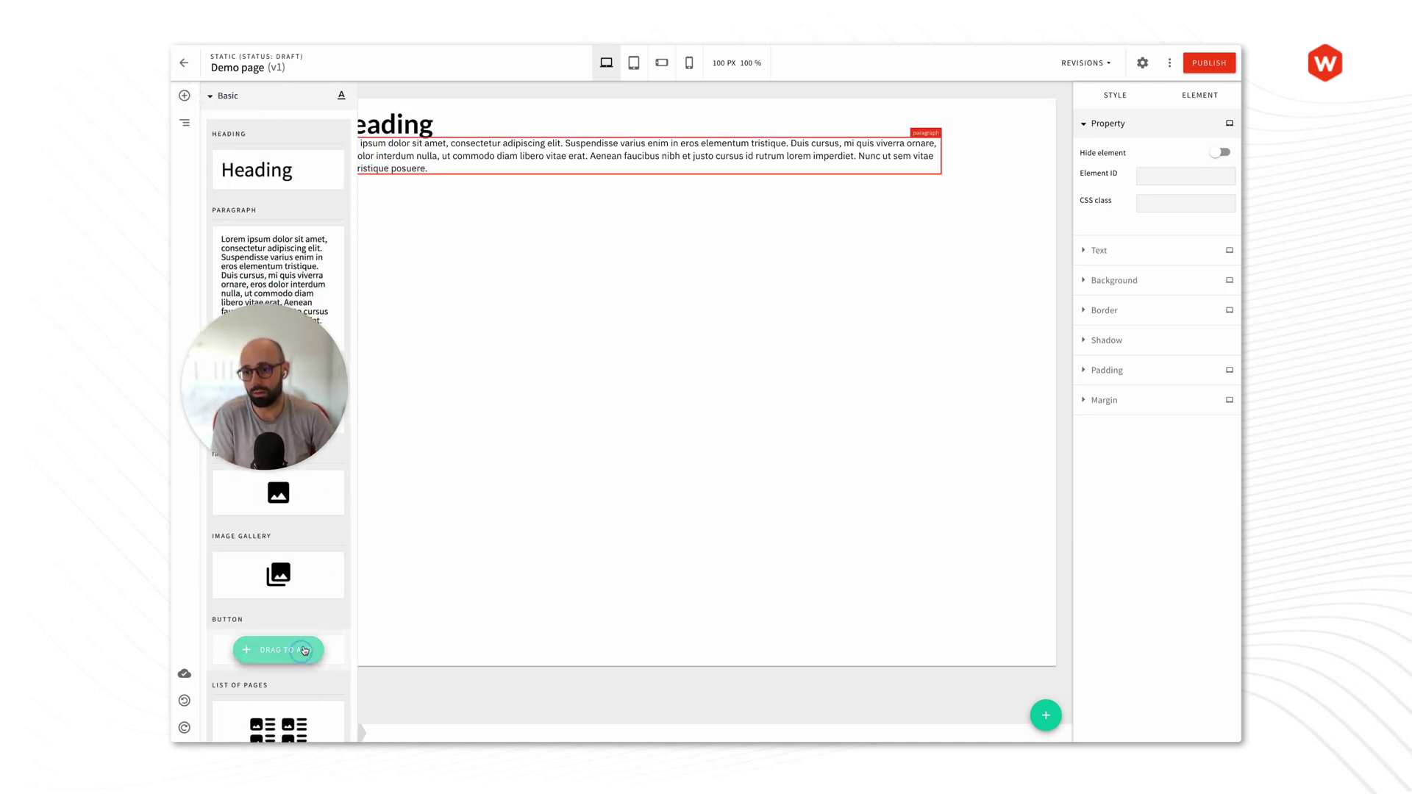
drag(278, 650, 533, 177)
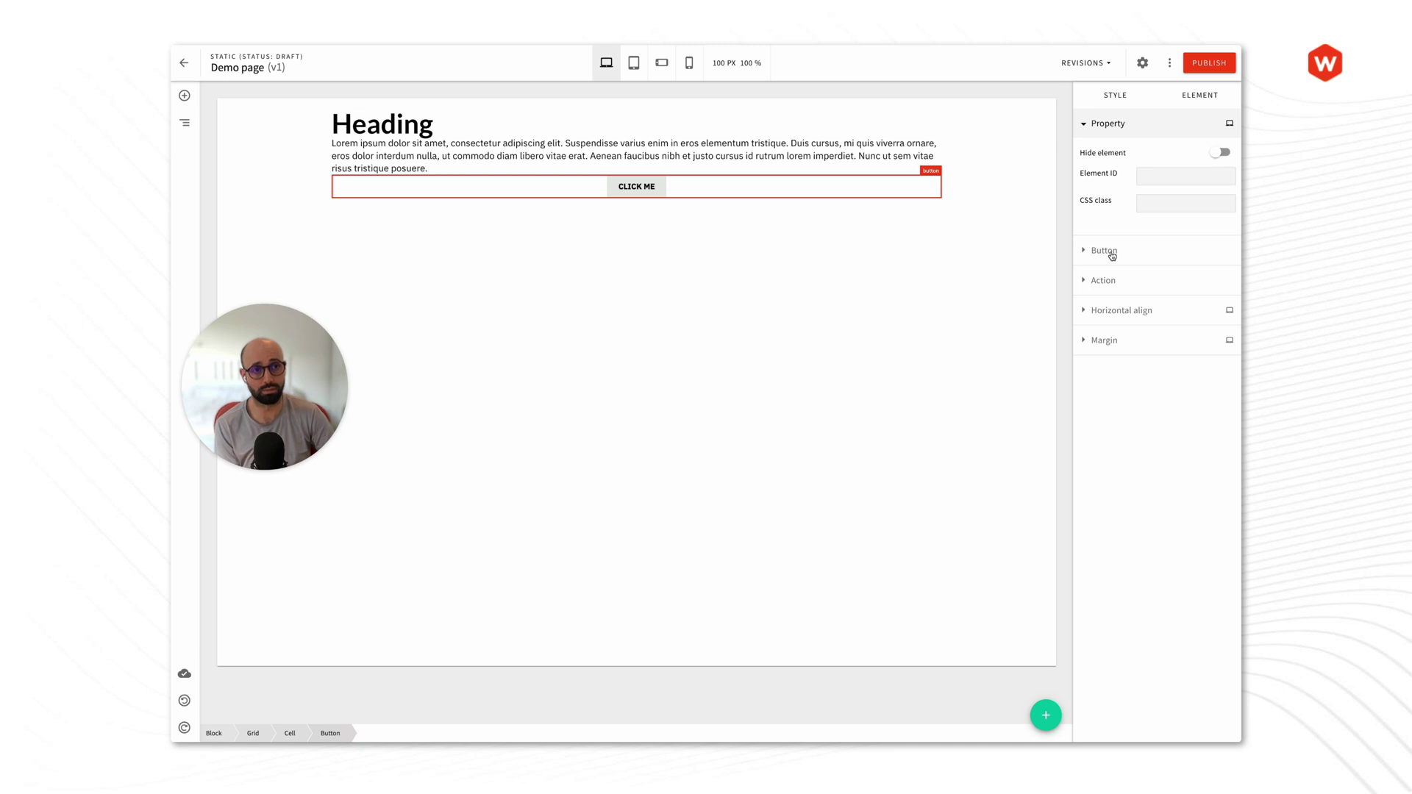
Step: Select the paragraph and the heading in turn to view their style settings
click(717, 156)
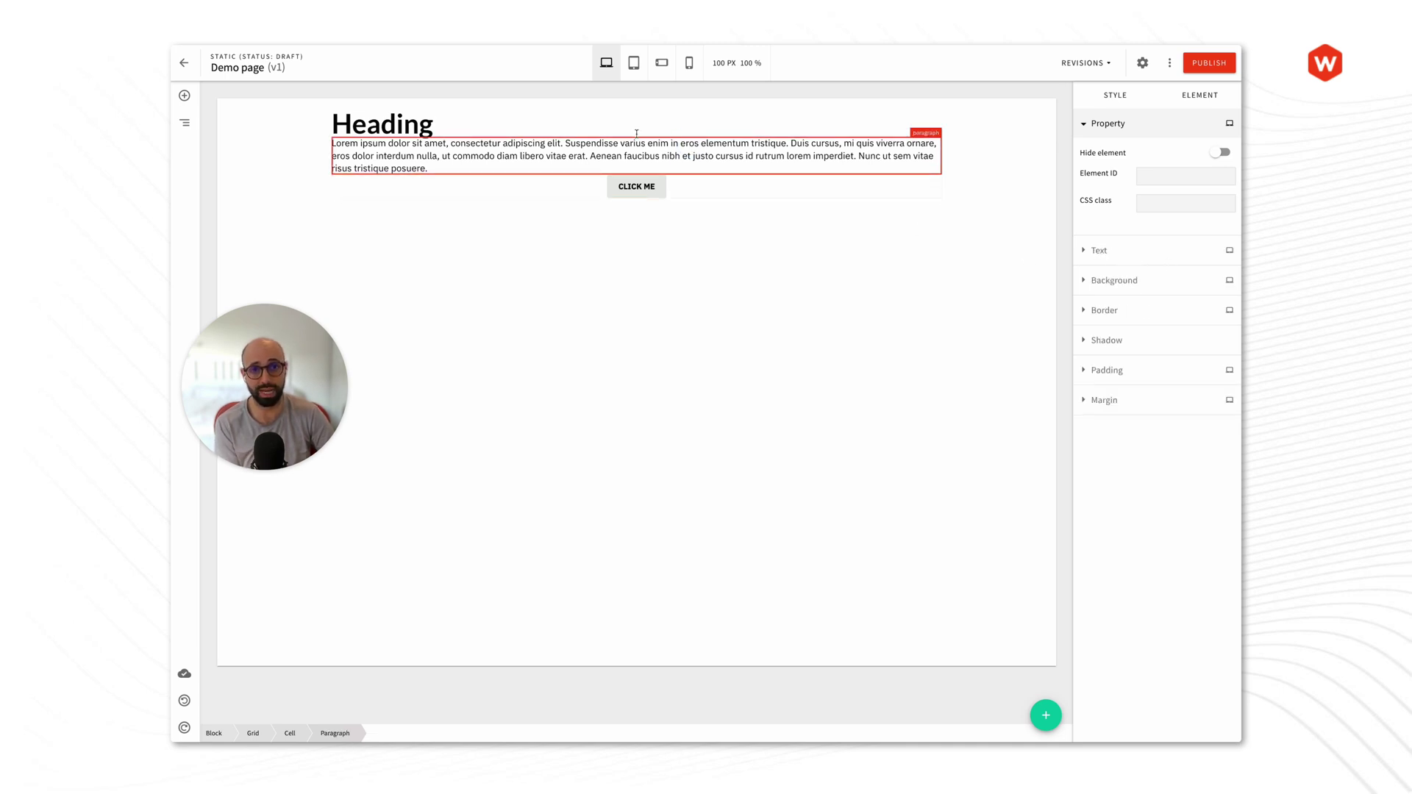
click(545, 122)
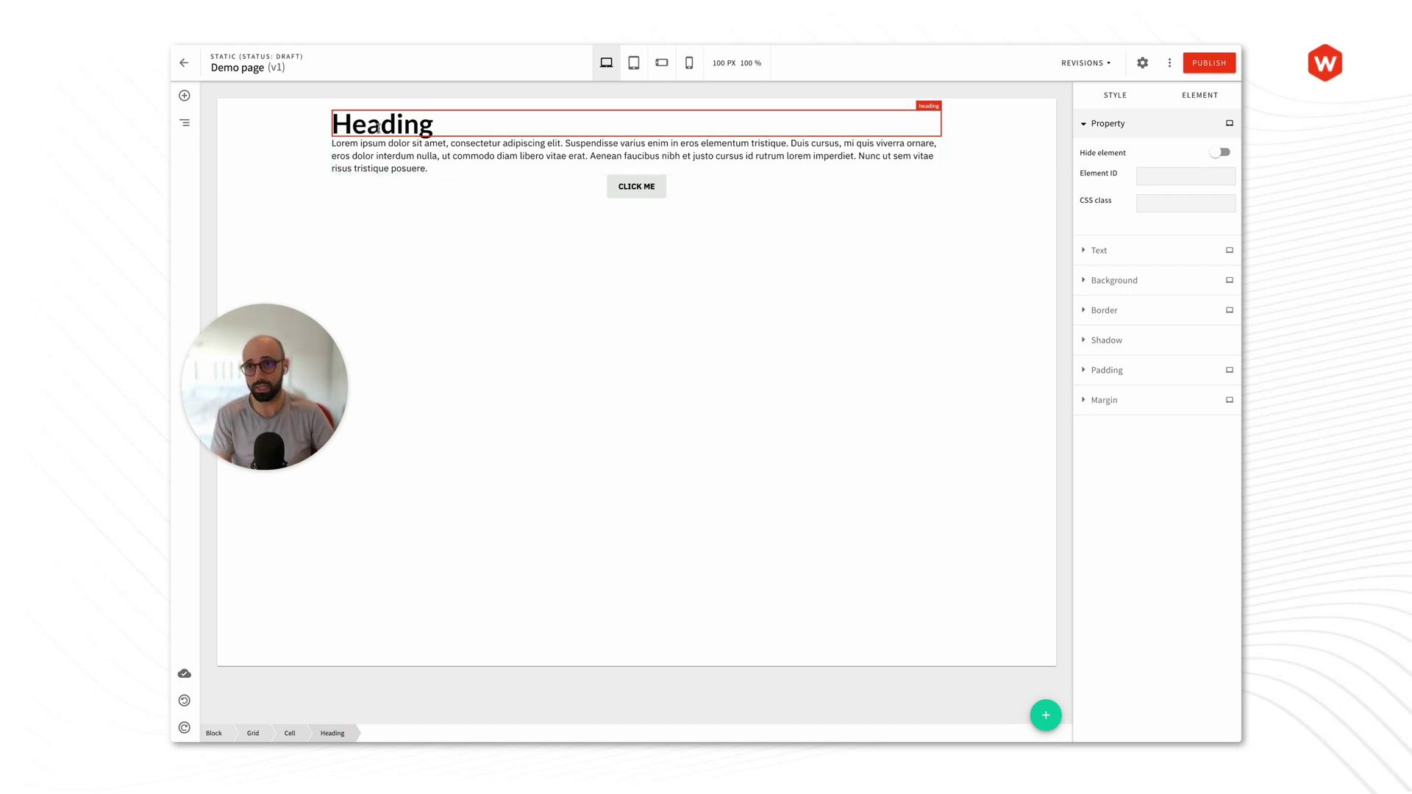
click(385, 162)
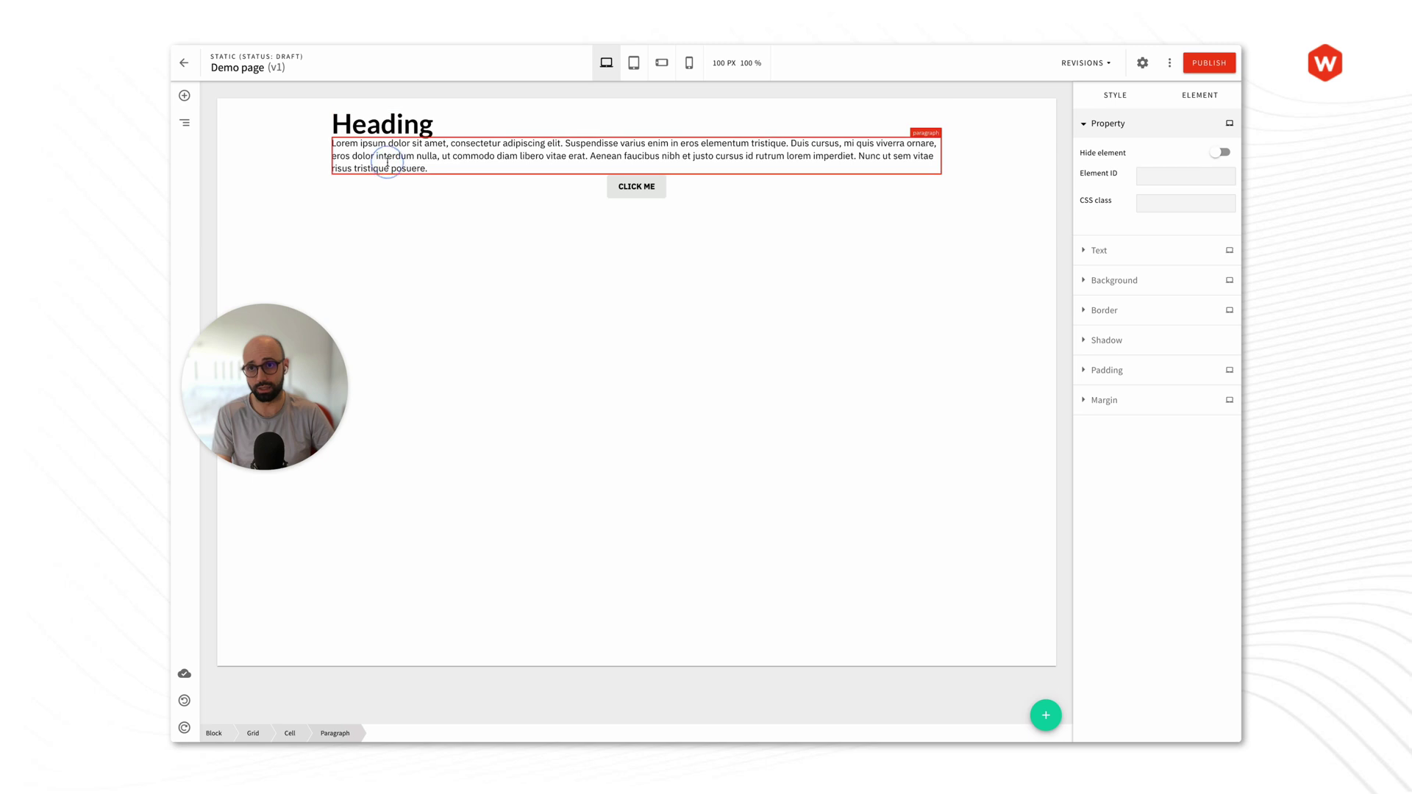
Step: Replace the heading's text with "I can now edit the text"
click(462, 125)
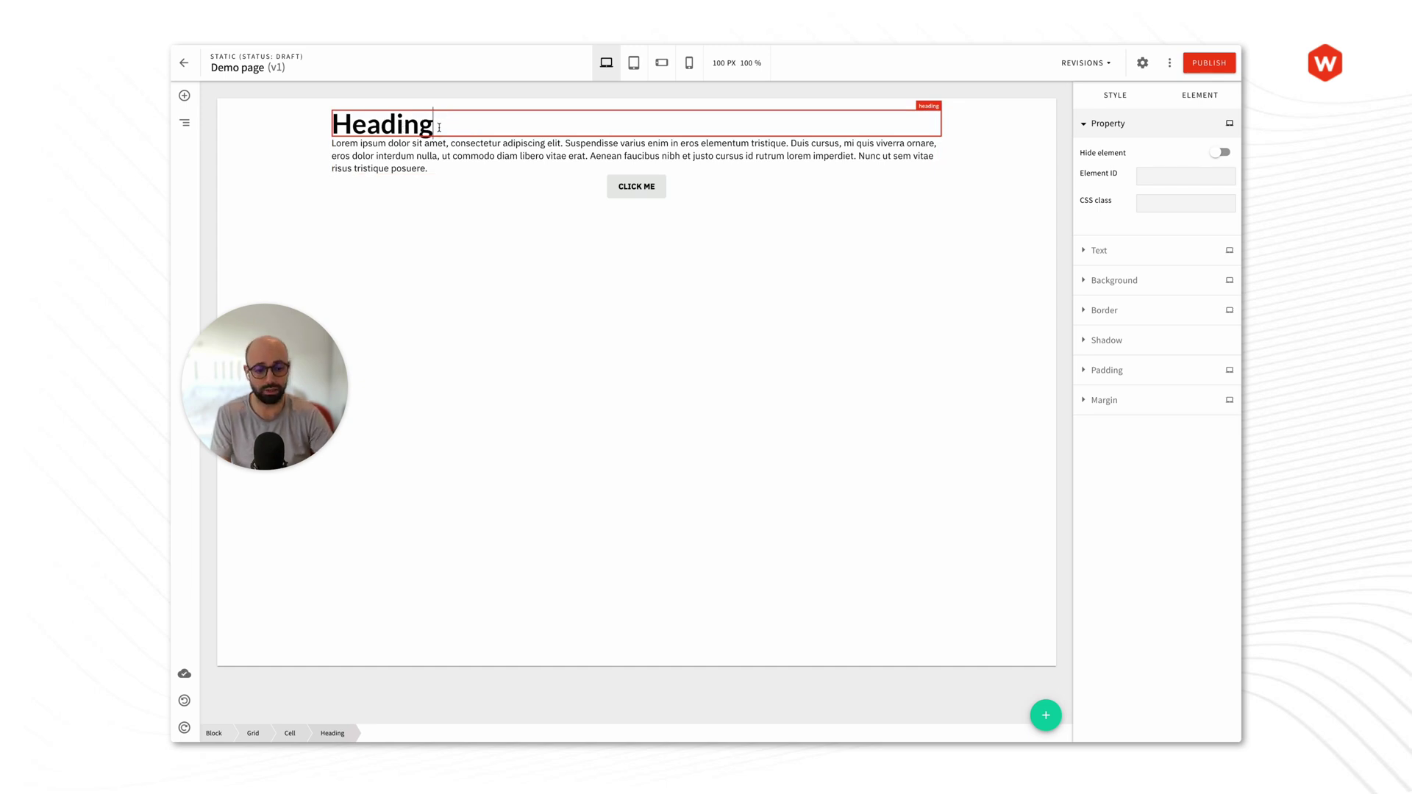
double_click(439, 127)
text(I can no)
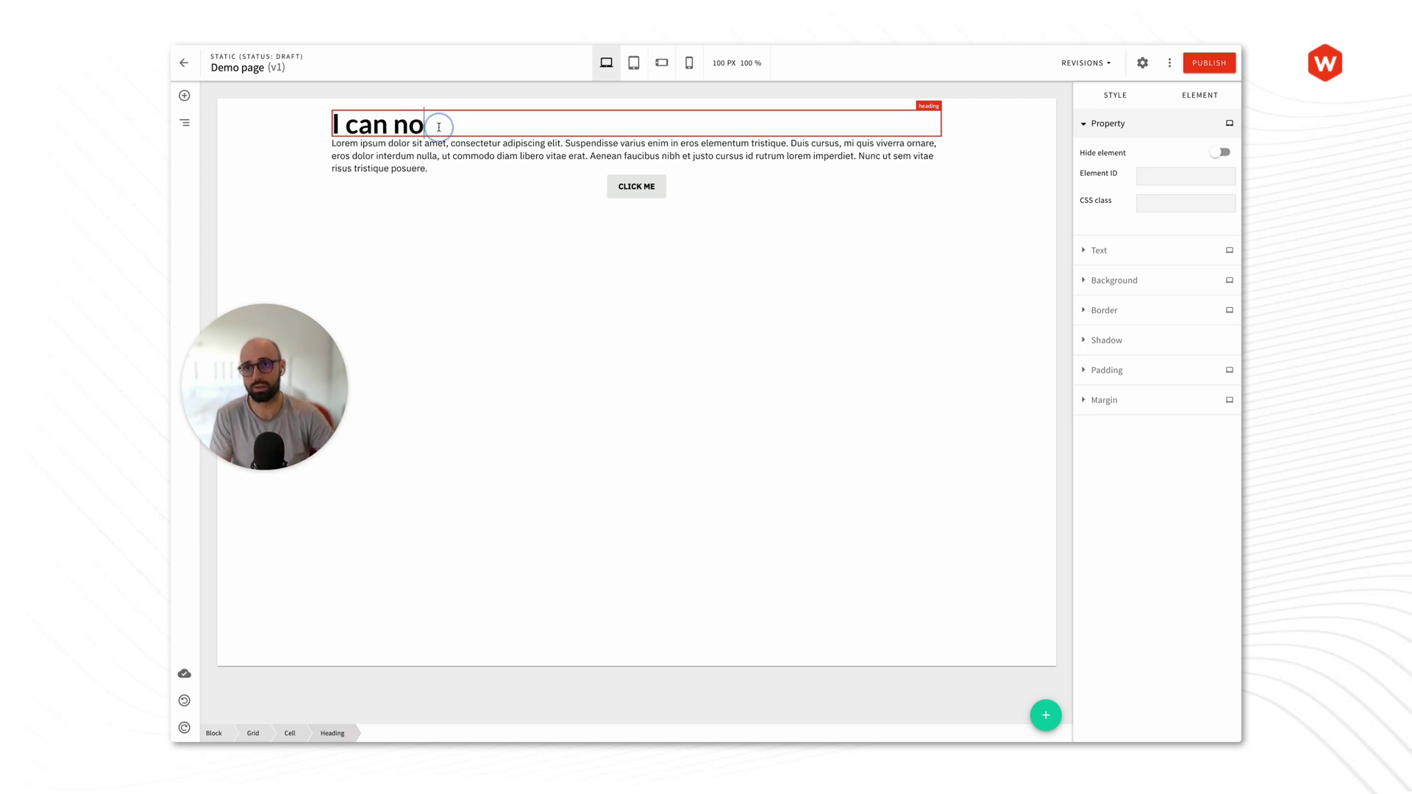
text(w edit )
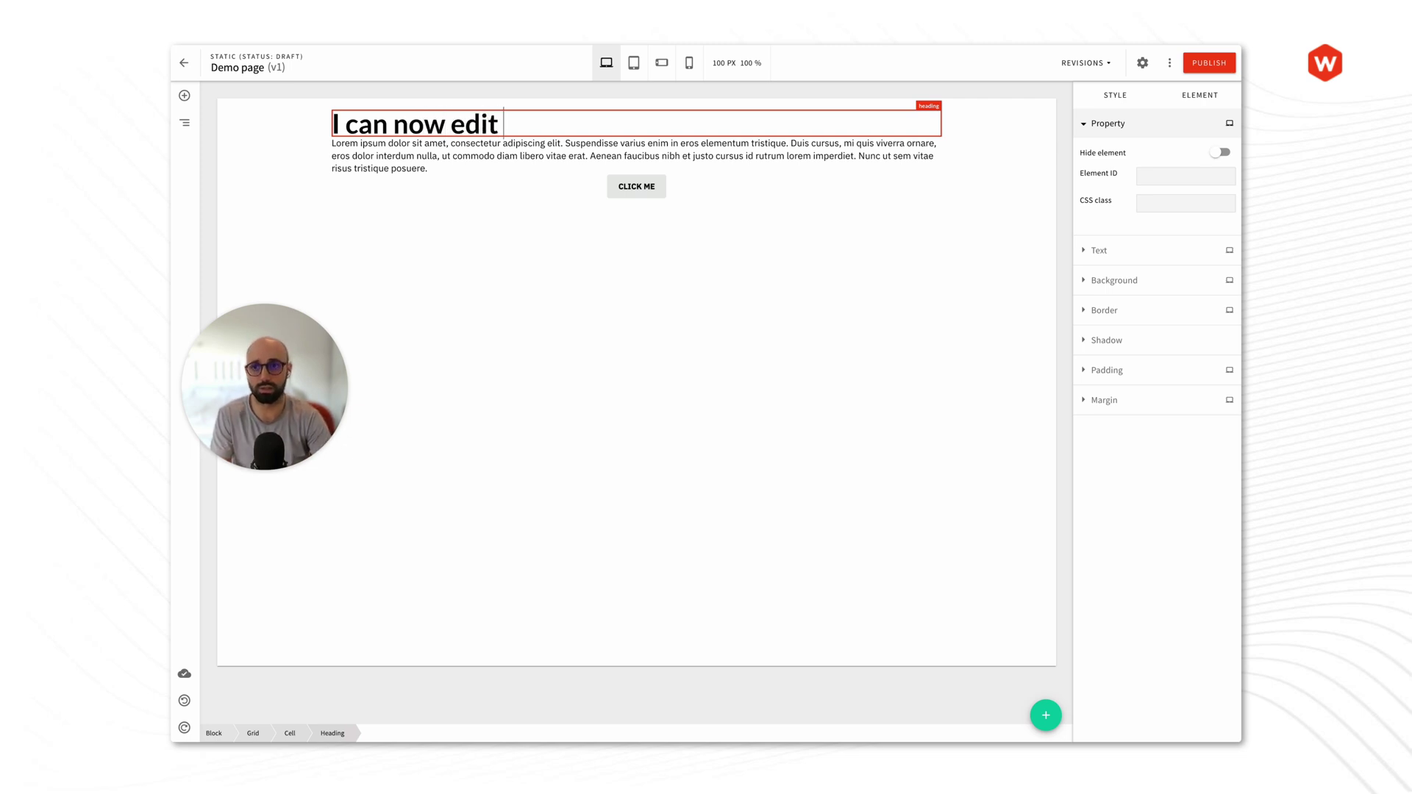
text(the text)
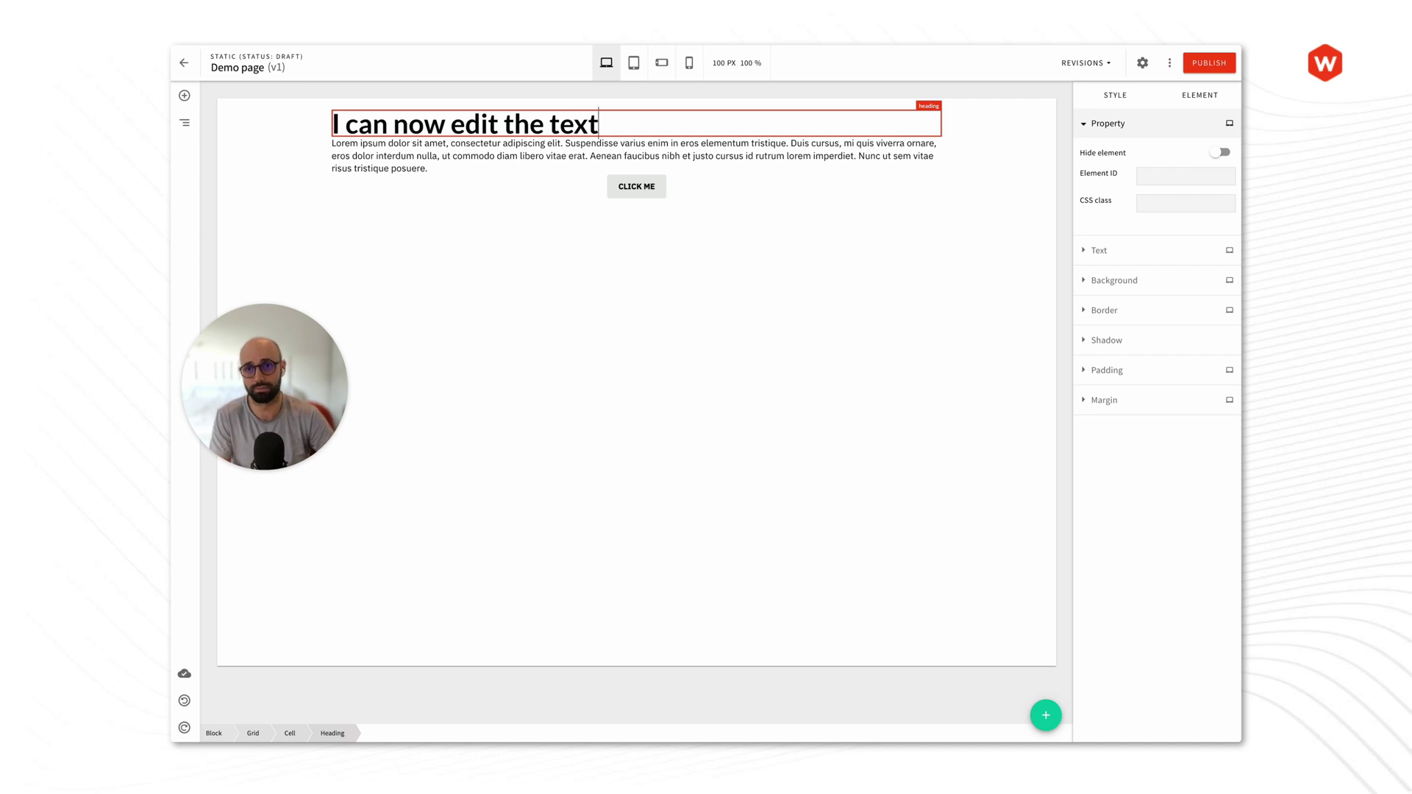
click(420, 228)
Step: Apply the 11px font size and a red text color to the word "edit" in the heading
double_click(476, 131)
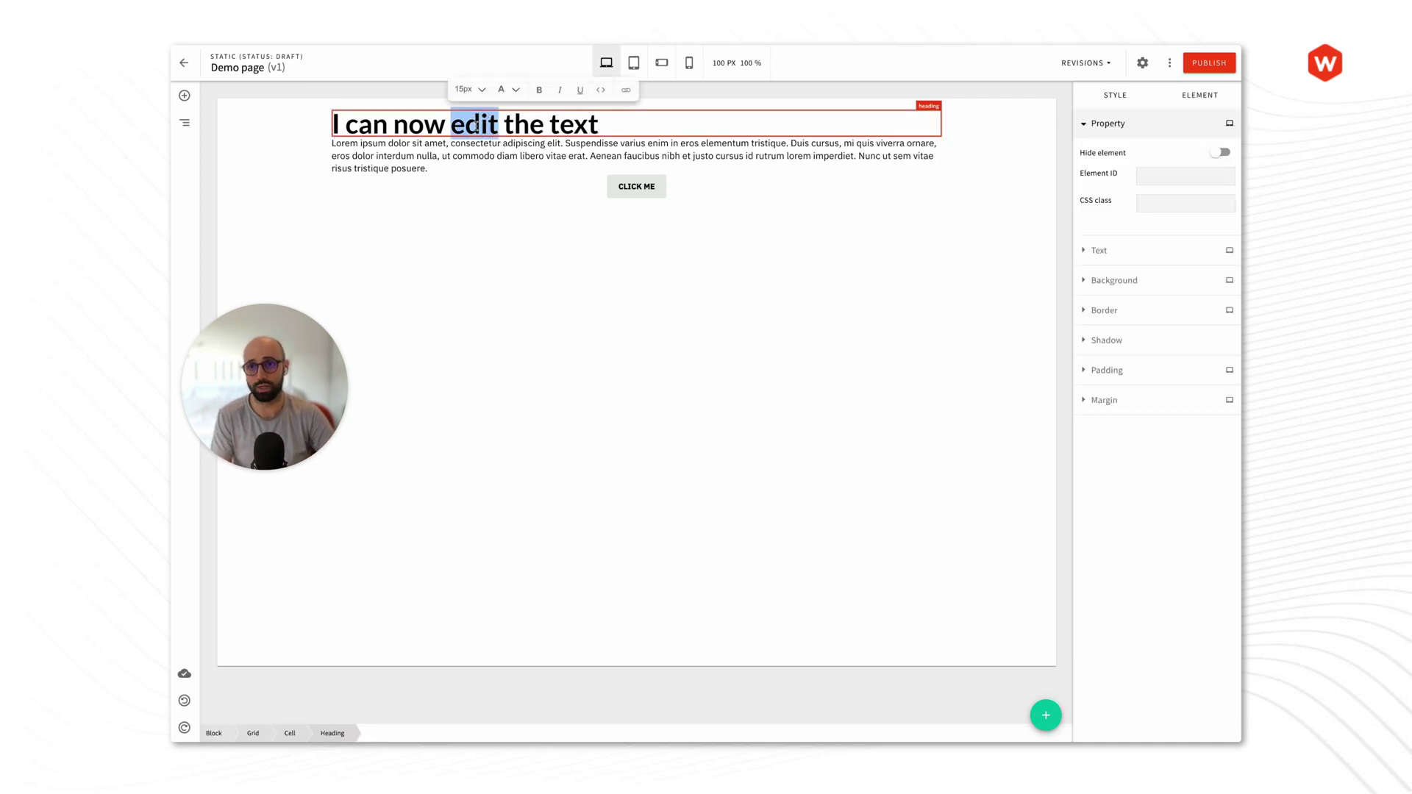
click(469, 89)
click(471, 176)
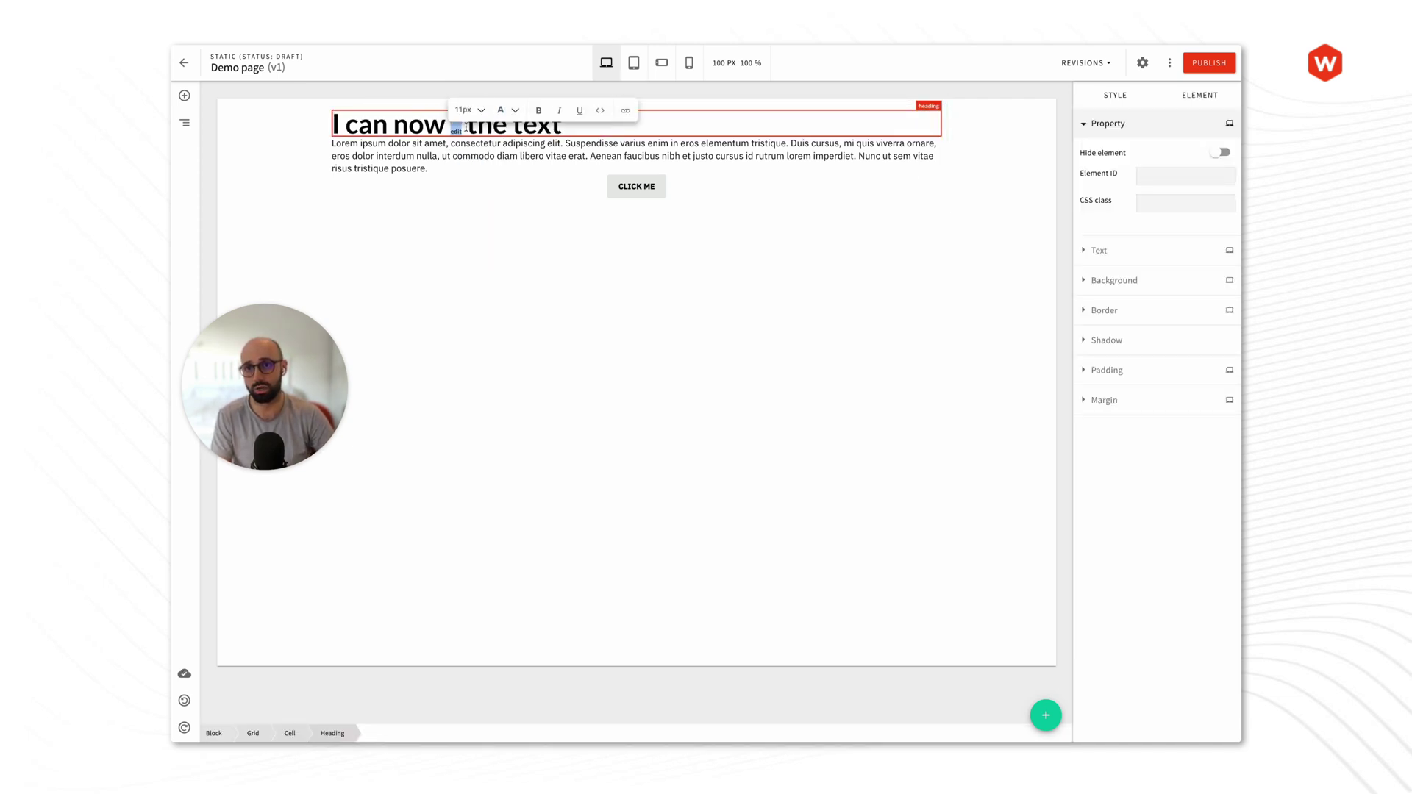
click(502, 110)
click(505, 135)
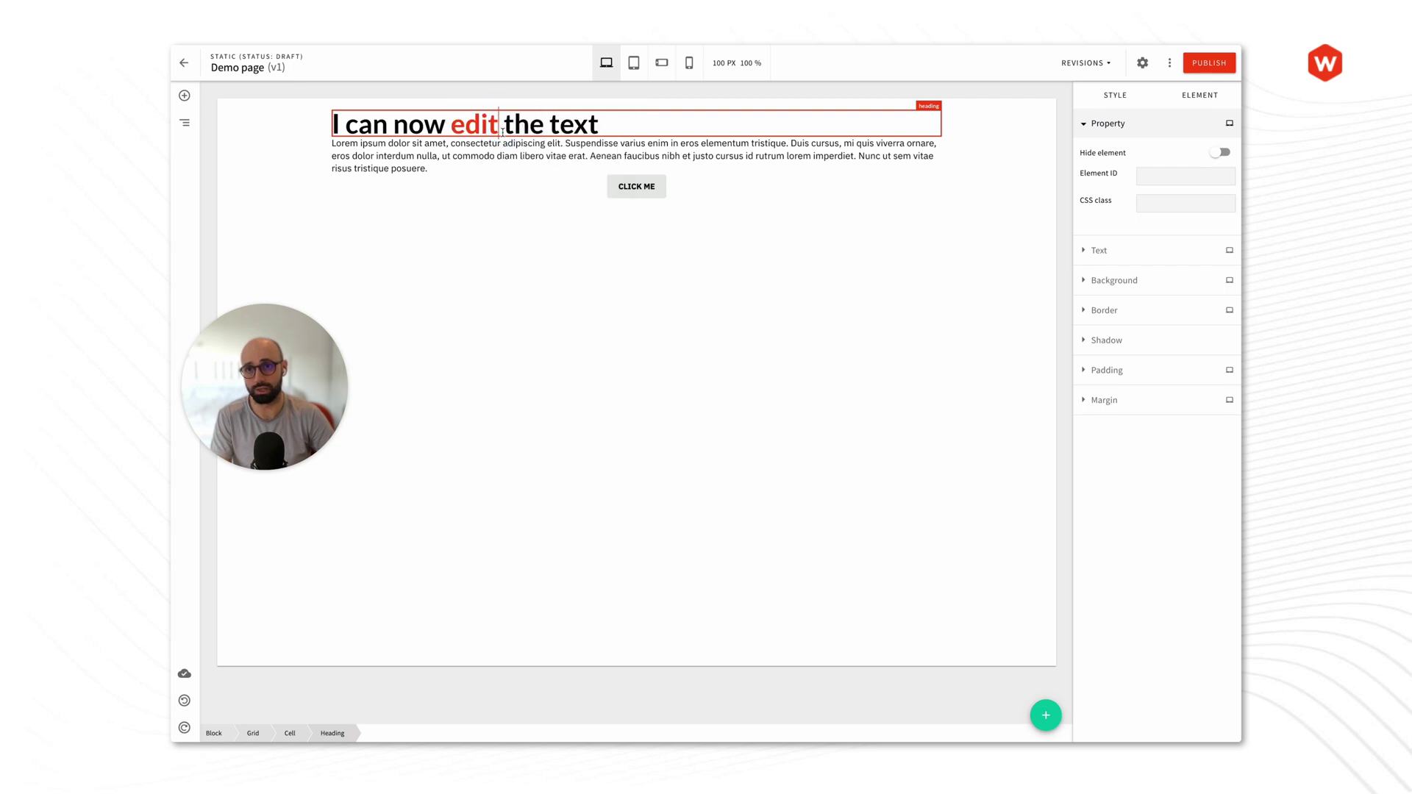
Step: Open the paragraph's text for inline editing and leave it without entering anything
click(490, 157)
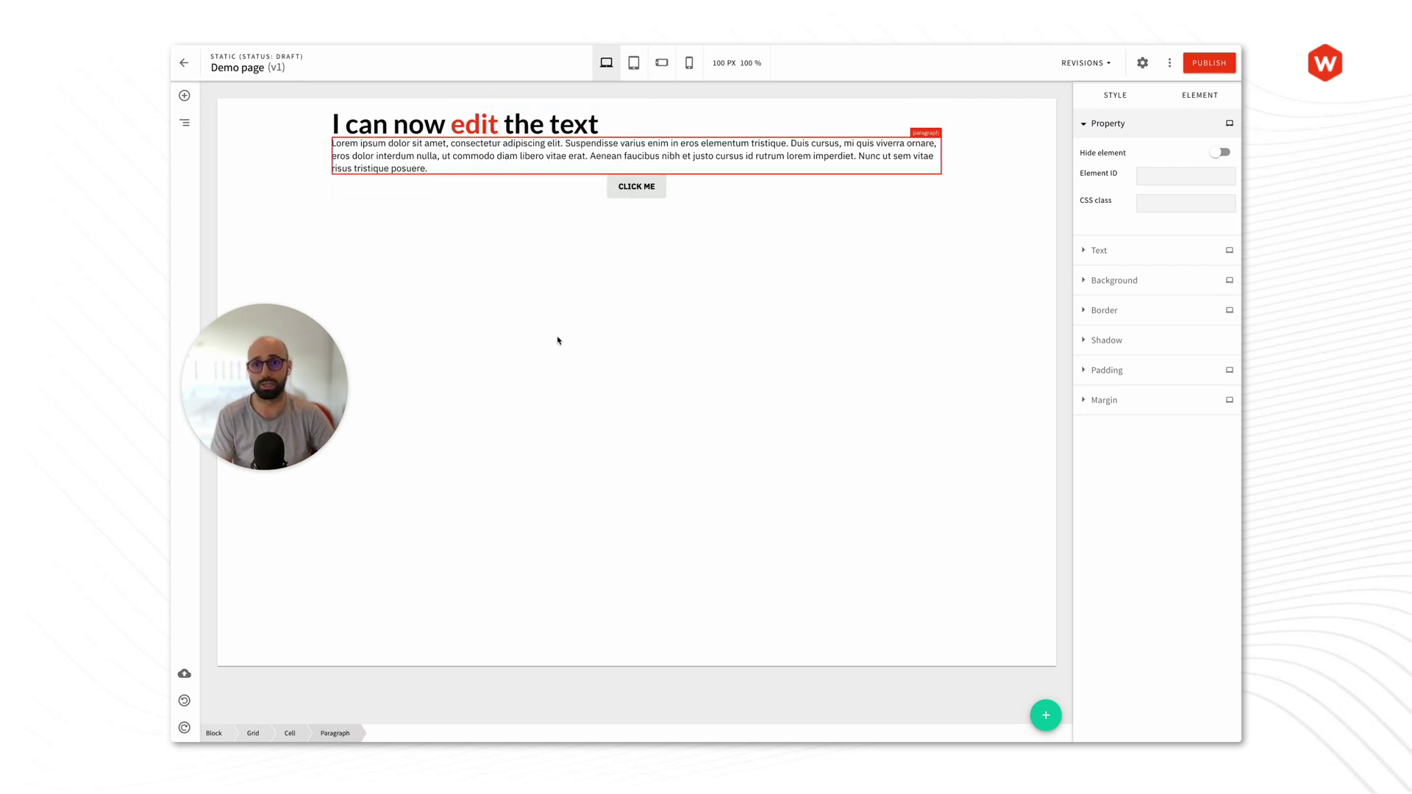
double_click(473, 156)
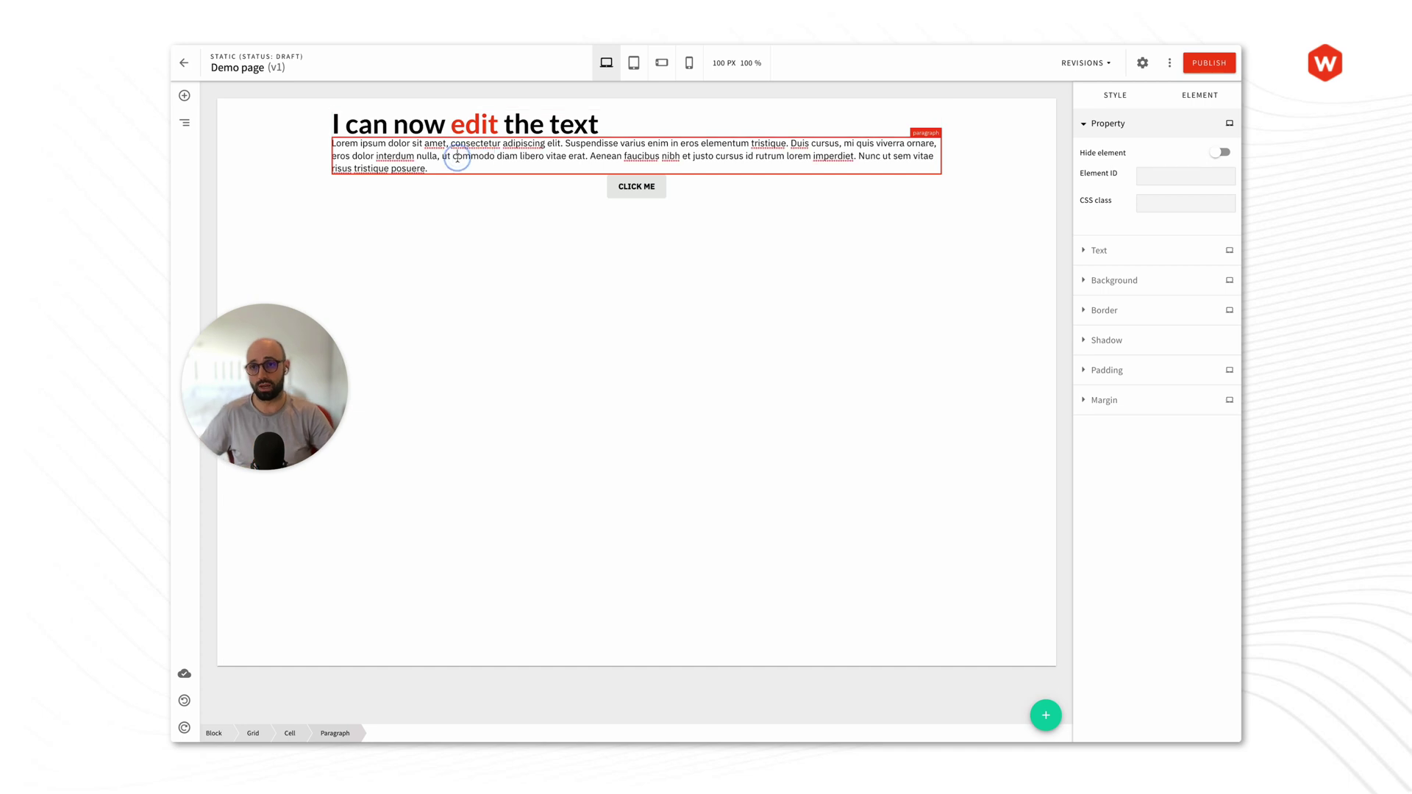
click(527, 163)
click(563, 258)
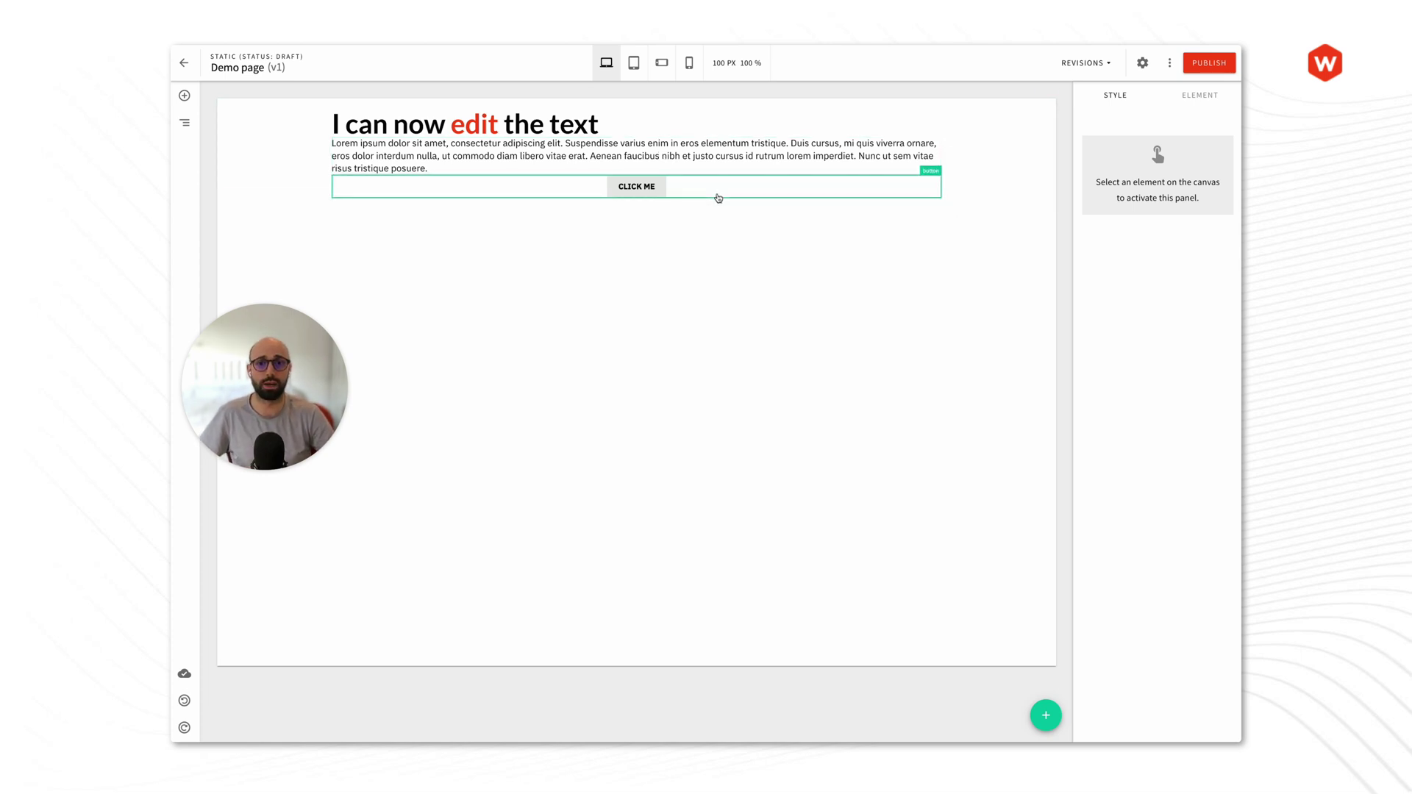
Step: Select the heading and examine the hierarchy around it in the Navigator, selecting its parent cell and grid
click(691, 127)
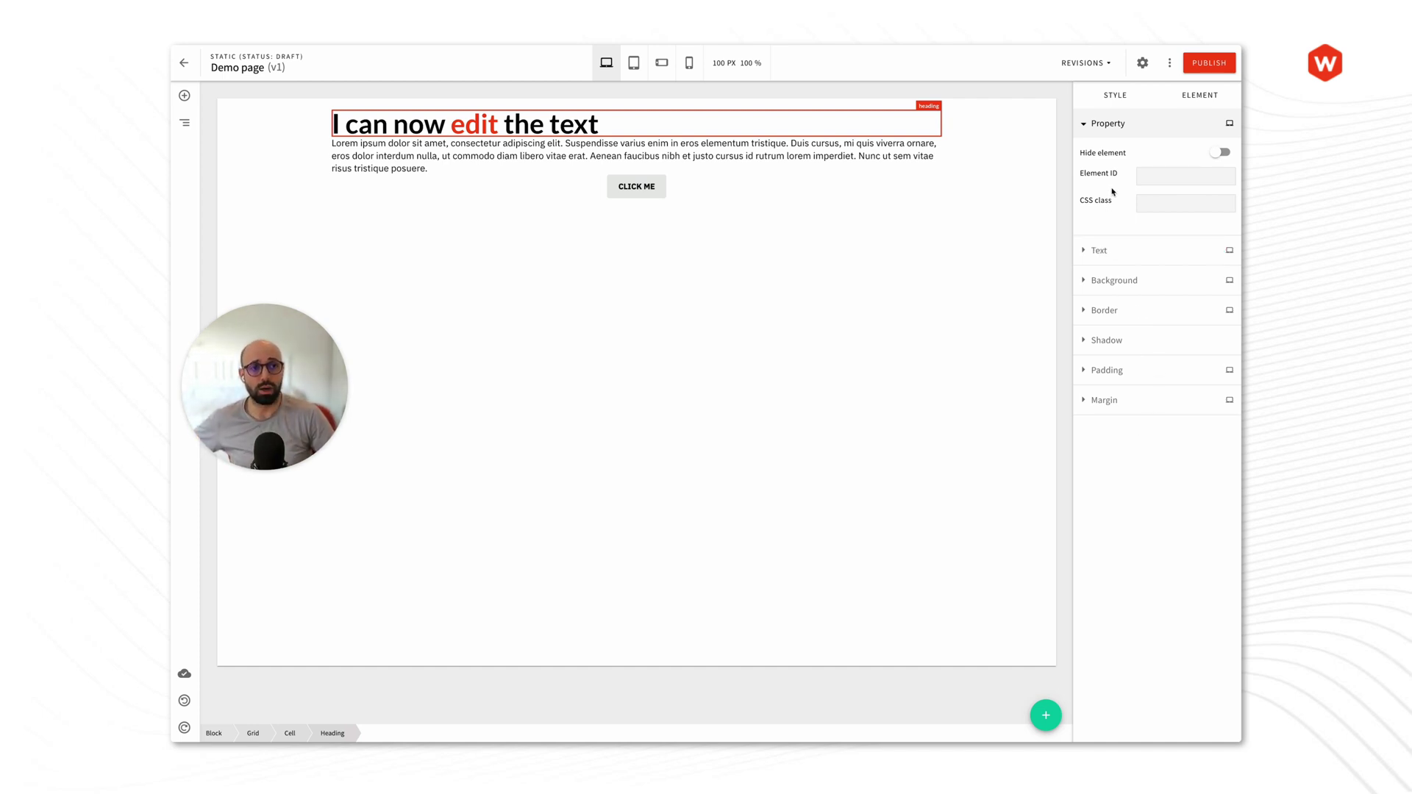
click(1107, 124)
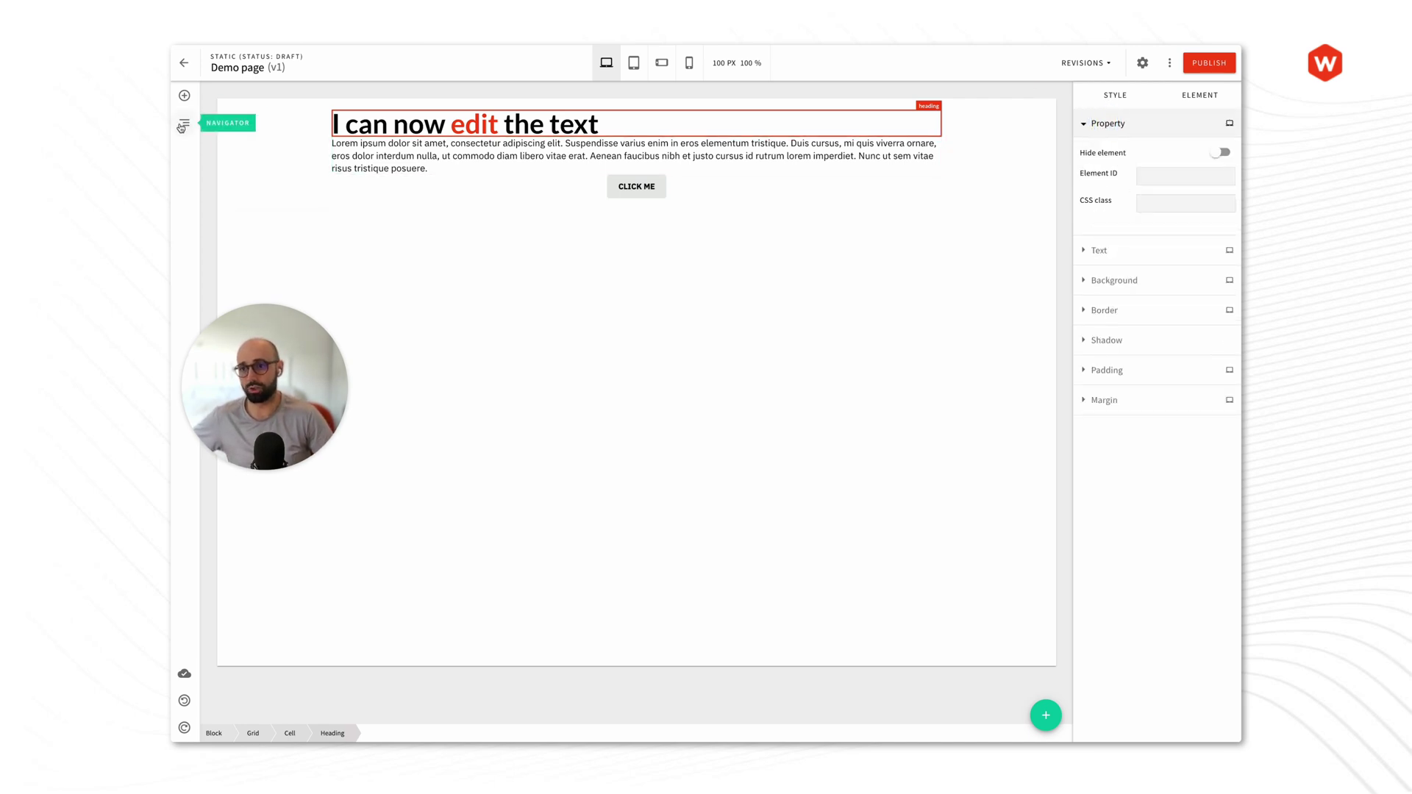
click(181, 128)
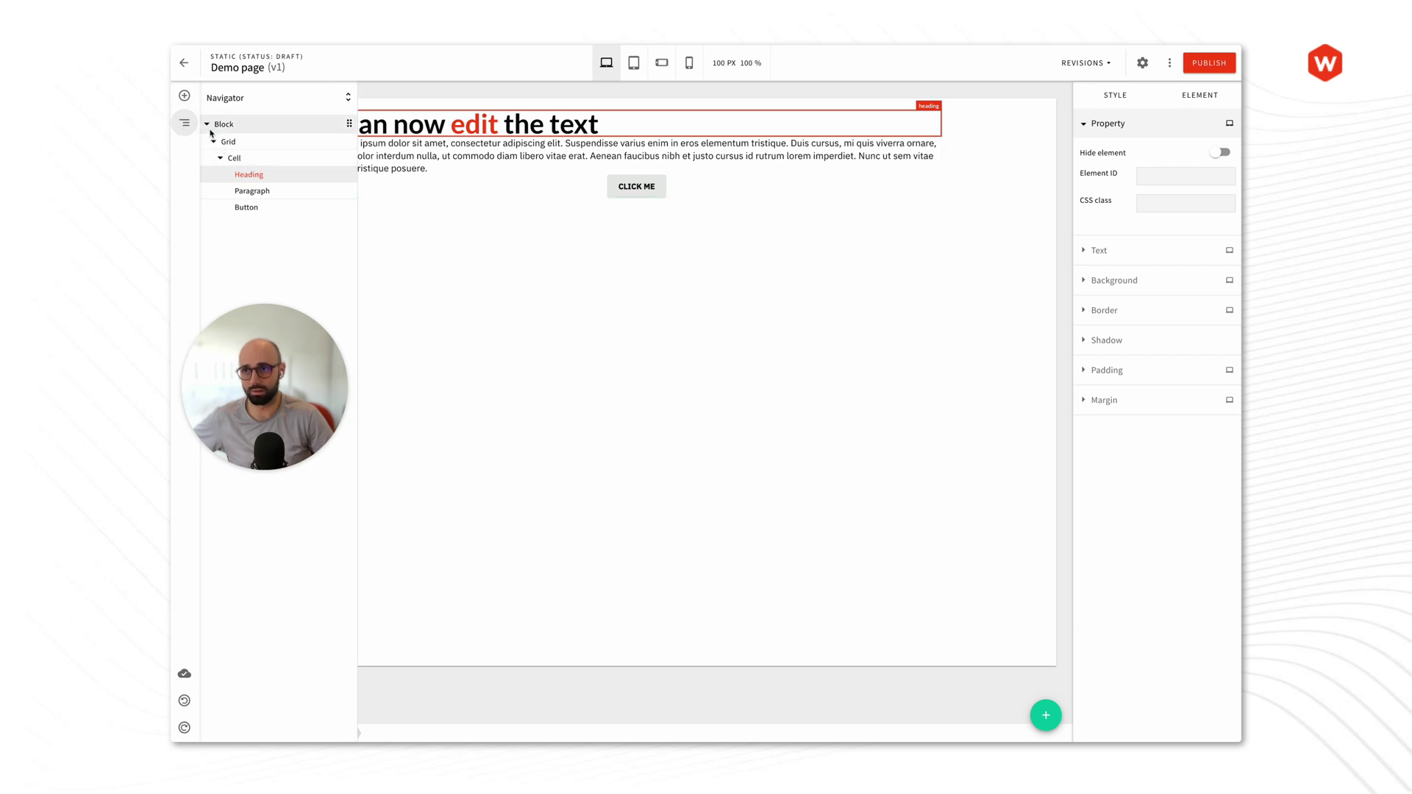
click(207, 124)
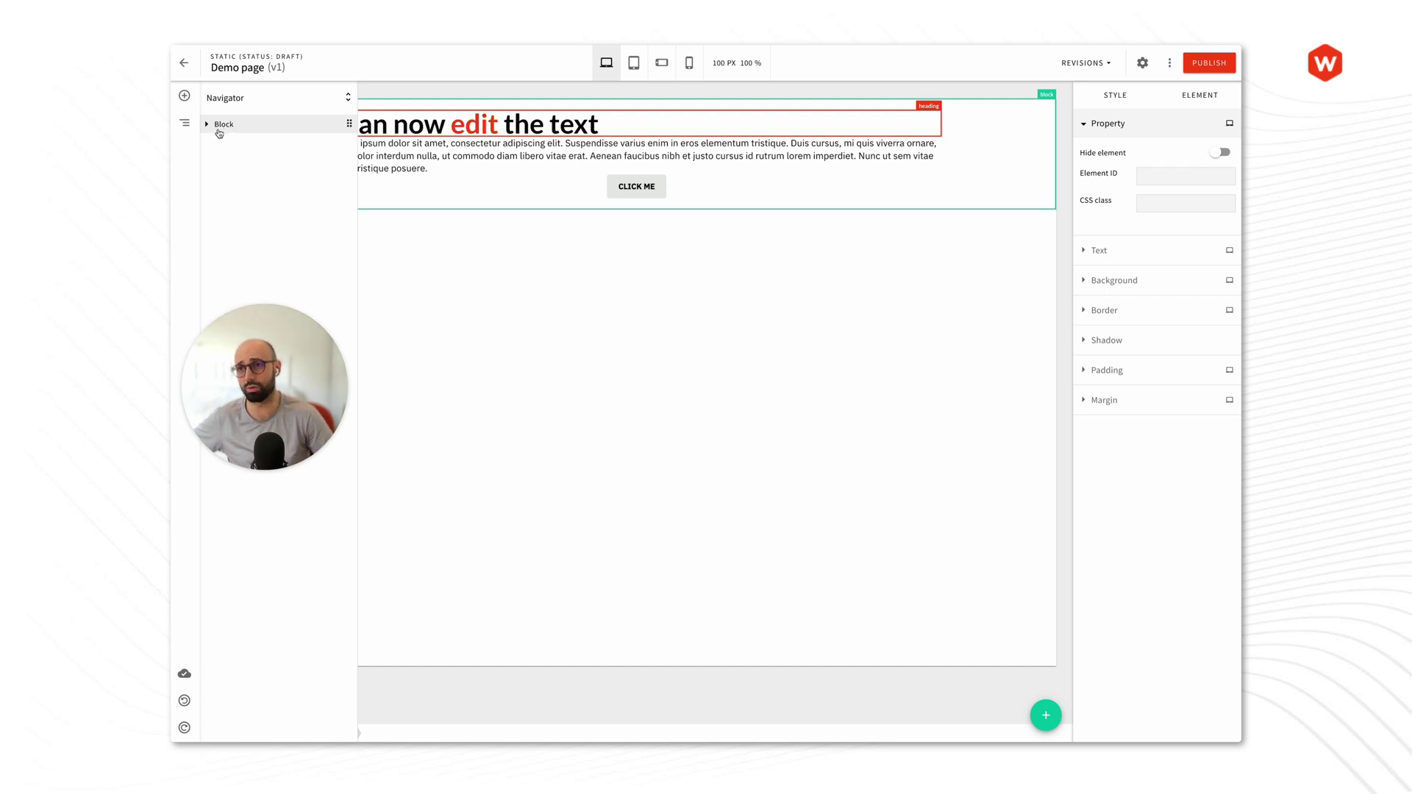
click(210, 127)
click(259, 157)
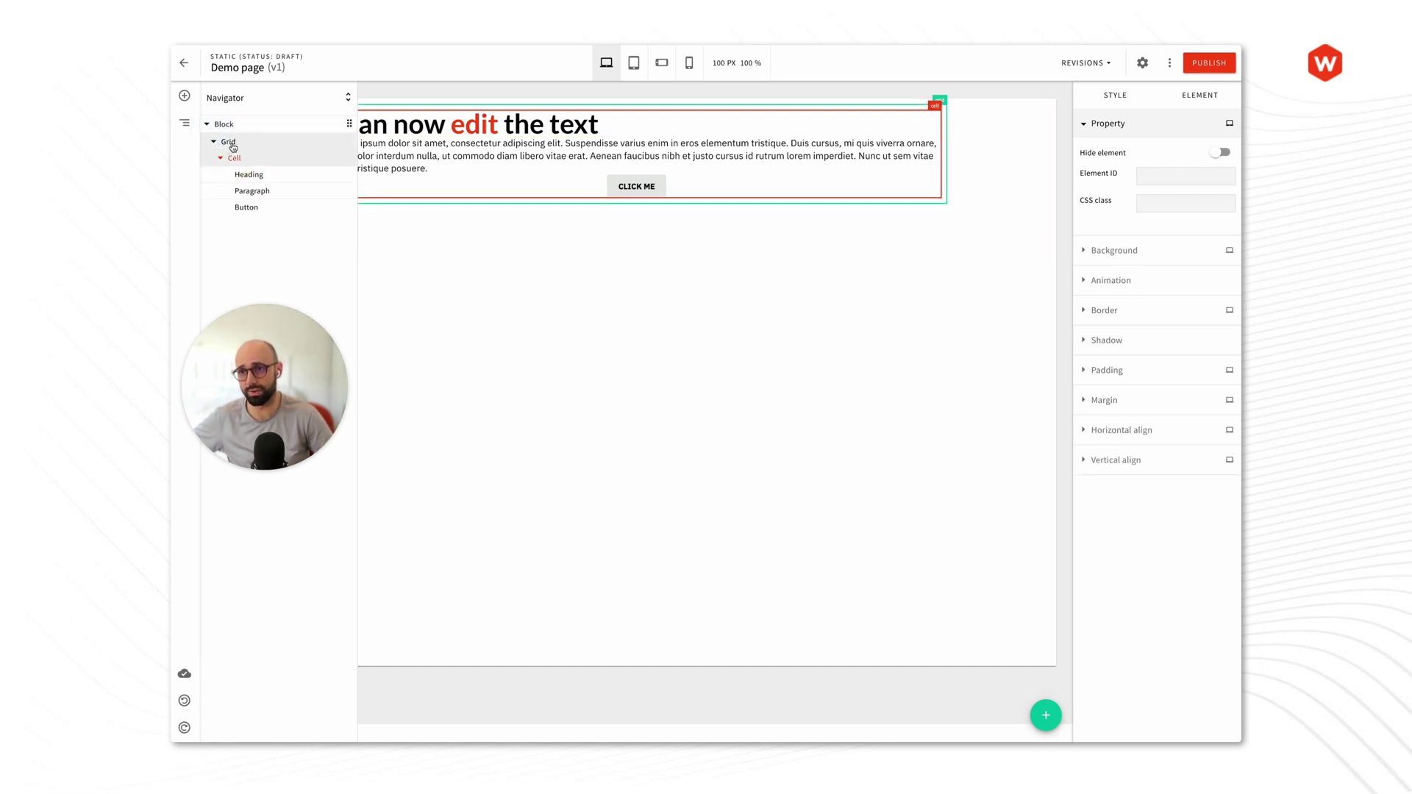
click(237, 145)
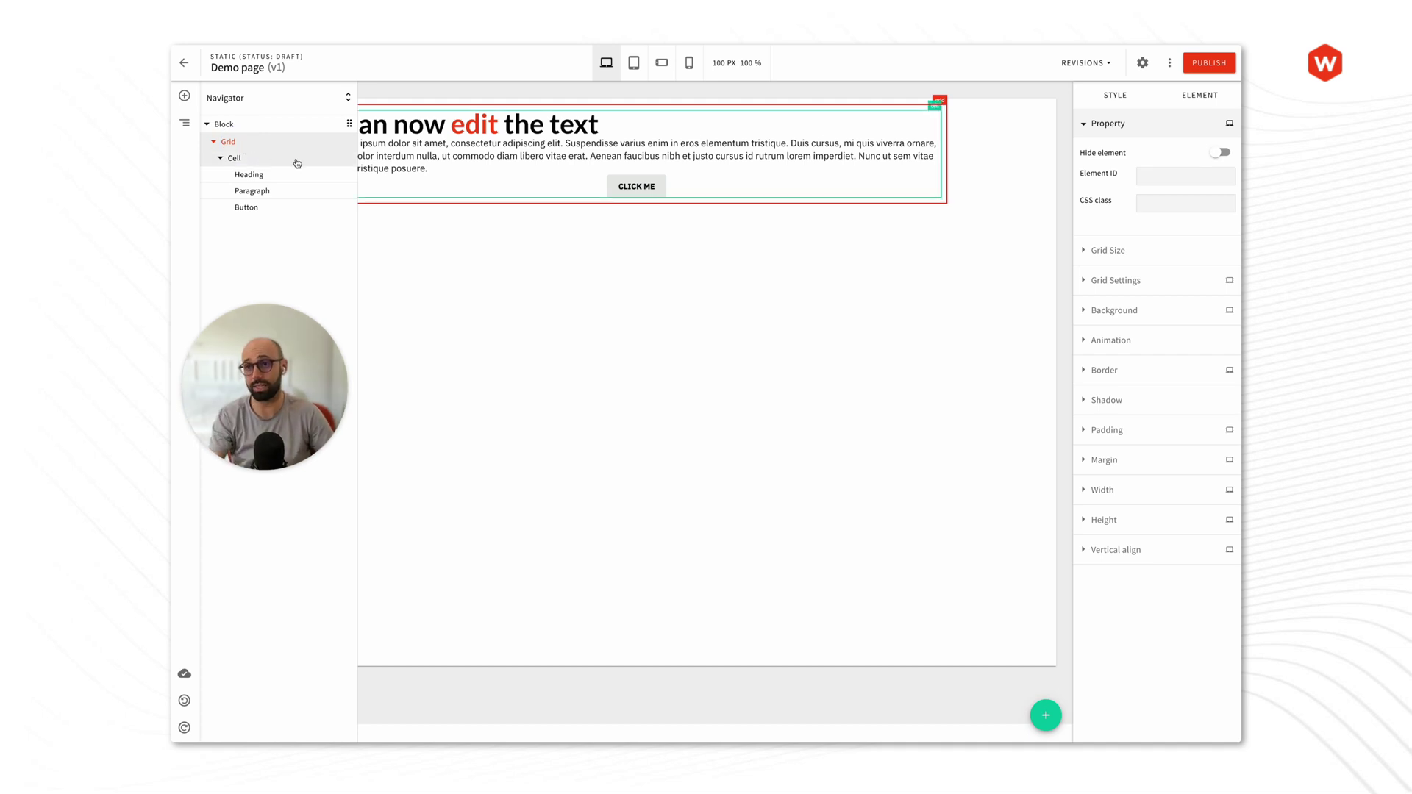
Step: Select the top-level block and set its Element ID to my-main-block
click(245, 129)
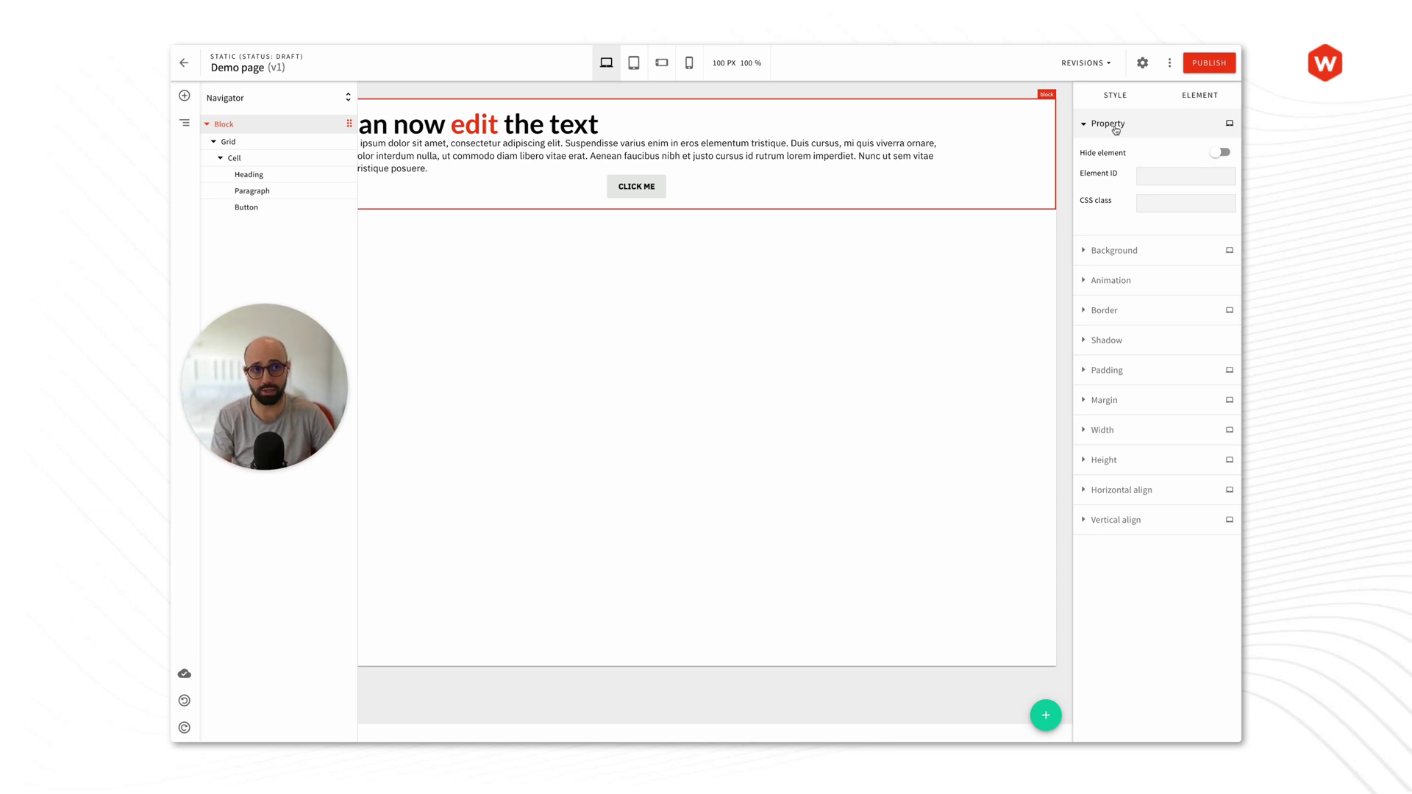
click(1157, 180)
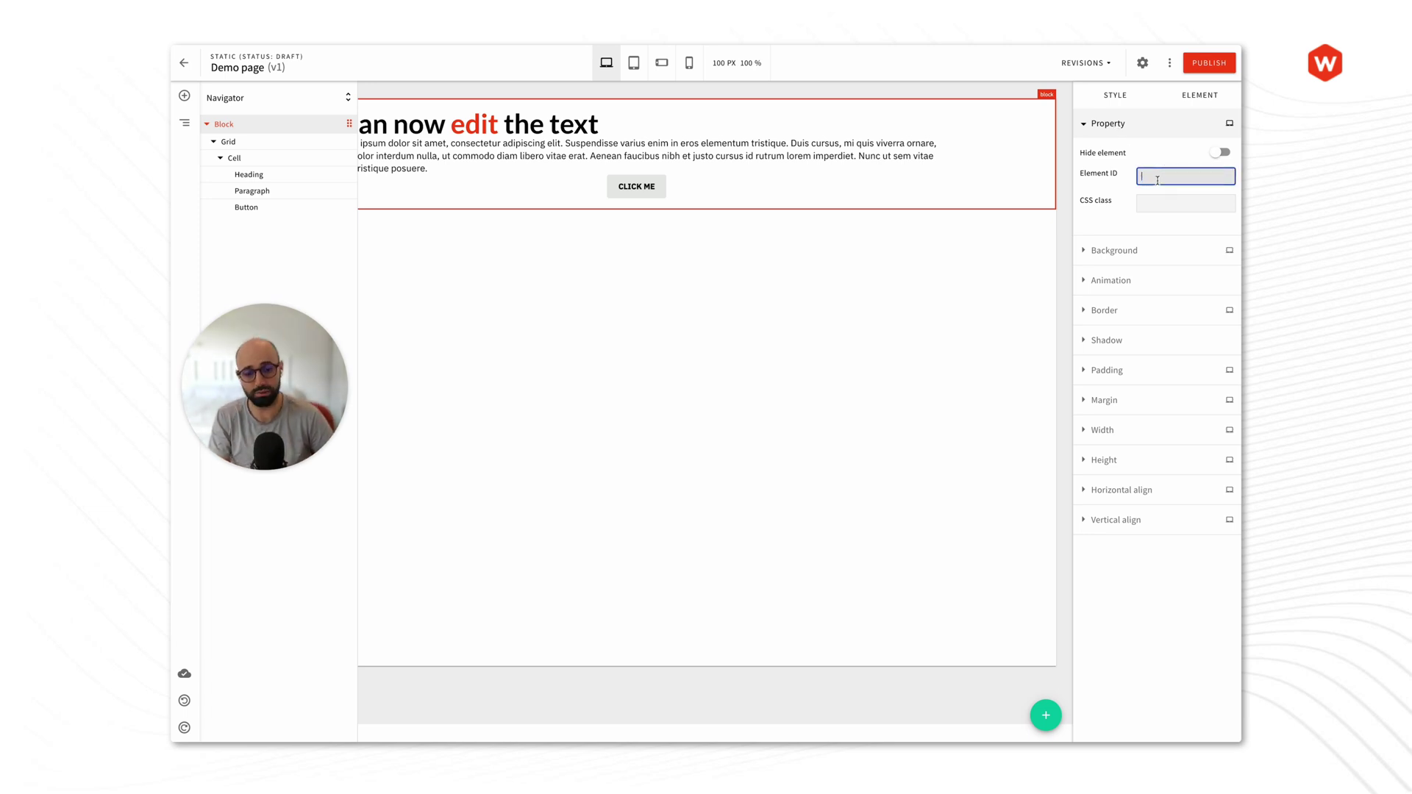
text(my)
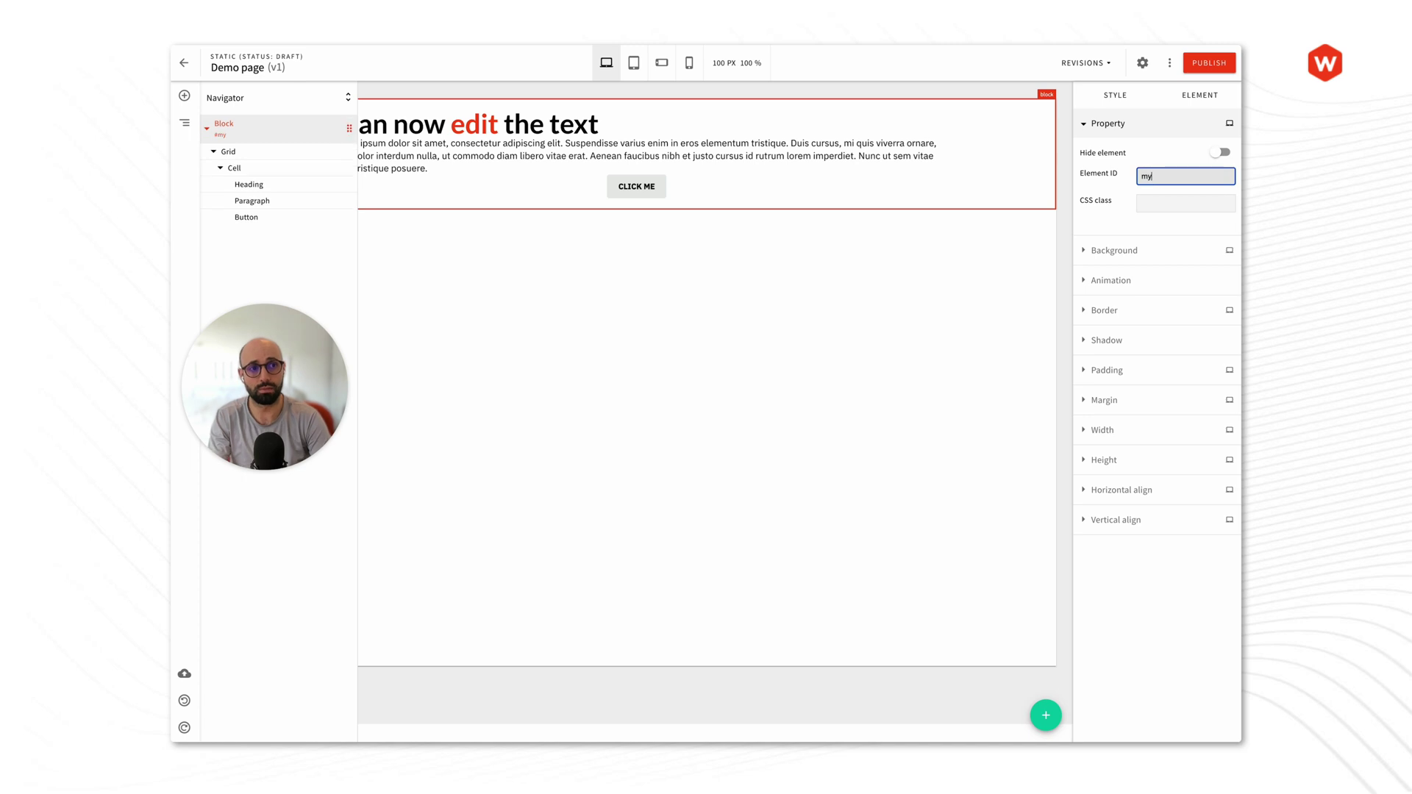
text(-main-block)
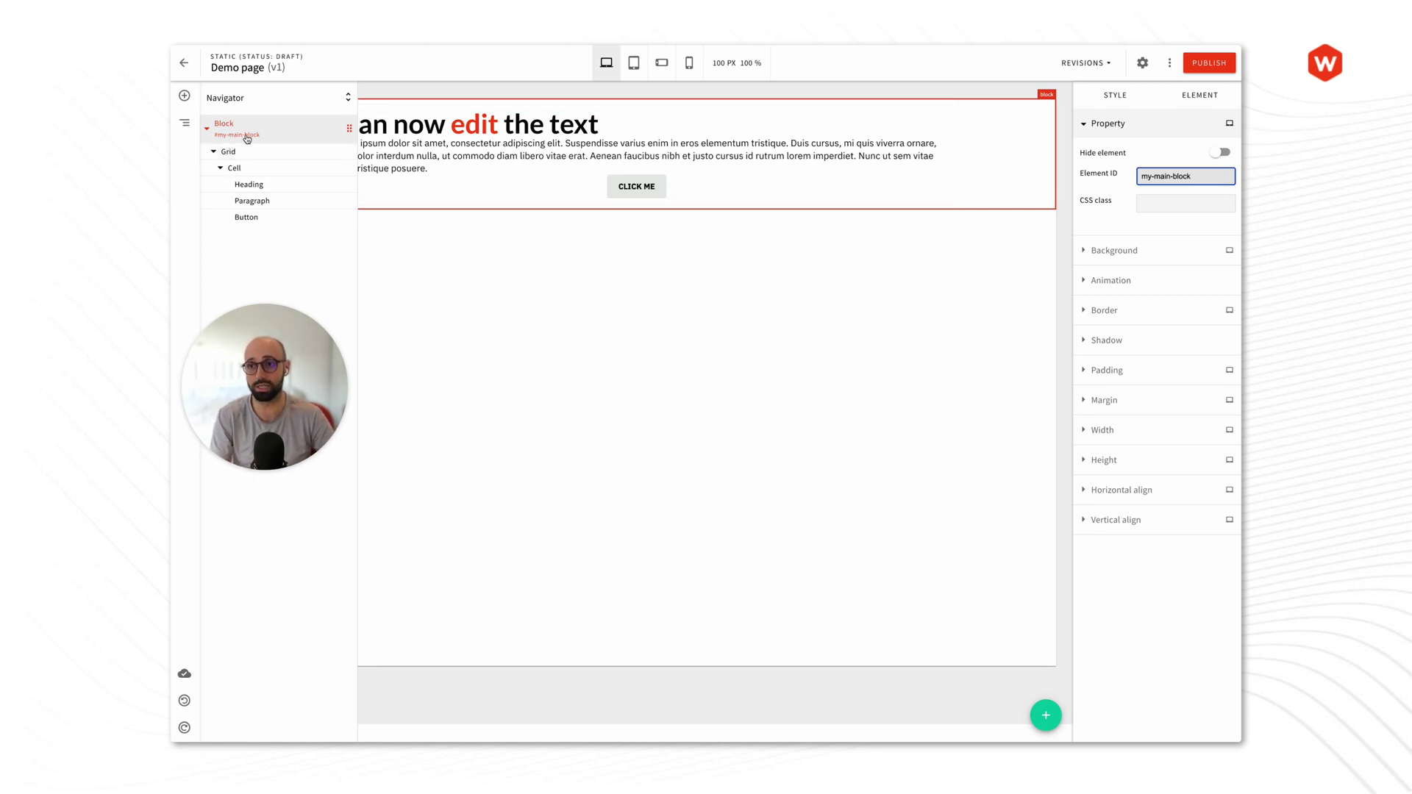
Step: Select the paragraph and set its Element ID to my-text
click(684, 156)
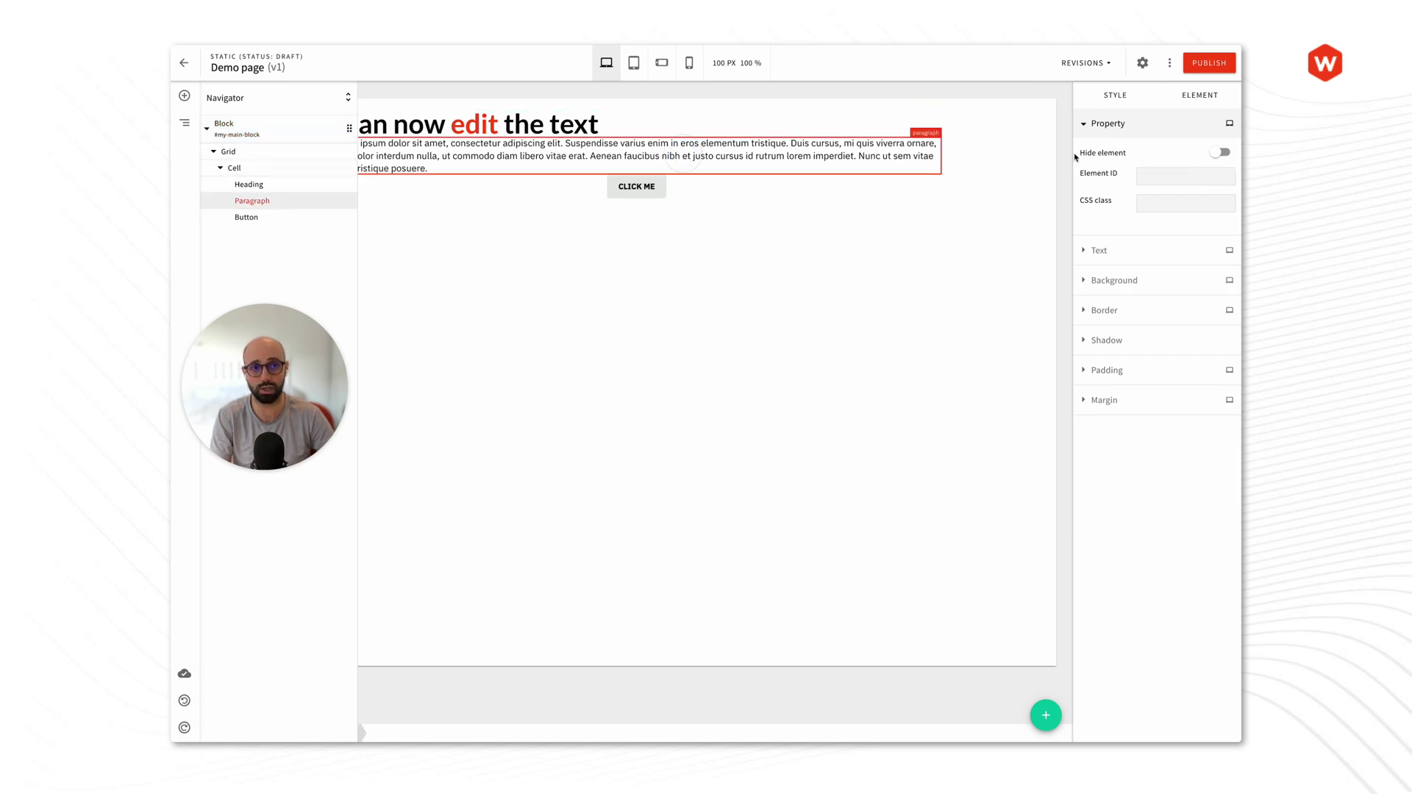
click(1175, 177)
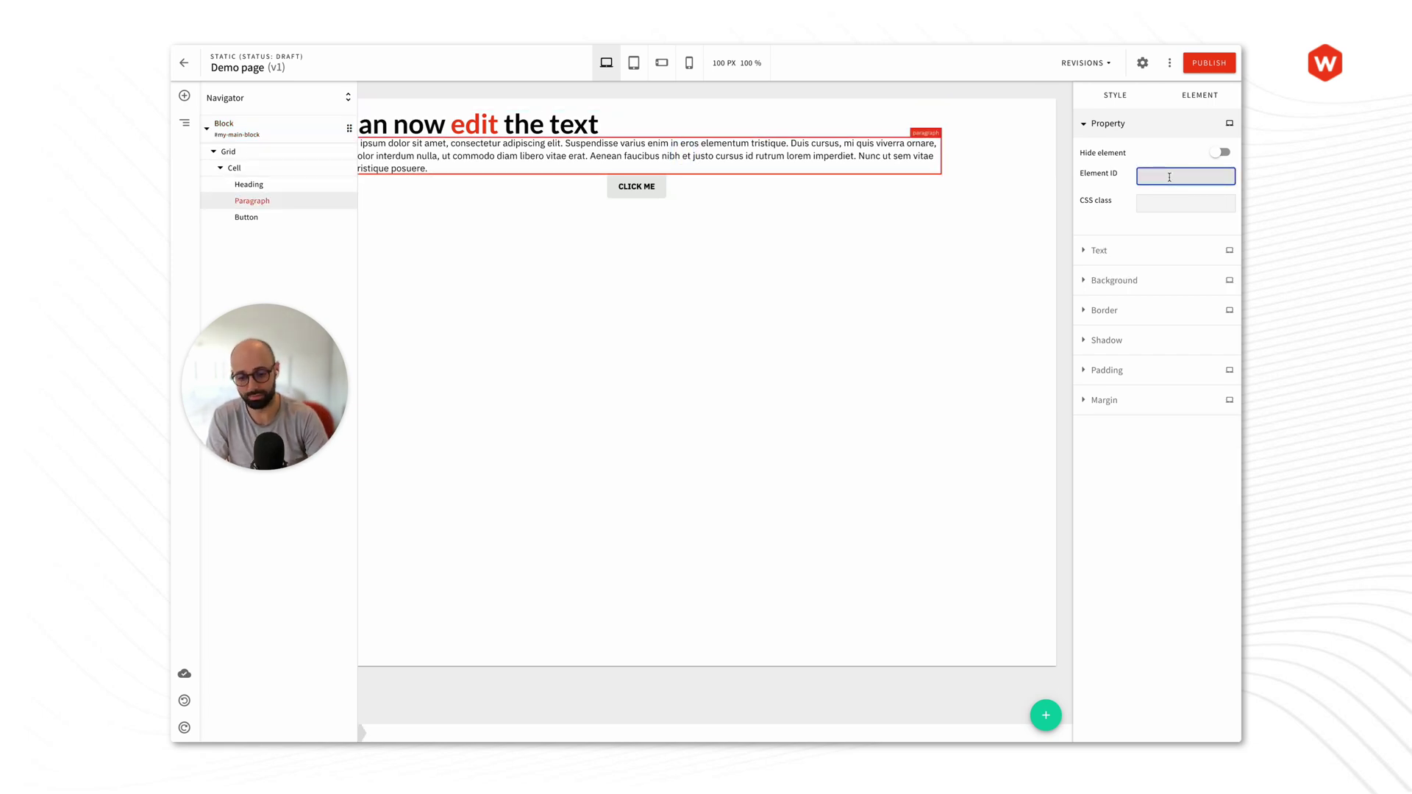
text(my-tex)
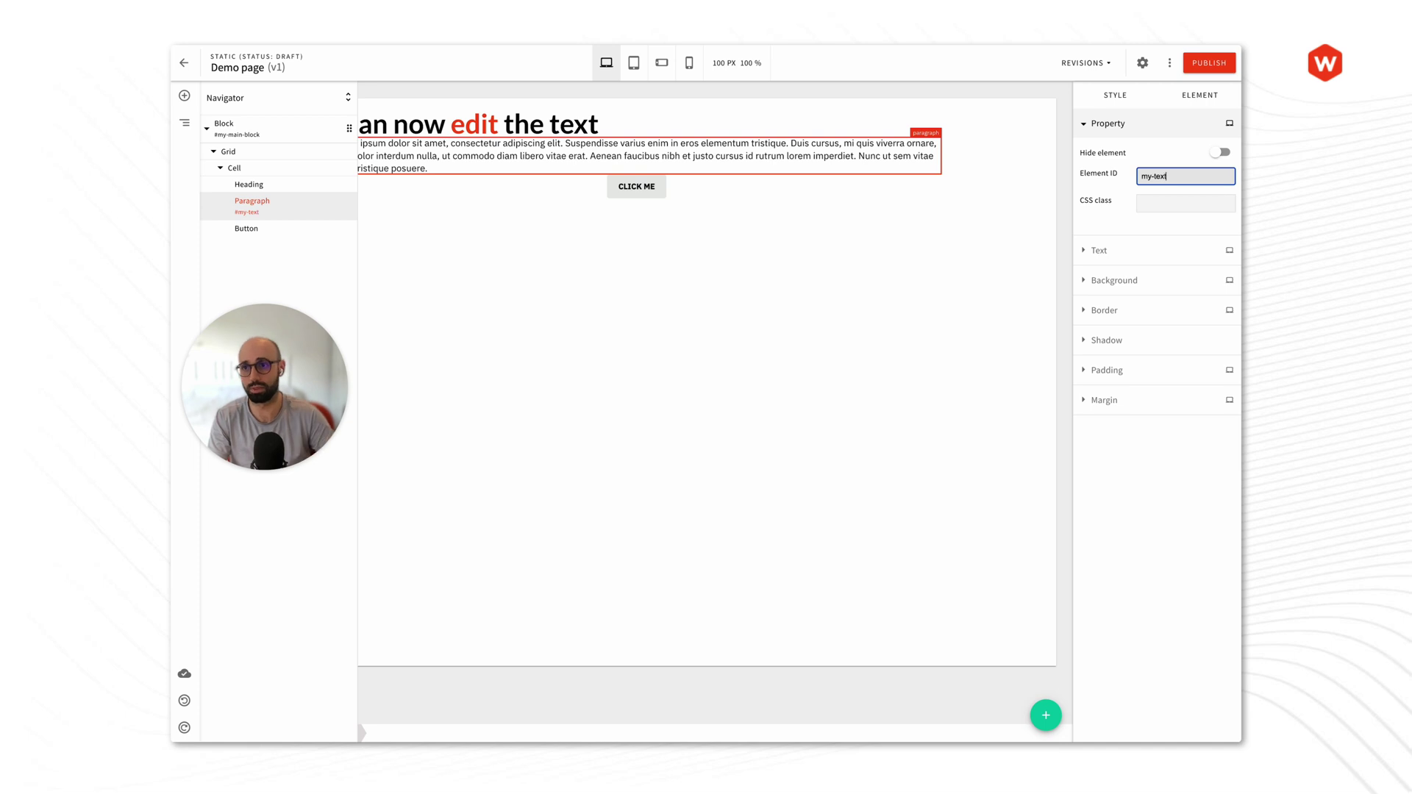
text(t)
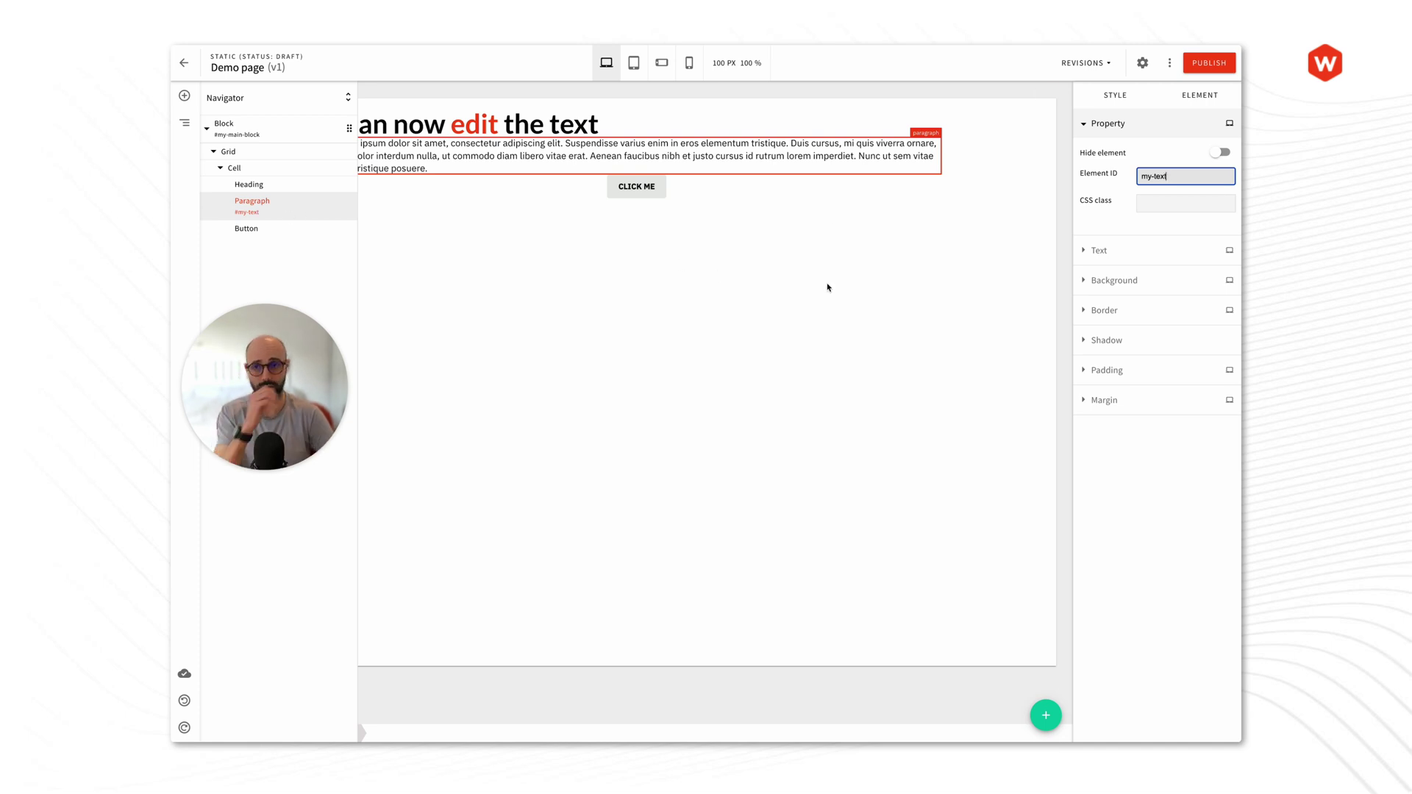
click(827, 287)
click(654, 156)
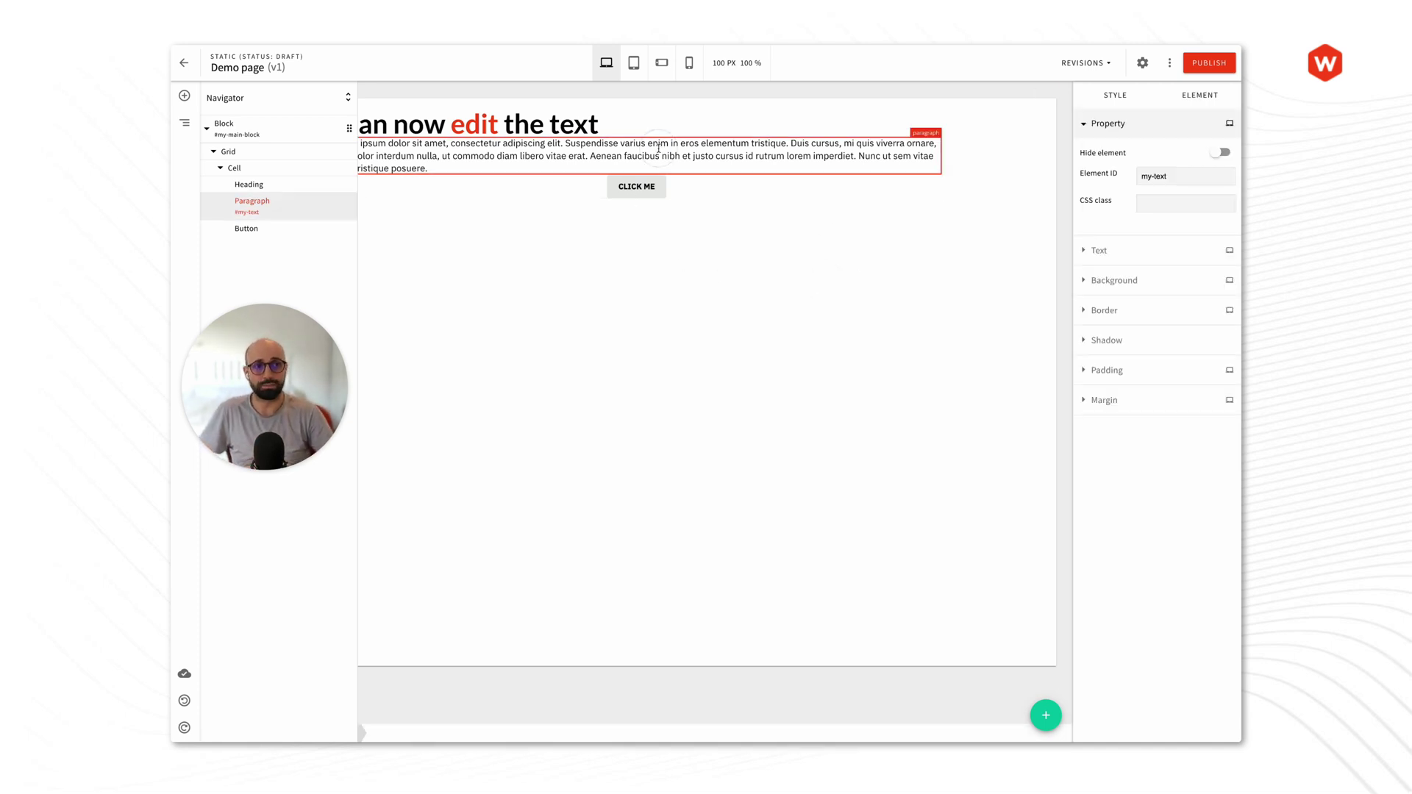
Step: Inspect the paragraph's CSS class setting and the device indicators beside its style sections
click(1140, 206)
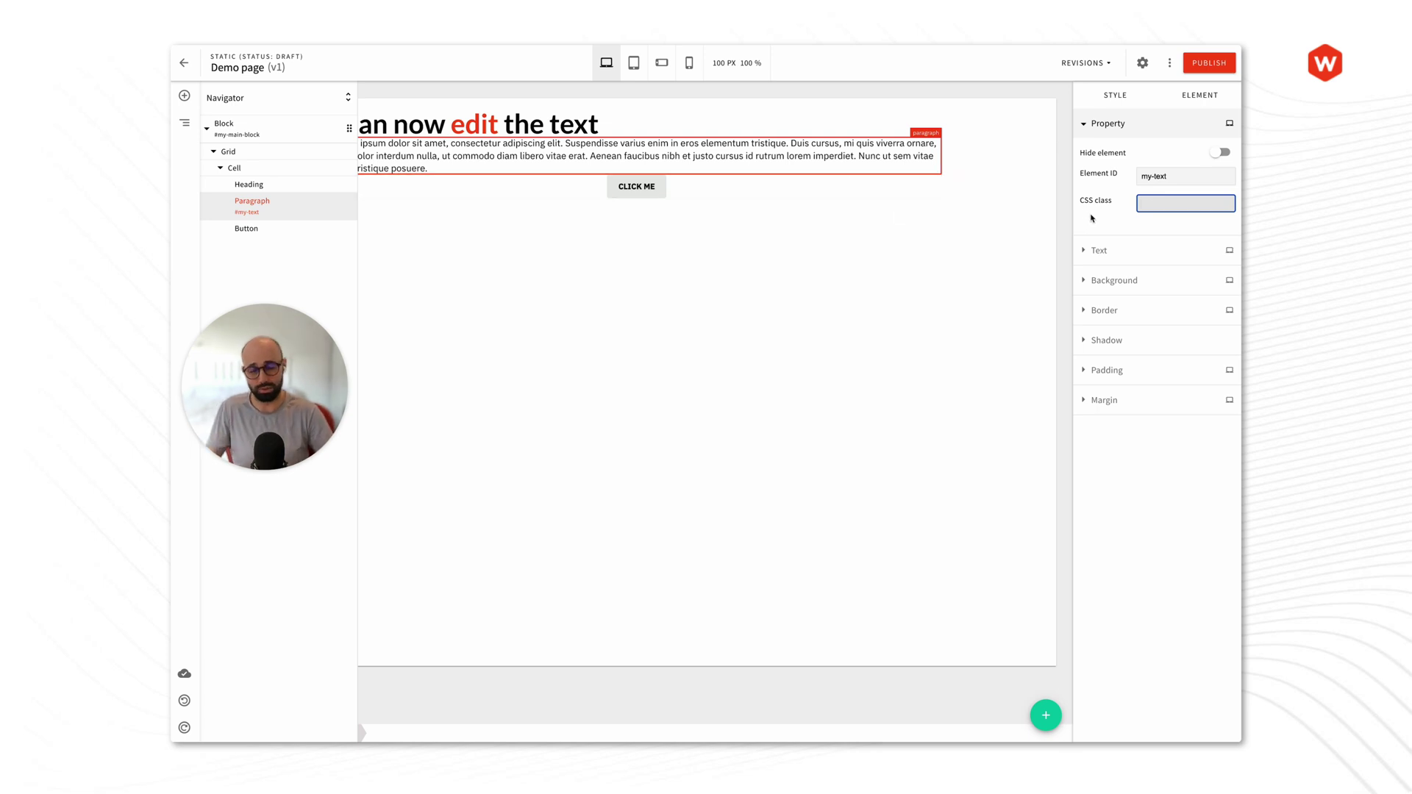
click(1094, 217)
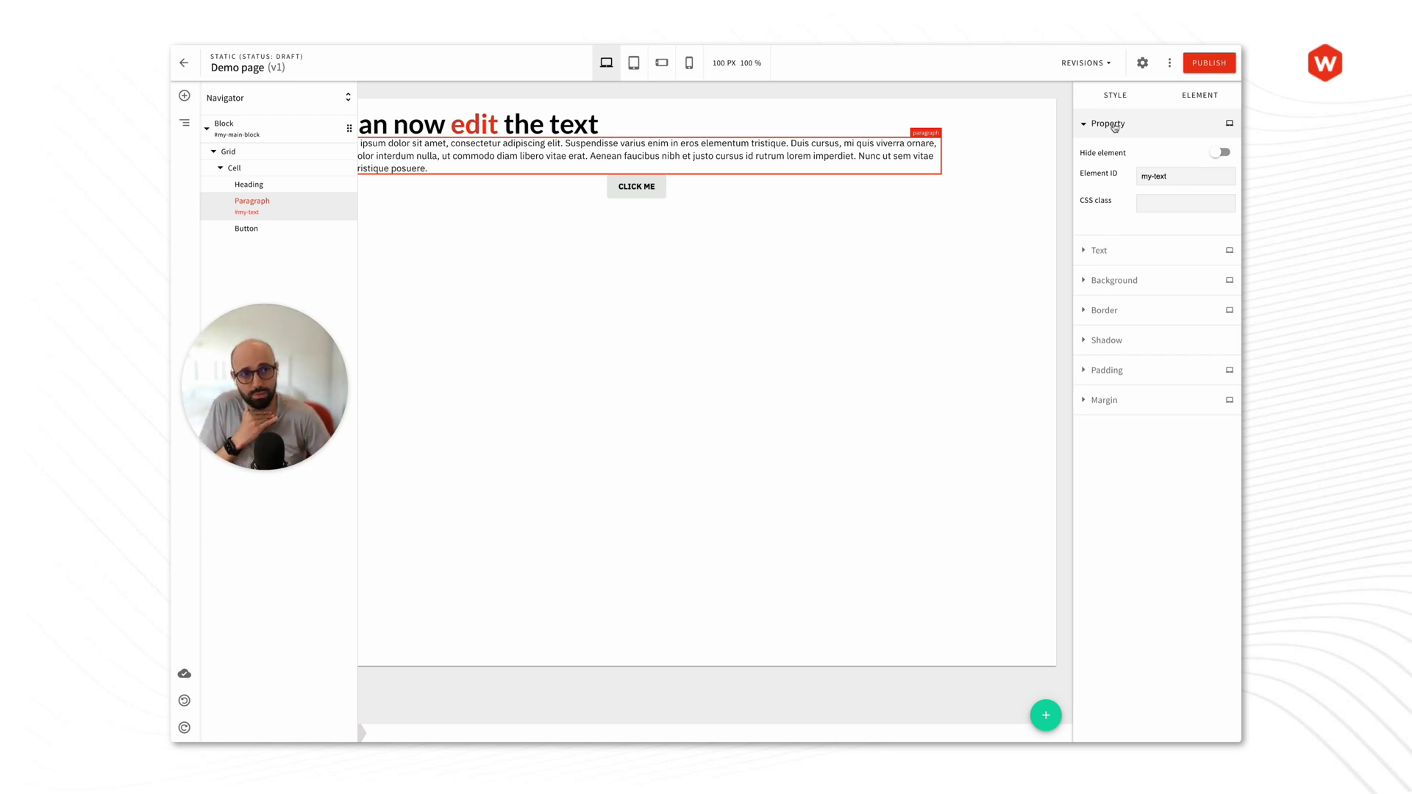
mouse_move(1231, 126)
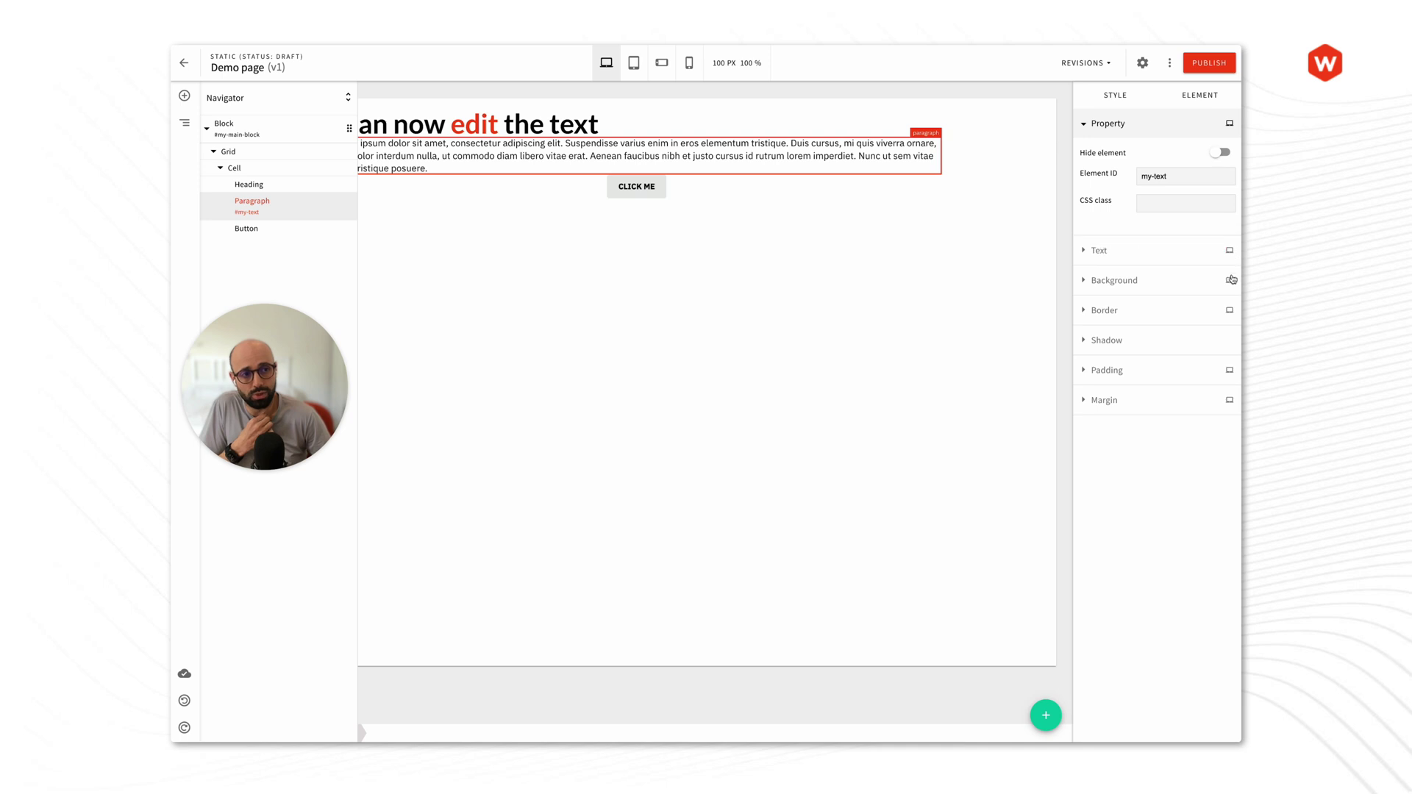
mouse_move(1229, 311)
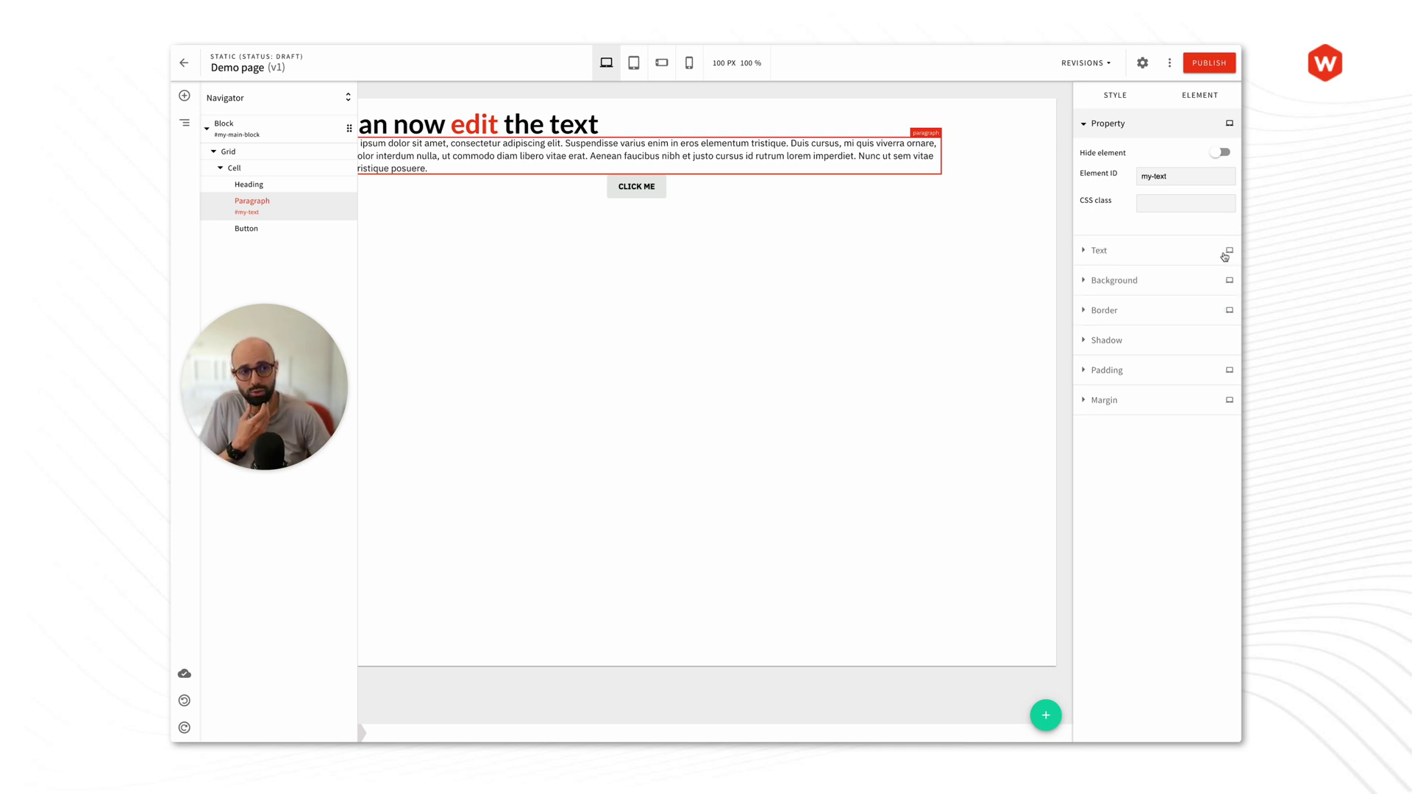
mouse_move(1229, 255)
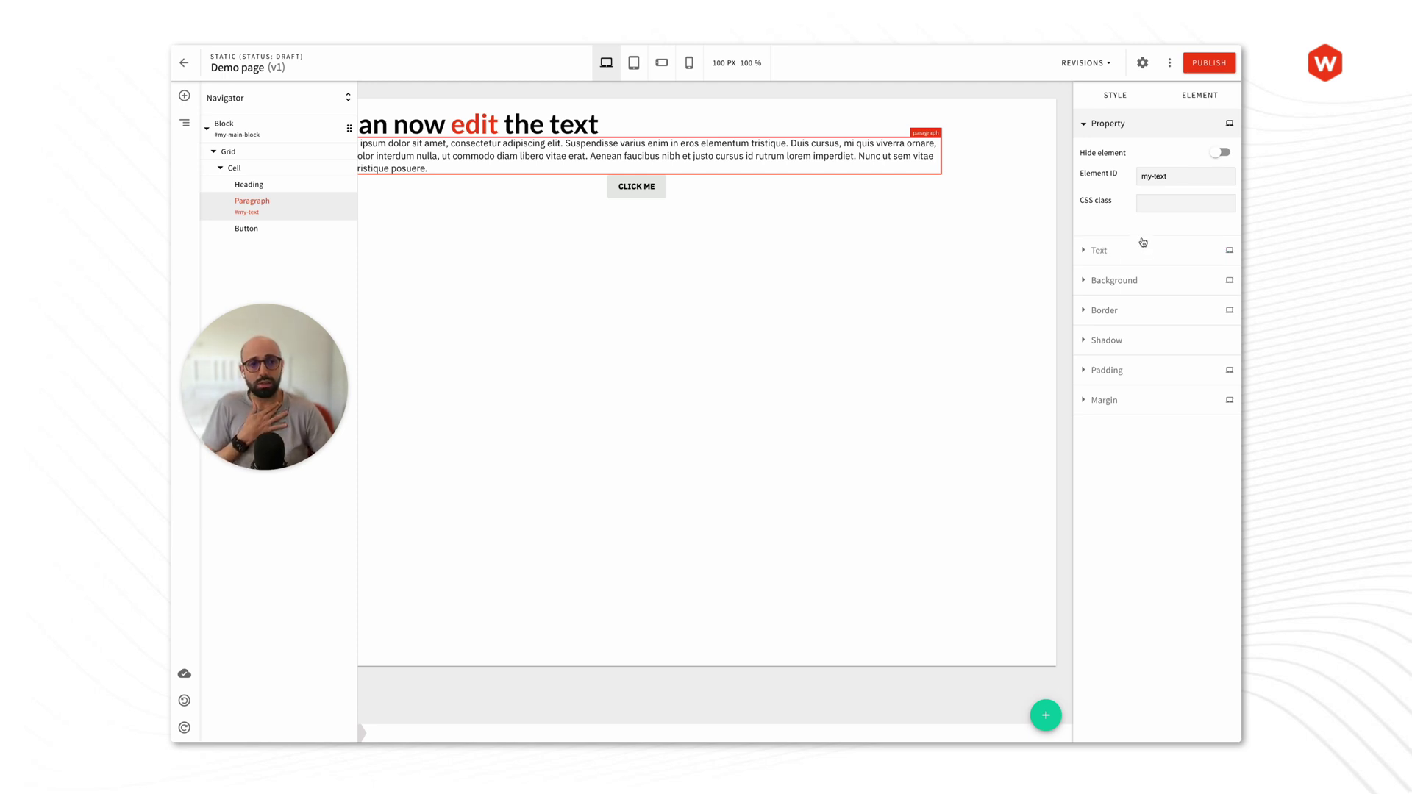
Step: Set the paragraph's text color to red for the desktop view
click(1151, 254)
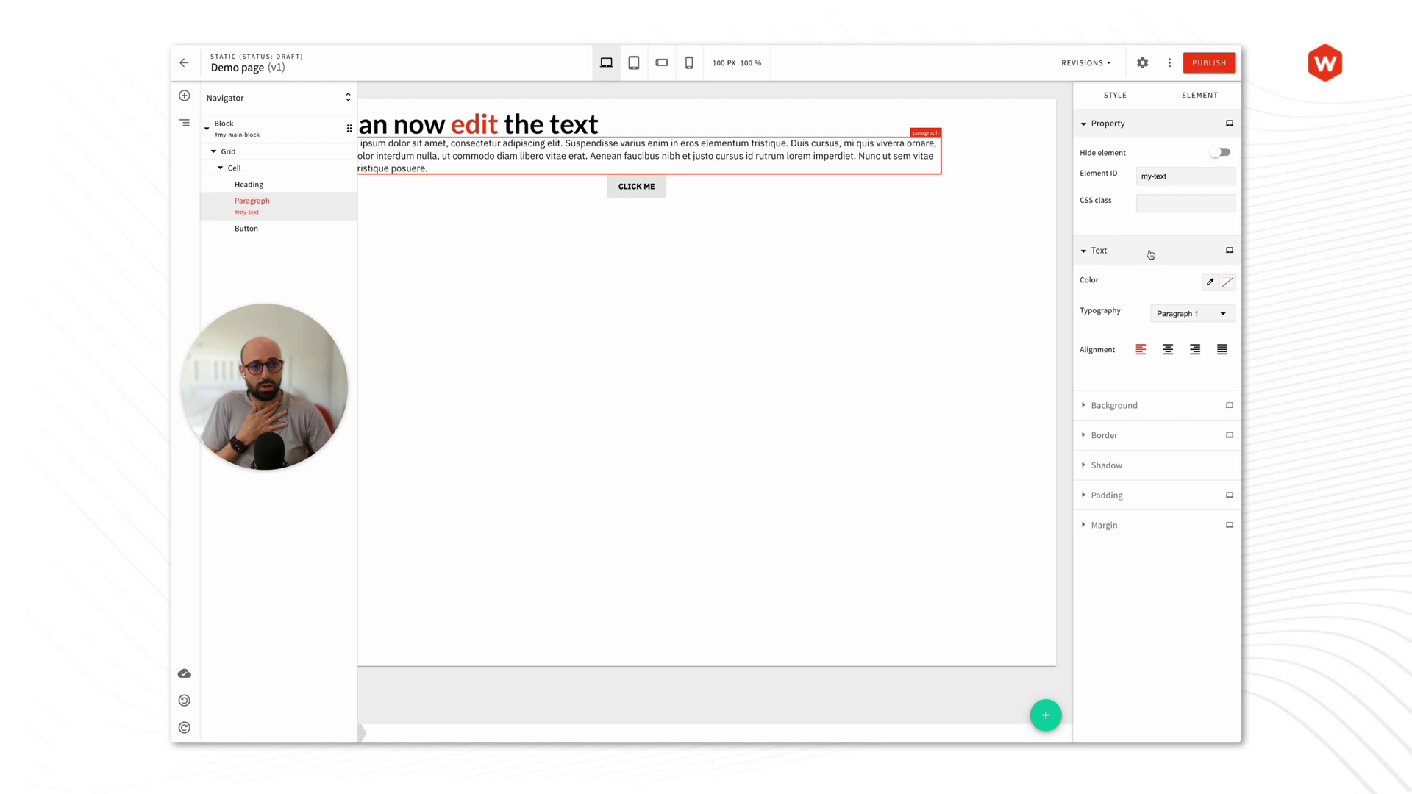
click(1210, 282)
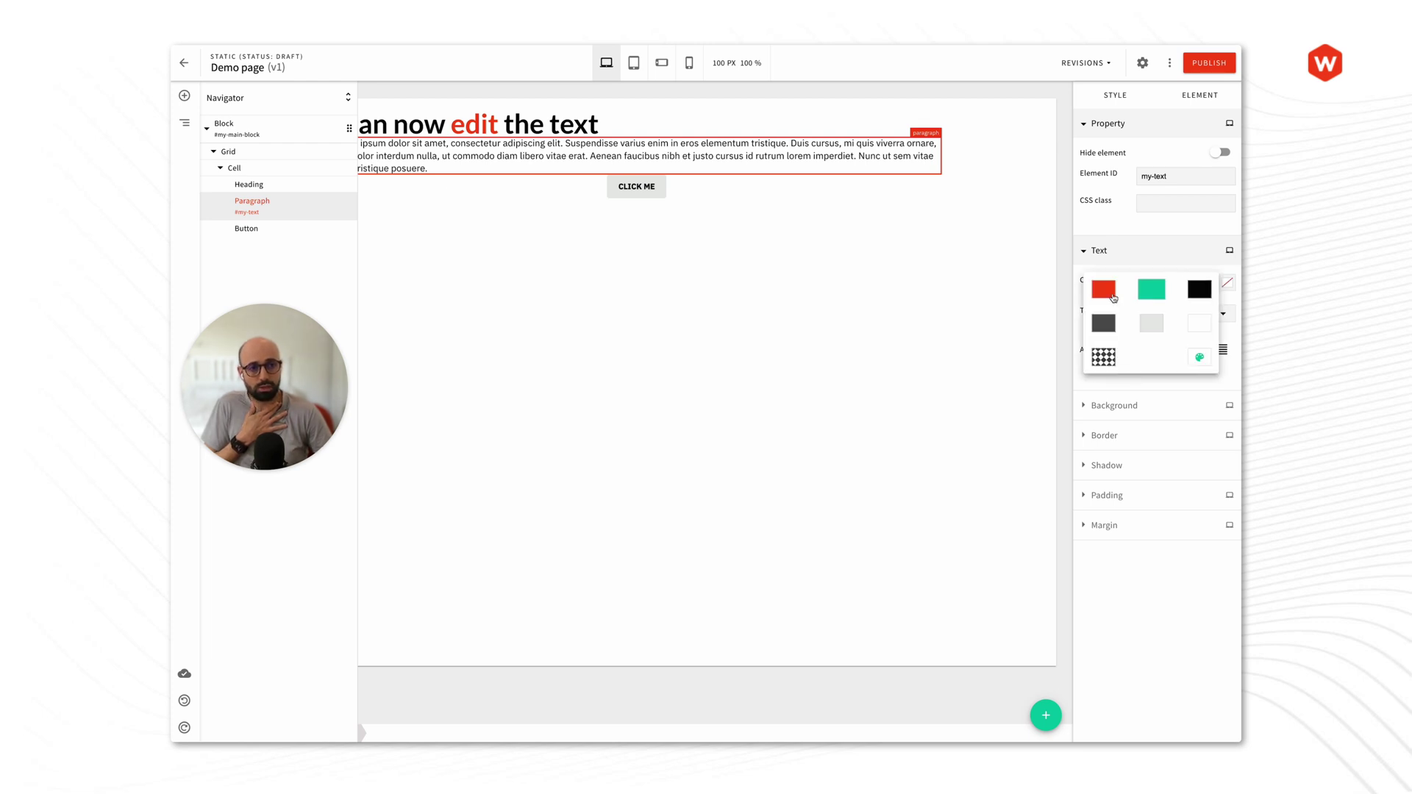
click(1102, 292)
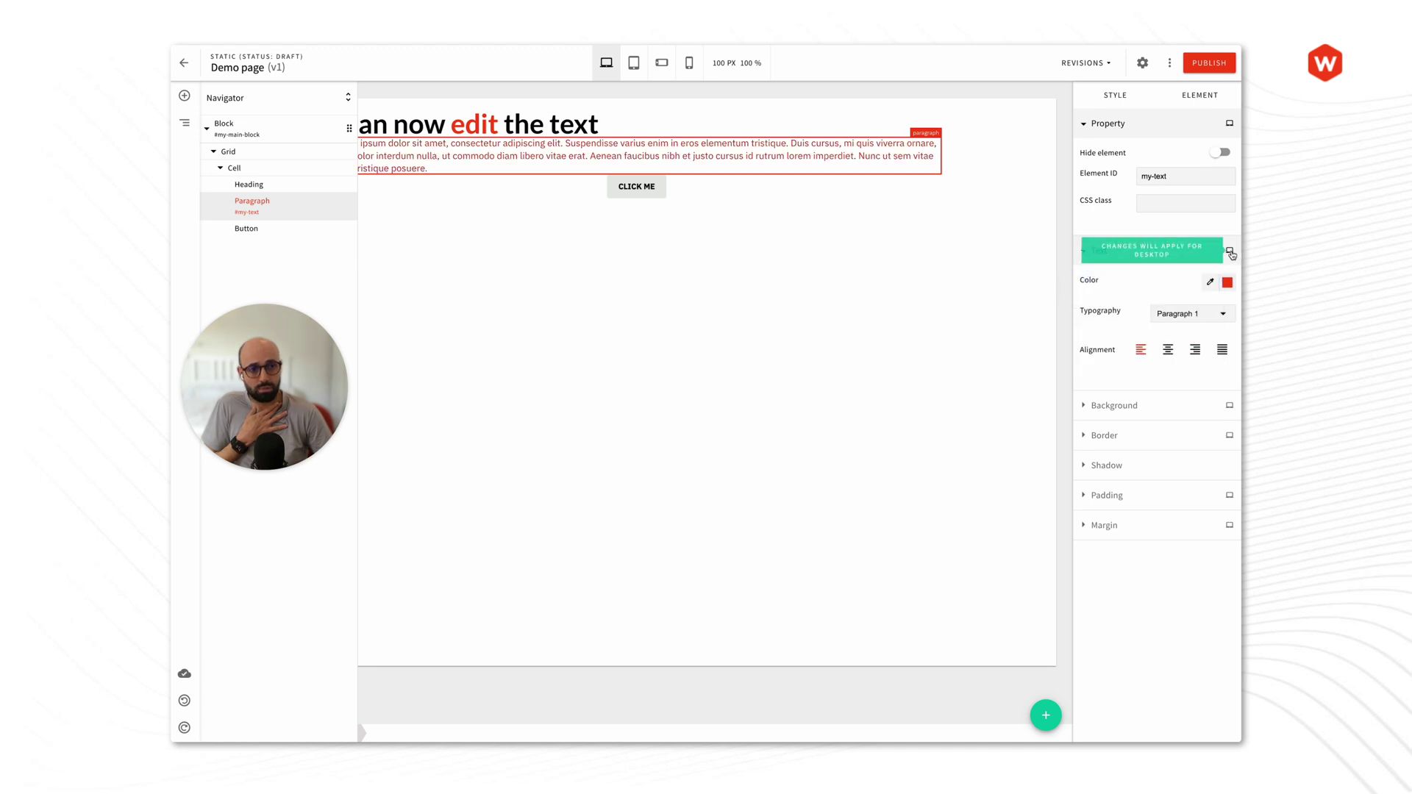
Step: Switch the page preview to the mobile phone size and set the paragraph's text color to green there
click(689, 62)
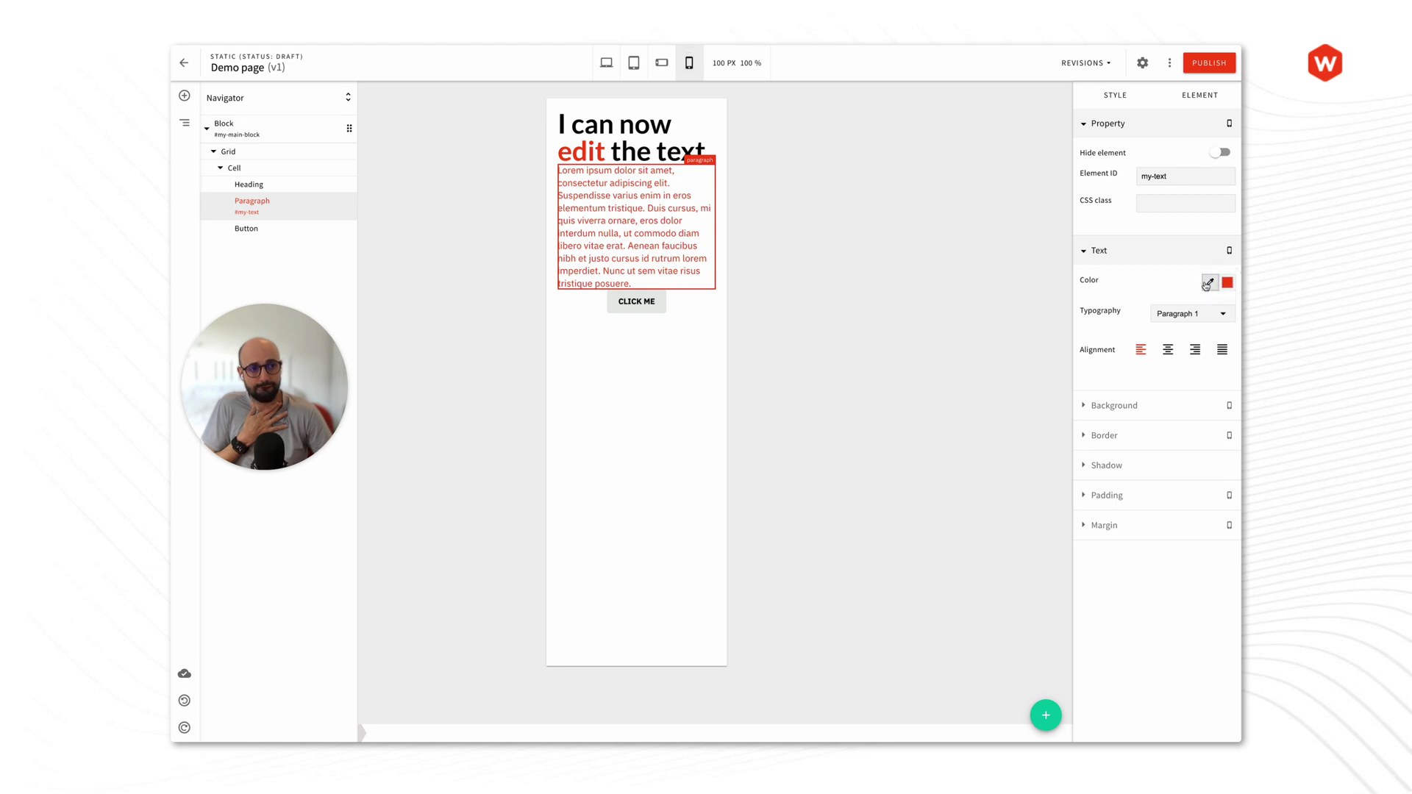
click(1210, 284)
click(1151, 289)
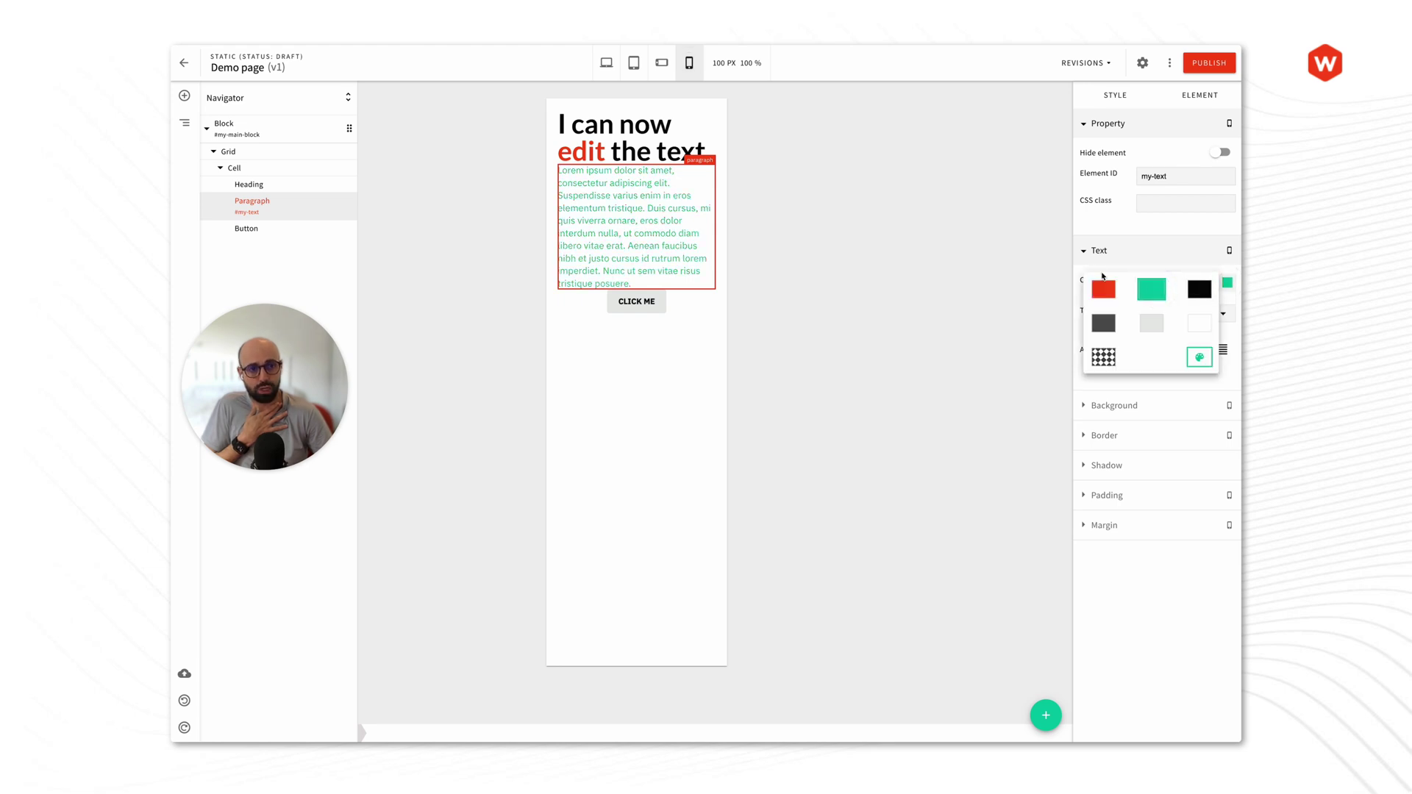
Step: Switch the page preview to desktop and set the paragraph's text color to red there
click(606, 62)
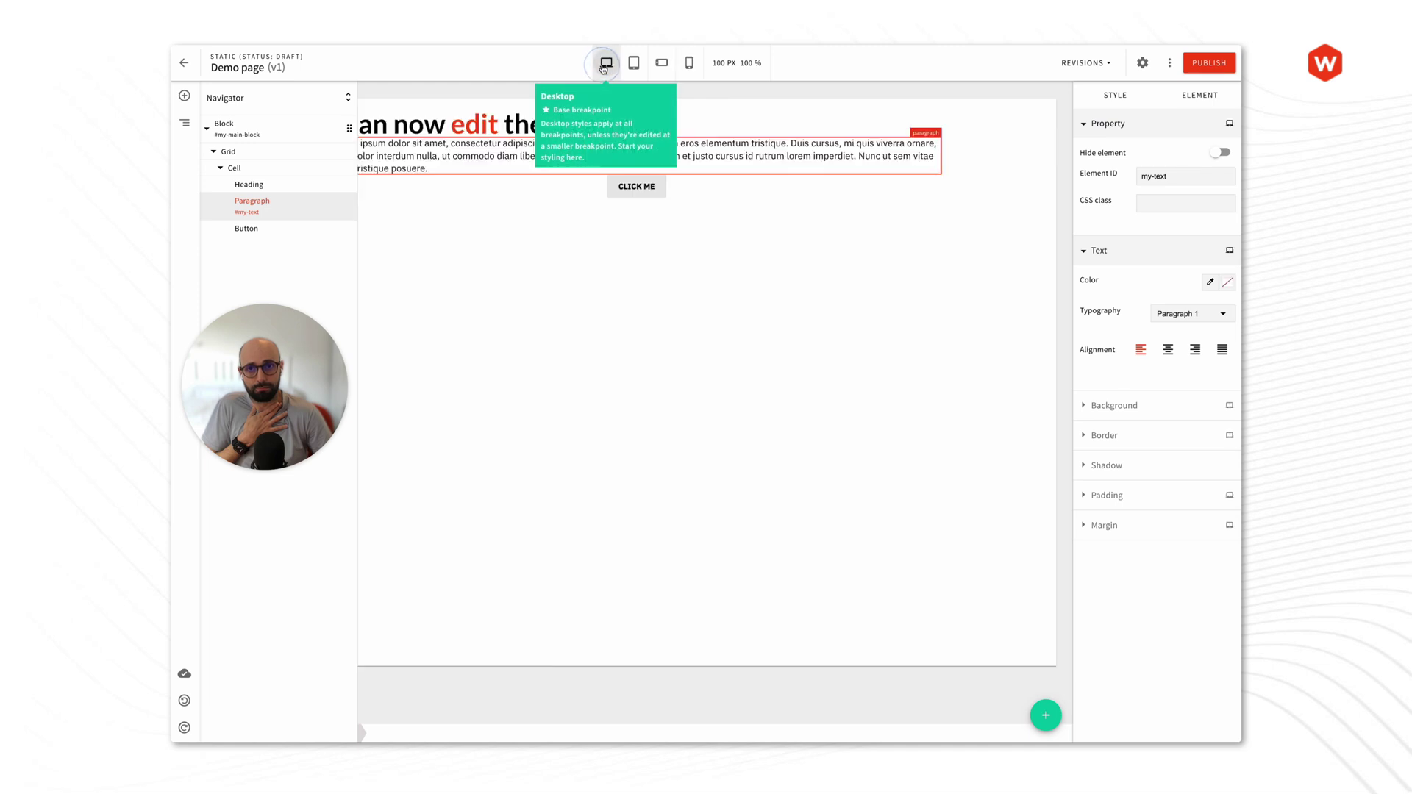
click(1213, 283)
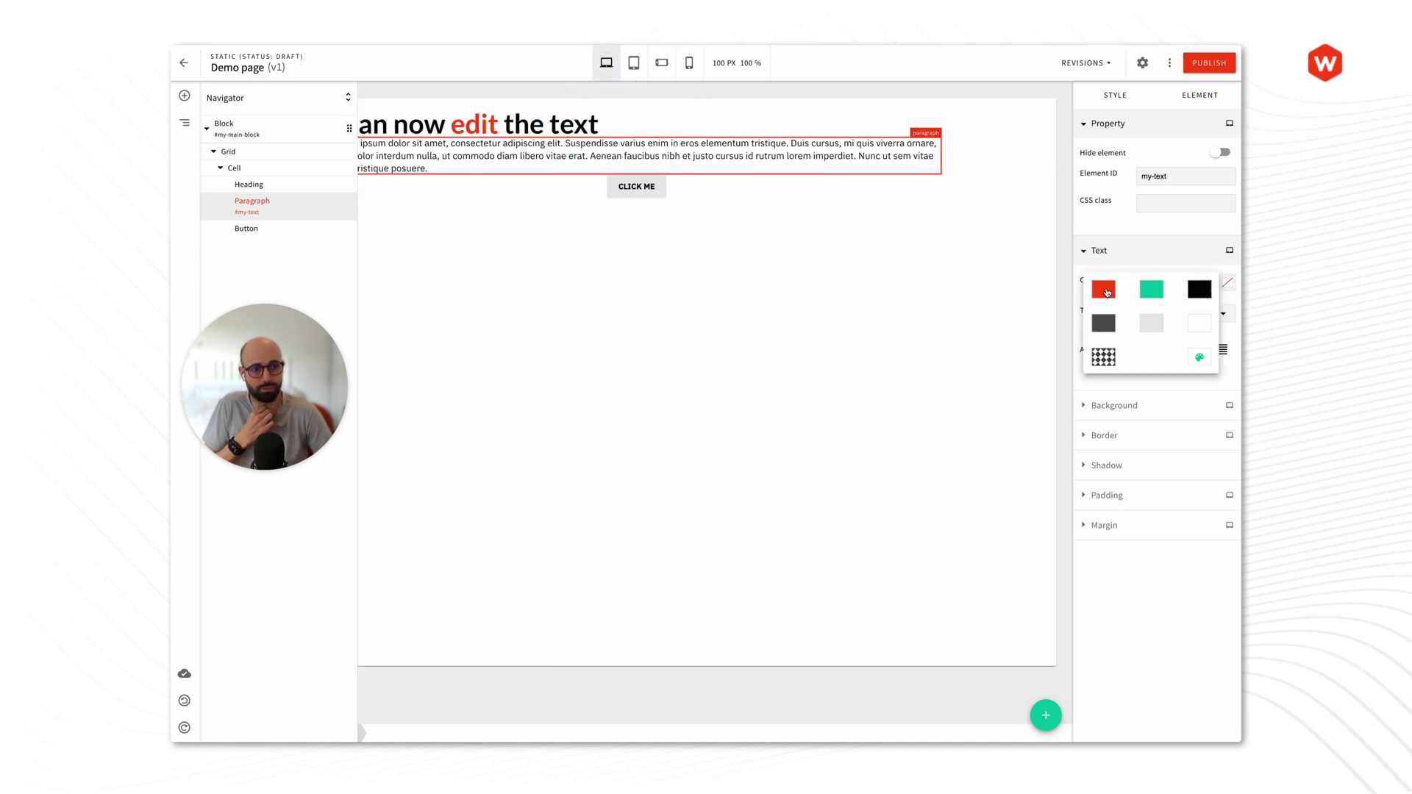
click(1104, 289)
click(1011, 302)
Step: Compare the paragraph's text color between the desktop and mobile portrait previews, and check which device its Text settings apply to
click(690, 65)
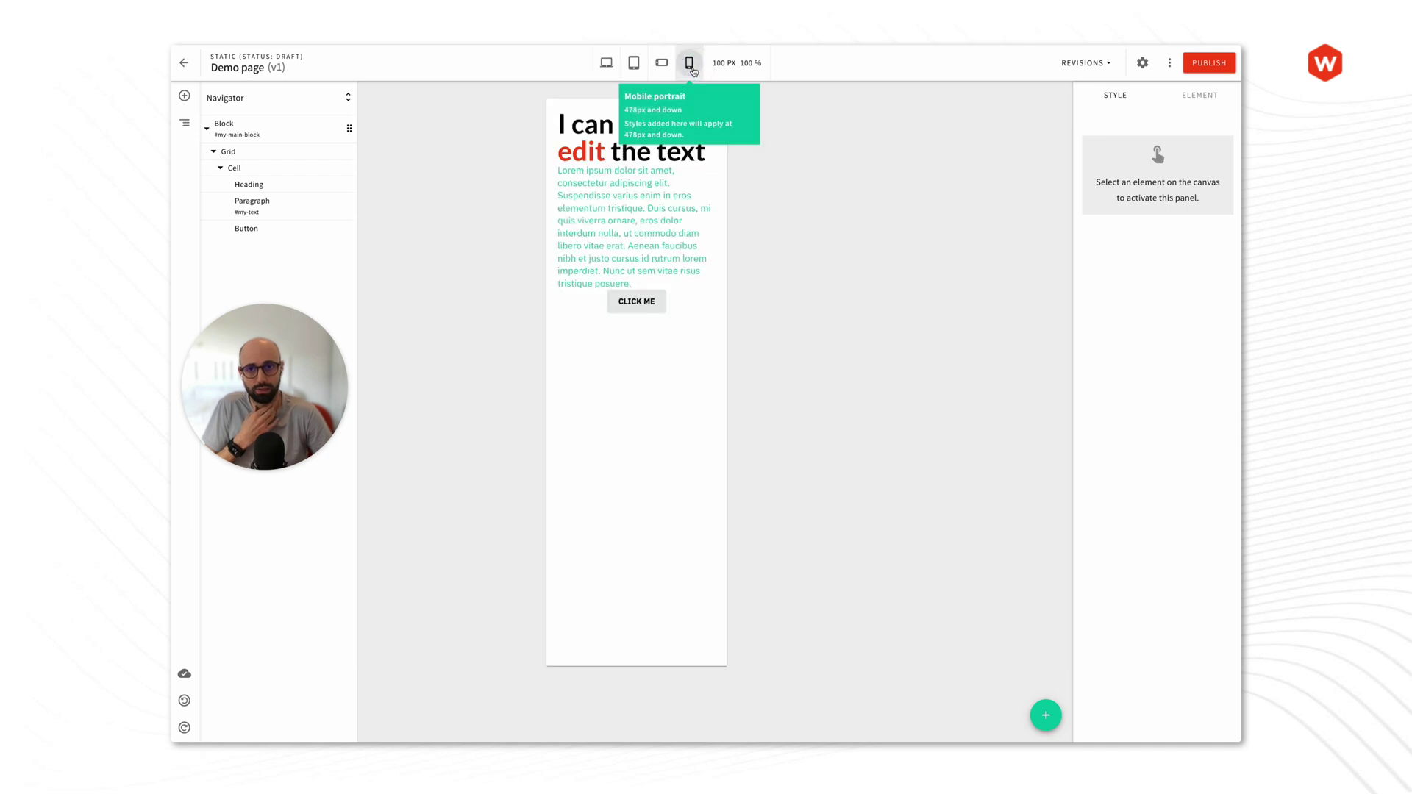
click(606, 63)
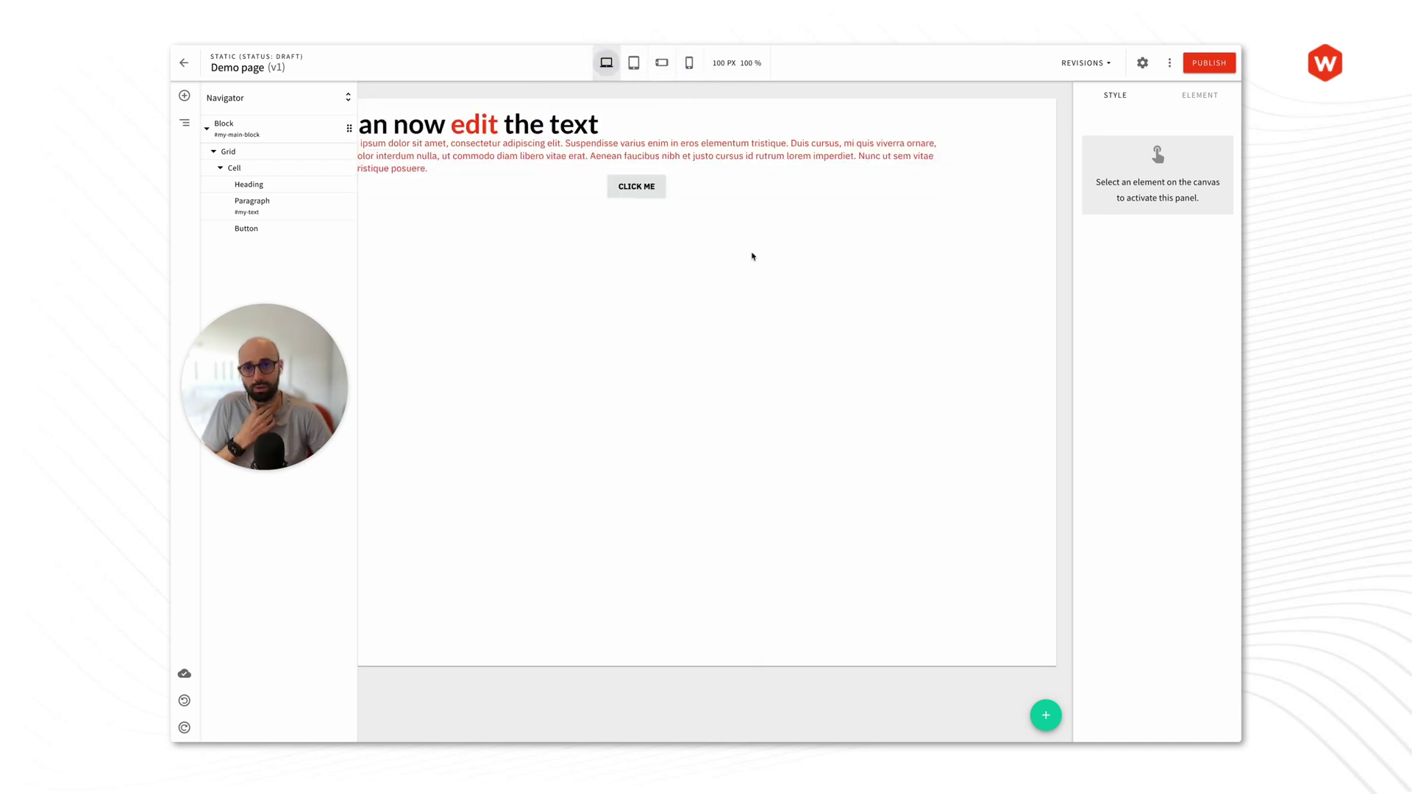
click(185, 123)
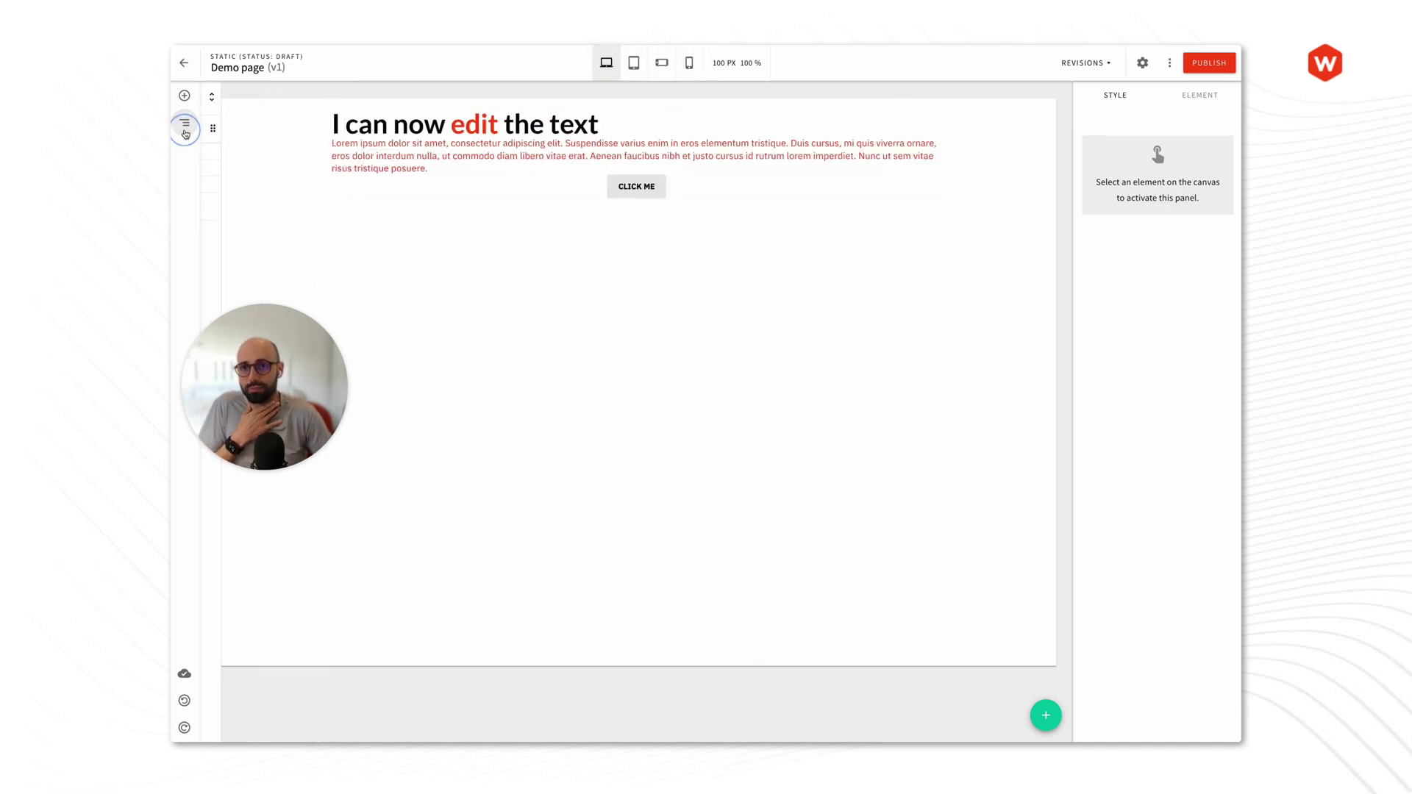
click(542, 158)
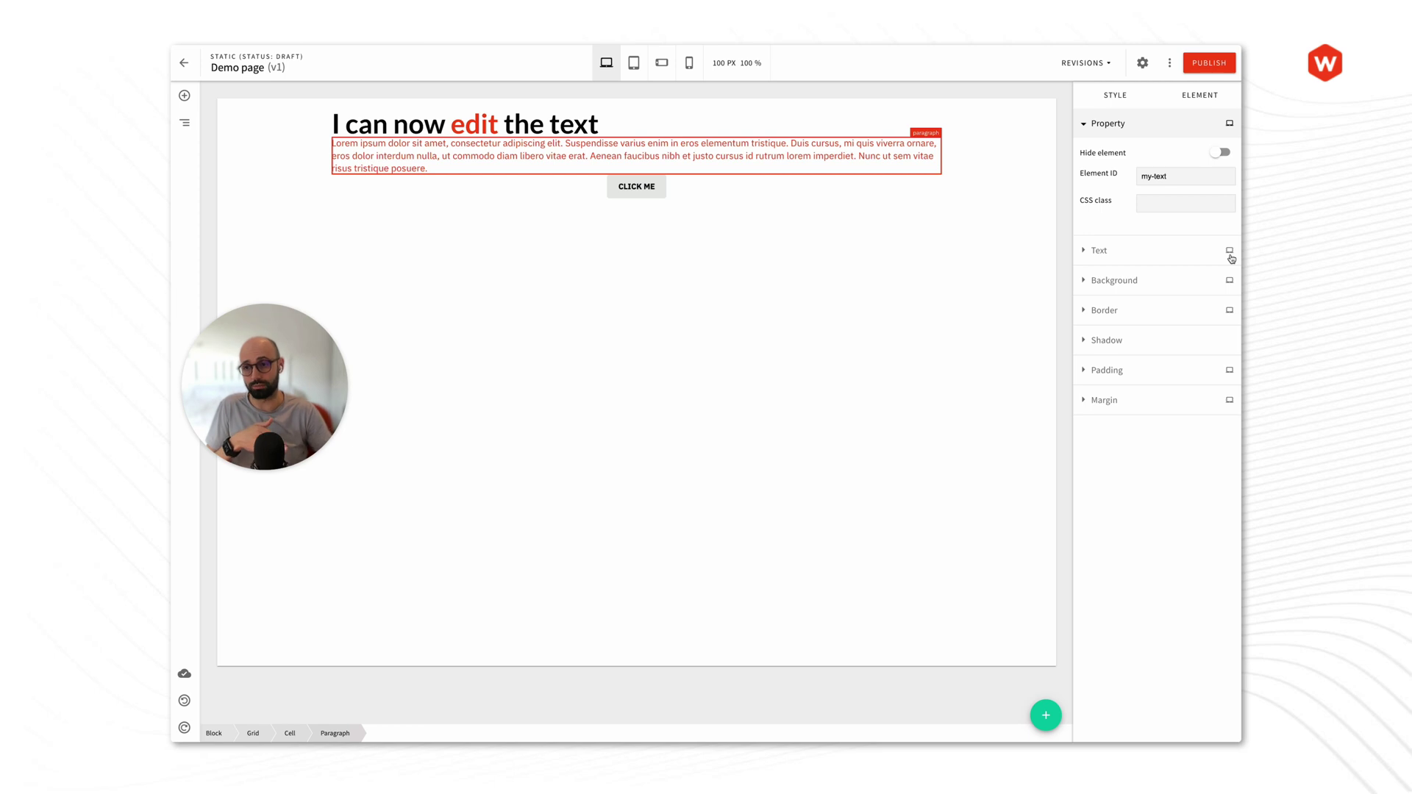
click(690, 66)
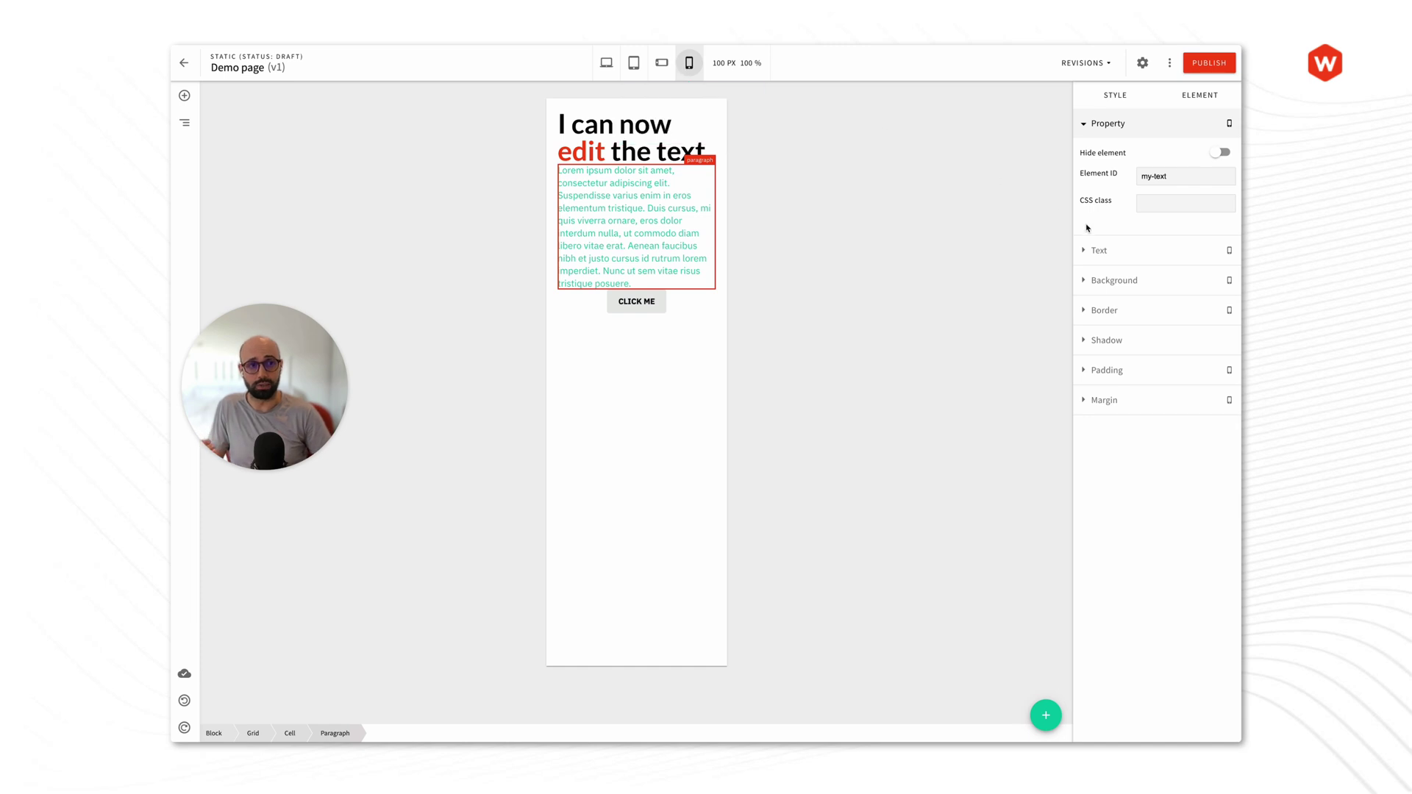
click(1114, 250)
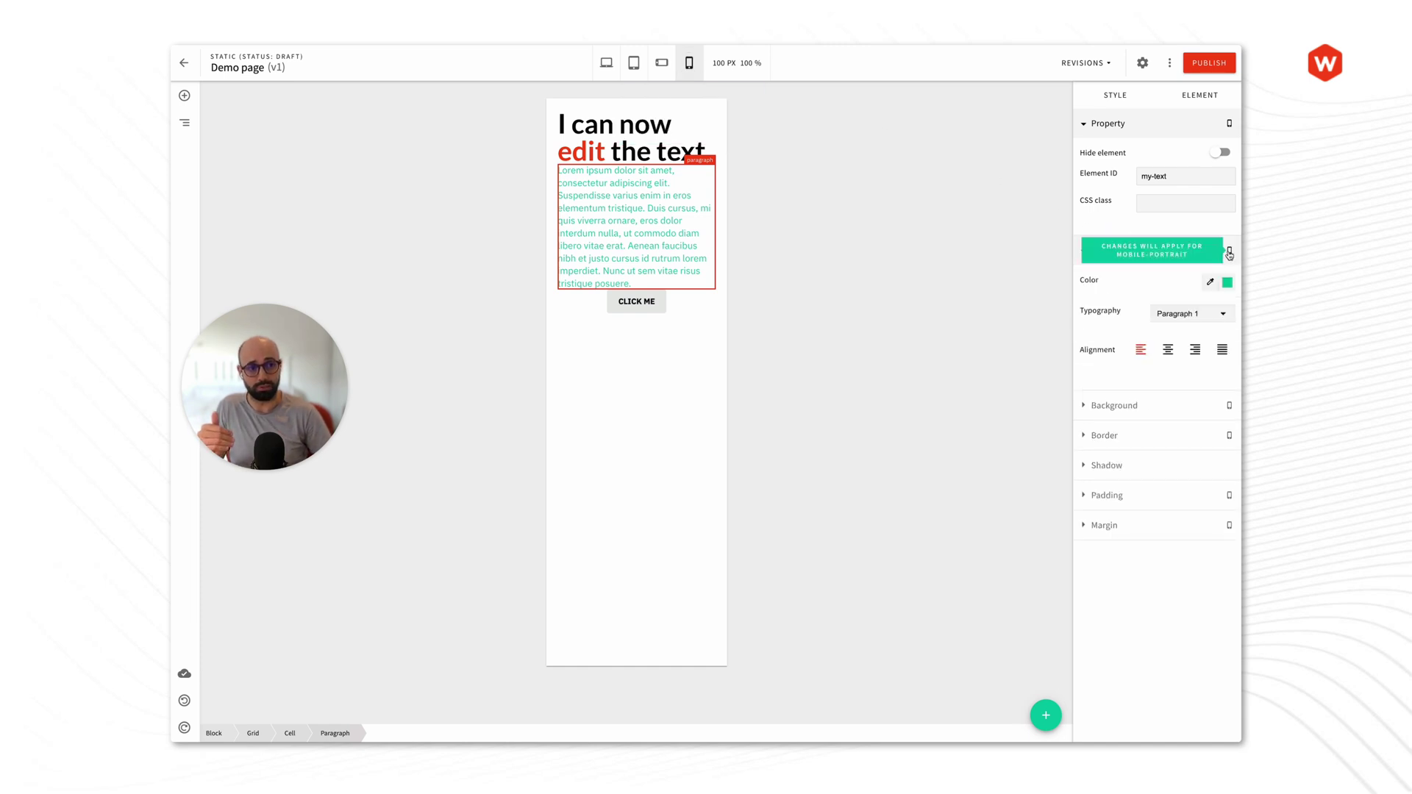
click(908, 252)
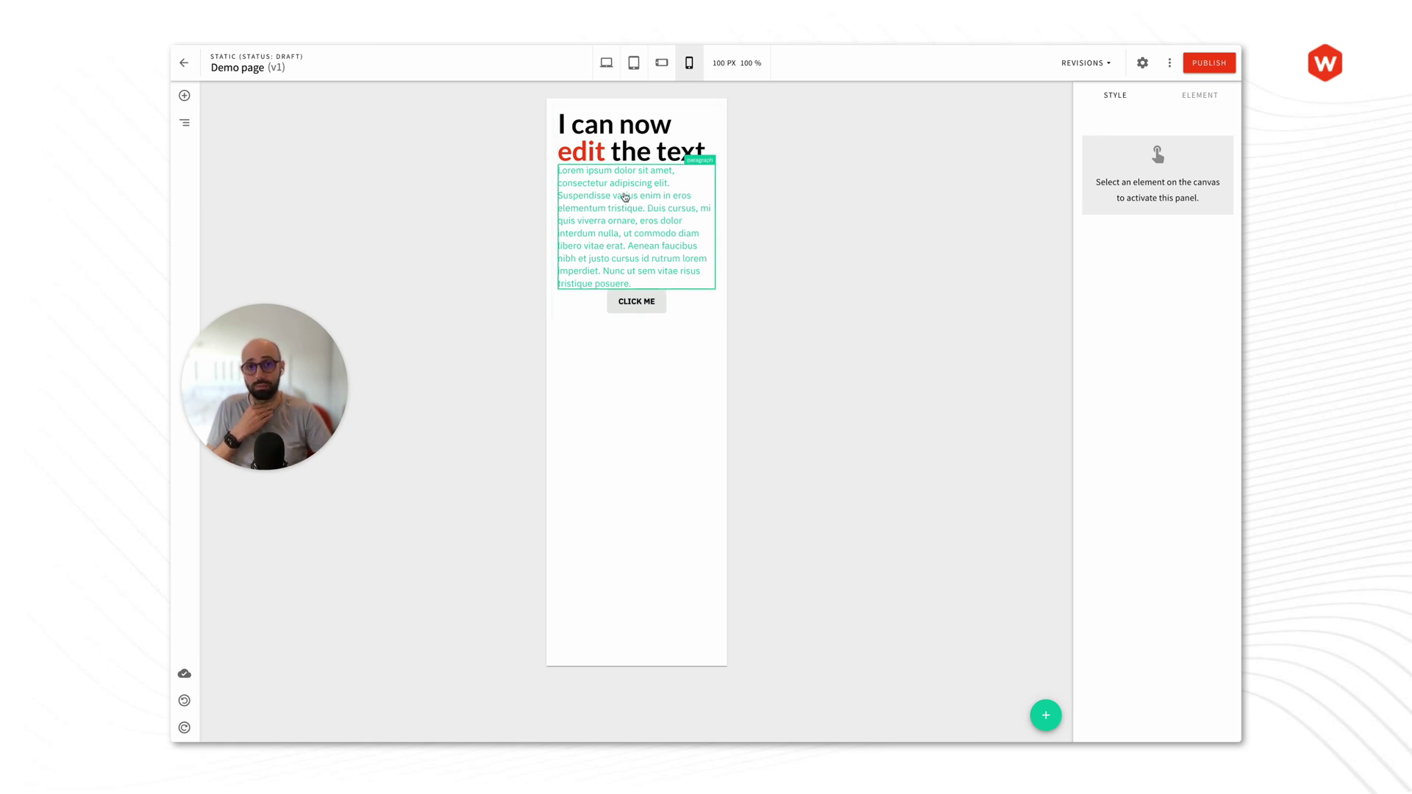
click(606, 62)
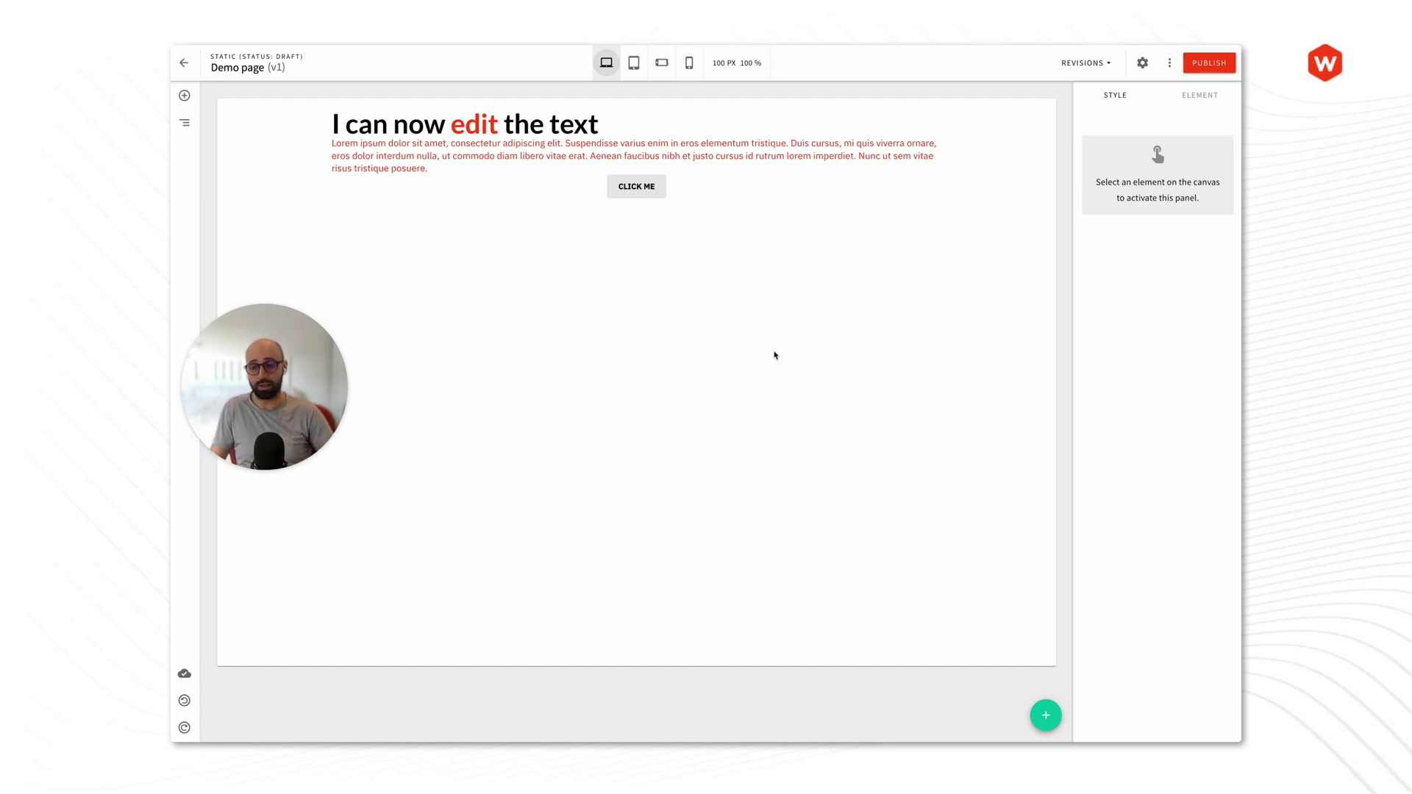
click(690, 63)
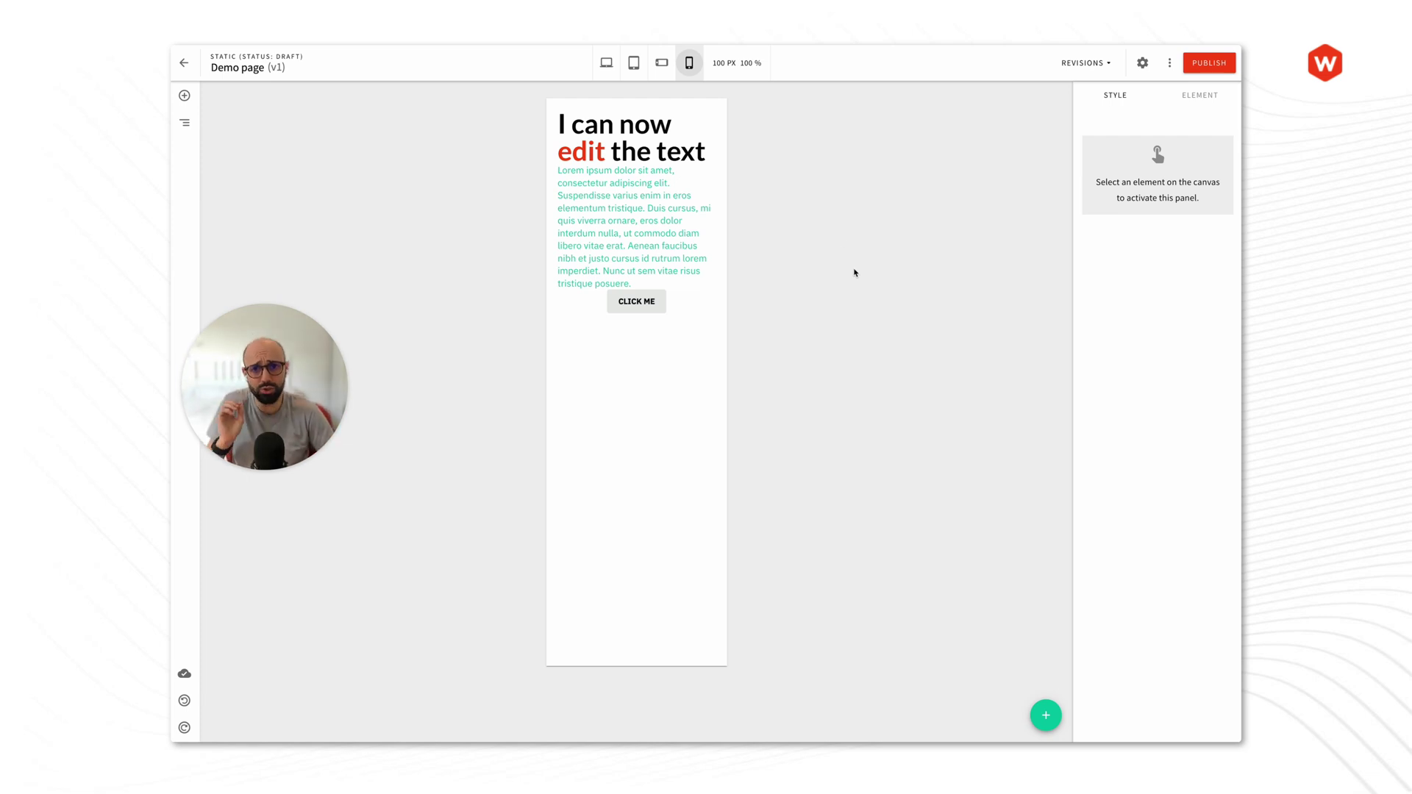
click(607, 64)
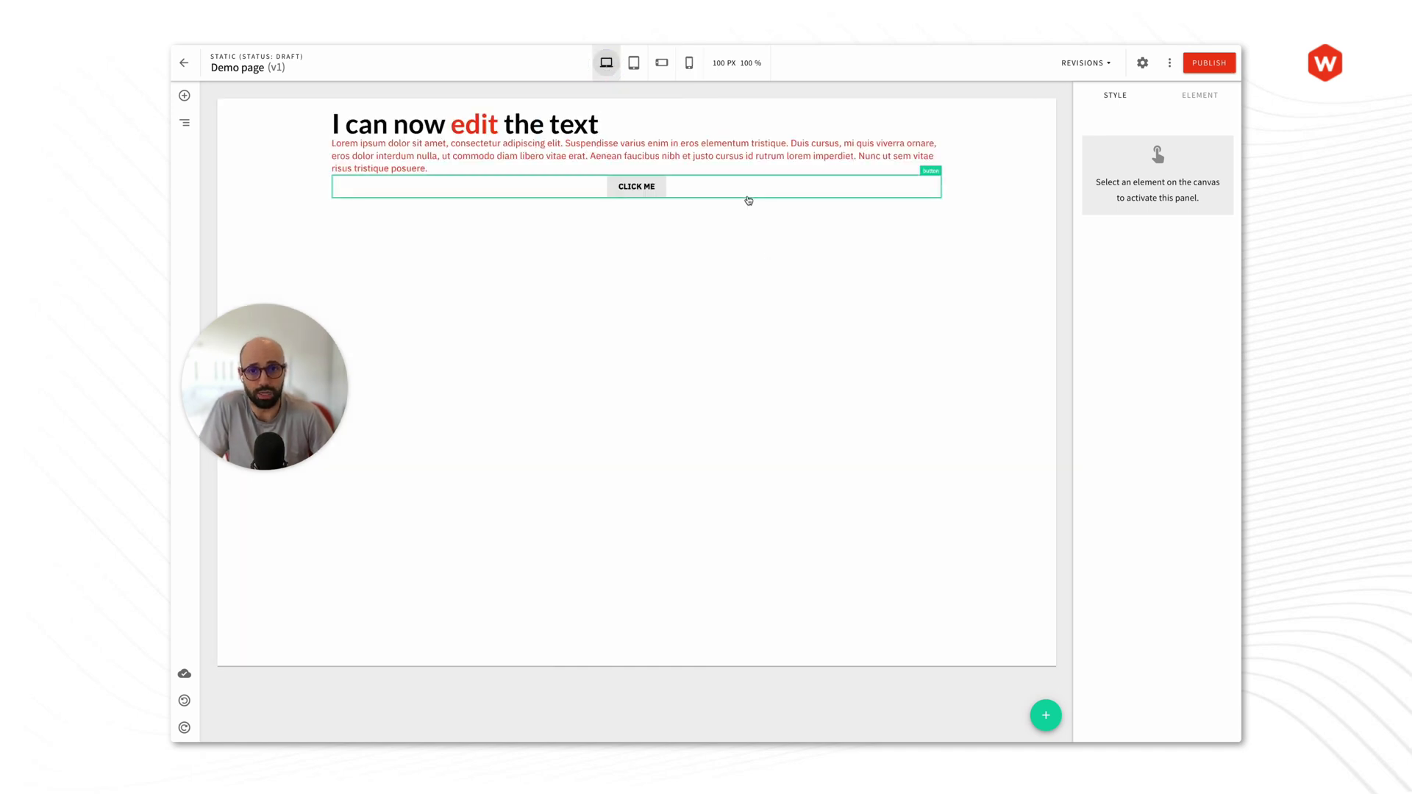
Step: Look through the paragraph's Text, Background and Border style settings for the desktop view
click(738, 147)
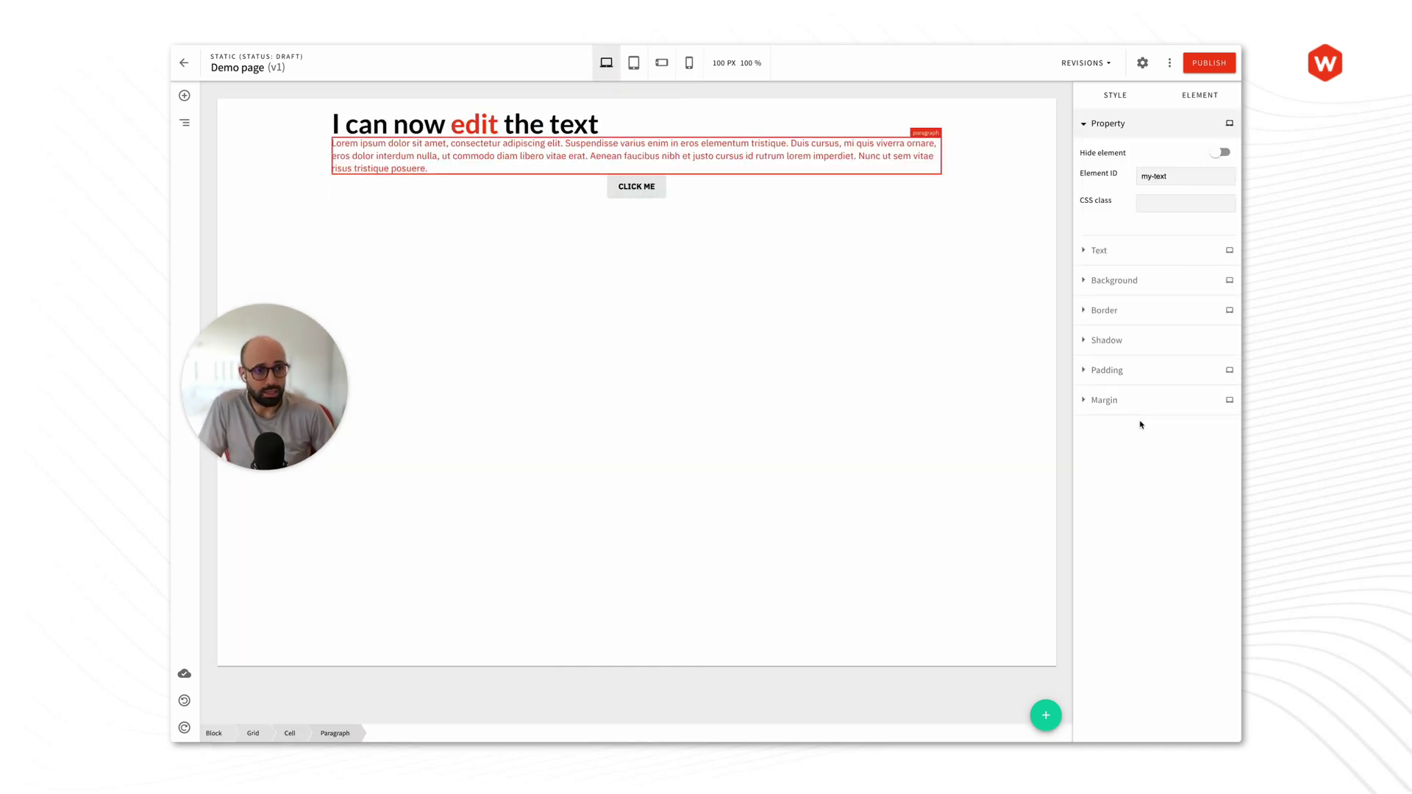
click(1115, 253)
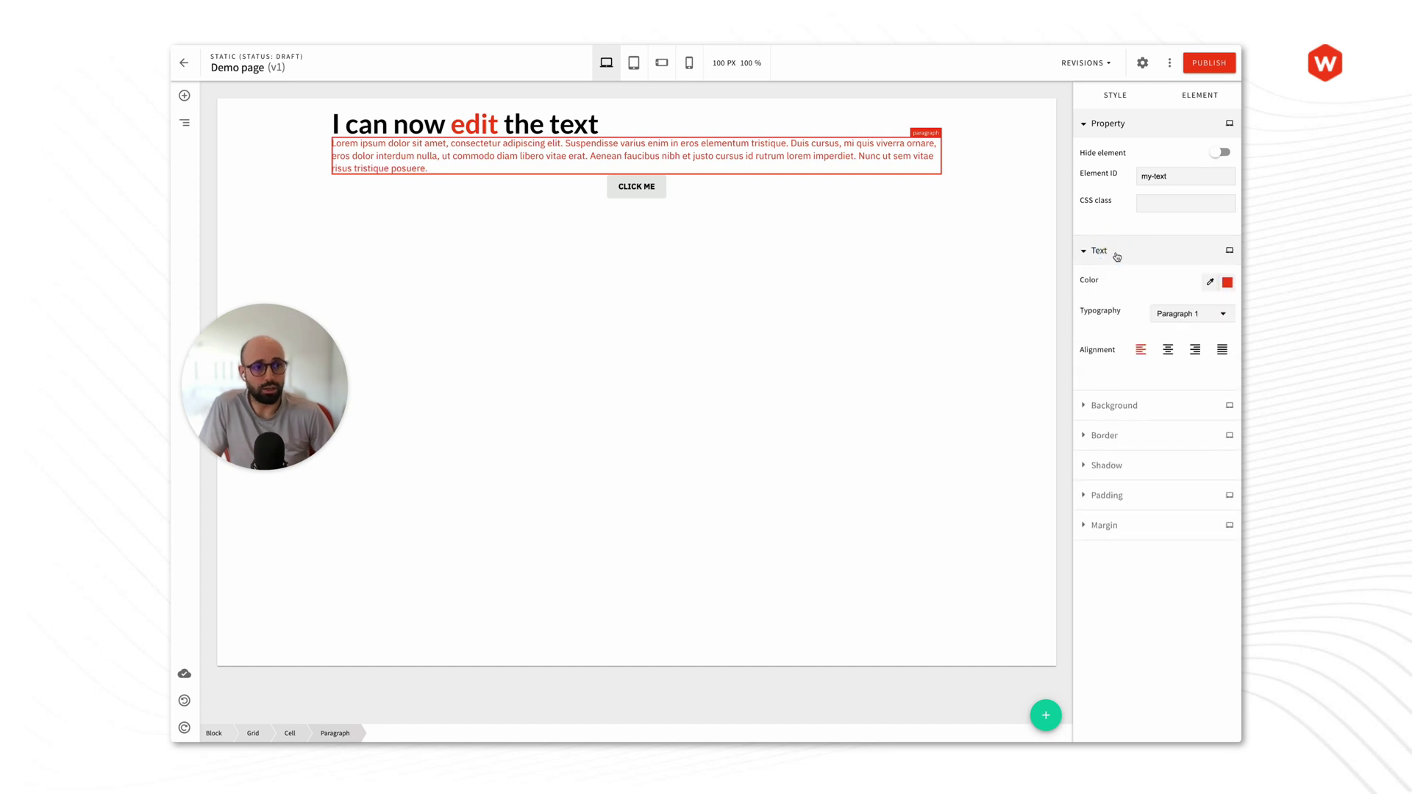
click(1115, 251)
click(1115, 280)
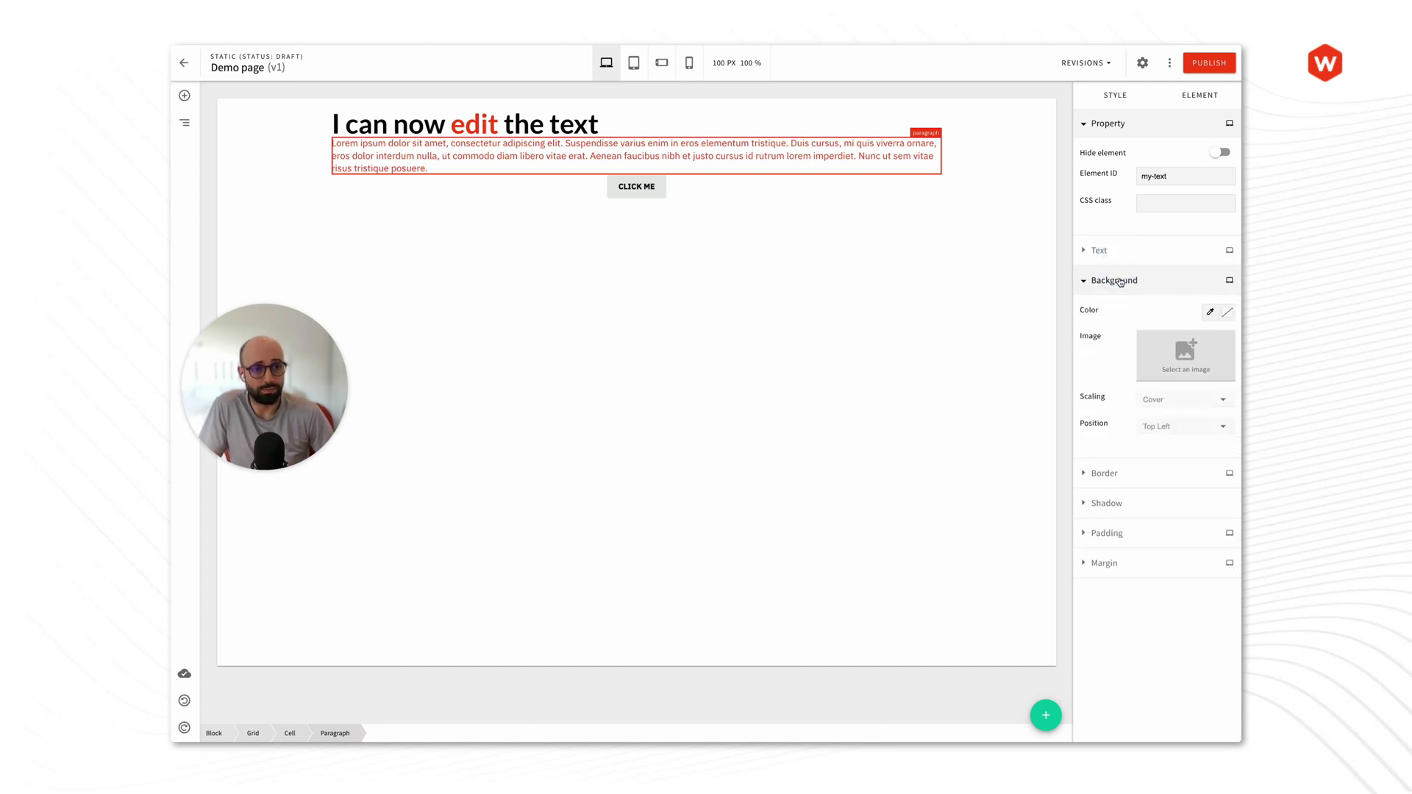
click(1119, 281)
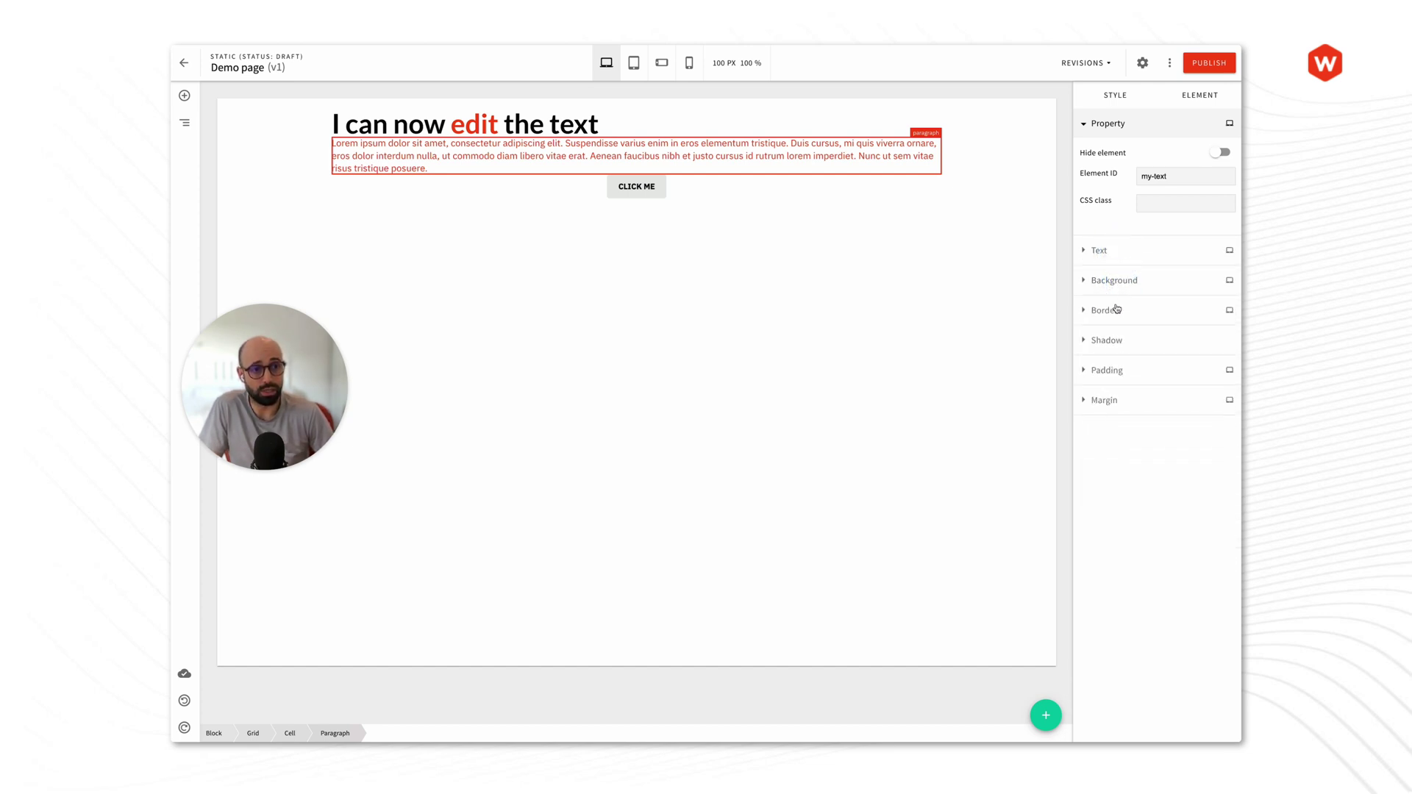
click(1115, 308)
click(1115, 308)
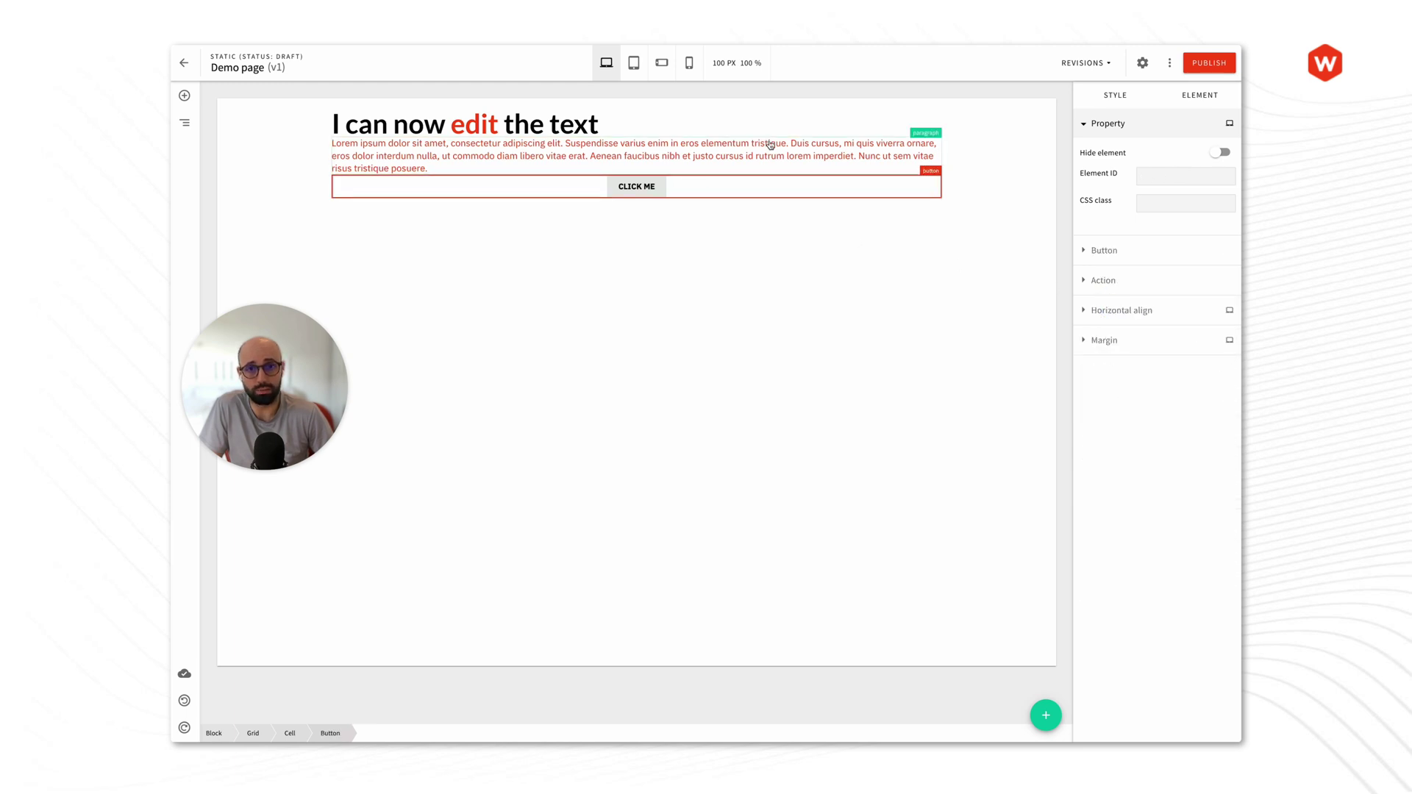
Step: Select the grid holding the heading, paragraph and button, and duplicate it
click(946, 152)
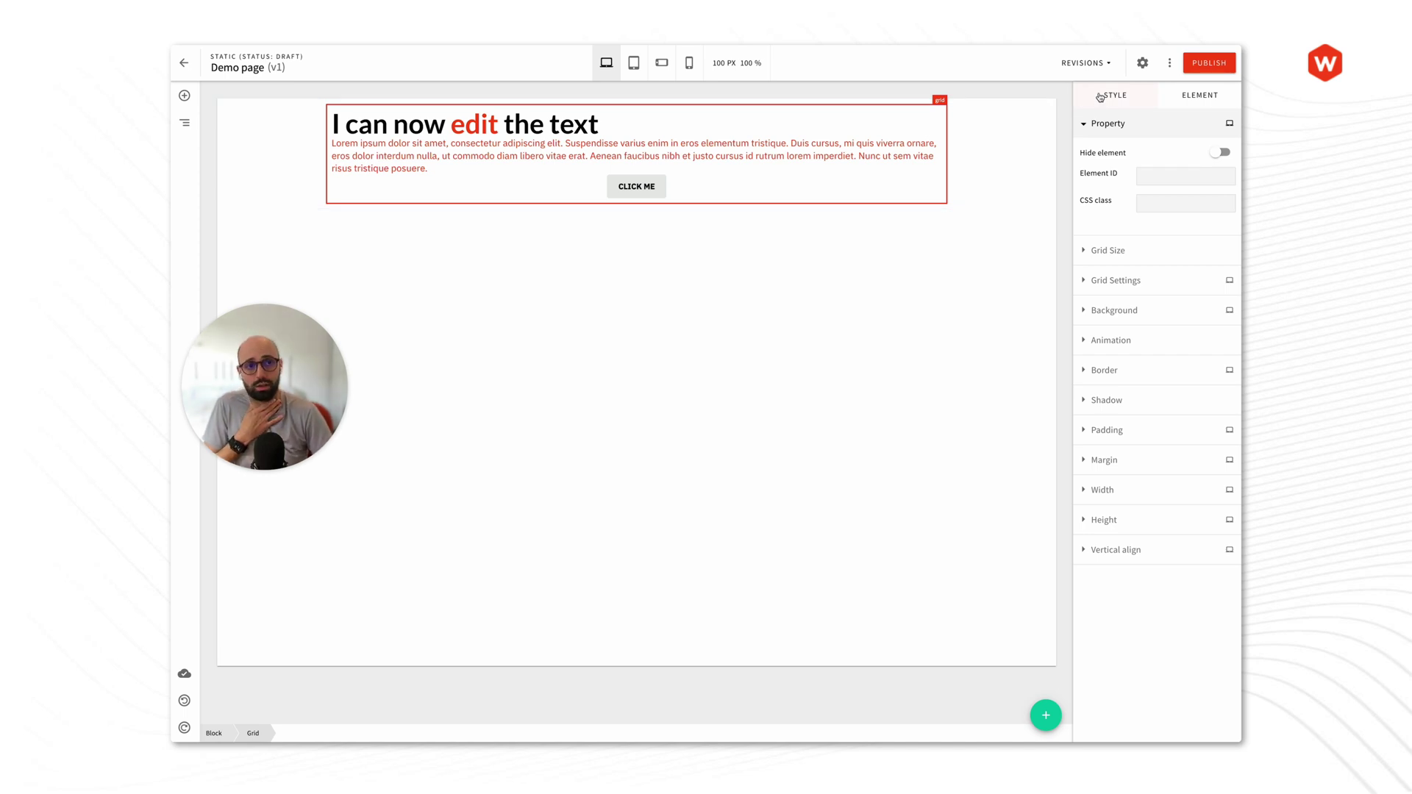
click(1199, 95)
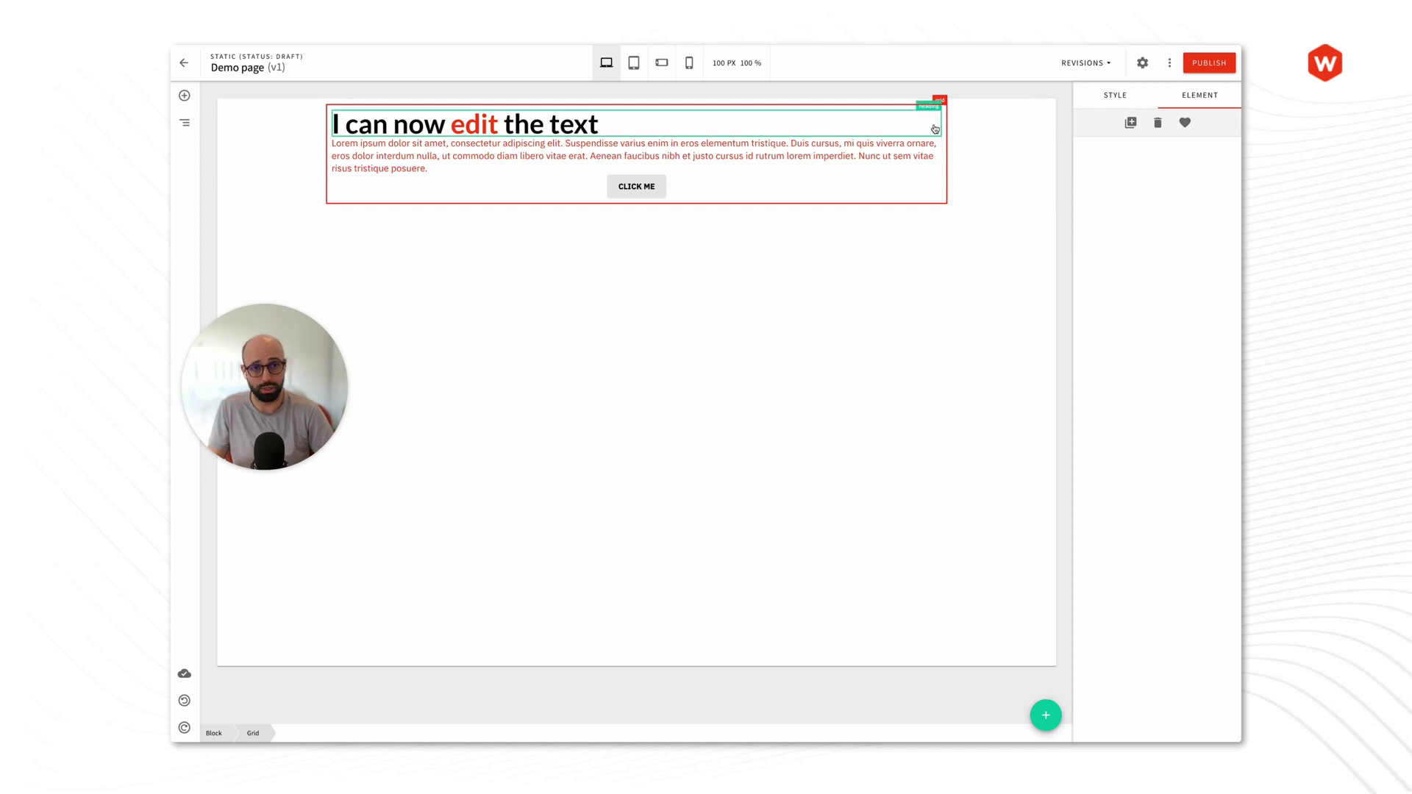
click(1132, 123)
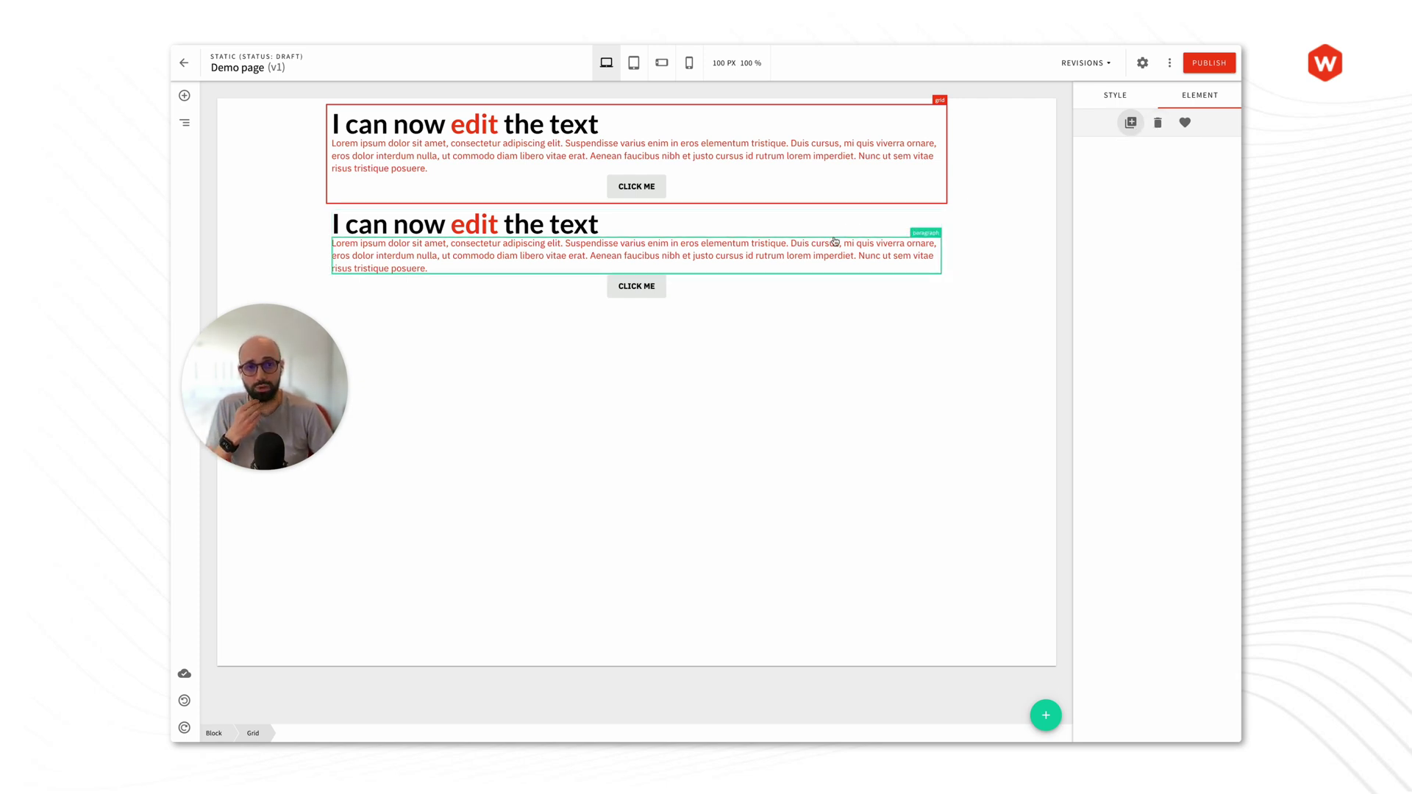
Step: Delete the duplicated grid below the original one
click(940, 237)
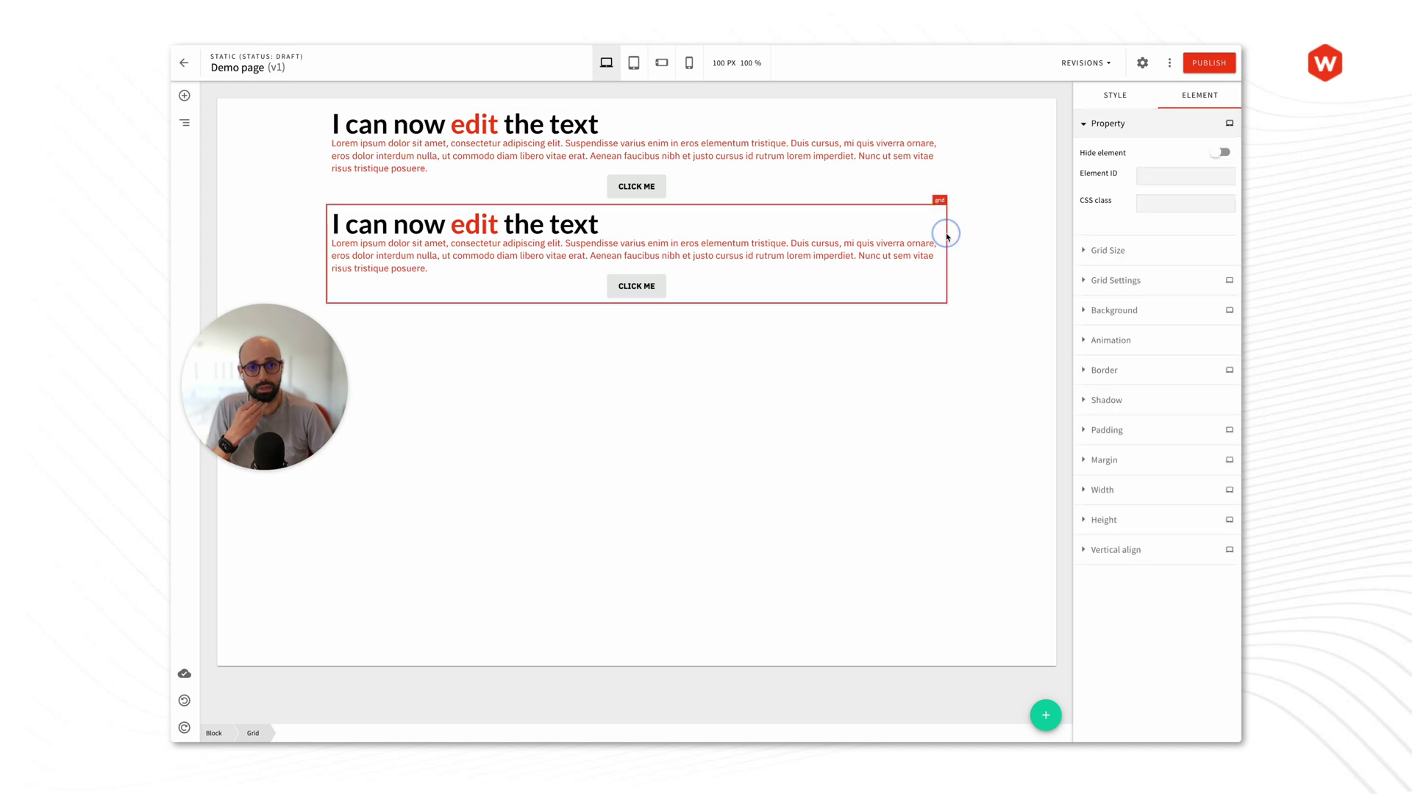
click(1190, 96)
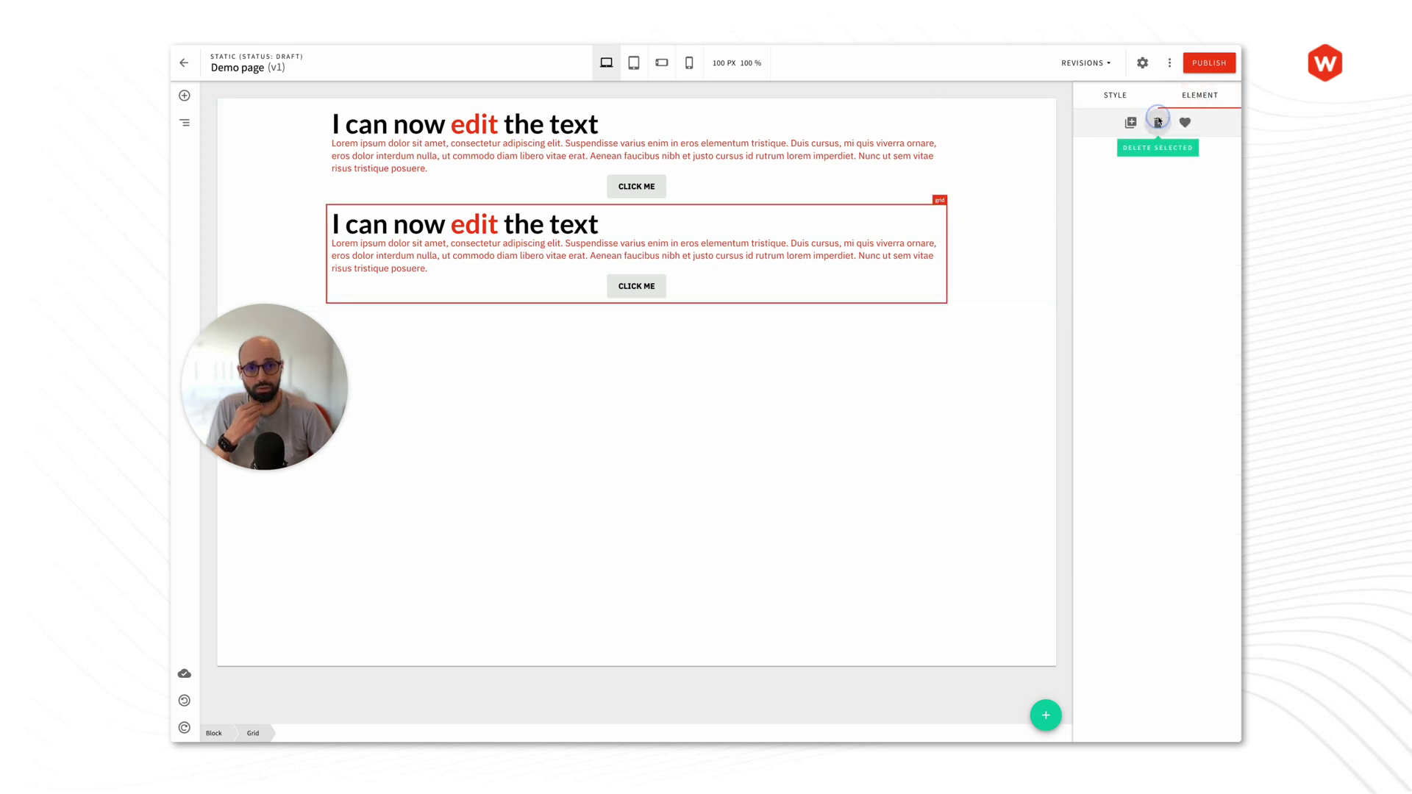
click(1158, 120)
Step: Select the grid that contains the heading and save it as a reusable element named "Demo grid"
click(762, 128)
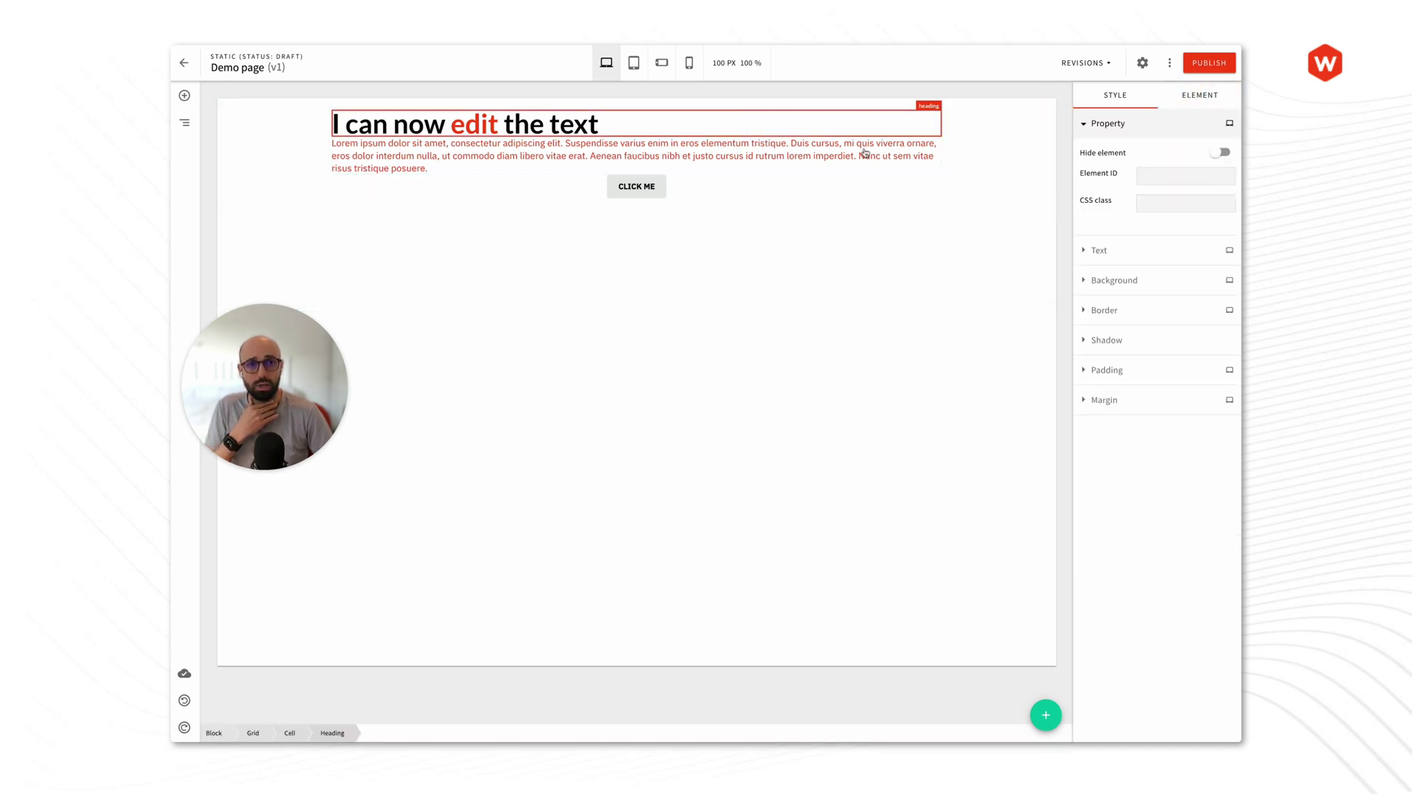
click(253, 732)
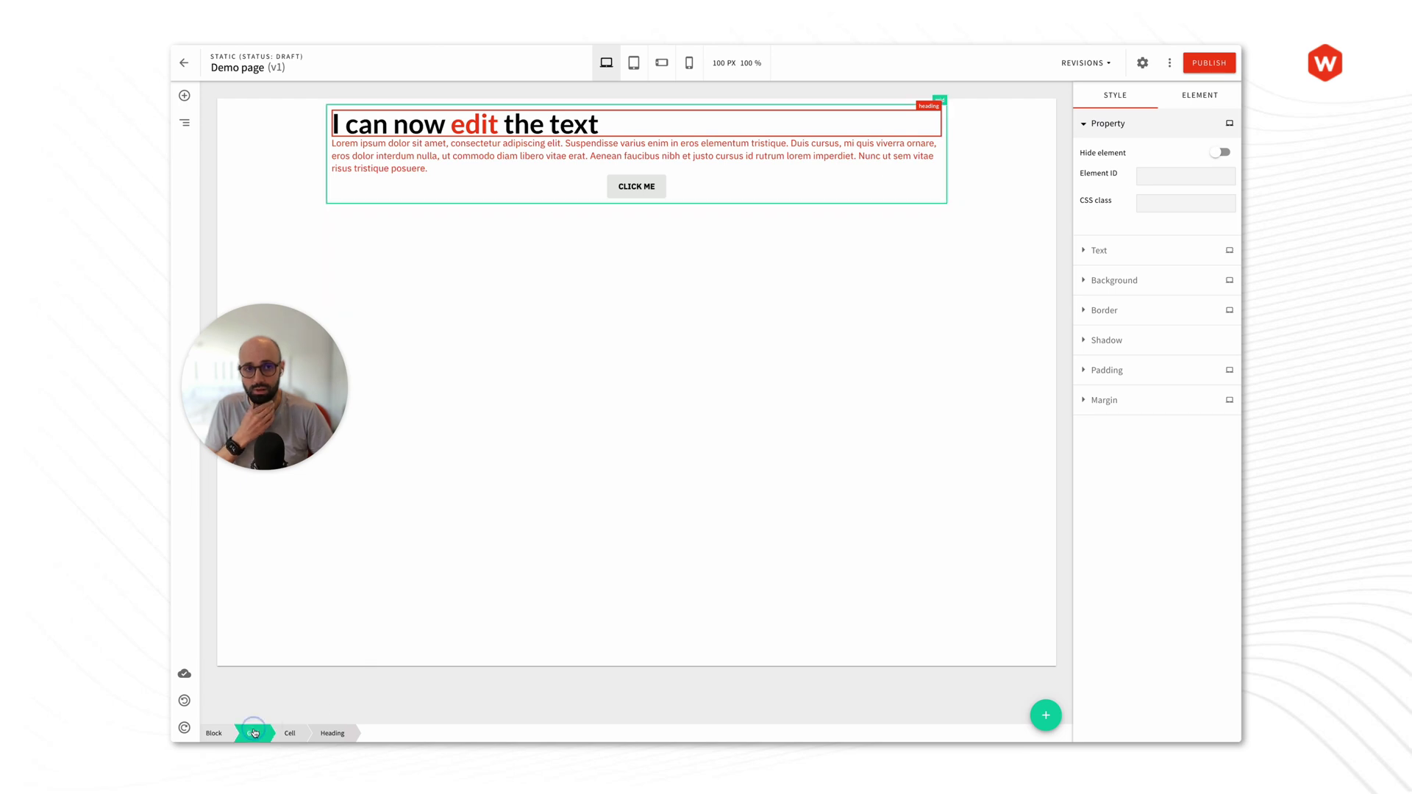
click(1185, 105)
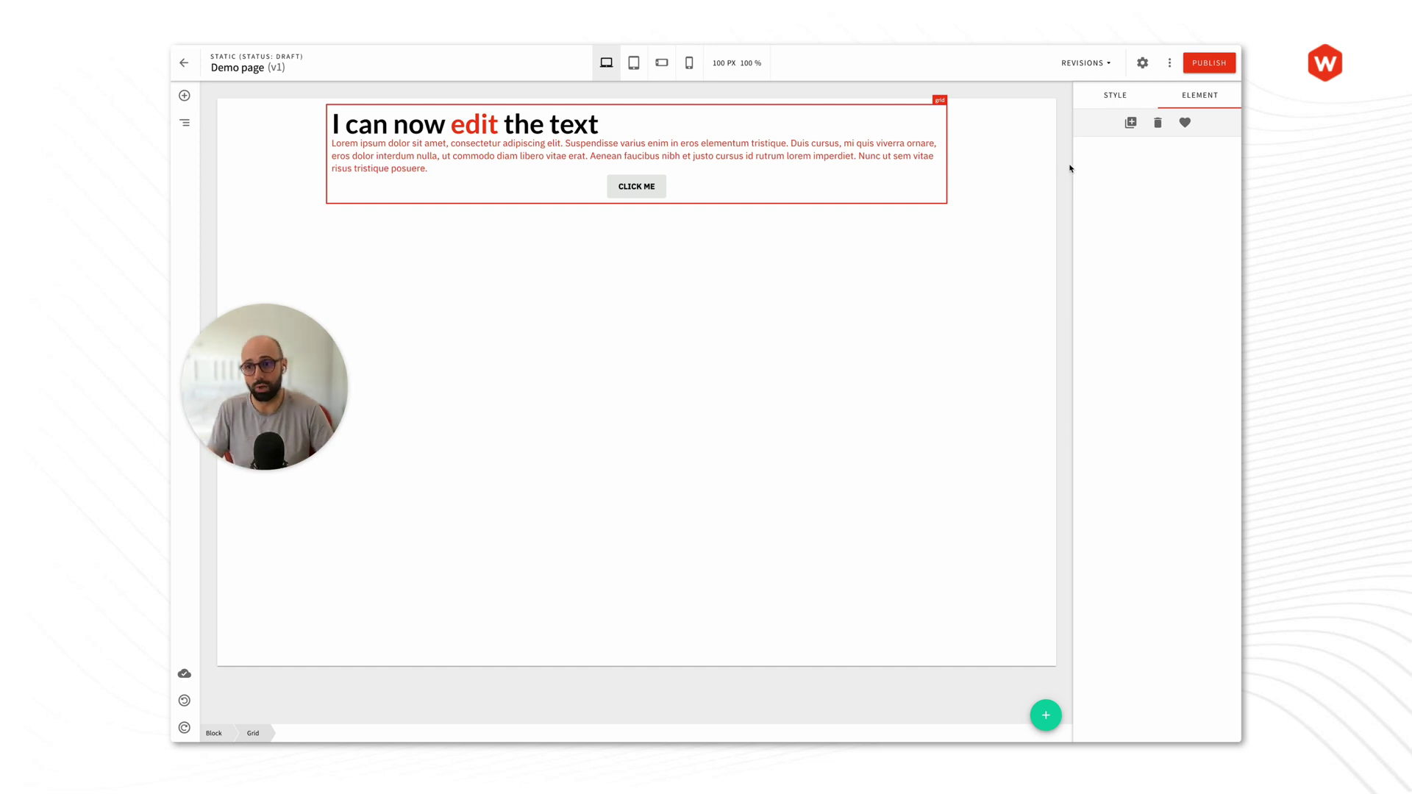
click(1185, 122)
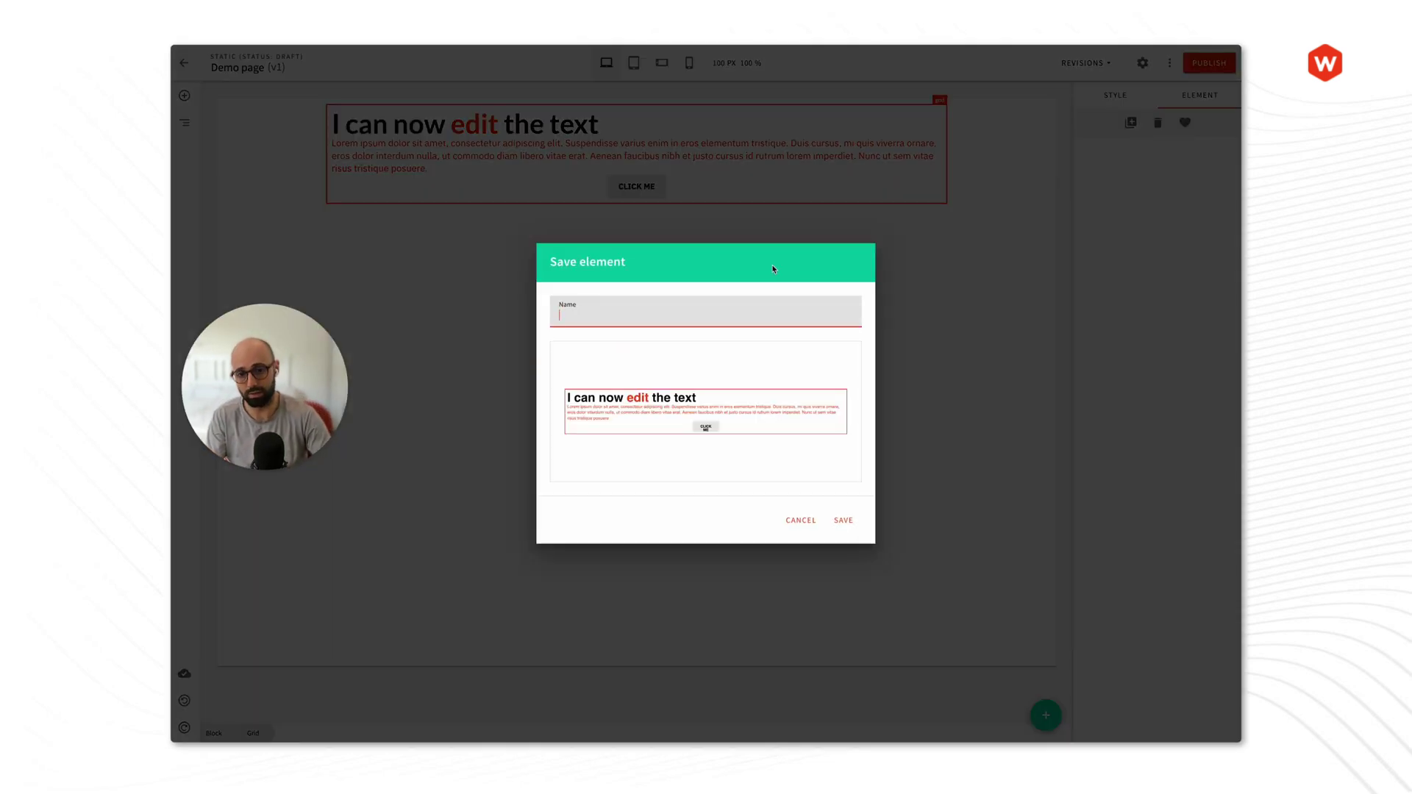
text(Demo grid)
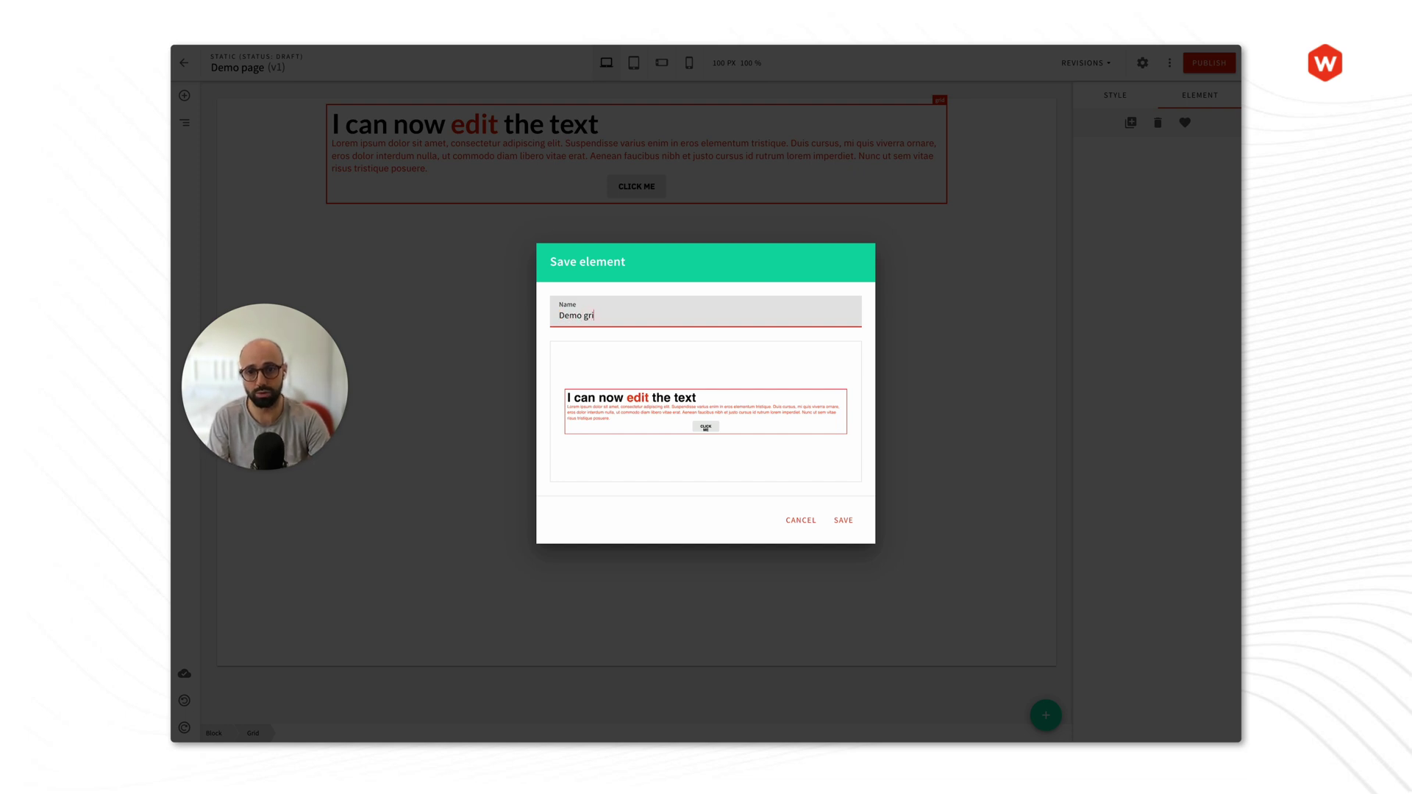
click(845, 522)
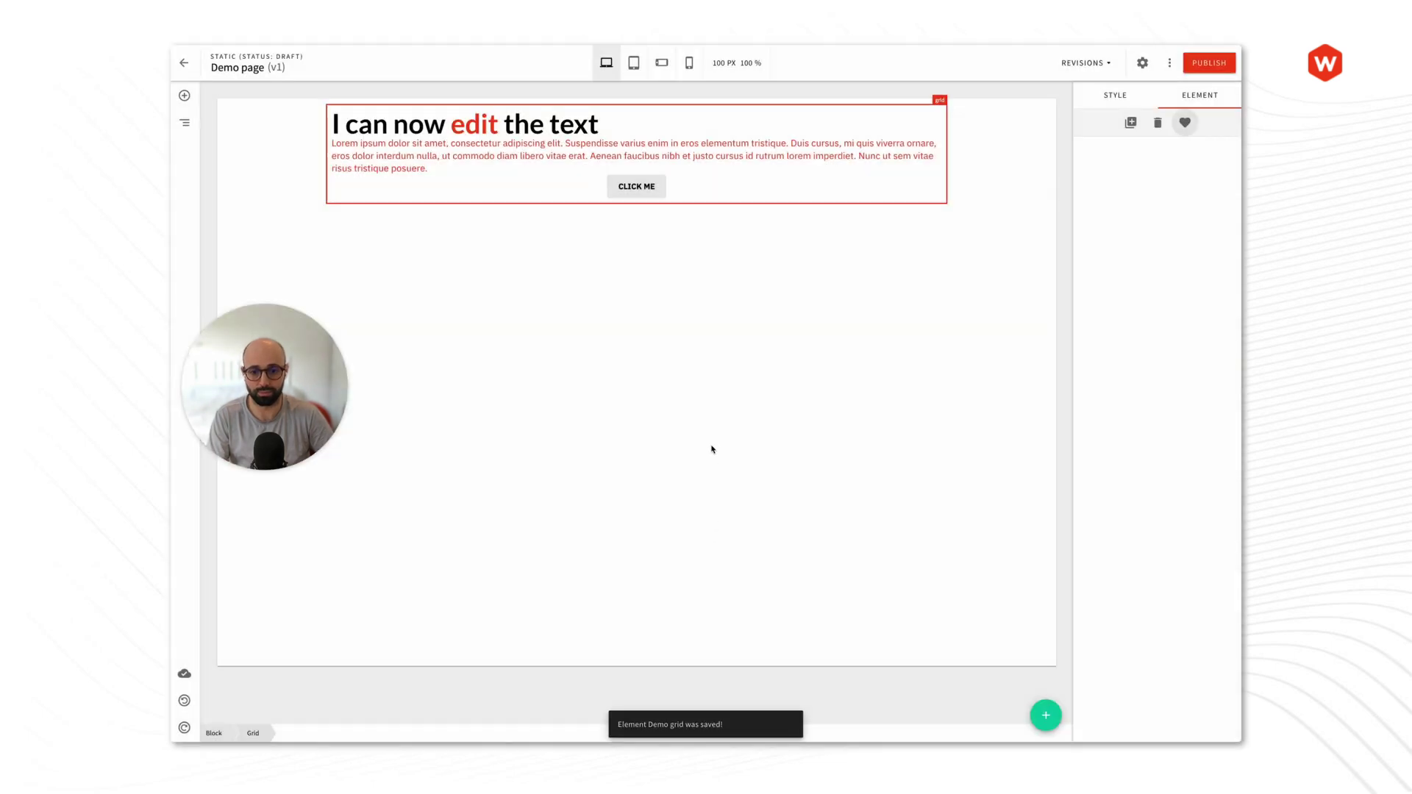
Step: Delete the my-main-block block from the page
click(972, 164)
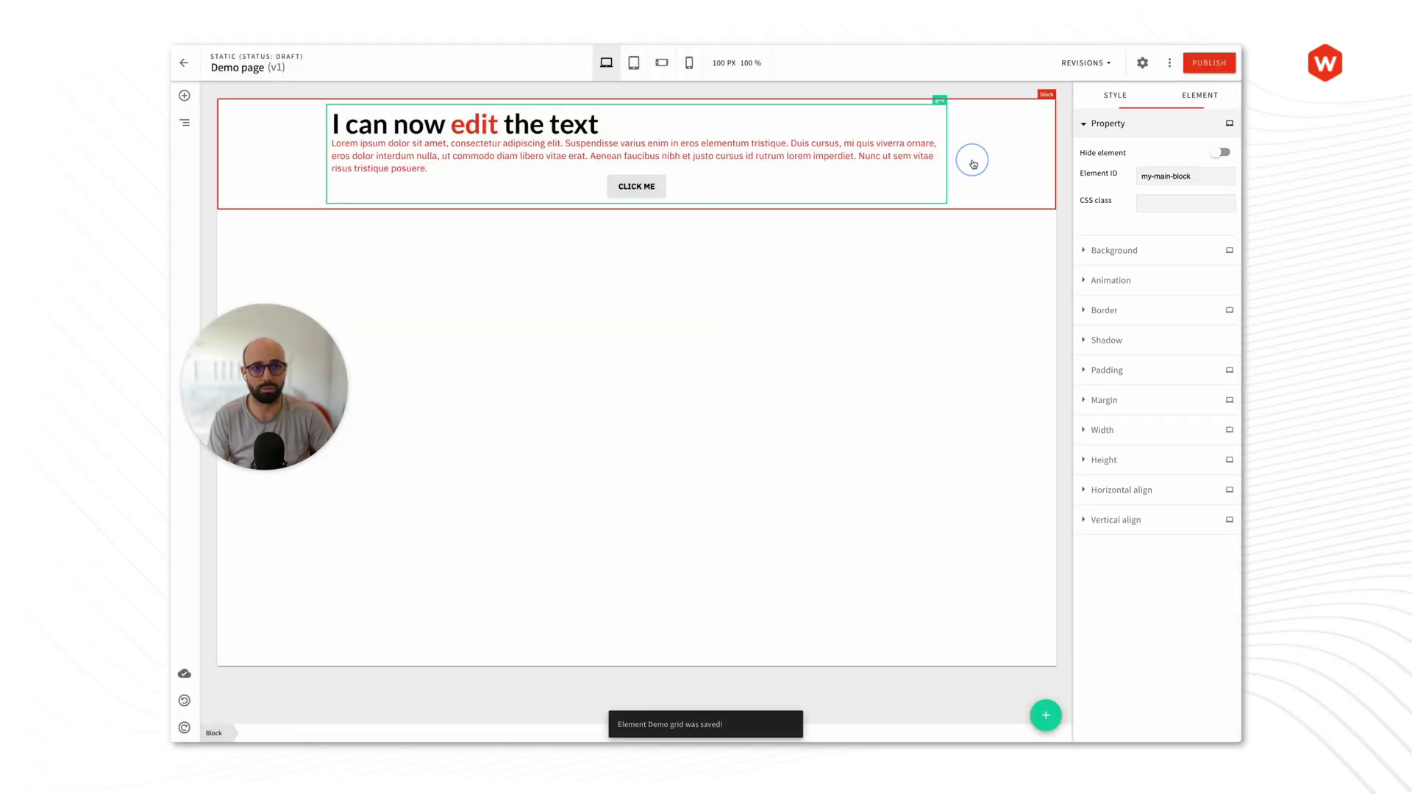
key(Delete)
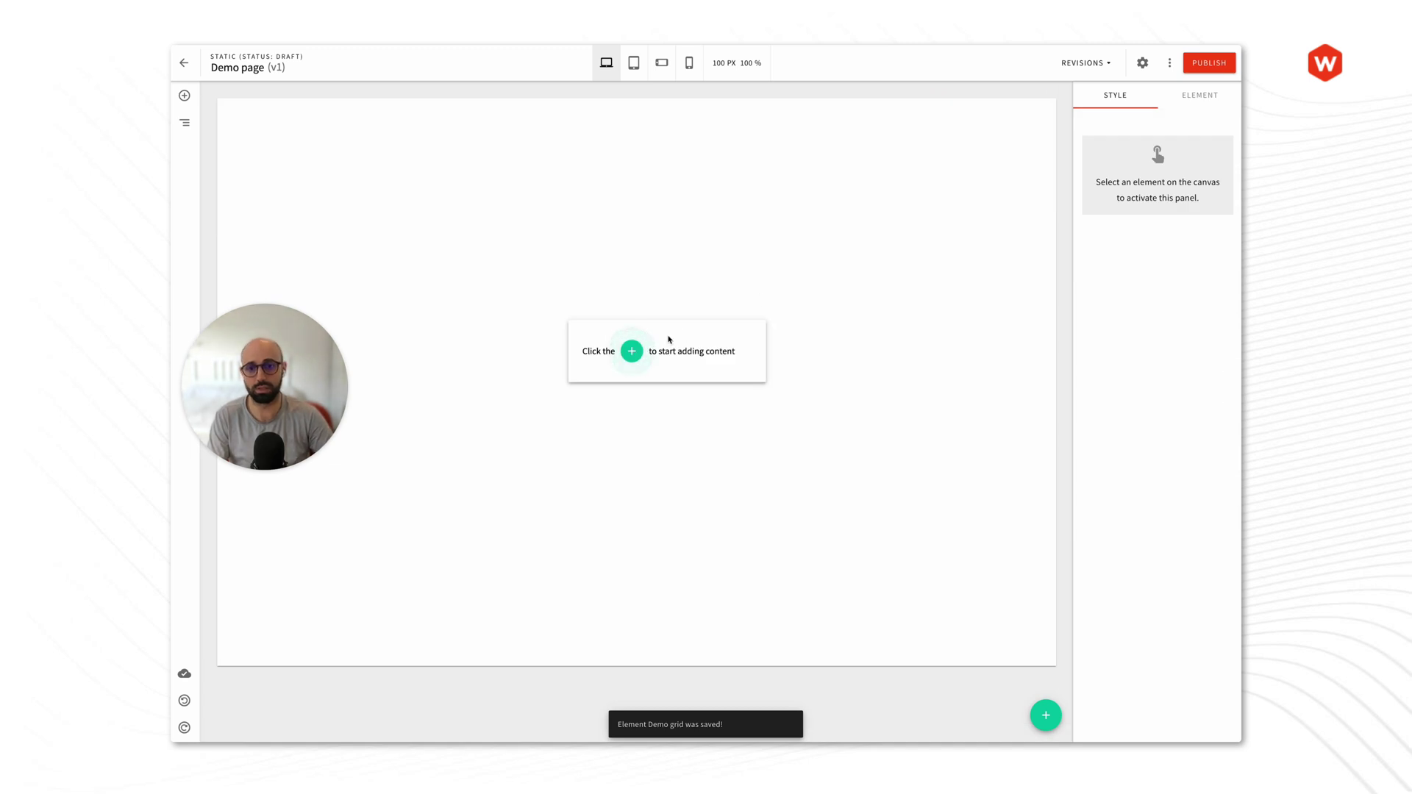
Step: Add an Empty block to the page and delete the grid inside it
click(631, 352)
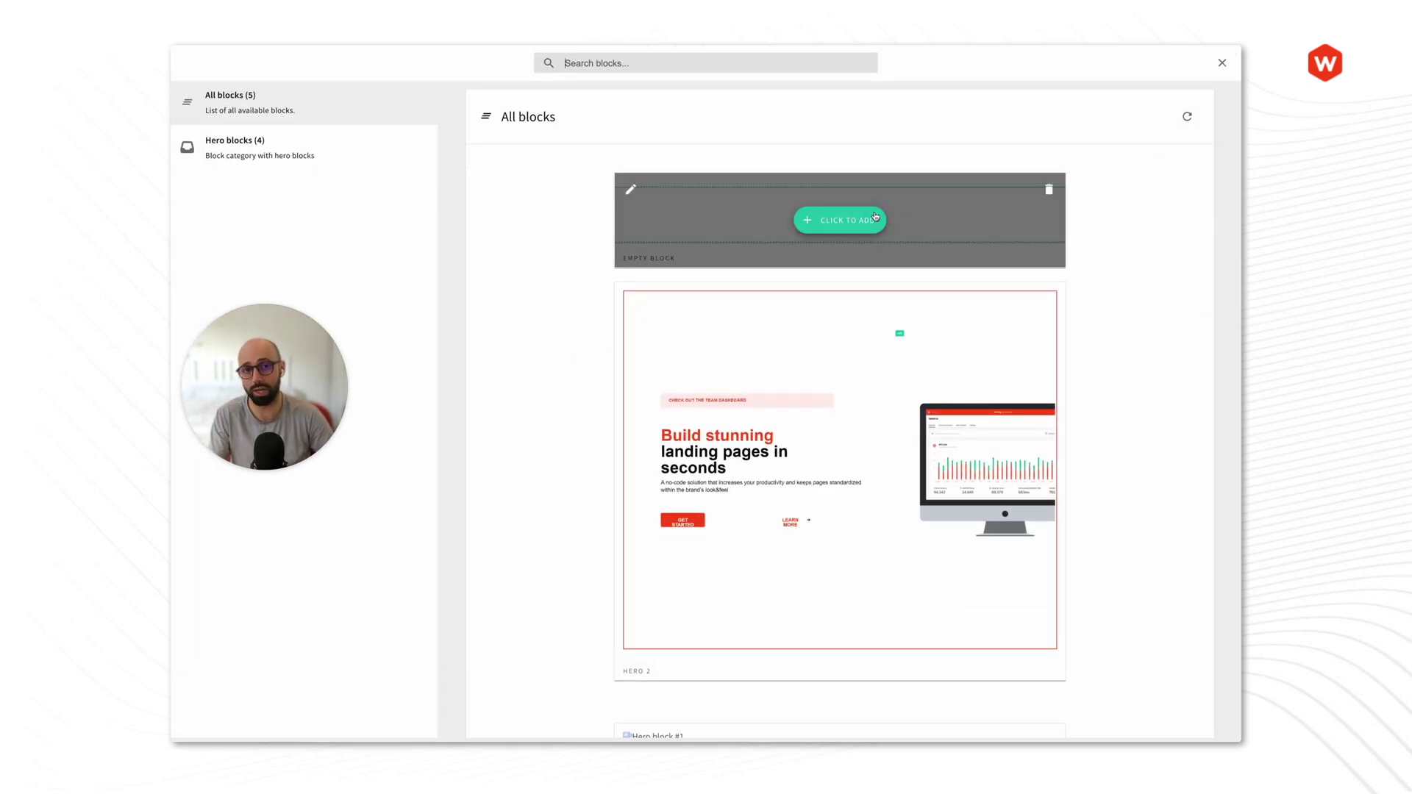
click(841, 218)
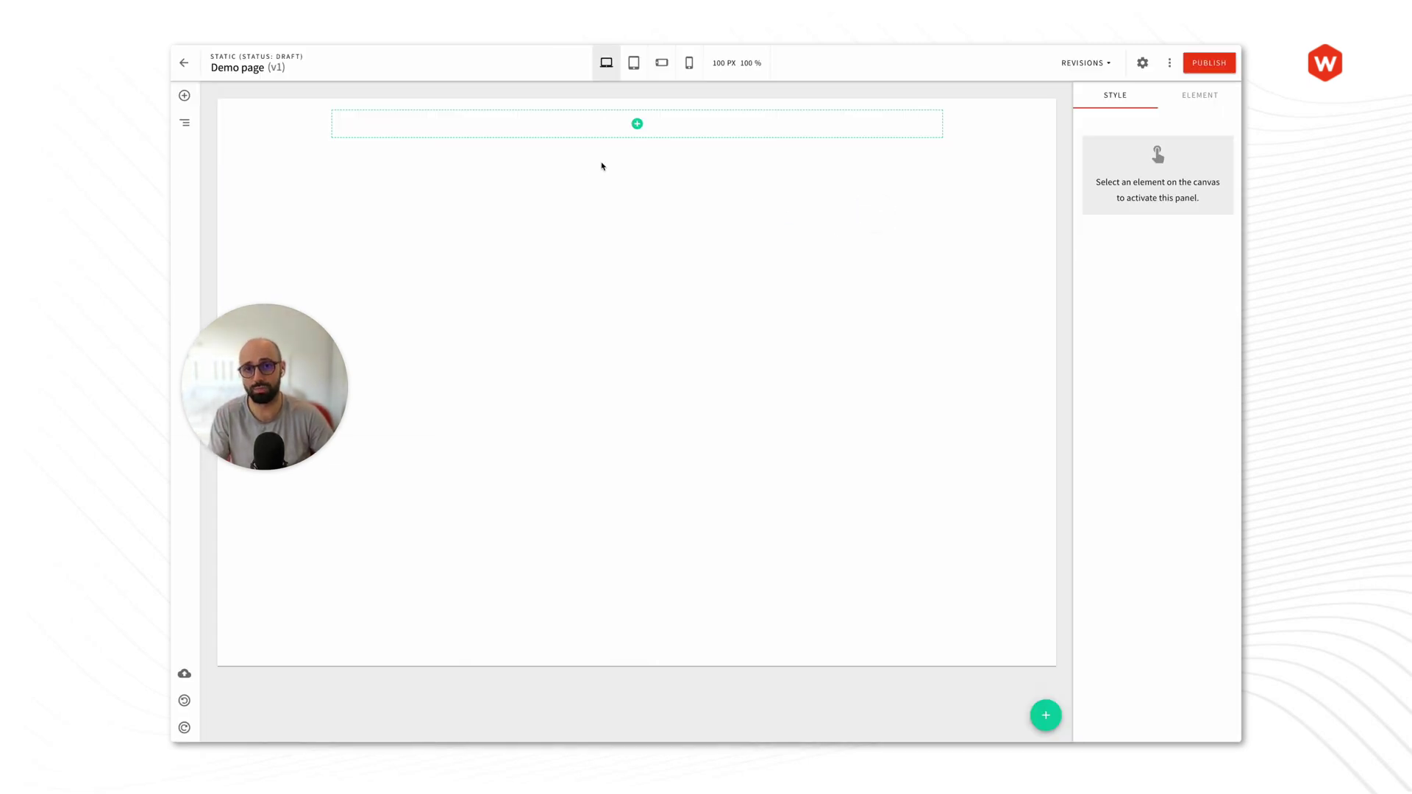
click(337, 142)
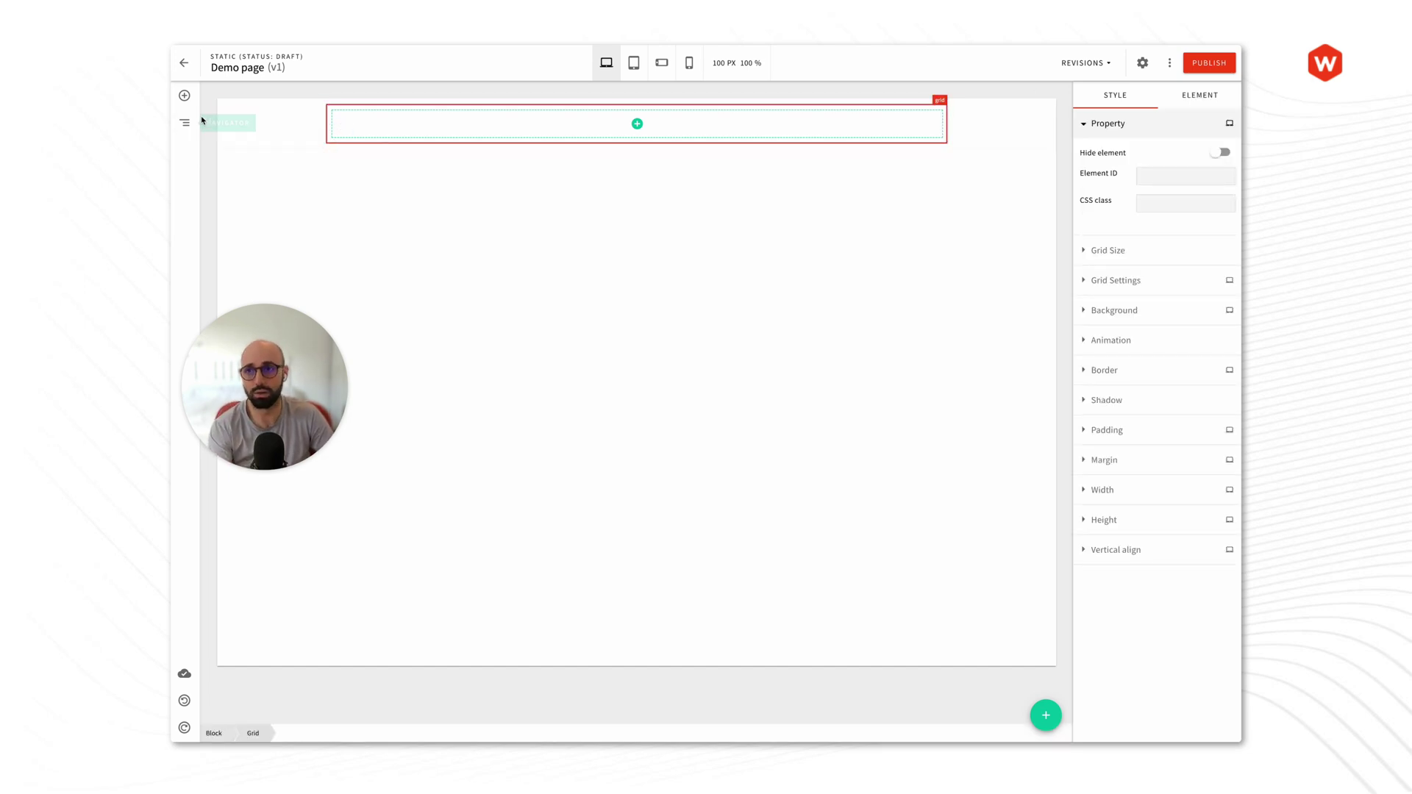
key(BackSpace)
Step: Insert the saved "Demo grid" element into the empty block on the page
click(184, 96)
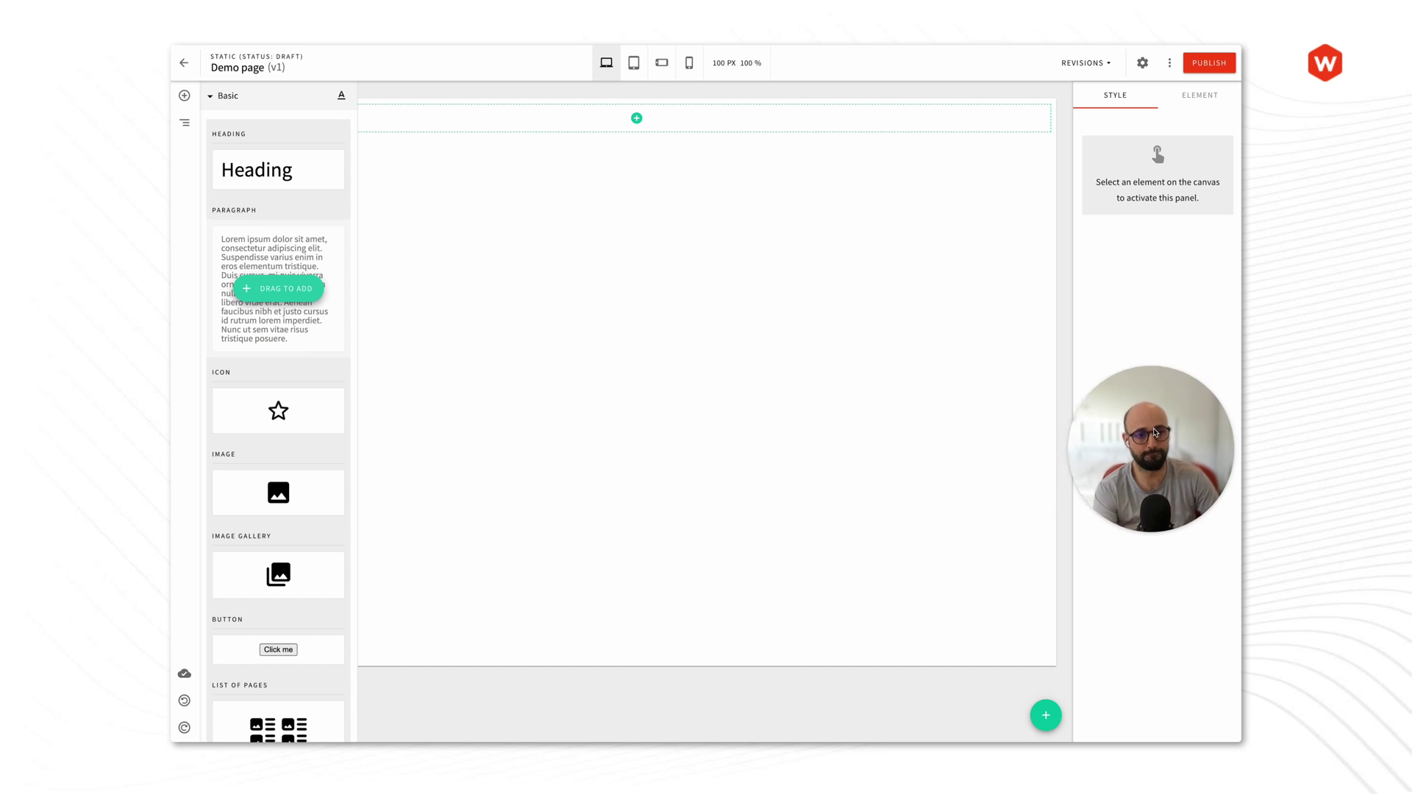
click(243, 97)
click(248, 283)
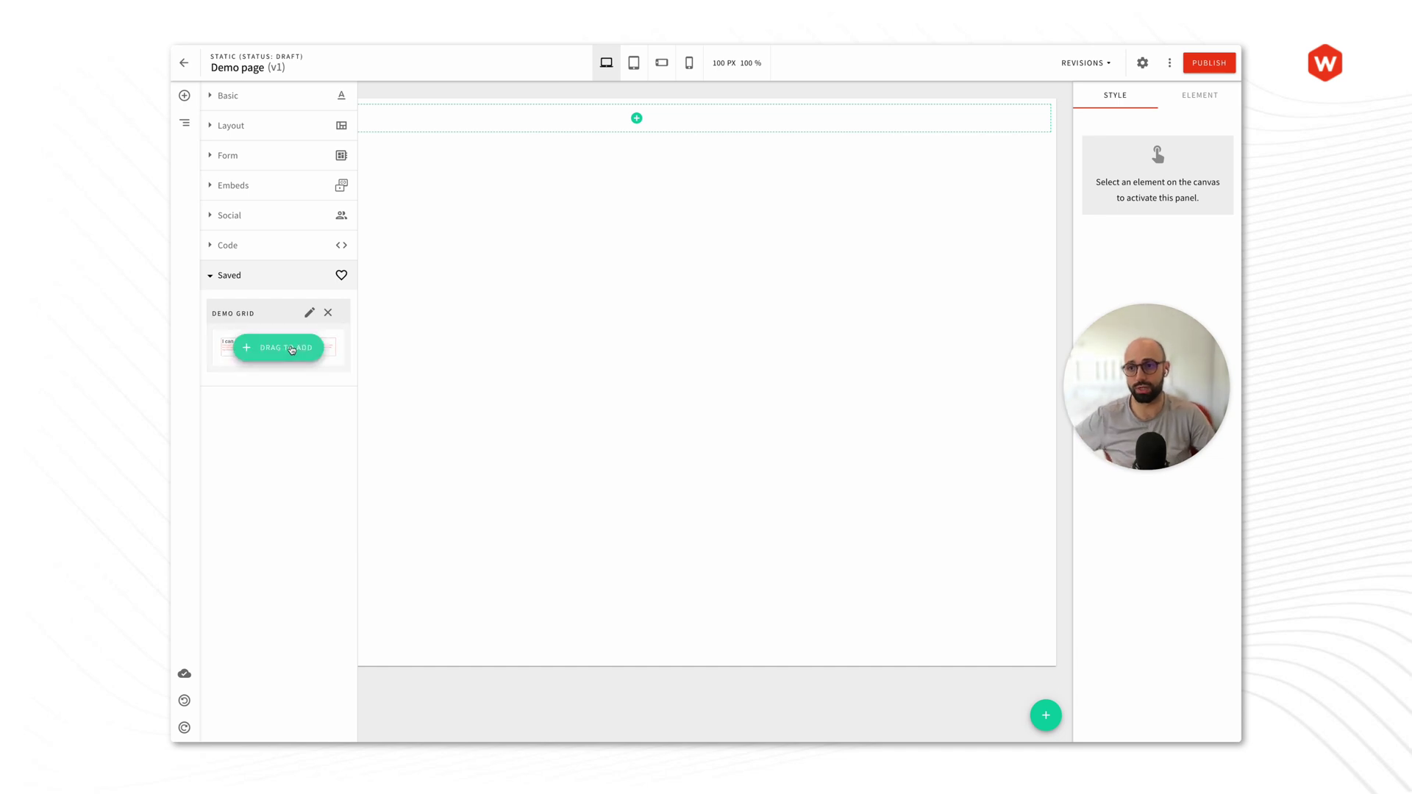
drag(277, 345, 670, 111)
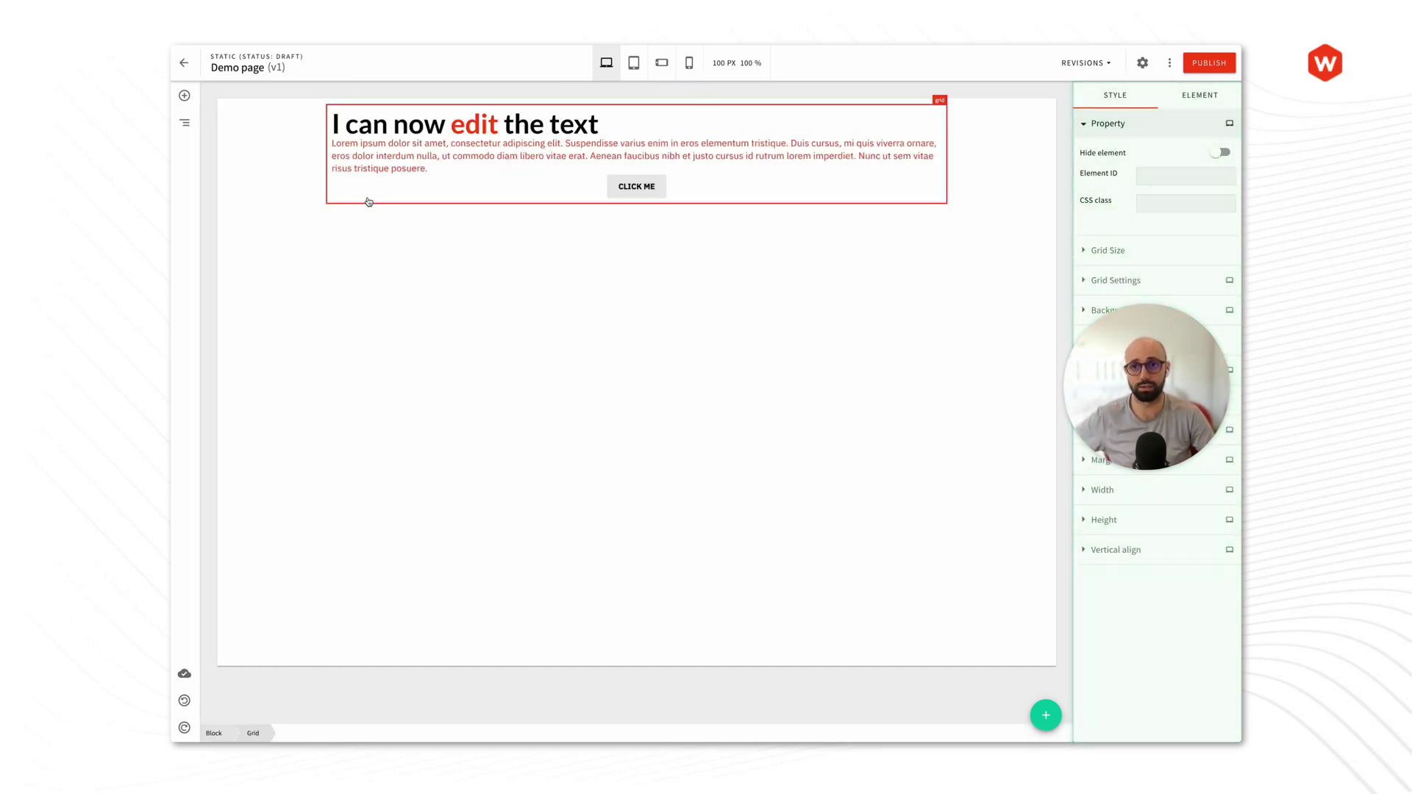
Step: Select the inserted grid's paragraph, button and heading in turn to check that each is individually editable, and clear the selection
click(456, 144)
click(548, 197)
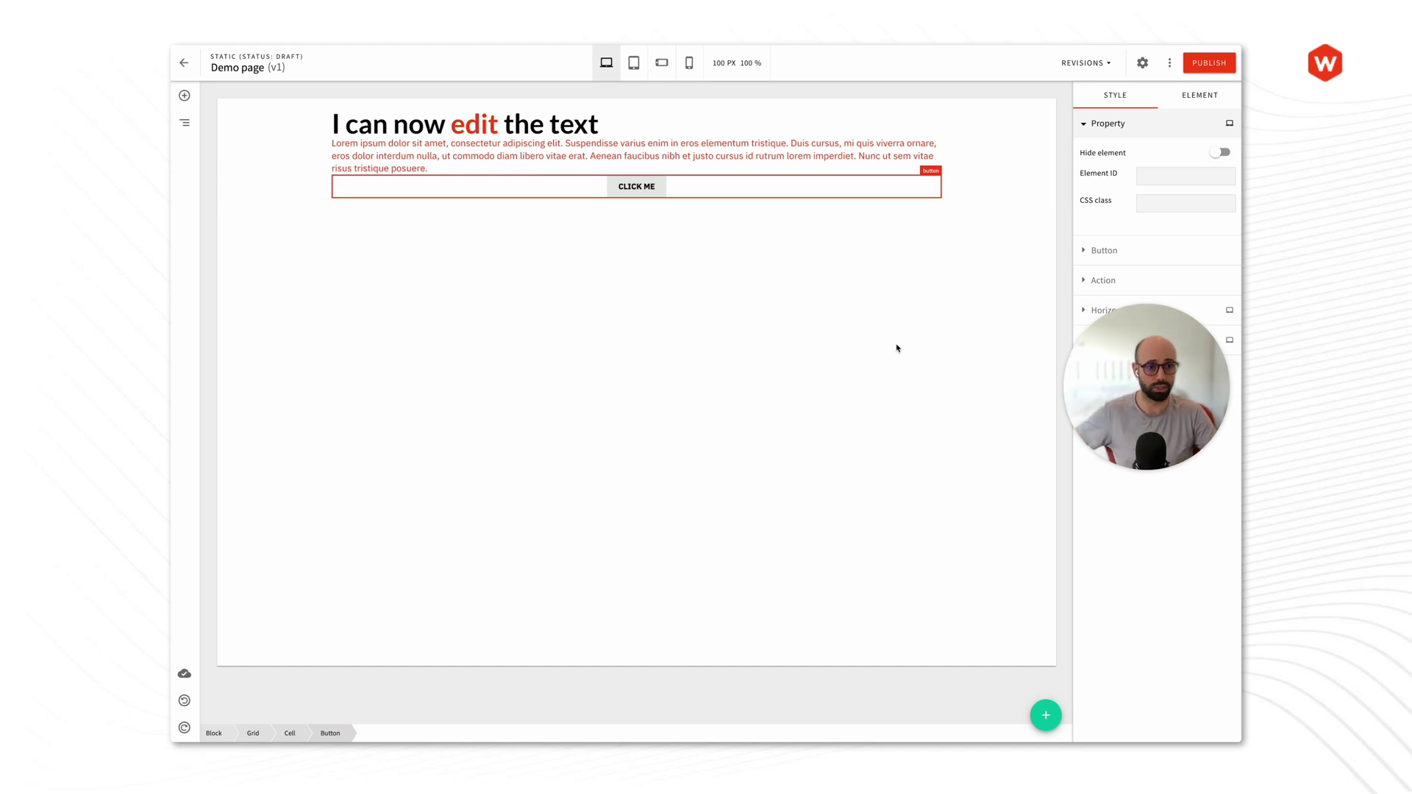
click(627, 129)
double_click(580, 125)
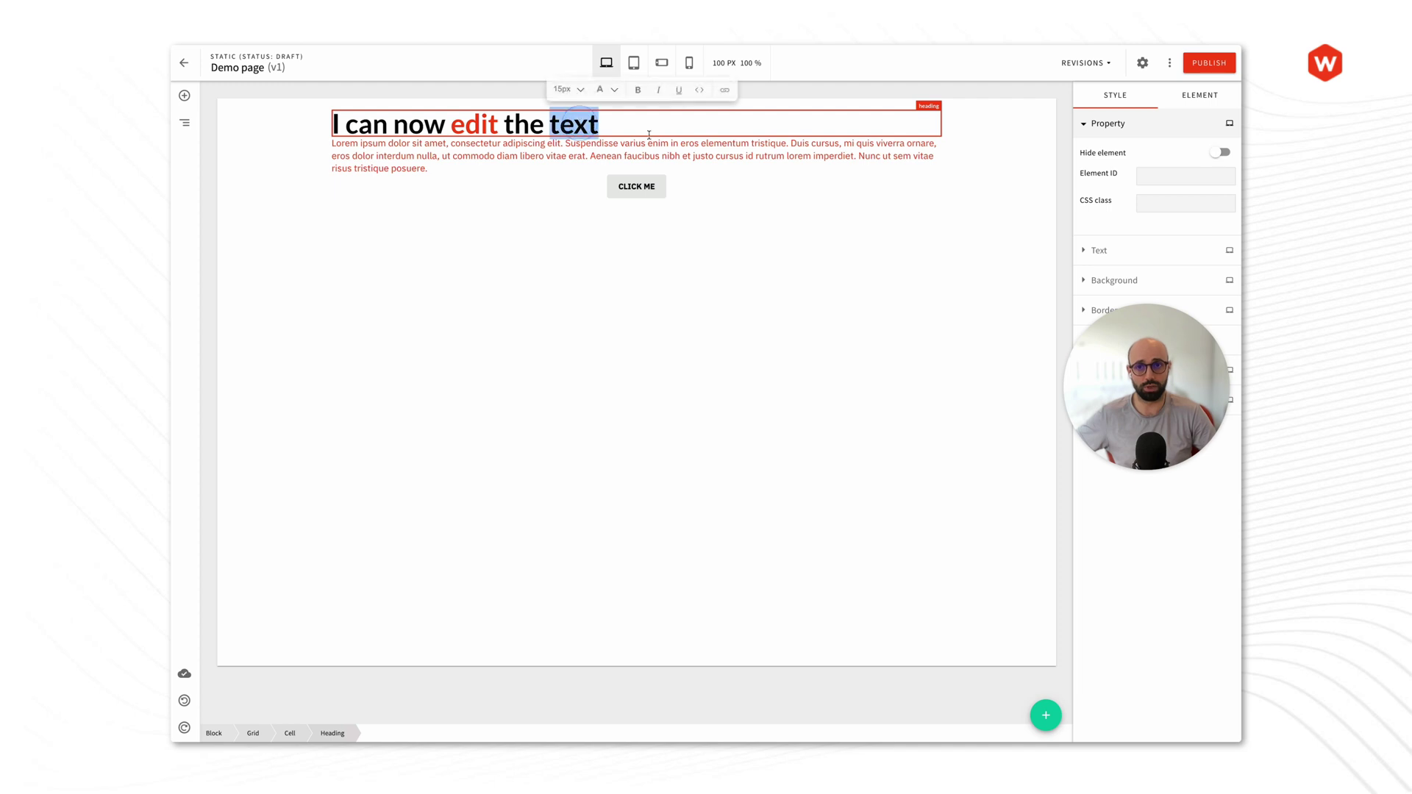
click(778, 158)
click(831, 270)
drag(1101, 389, 264, 328)
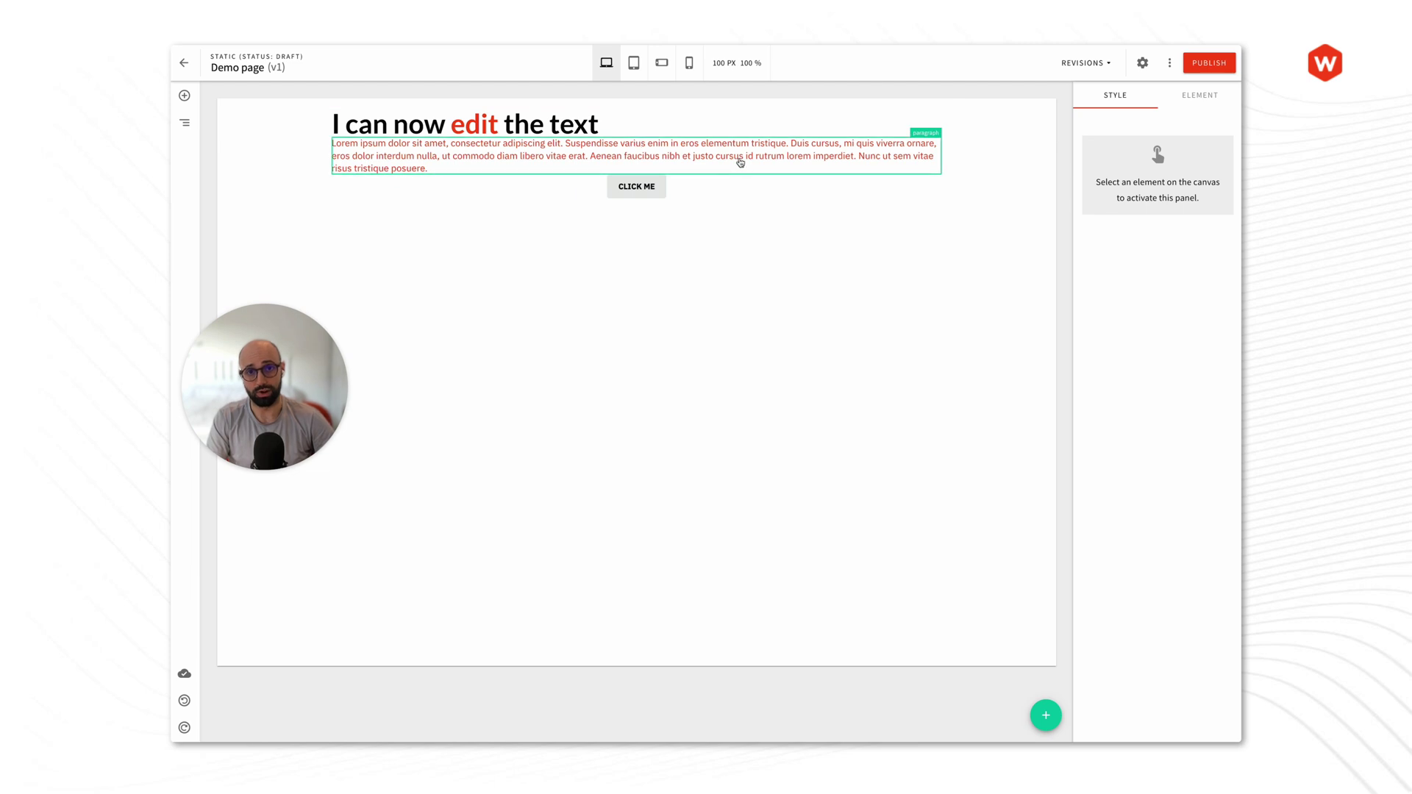
Step: Open the Webiny website in a new browser tab and review its homepage sections, including Page Builder and File Manager, down to the footer
key(super+t)
text(we)
key(Return)
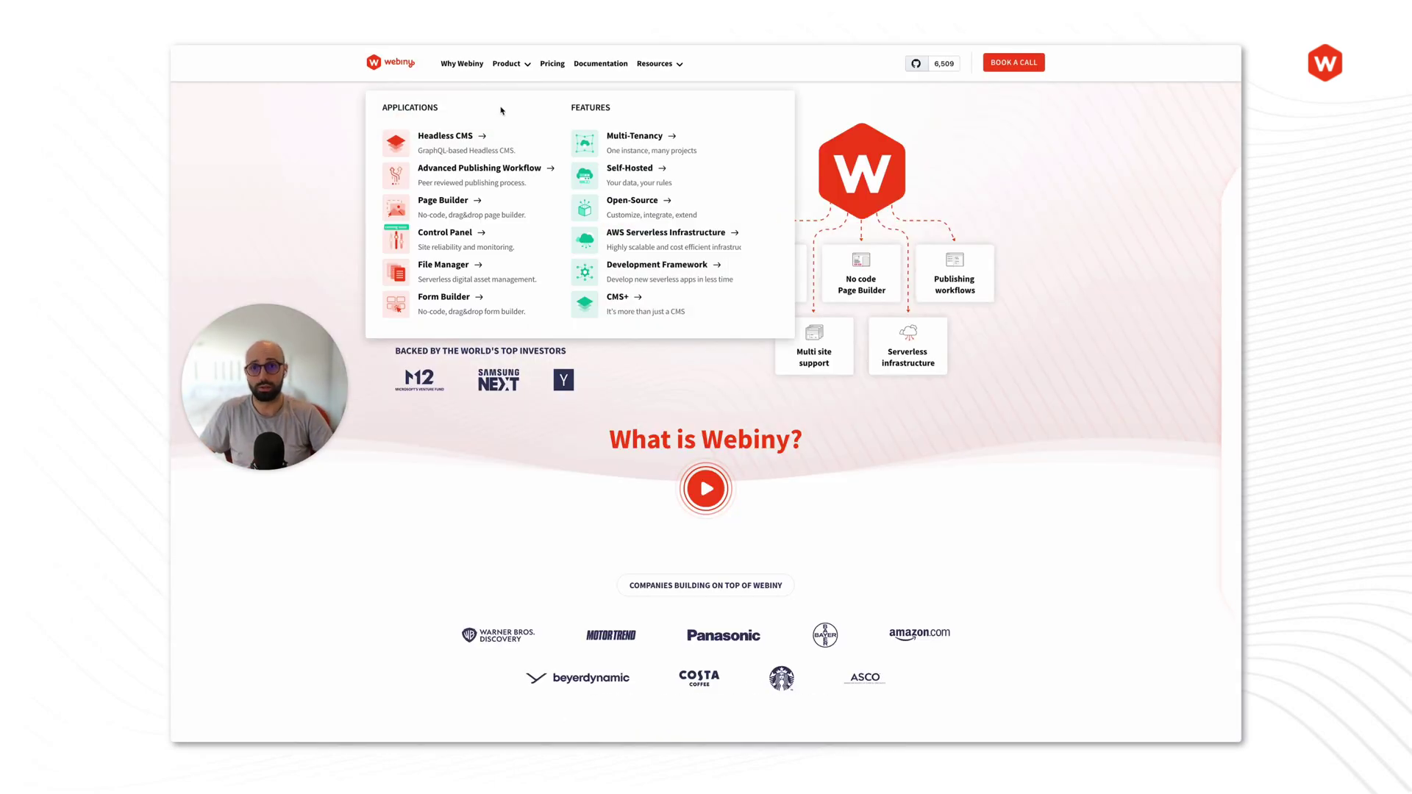
scroll(882, 340, down, 7)
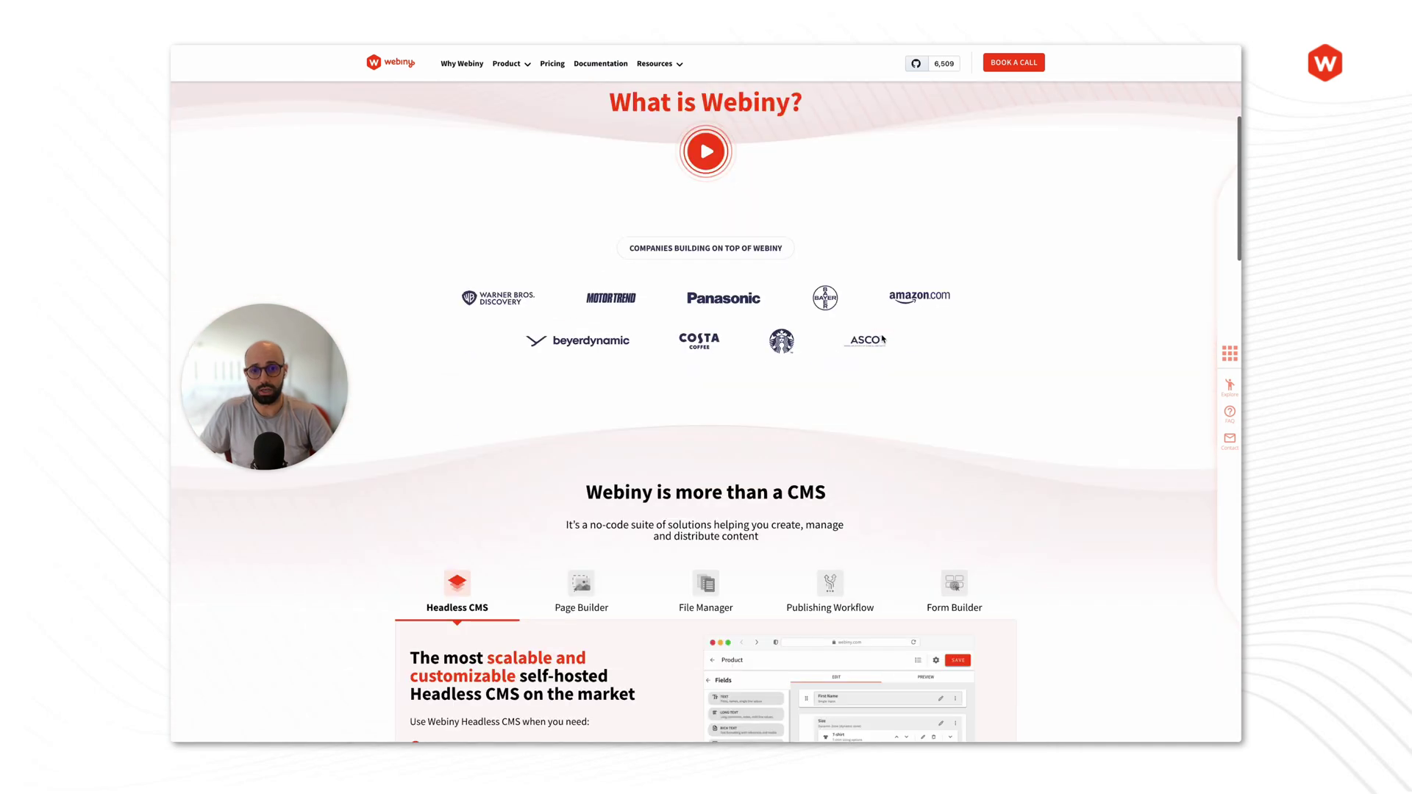
scroll(883, 339, down, 3)
click(587, 178)
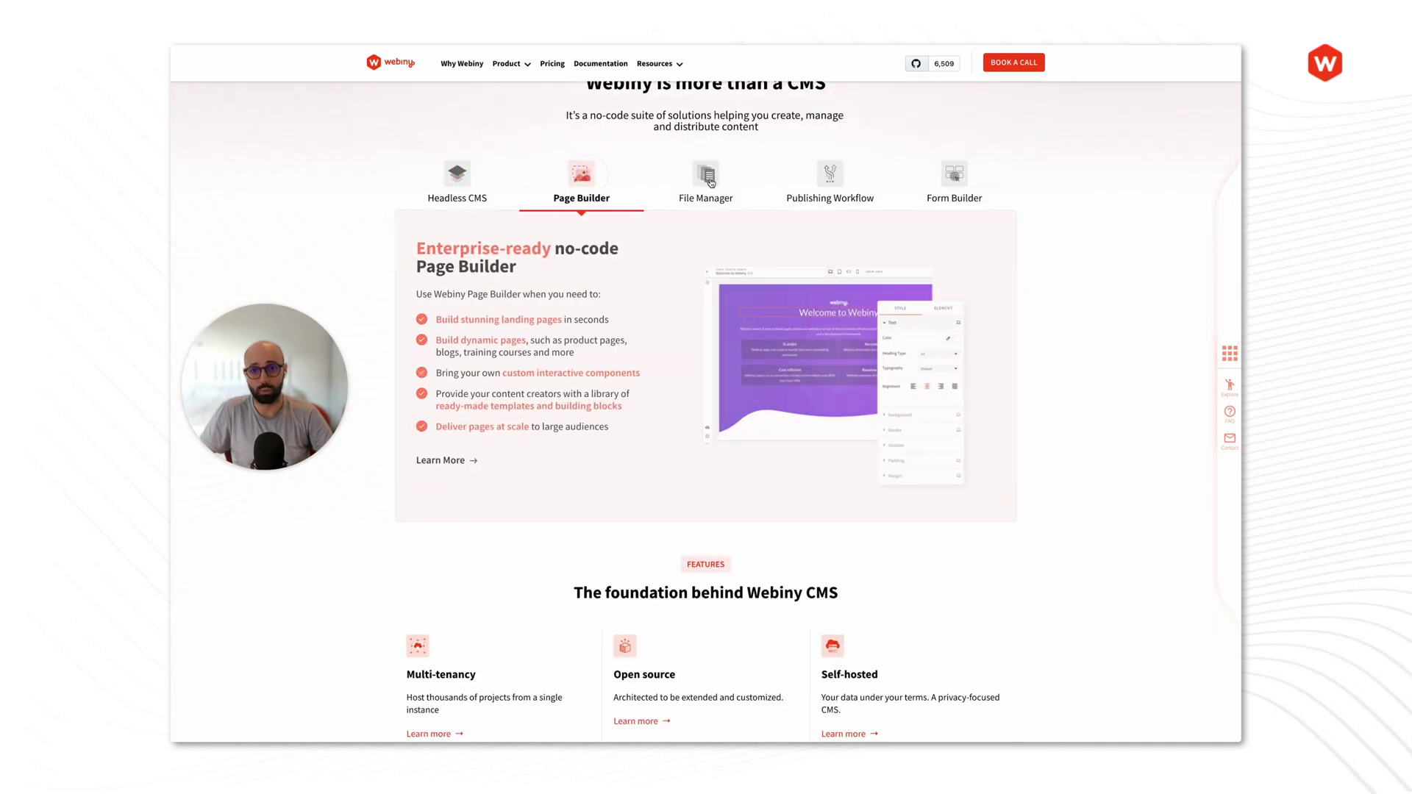
click(710, 179)
scroll(617, 275, down, 8)
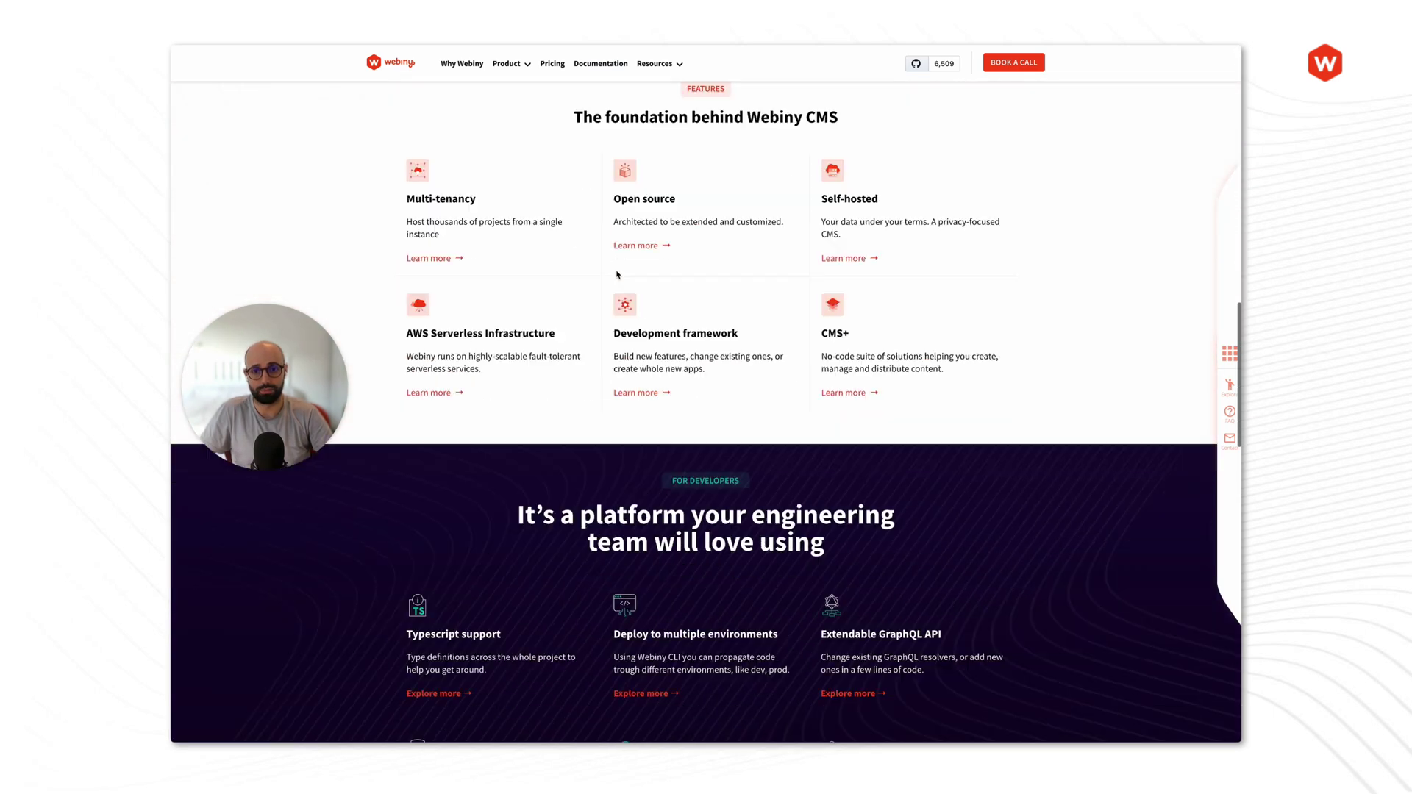
scroll(618, 275, down, 9)
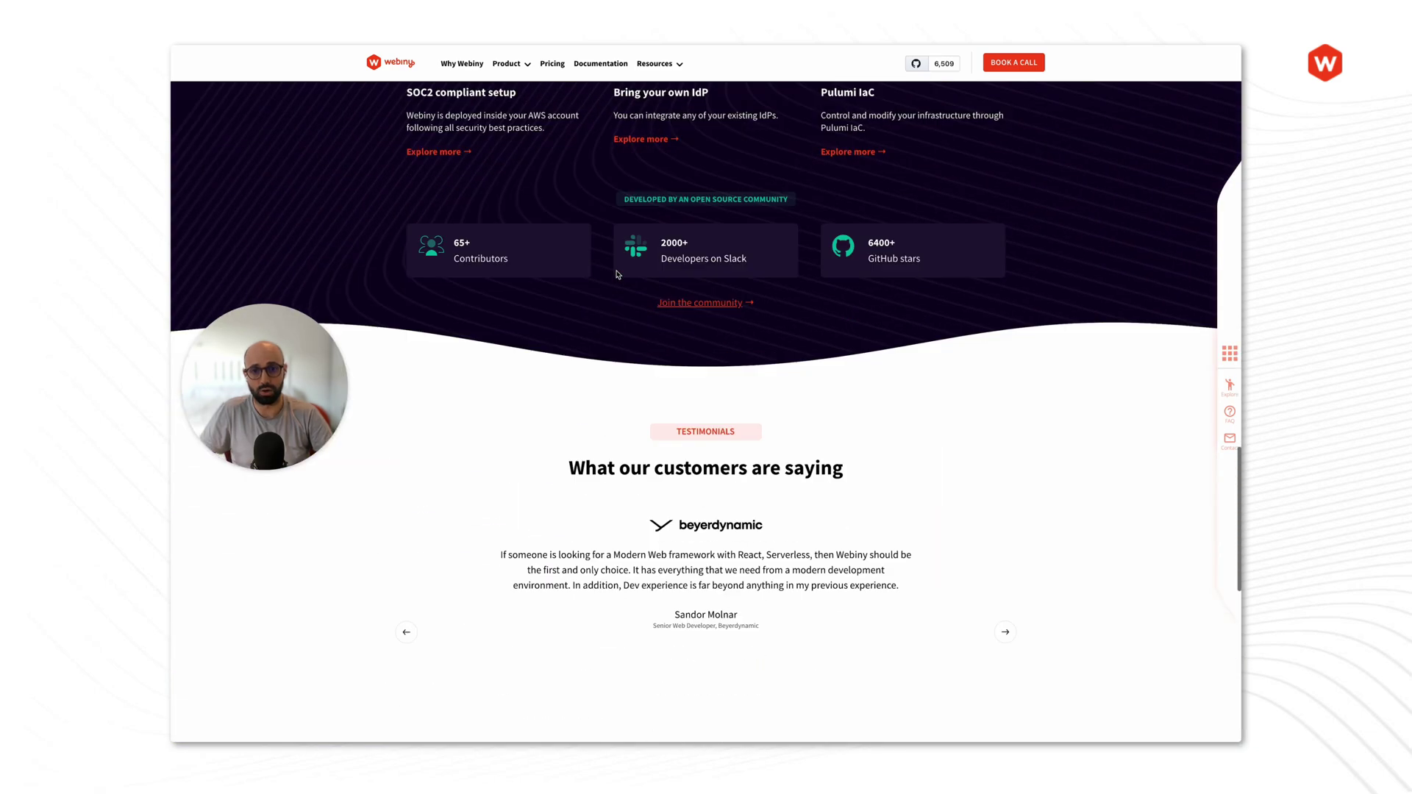
scroll(713, 300, down, 7)
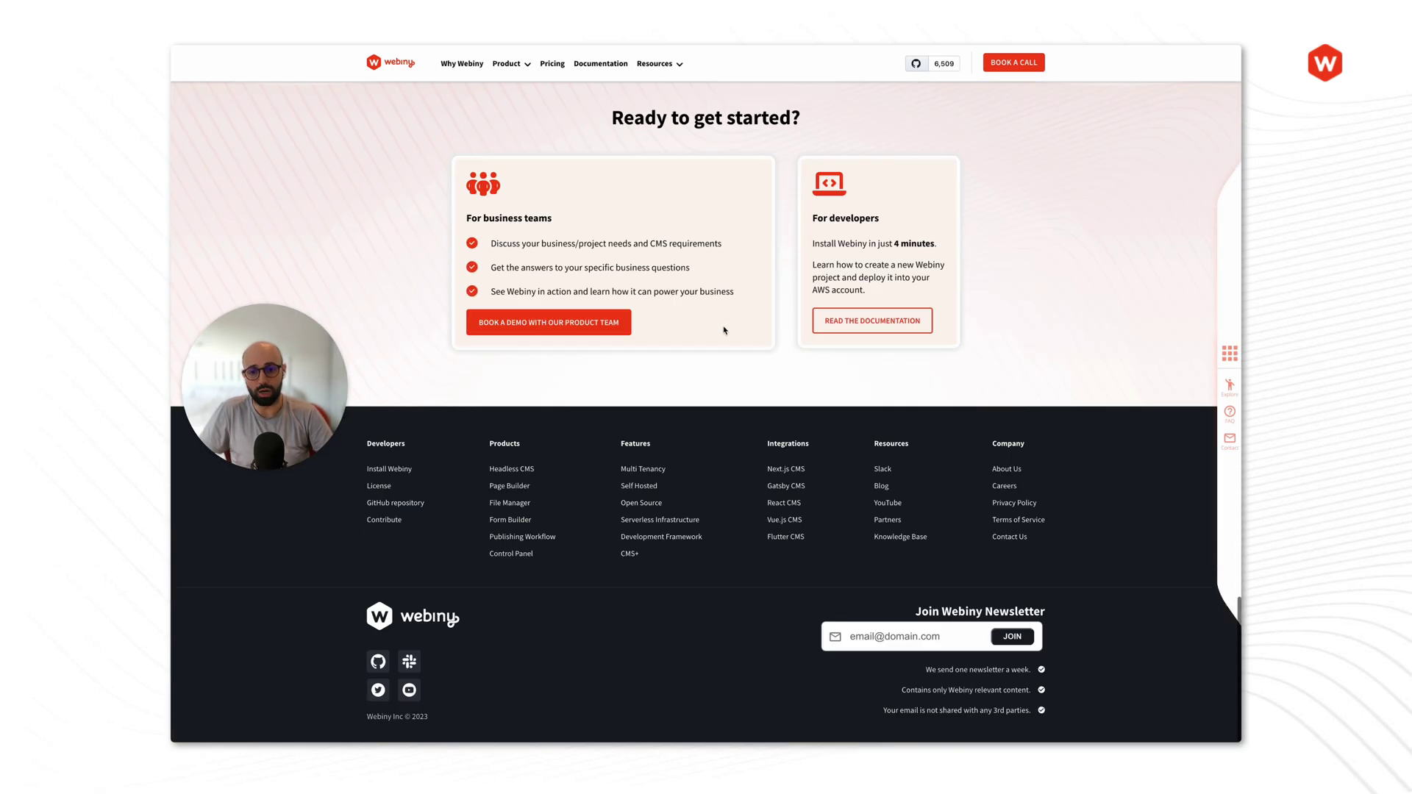
key(Home)
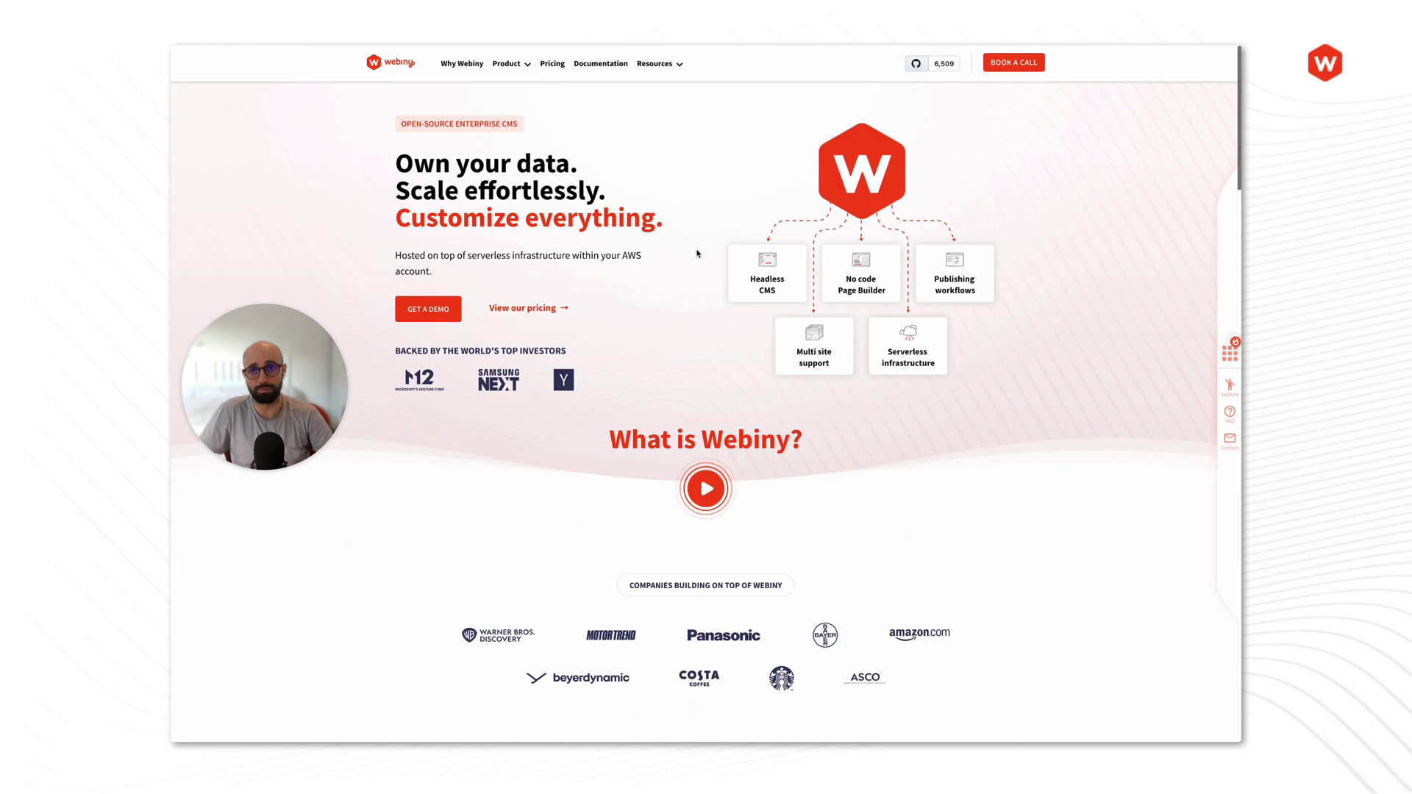
Step: Open the Headless CMS product page and review its layout through the Scale and Performance section
mouse_move(507, 66)
click(451, 134)
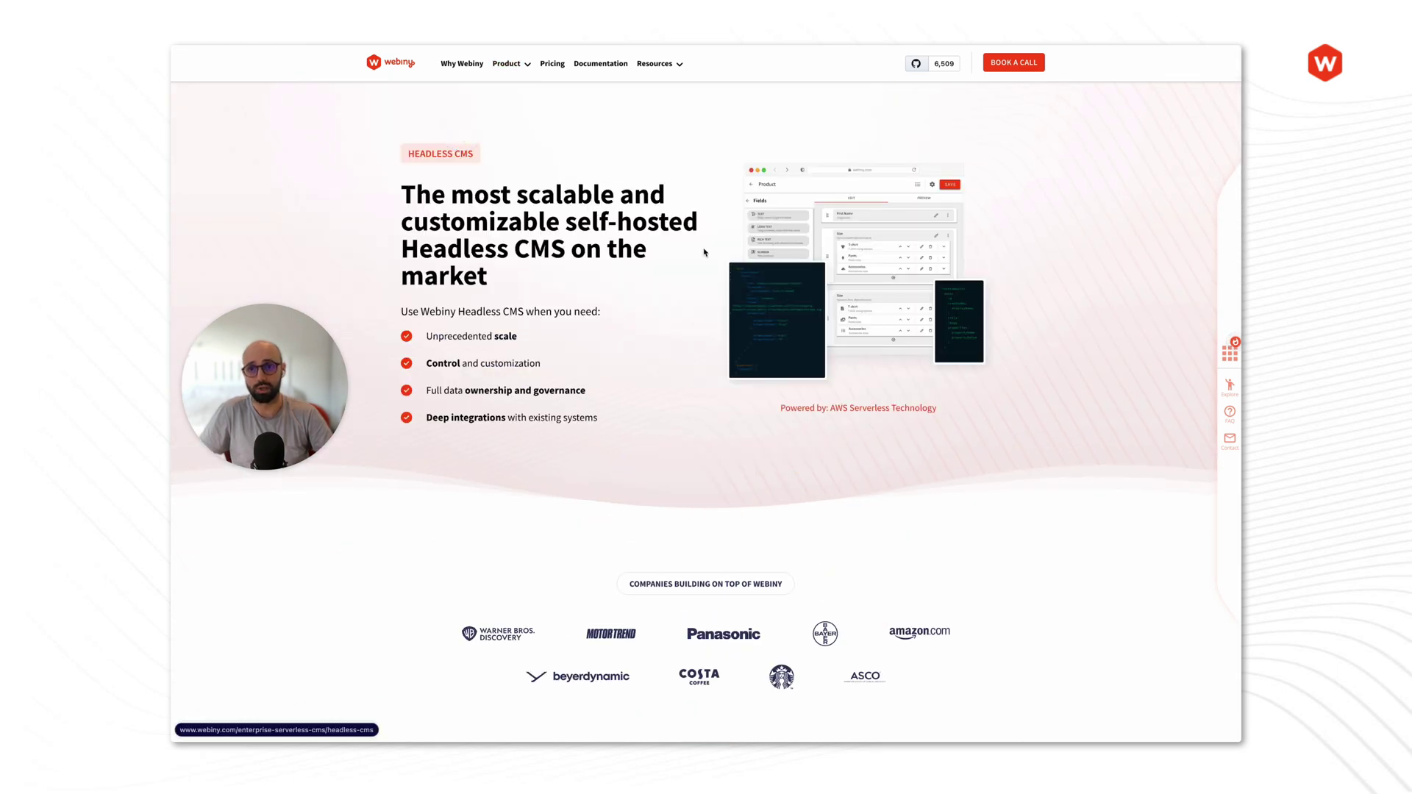
scroll(707, 325, down, 1)
scroll(706, 325, down, 10)
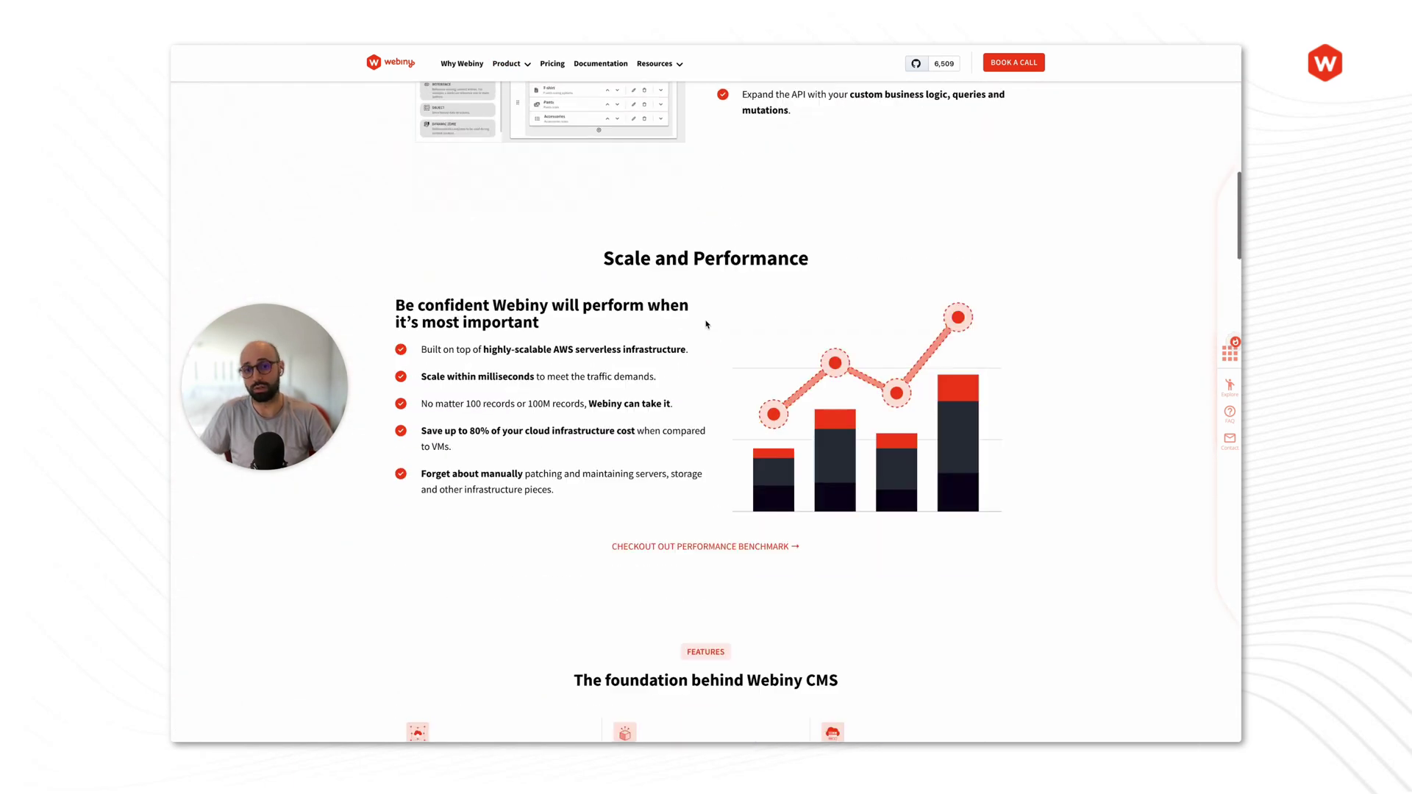
scroll(706, 324, down, 2)
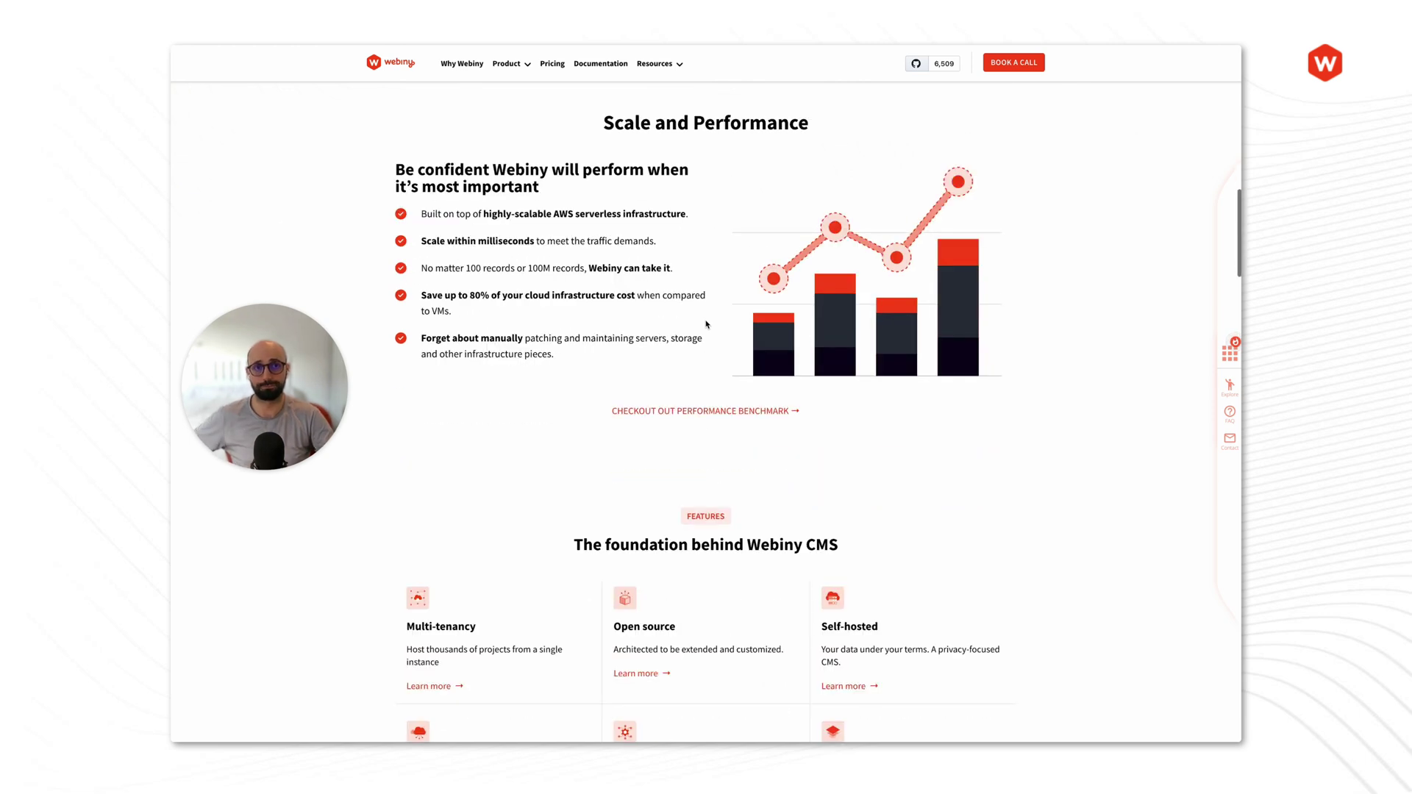